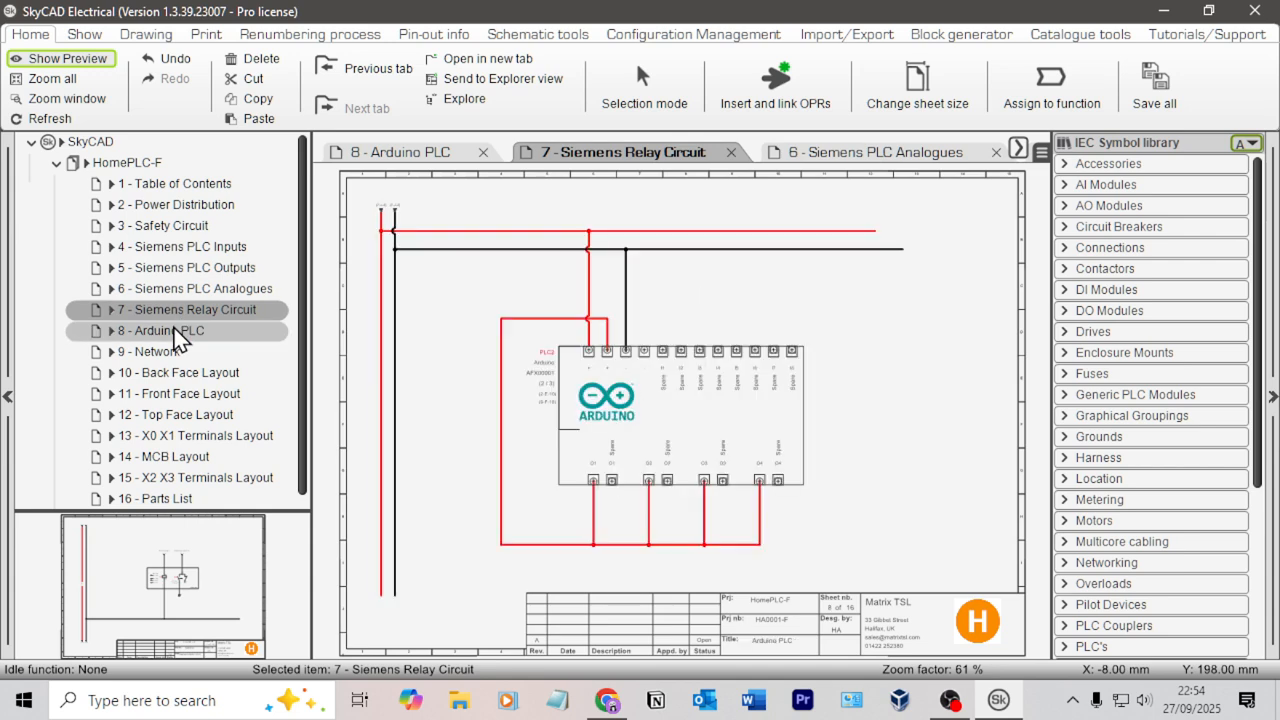
Examine the Network sheet and the Arduino Opta PLC's wiring on the Power Distribution sheet
left_click(176, 352)
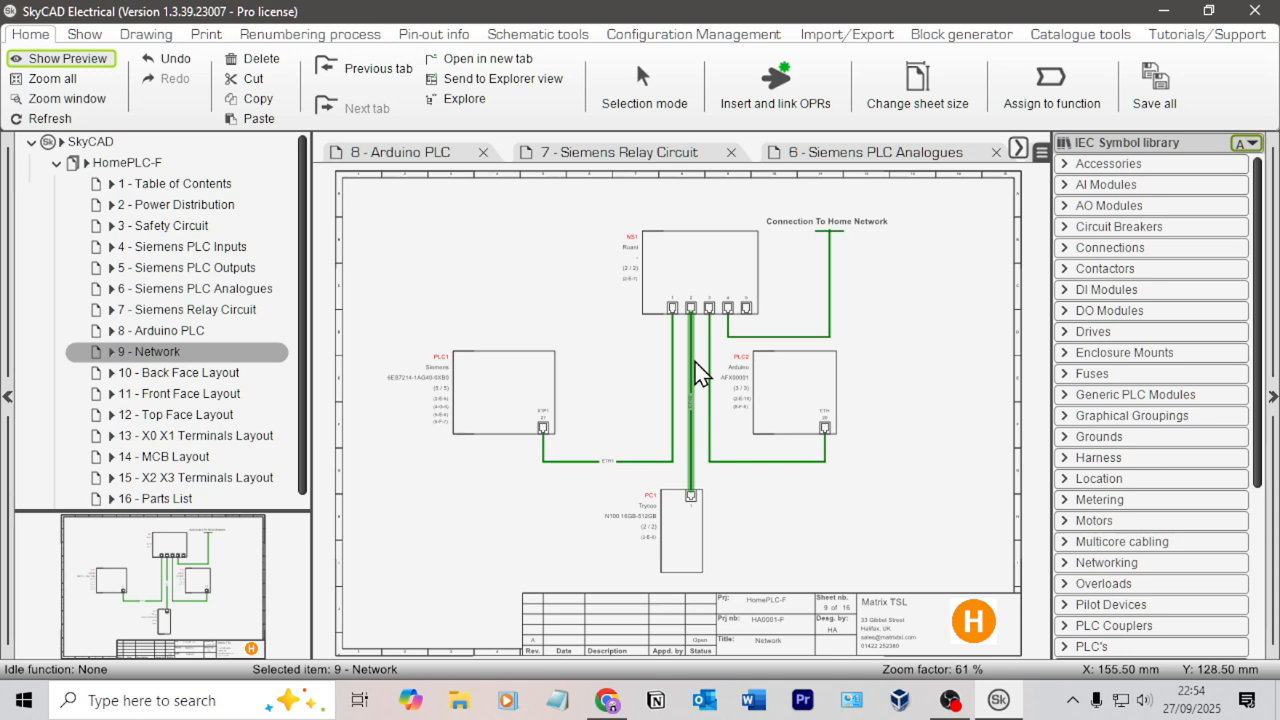
scroll(688, 371, "up", 2)
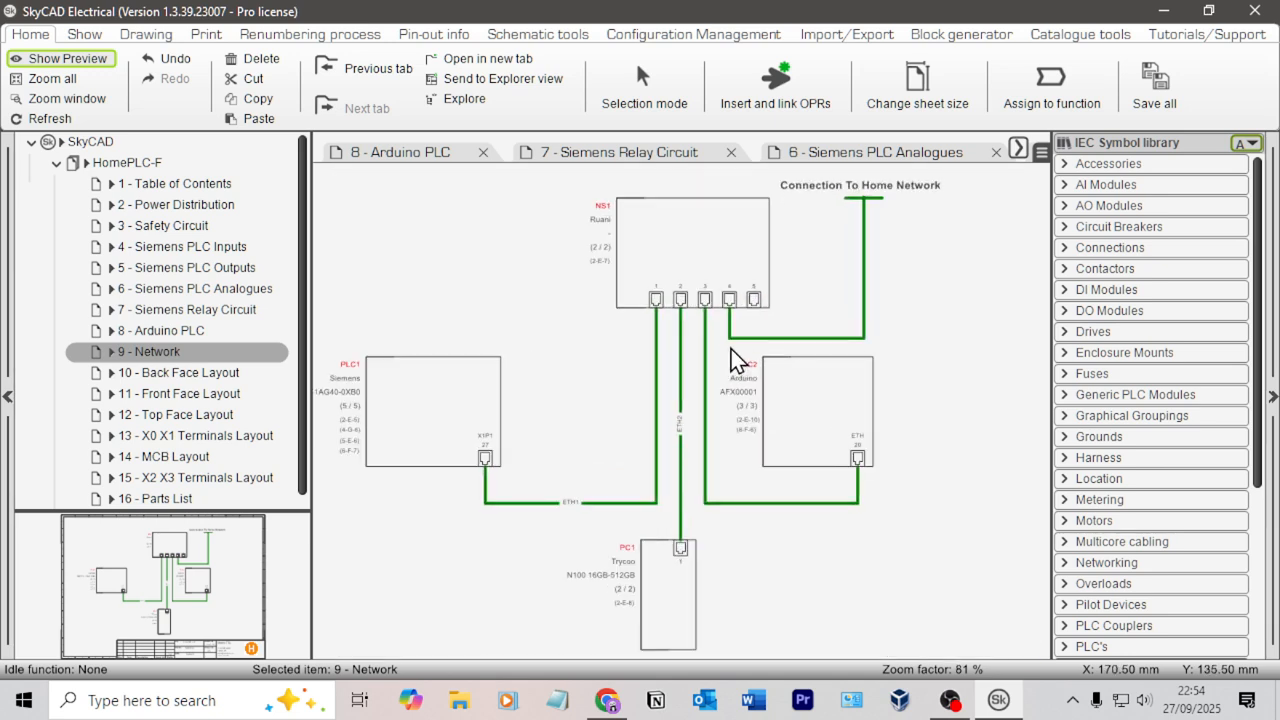
left_click(201, 205)
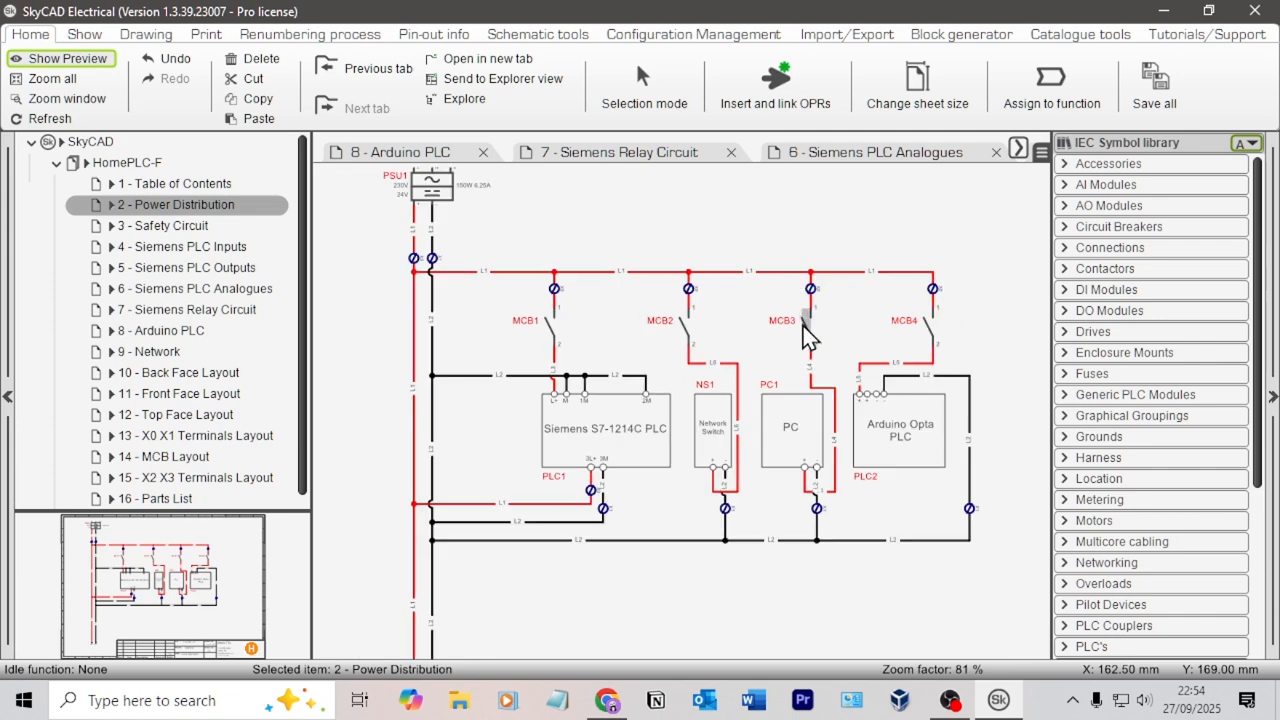
scroll(808, 338, "up", 3)
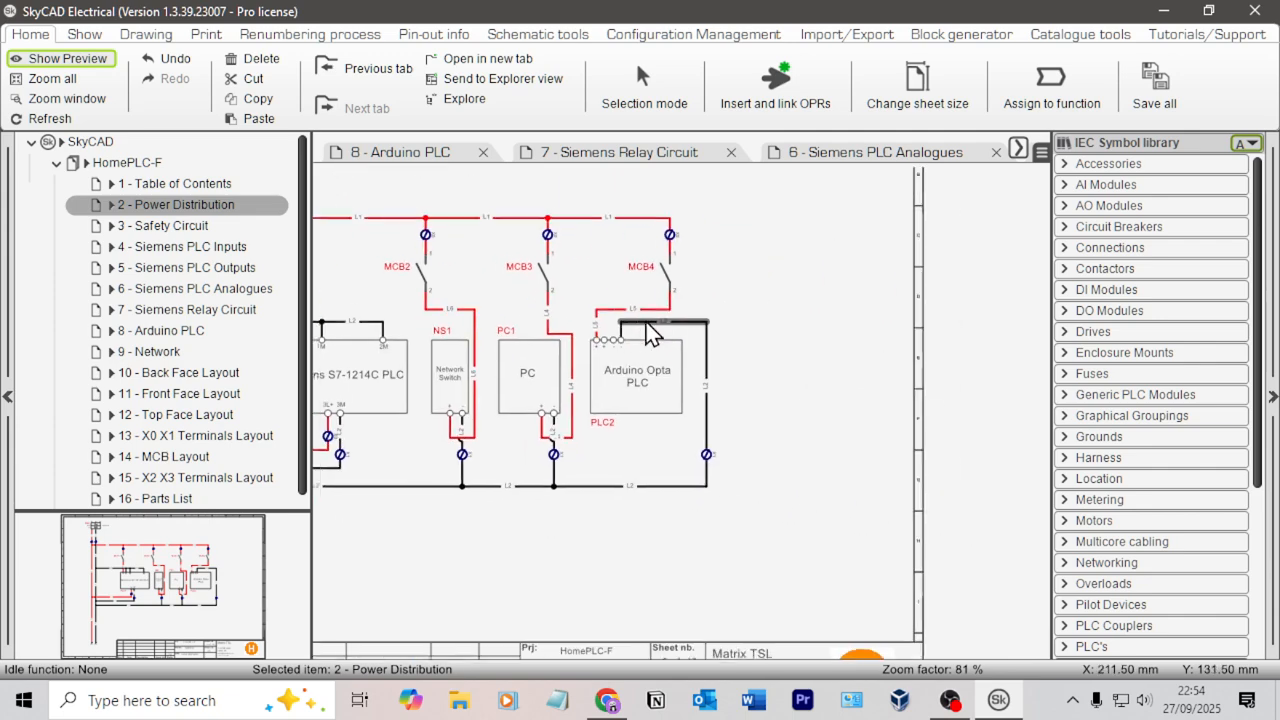
left_click(670, 398)
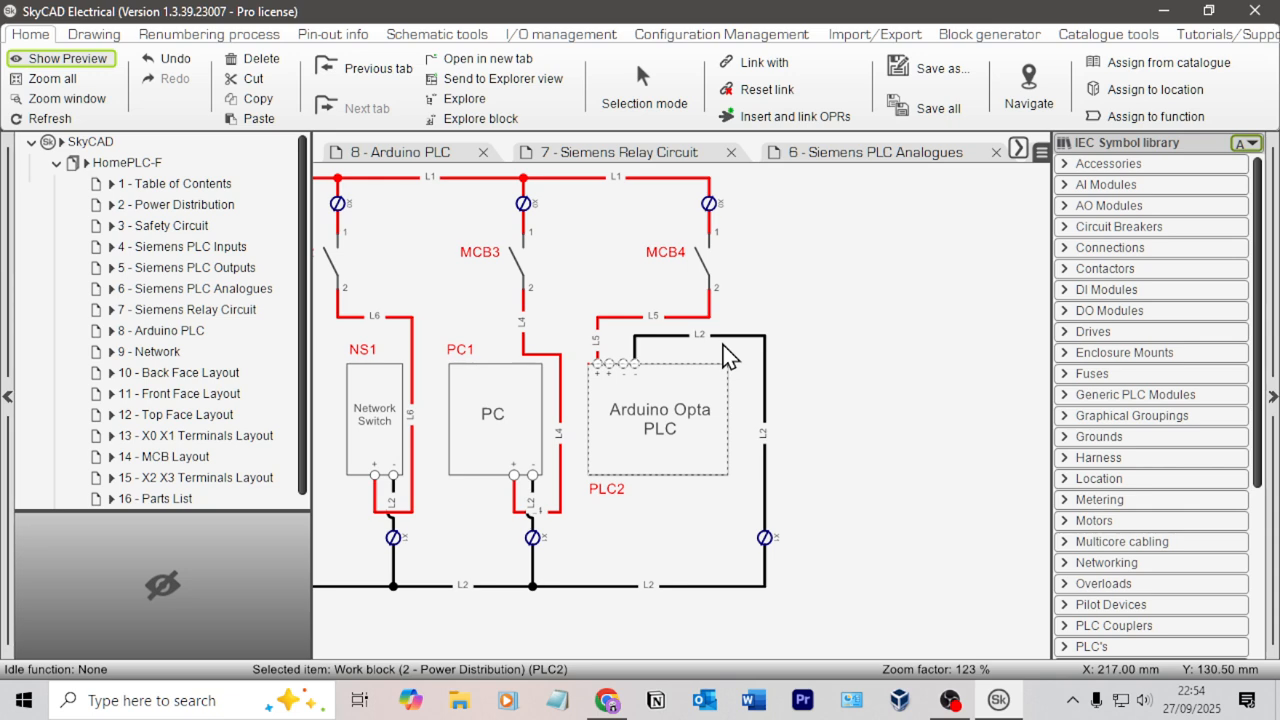
scroll(800, 330, "up", 2)
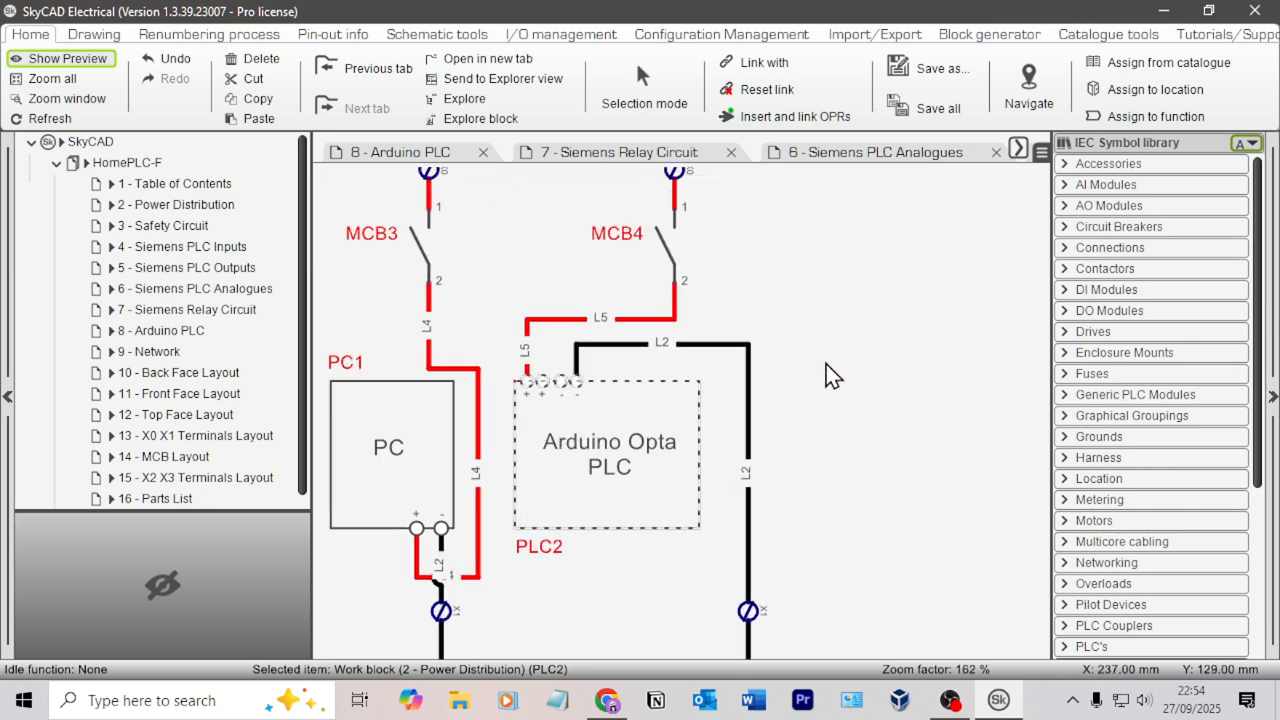
middle_click_drag(826, 364, 830, 312)
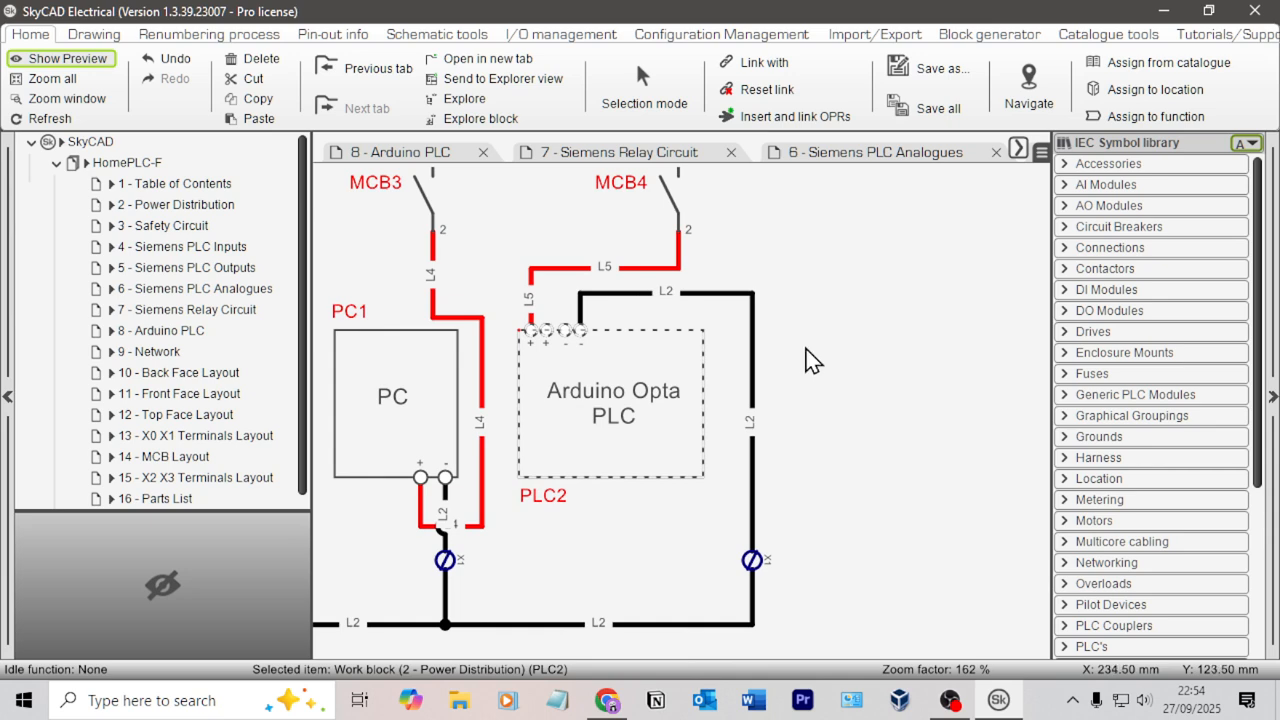
left_click(155, 351)
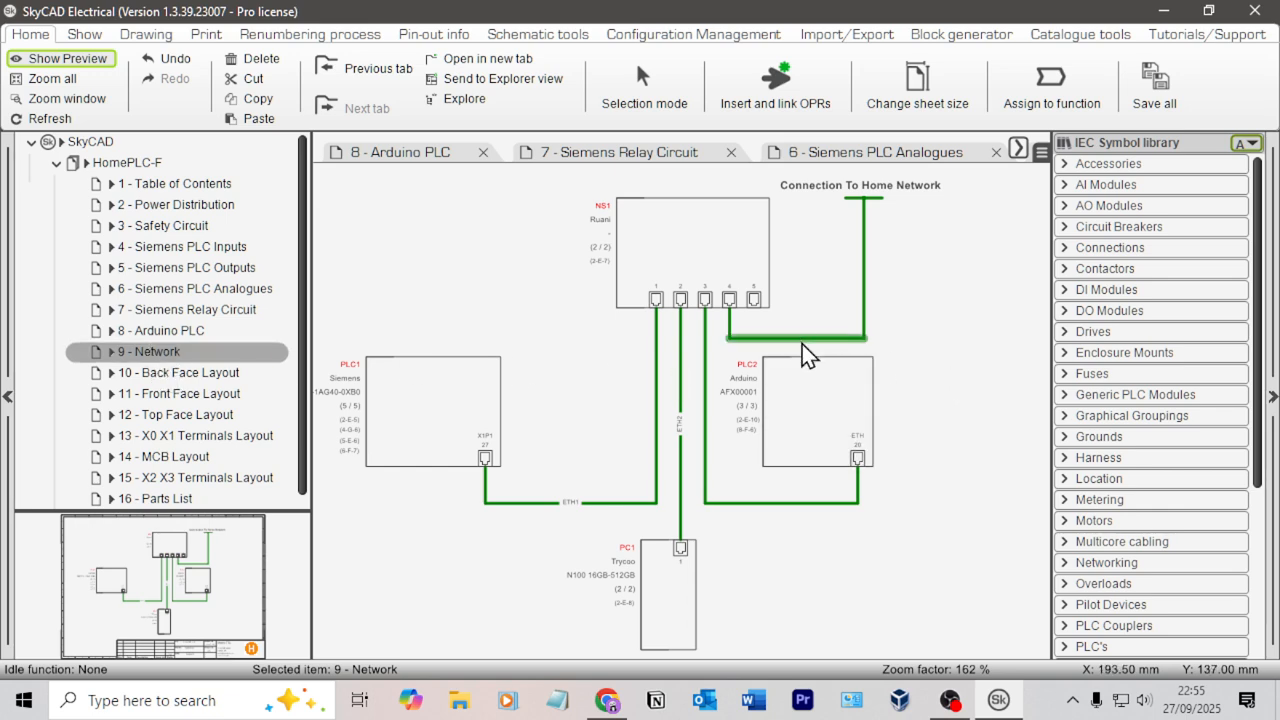
Switch to the YouTube video on industrial safety relays in Chrome and look for footage of the panel's devices
key("alt+Tab")
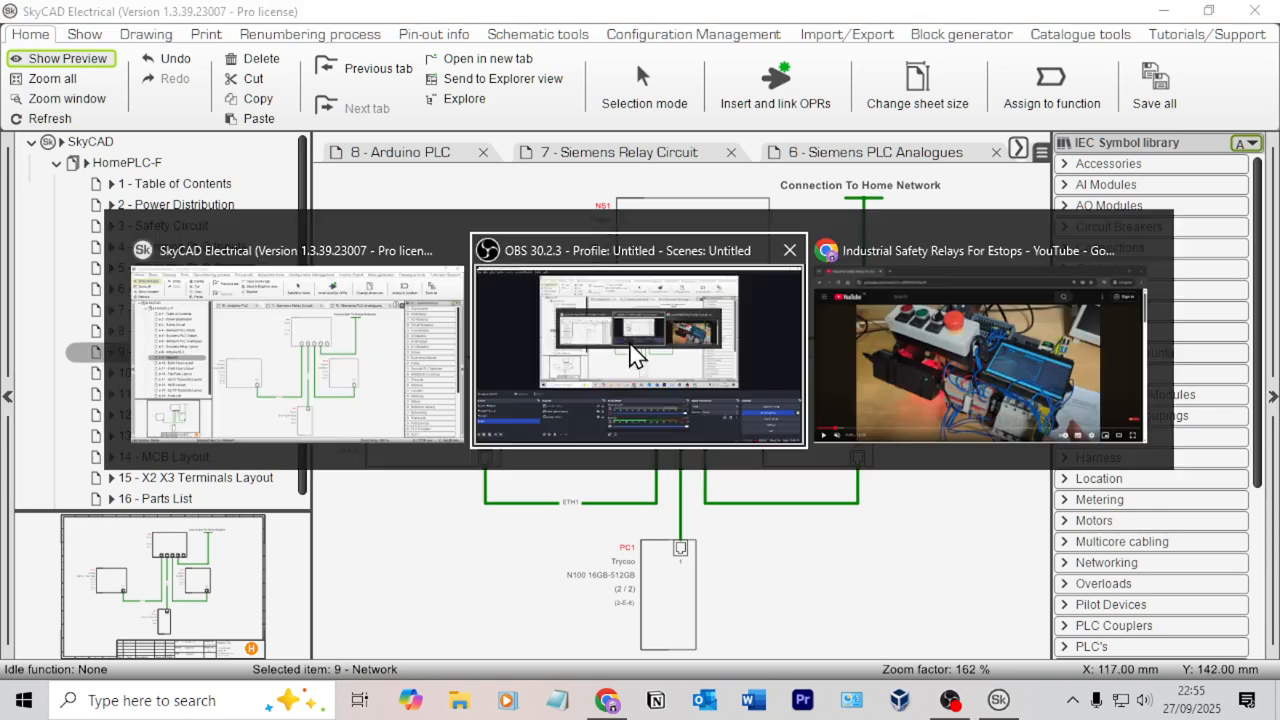
left_click(912, 376)
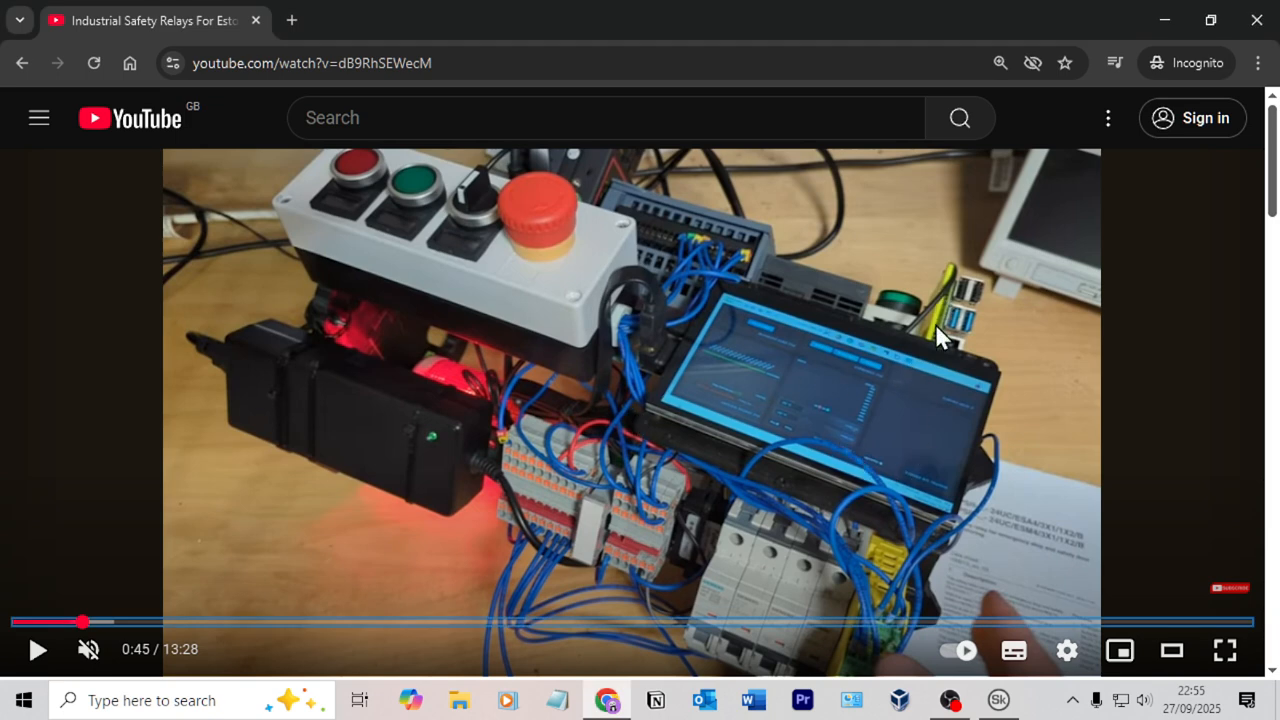
left_click(985, 622)
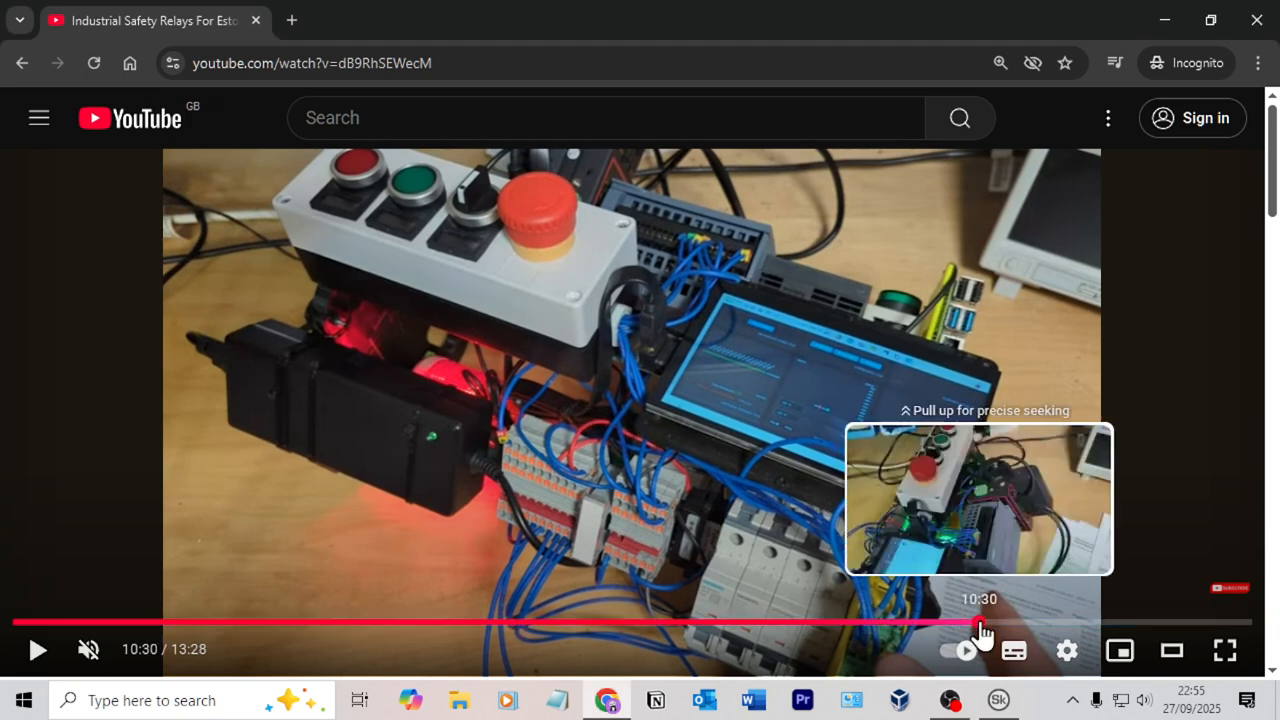
left_click(140, 623)
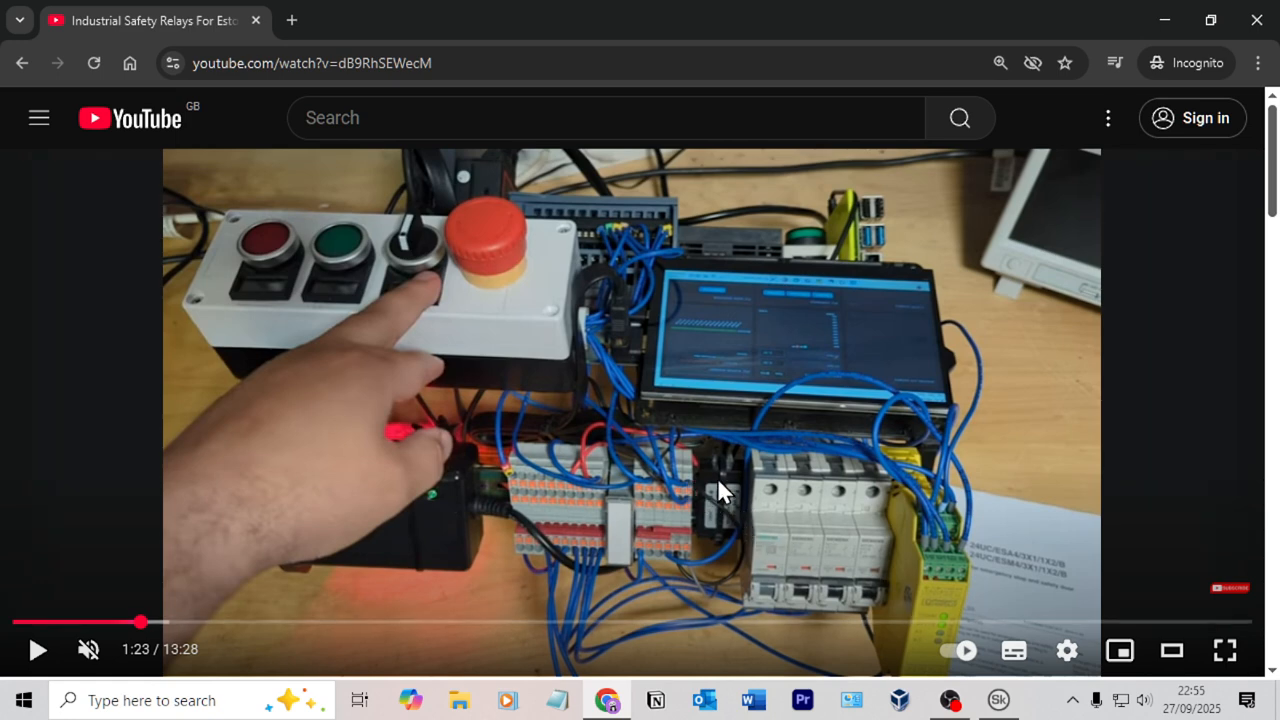
left_click(960, 623)
left_click(1055, 623)
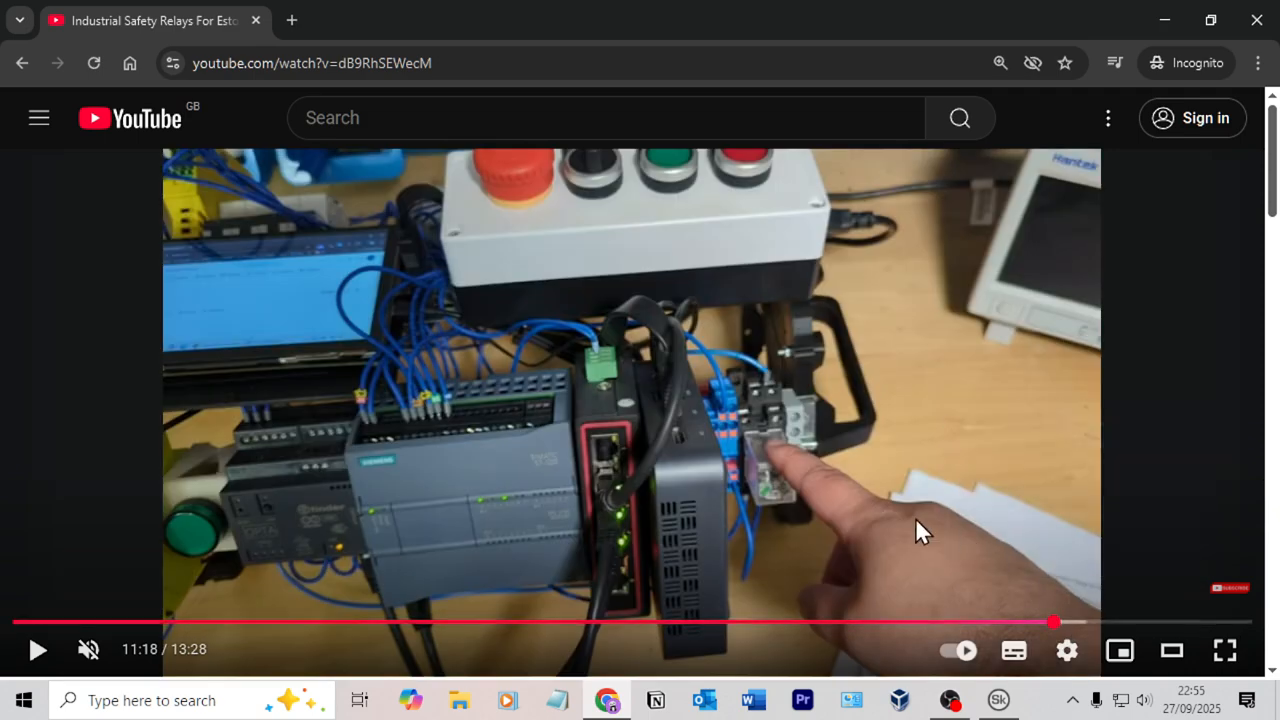
Skim back and forth through the safety relay video to examine the PLCs, network switch, PC and relay hardware
key("Right")
key("Left")
key("Left")
key("Left")
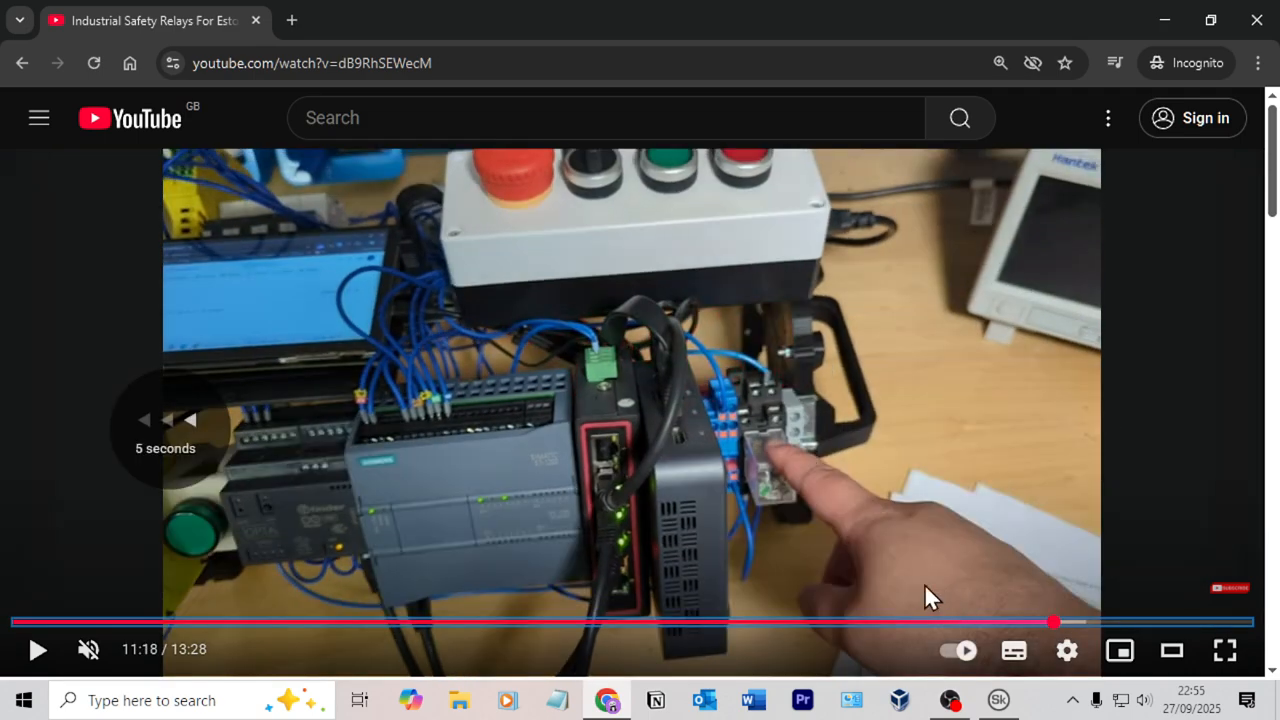
key("Right")
key("Right")
key("Right")
key("Right")
key("Right")
key("Right")
key("Right")
key("Right")
key("Right")
key("Right")
key("Right")
key("Right")
key("Right")
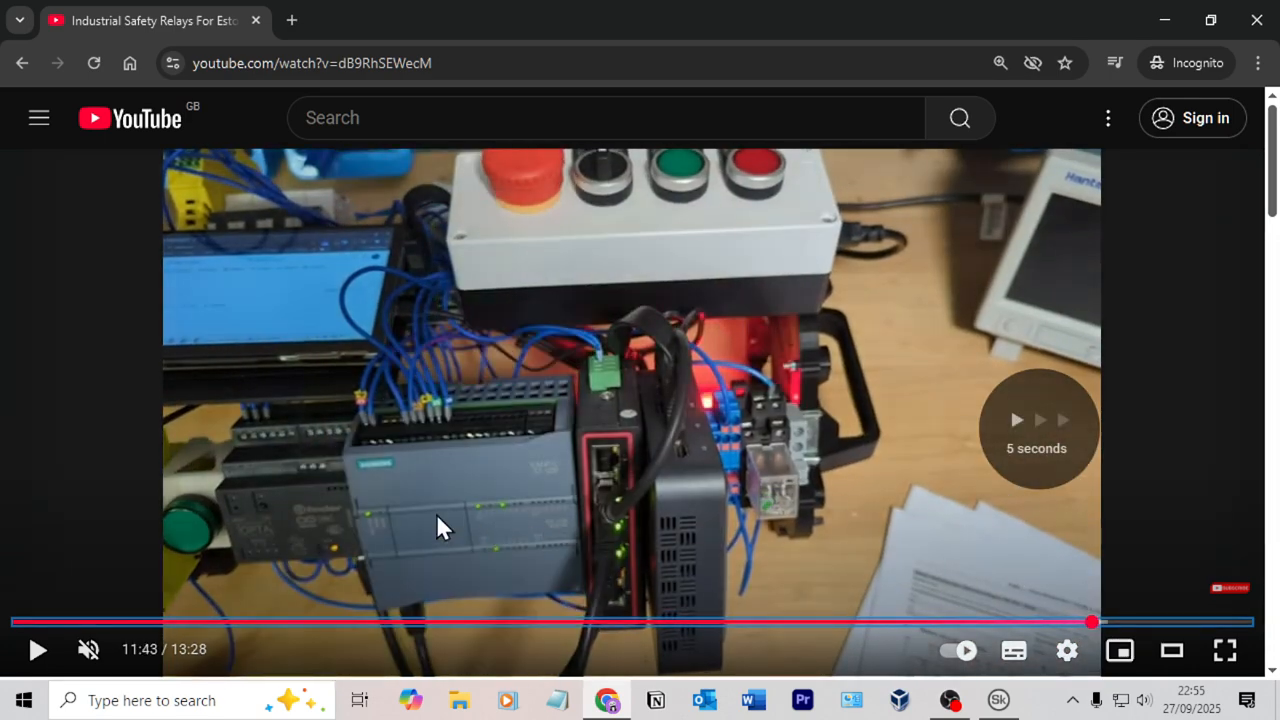
key("Right")
key("Right")
key("Right")
key("Right")
key("Right")
key("Right")
key("Right")
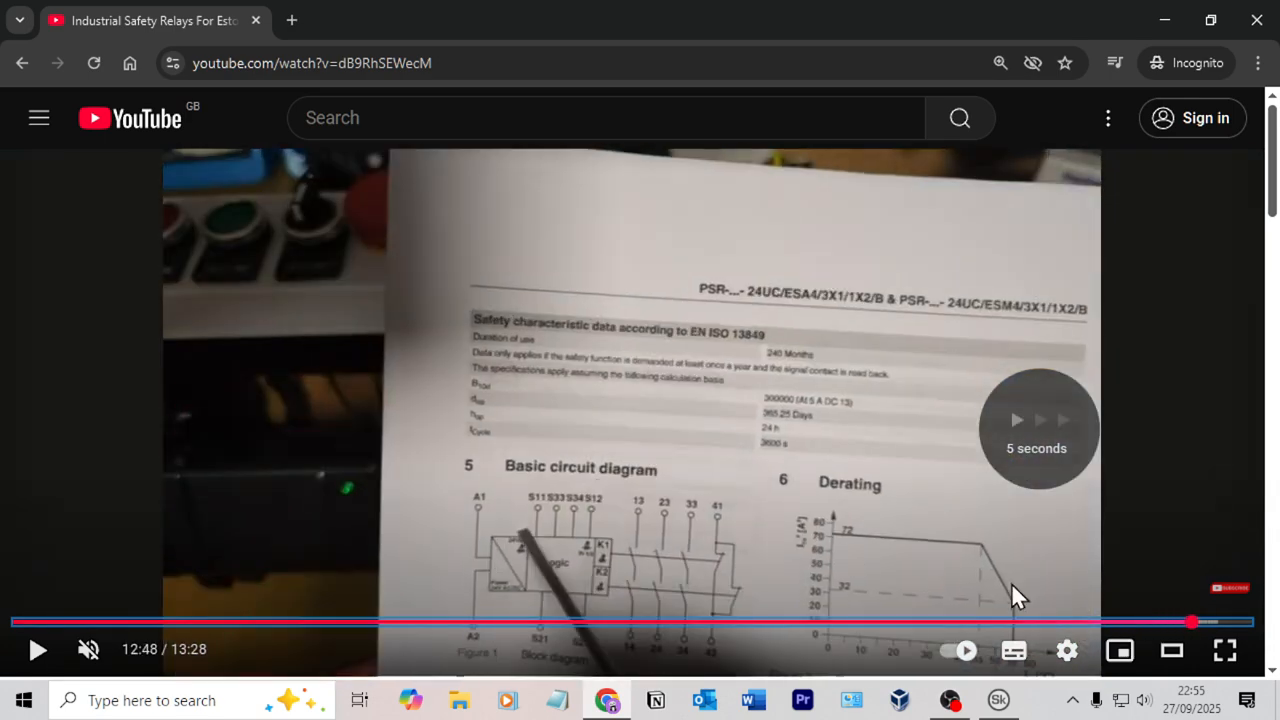
key("Right")
key("Right")
key("Right")
key("Right")
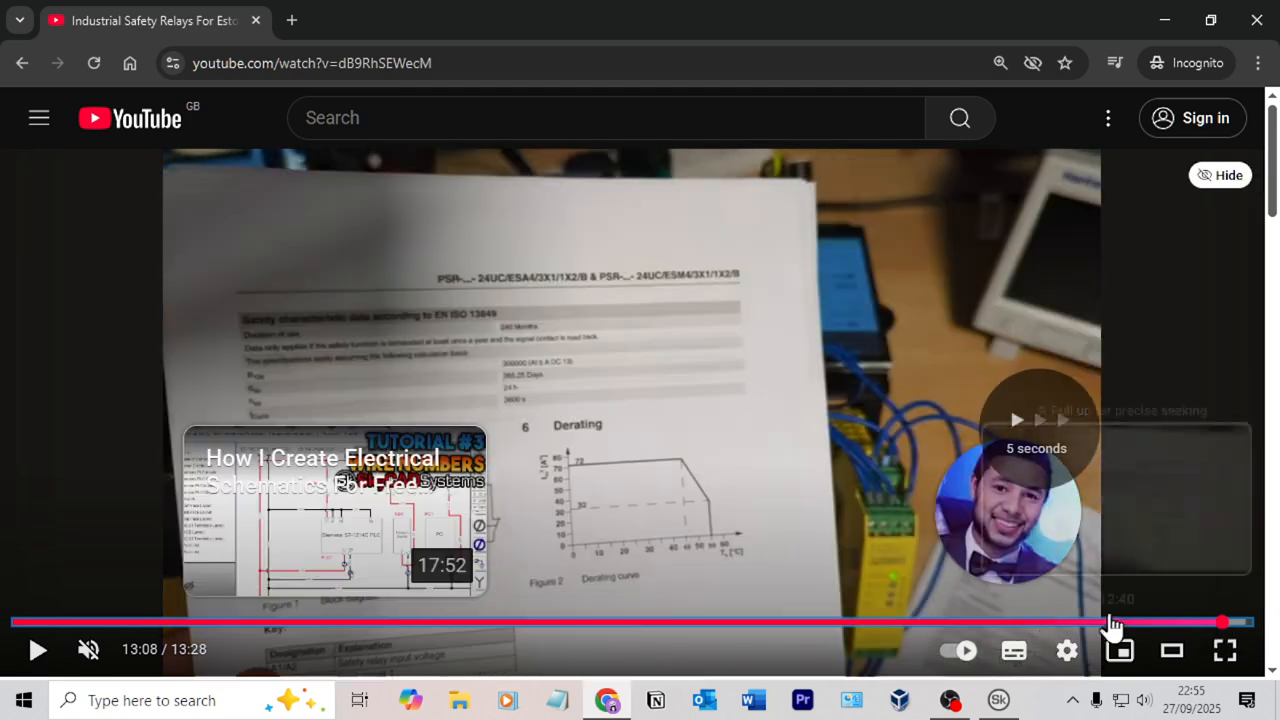
left_click(915, 621)
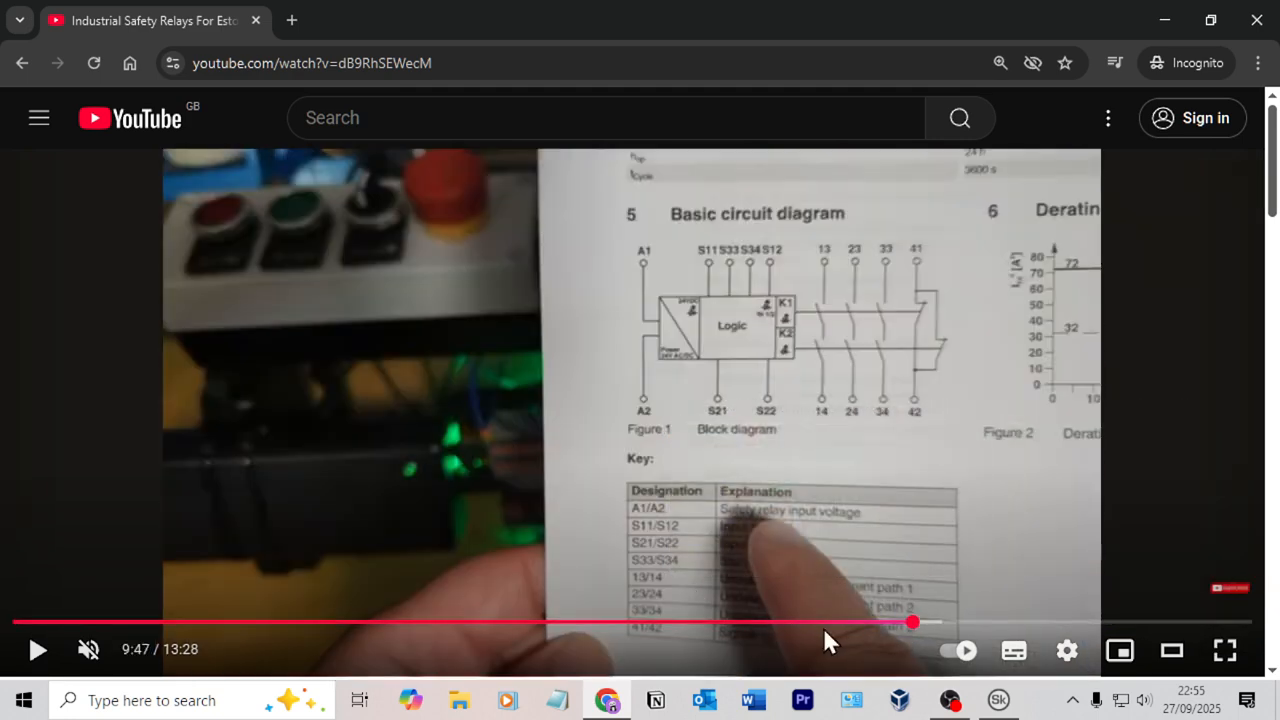
left_click(805, 622)
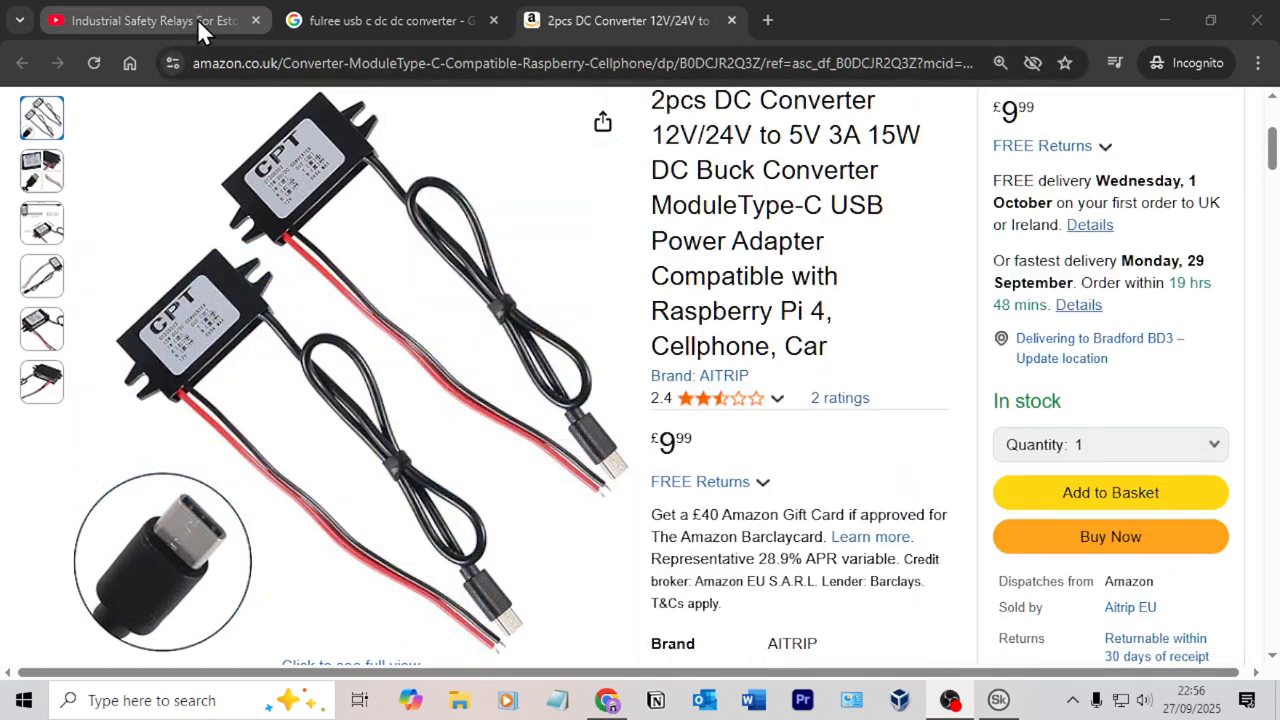
Switch back to SkyCAD Electrical and examine the area around PLC2 on the Network sheet
left_click(1160, 28)
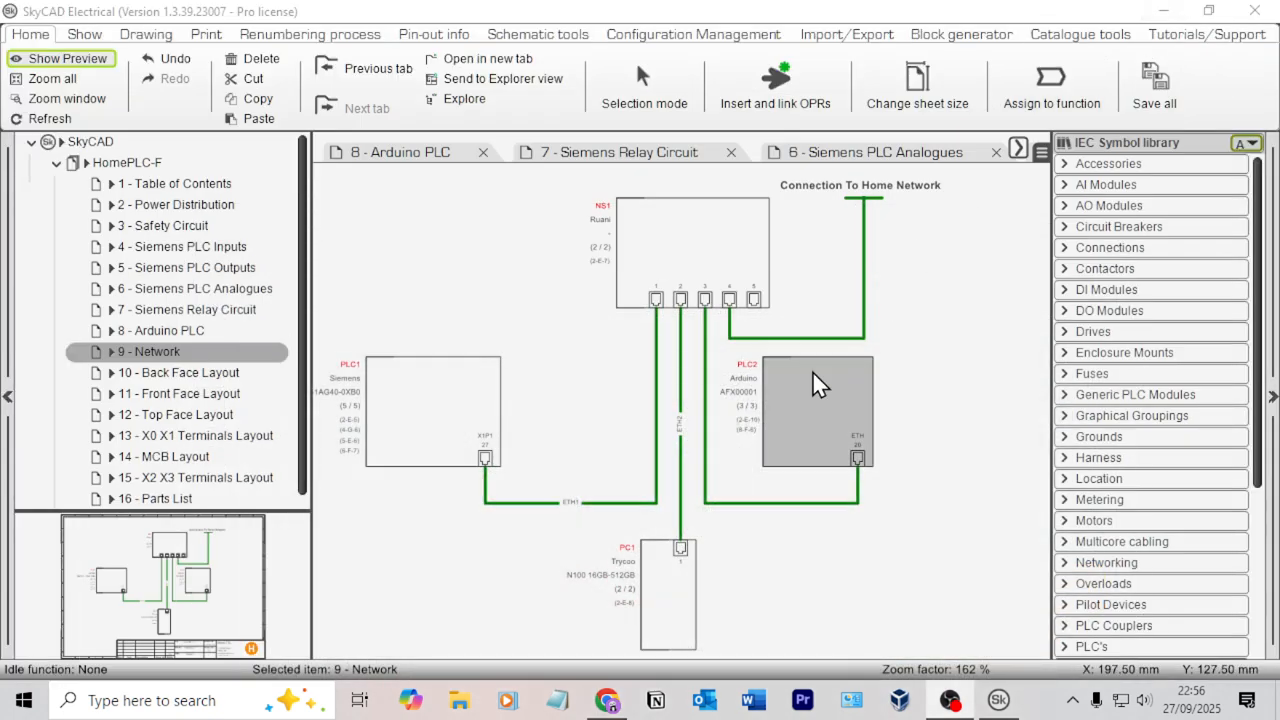
scroll(880, 400, "up", 1)
middle_click_drag(960, 416, 743, 386)
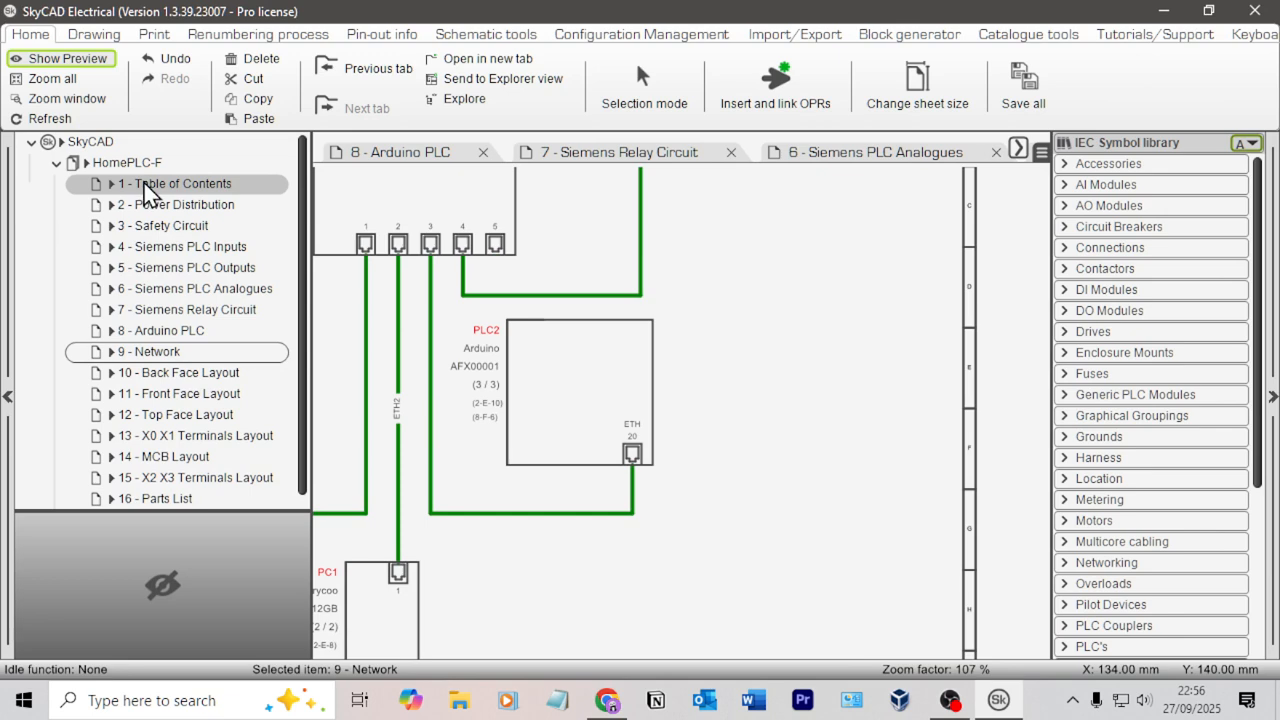
Draw an upright rectangle beside the Arduino Opta PLC on the Power Distribution sheet, matching that block's height
left_click(186, 205)
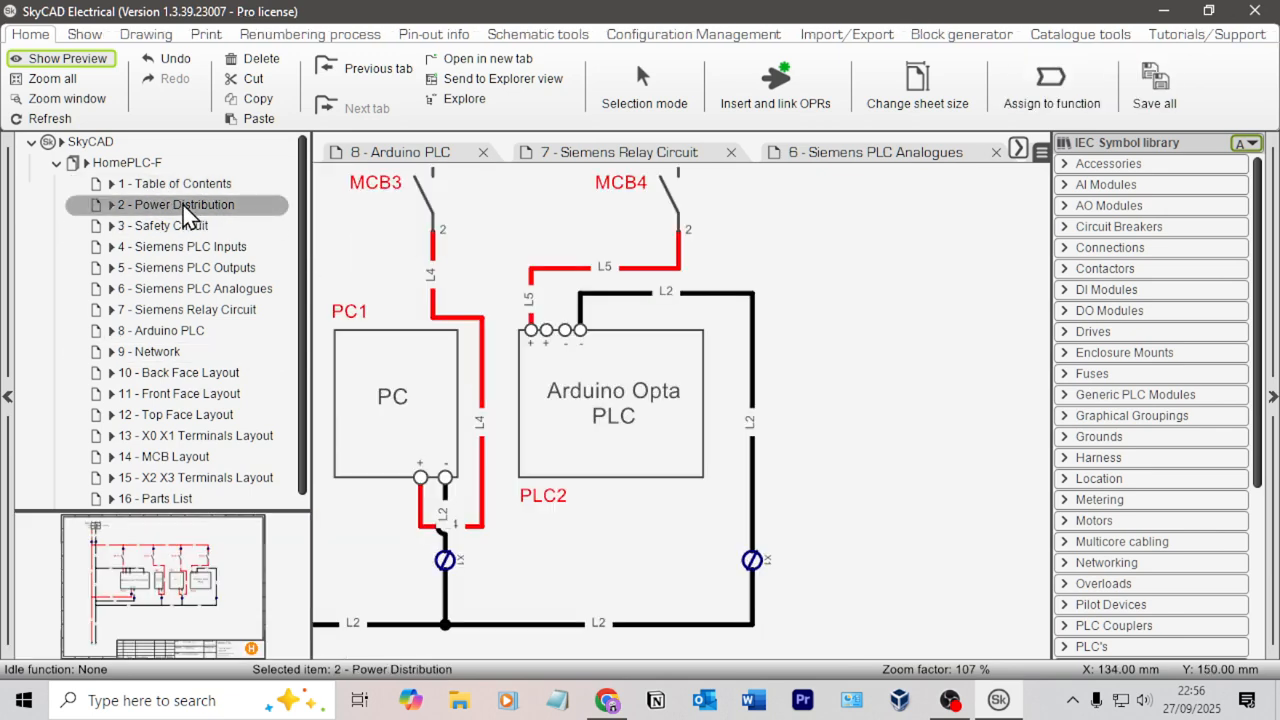
scroll(903, 345, "up", 1)
middle_click_drag(907, 345, 737, 334)
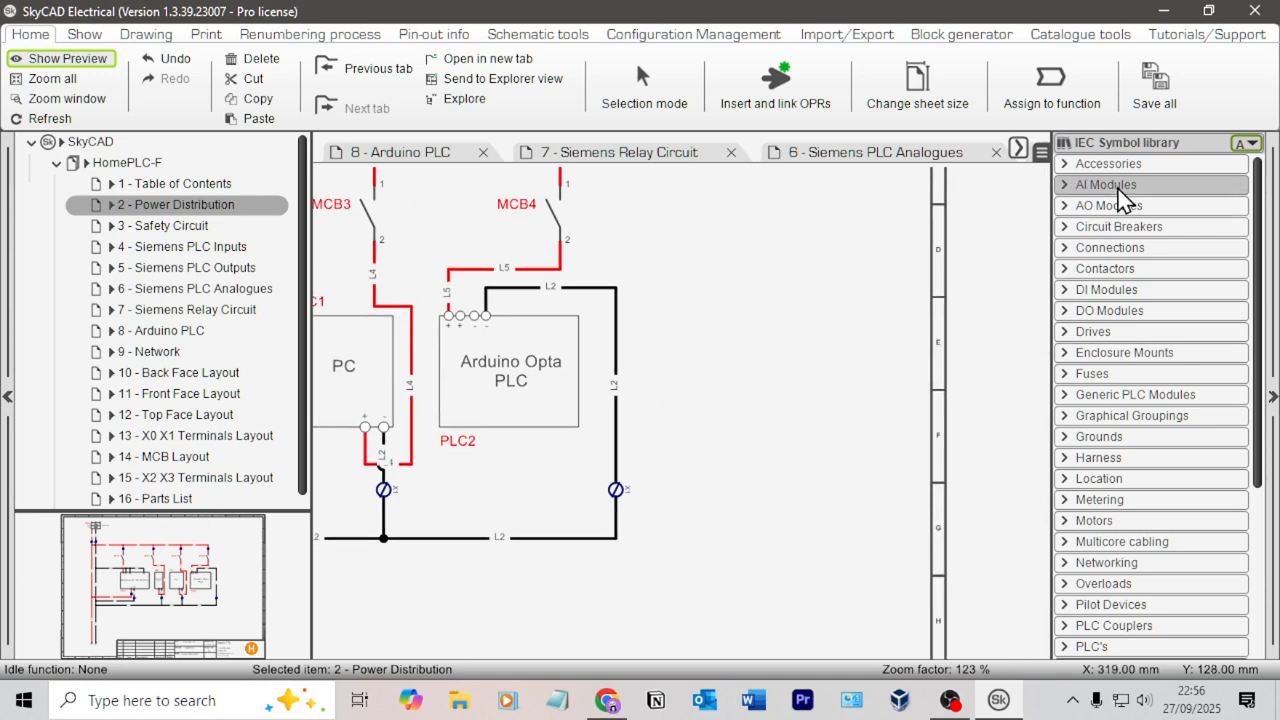
left_click(140, 36)
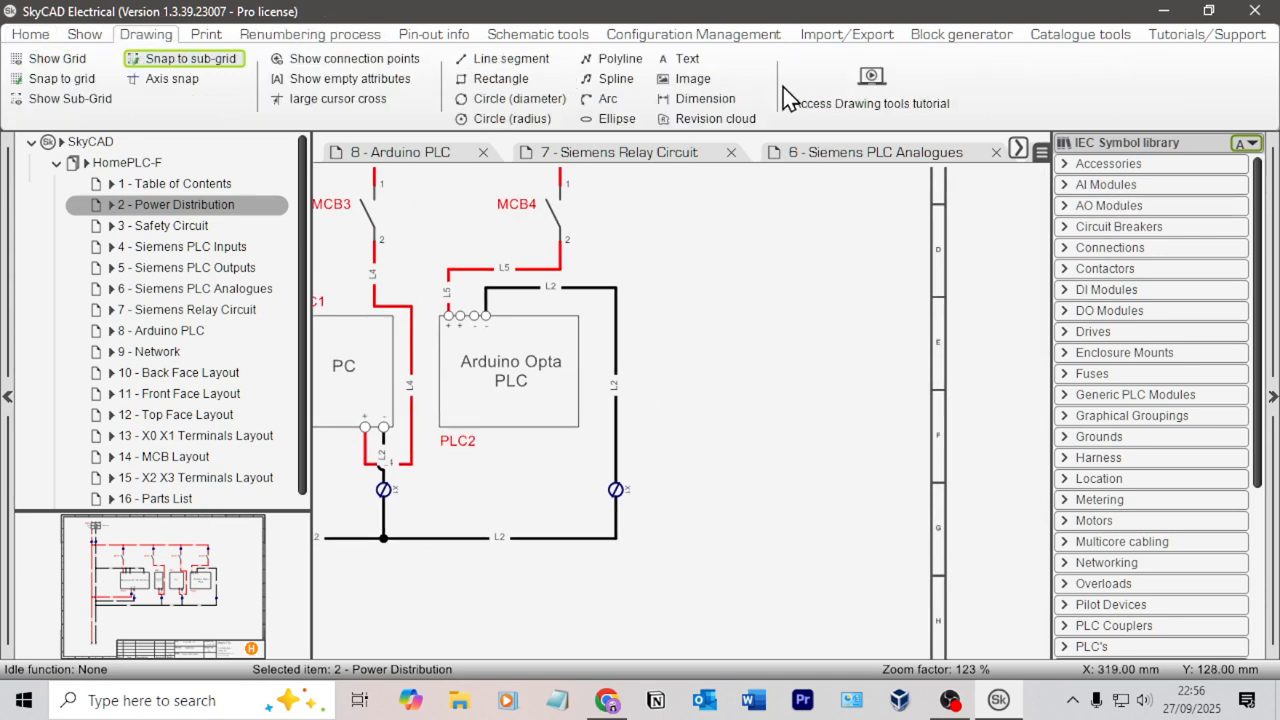
left_click(508, 80)
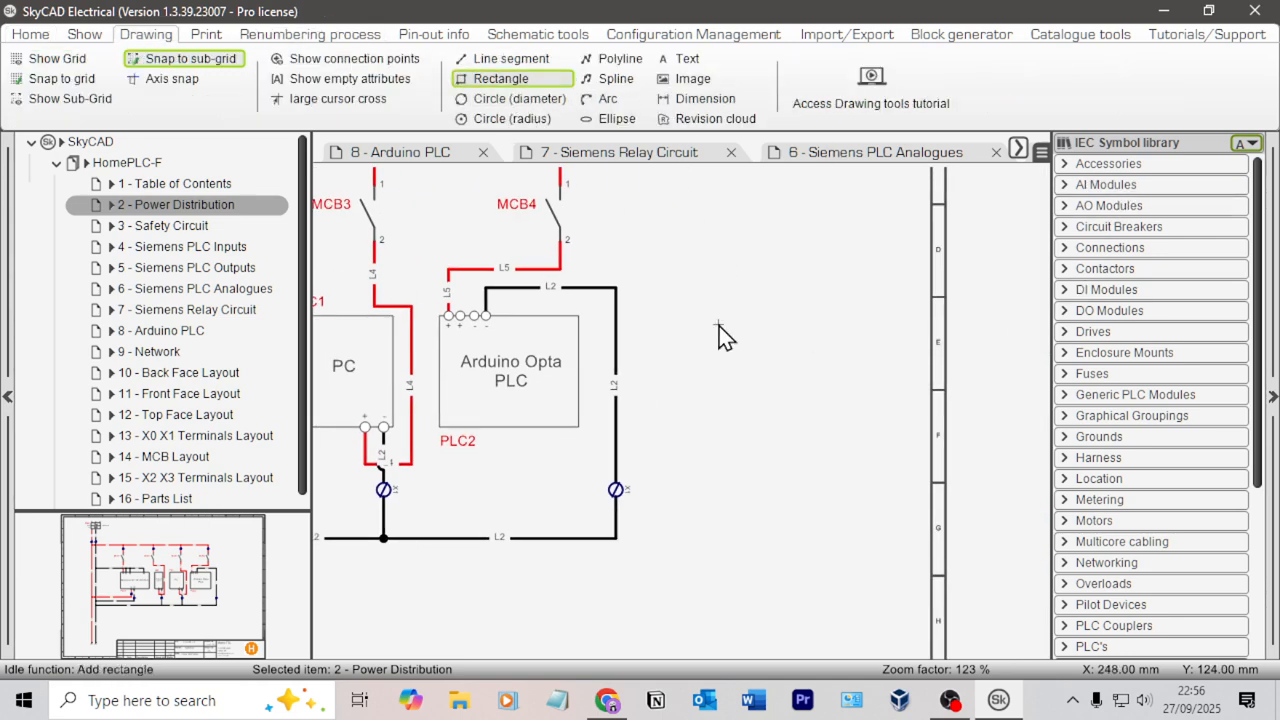
left_click_drag(683, 318, 754, 429)
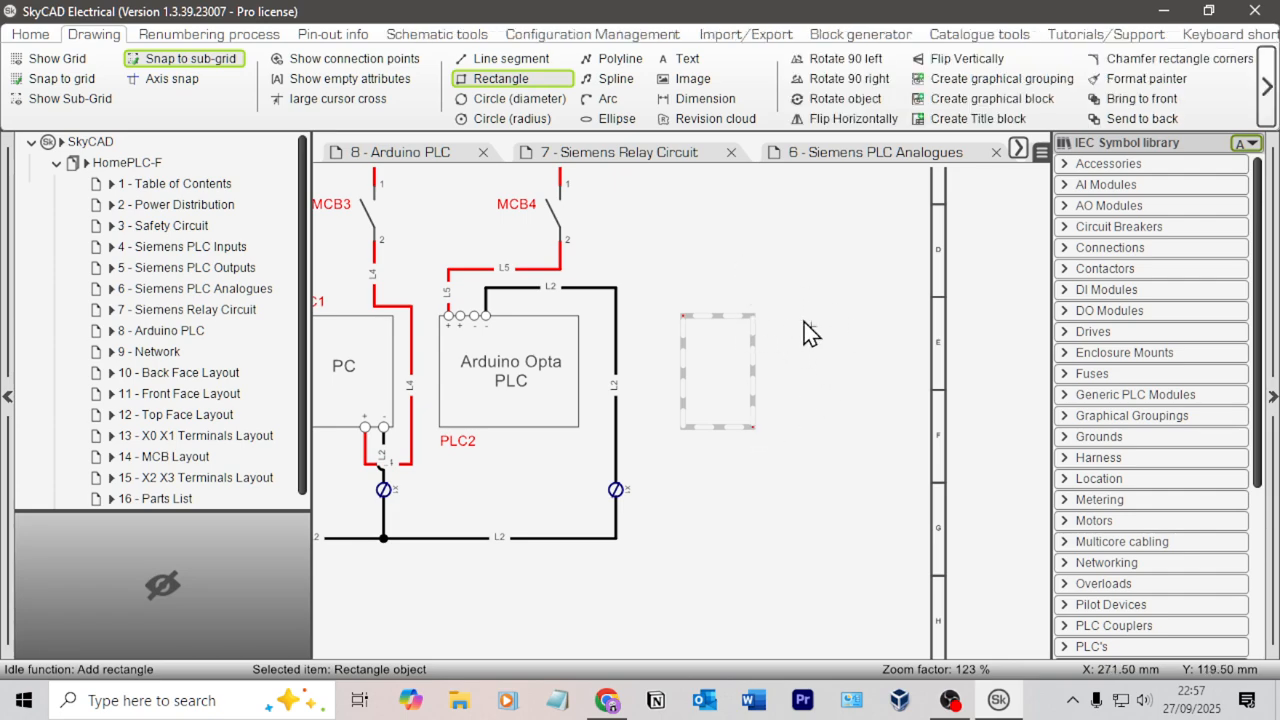
Set the new rectangle's line width to 0.5 mm and its line color to black
scroll(801, 339, "up", 3)
double_click(732, 364)
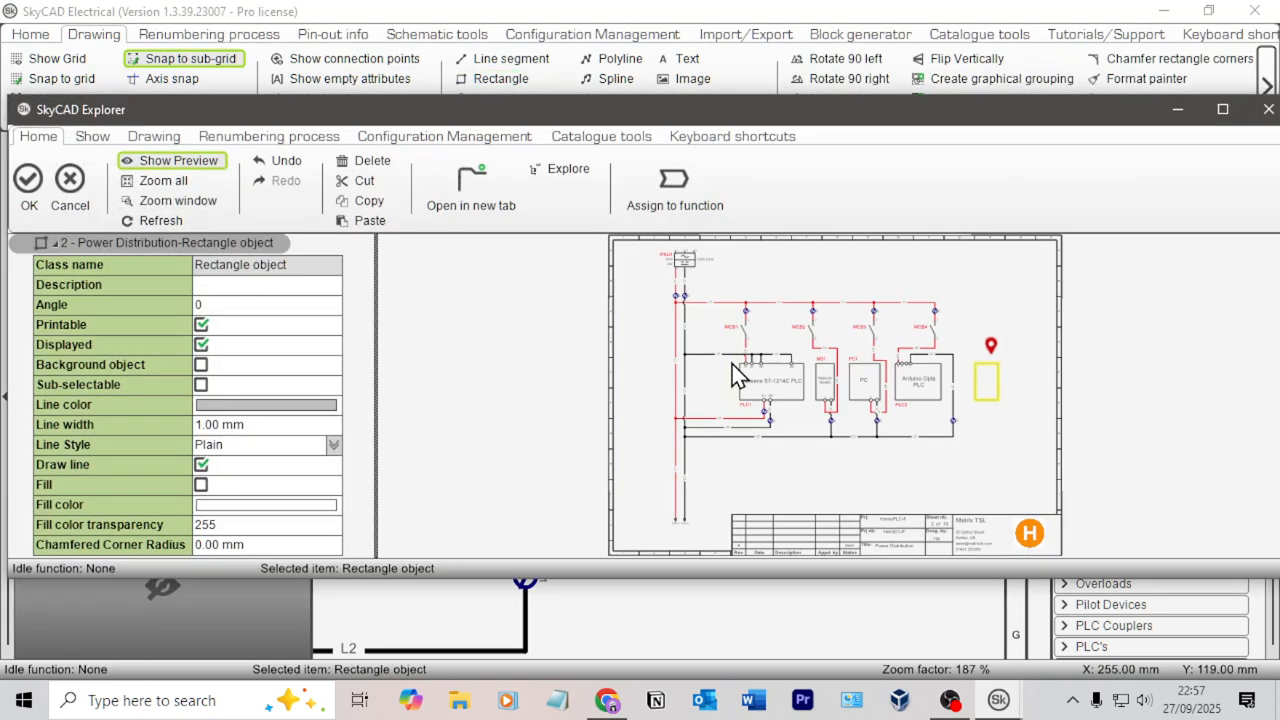
left_click(241, 424)
type("0.5")
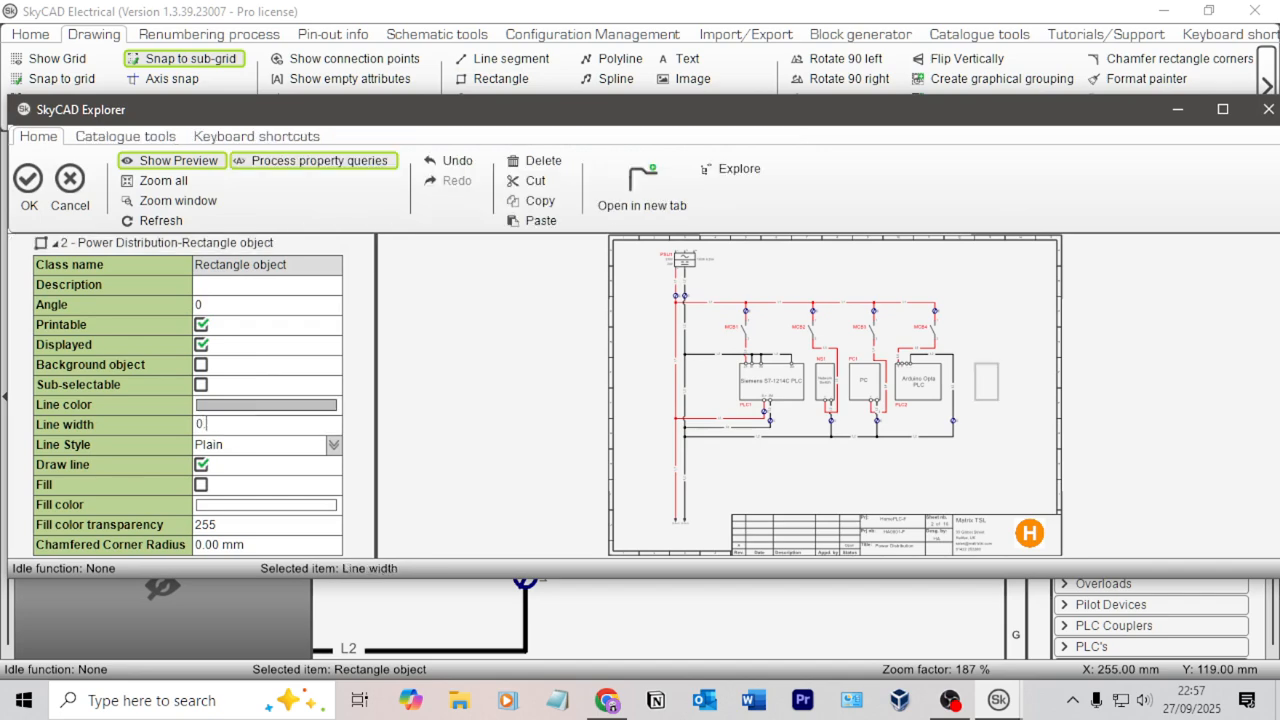
key("Return")
left_click(230, 405)
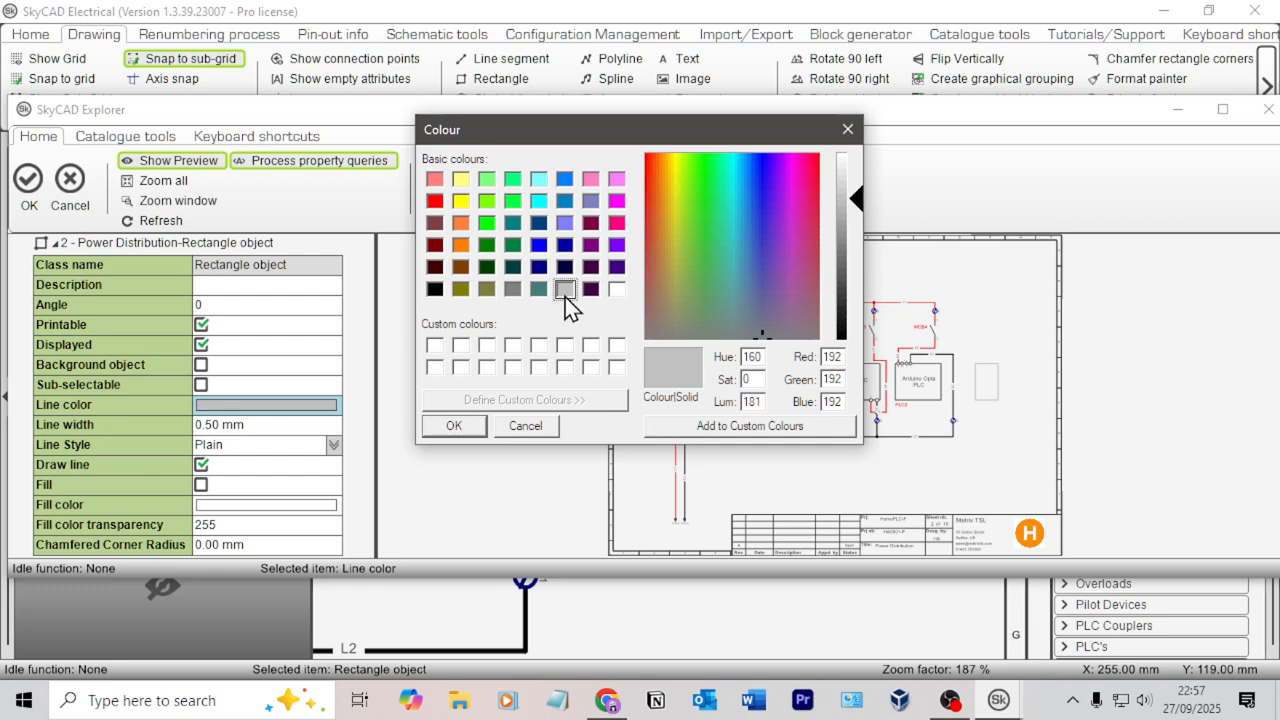
left_click(434, 289)
left_click(454, 425)
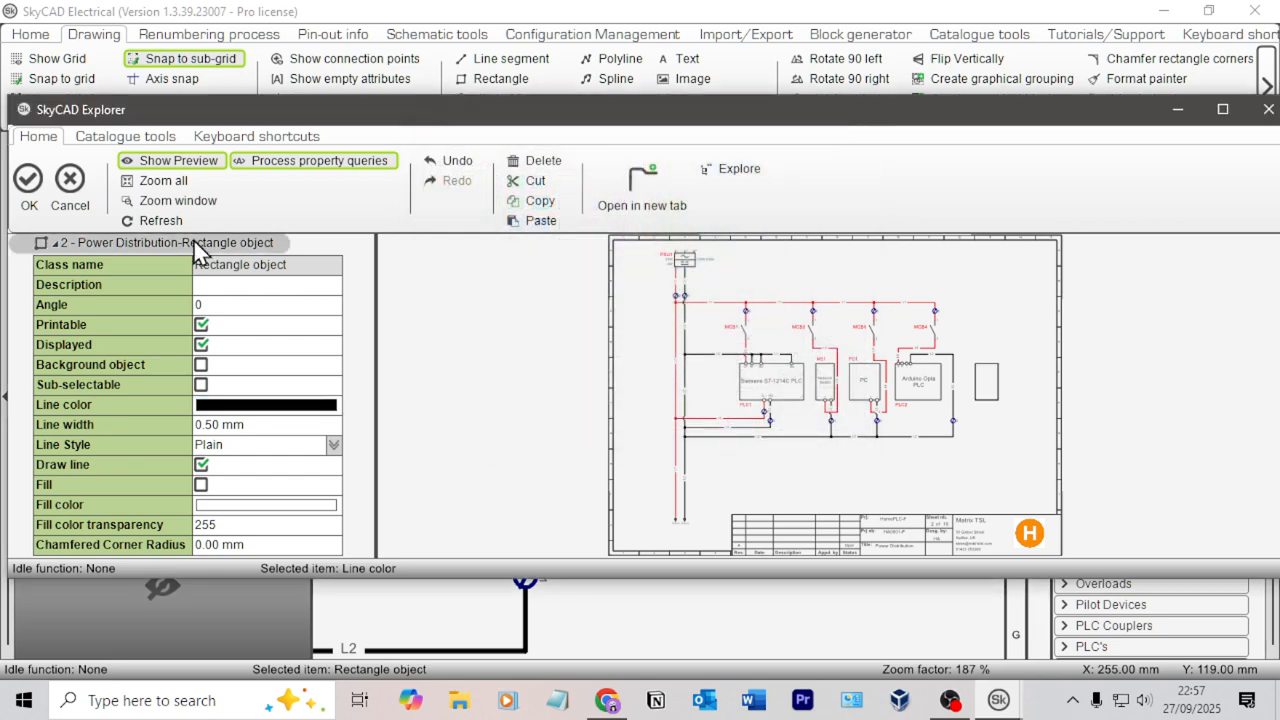
left_click(29, 180)
Check the Arduino Opta PLC block's properties and compare its outline with the new rectangle
left_click(806, 333)
double_click(466, 351)
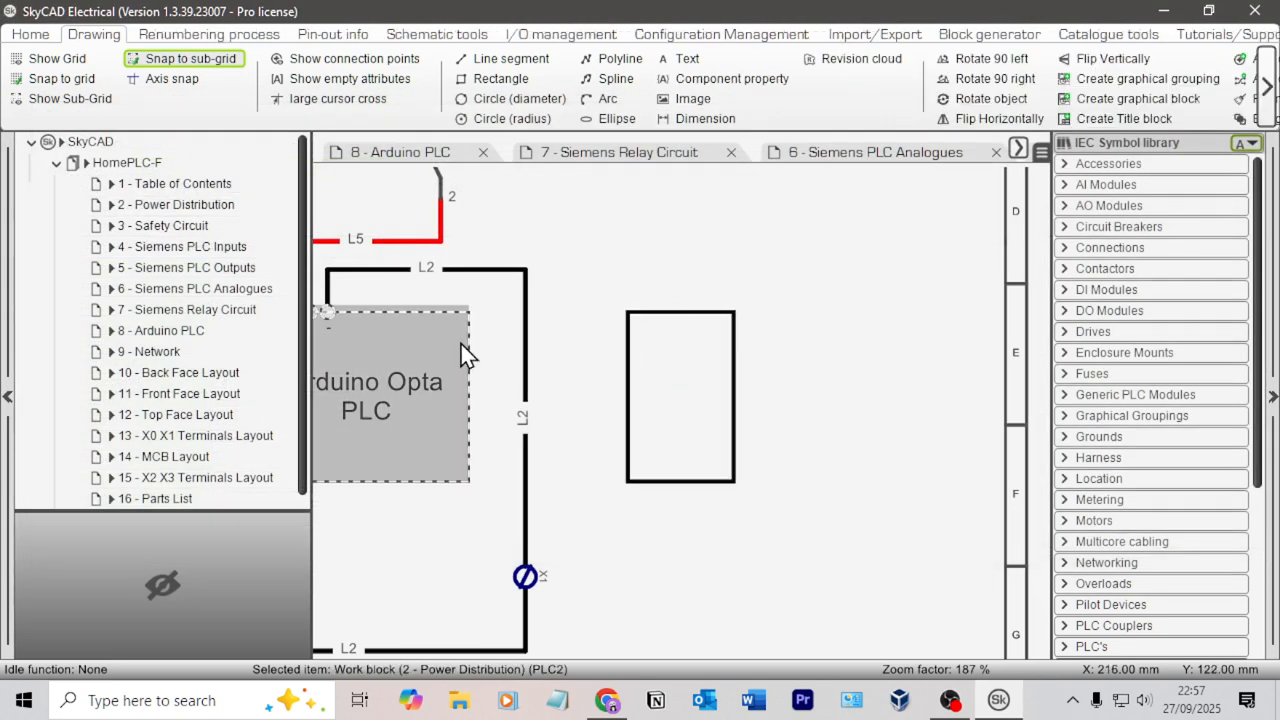
left_click(69, 180)
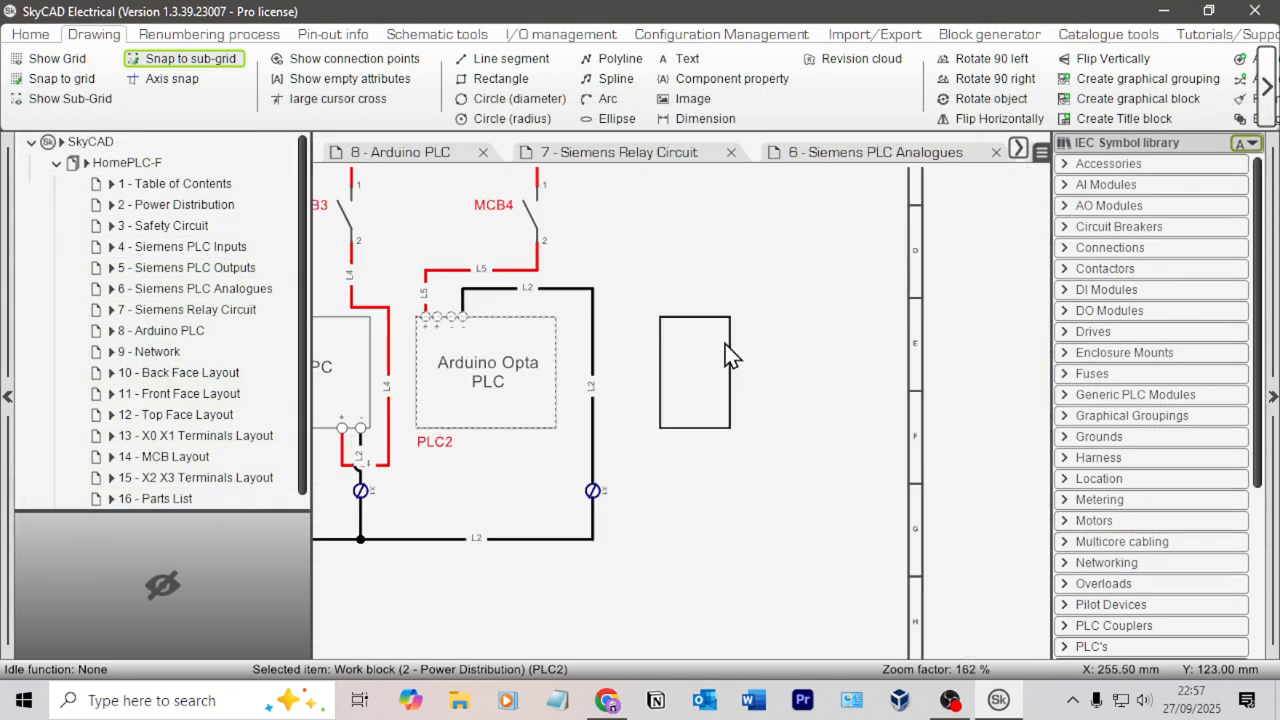
scroll(639, 286, "down", 3)
middle_click_drag(639, 286, 794, 277)
scroll(798, 275, "down", 2)
scroll(882, 300, "up", 2)
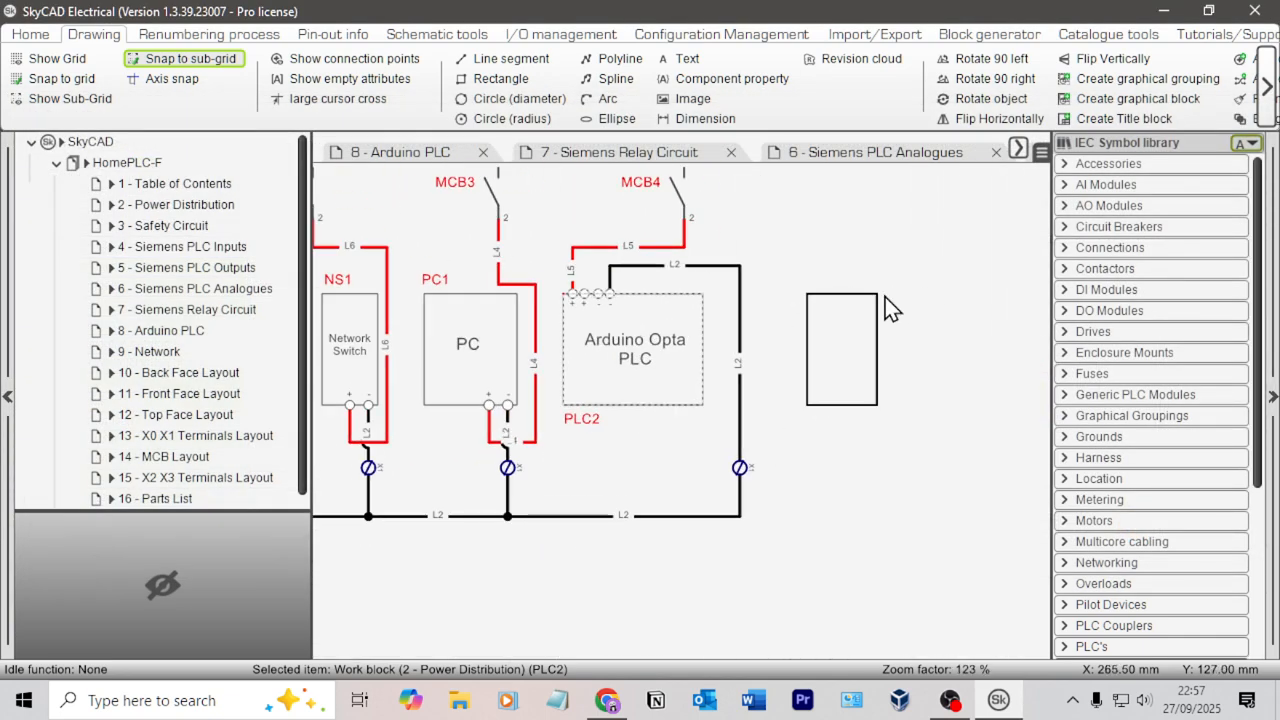
Change the new rectangle's line color to the mid grey basic color with red, green and blue at 128
left_click(810, 309)
double_click(815, 320)
left_click(284, 410)
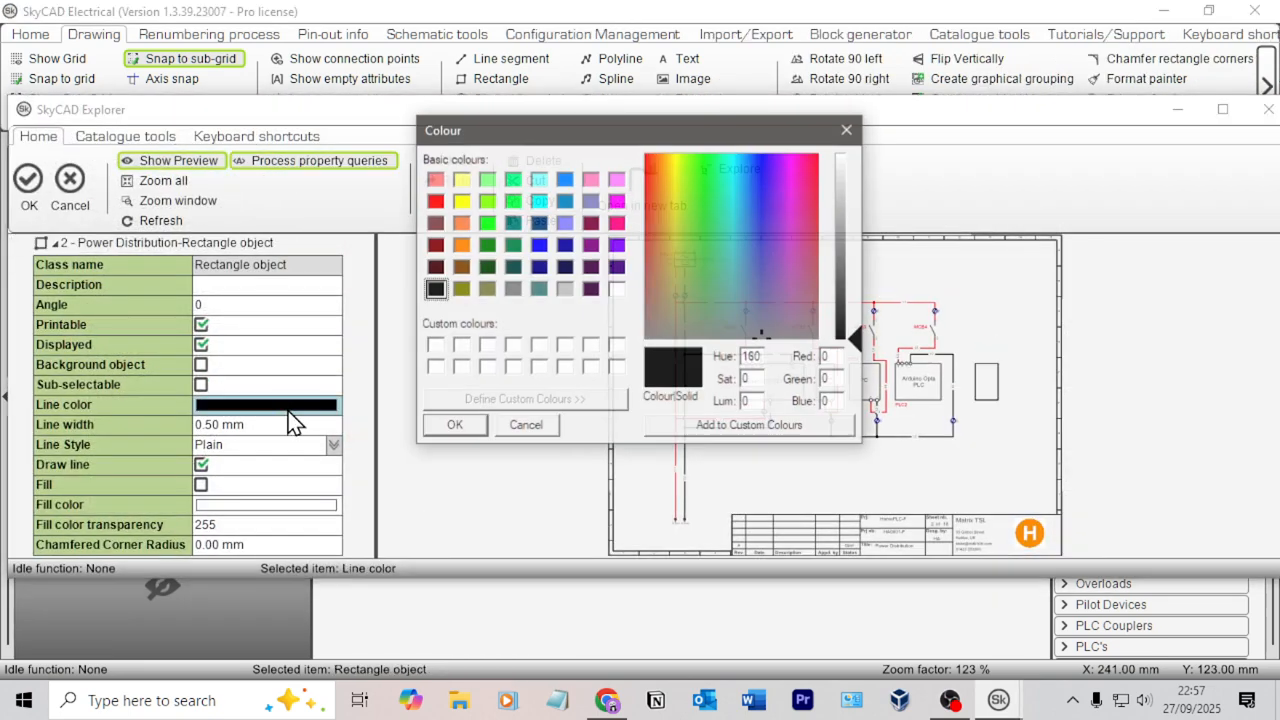
left_click(565, 290)
left_click(513, 290)
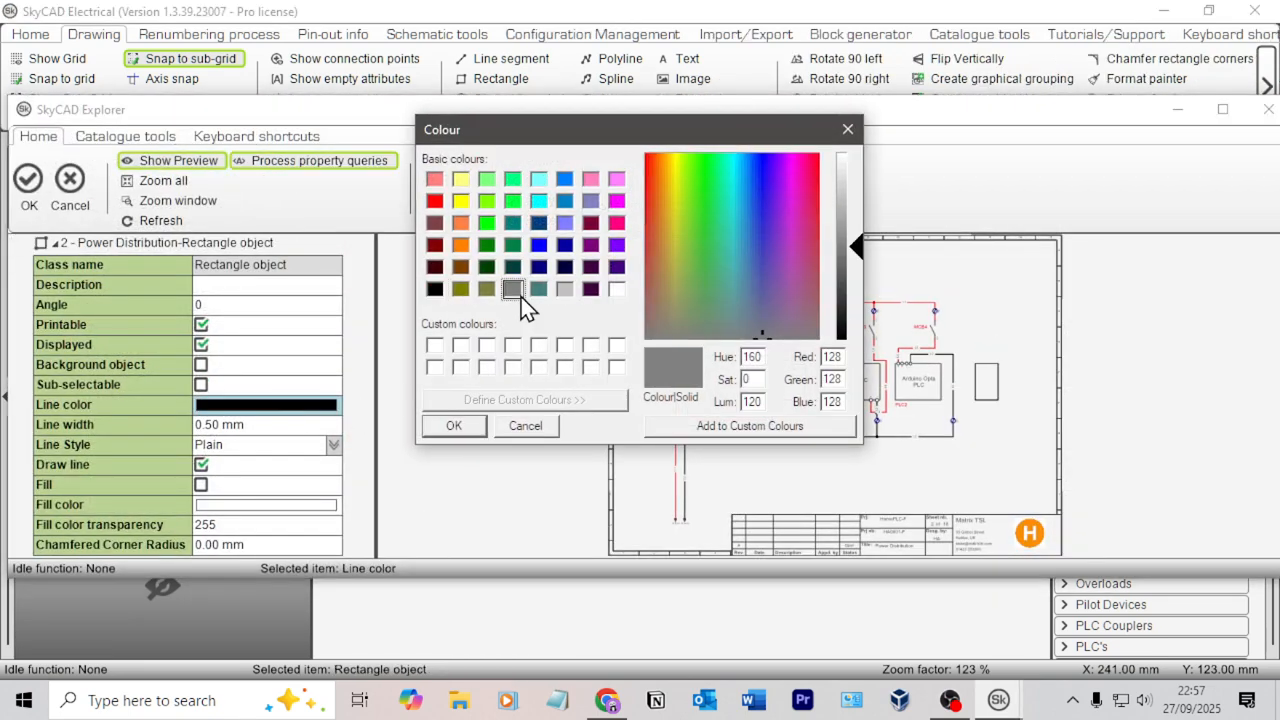
left_click(453, 425)
left_click(29, 180)
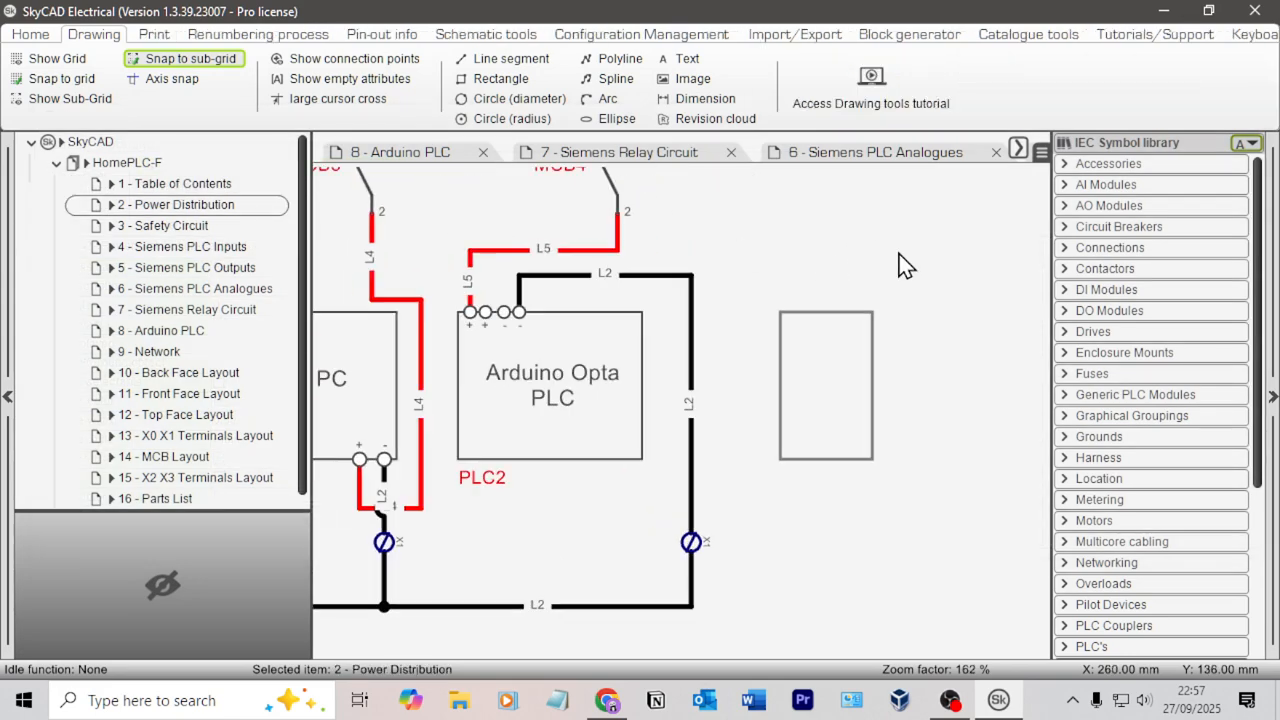
Set the grey rectangle's line width to 0.25 mm
double_click(820, 324)
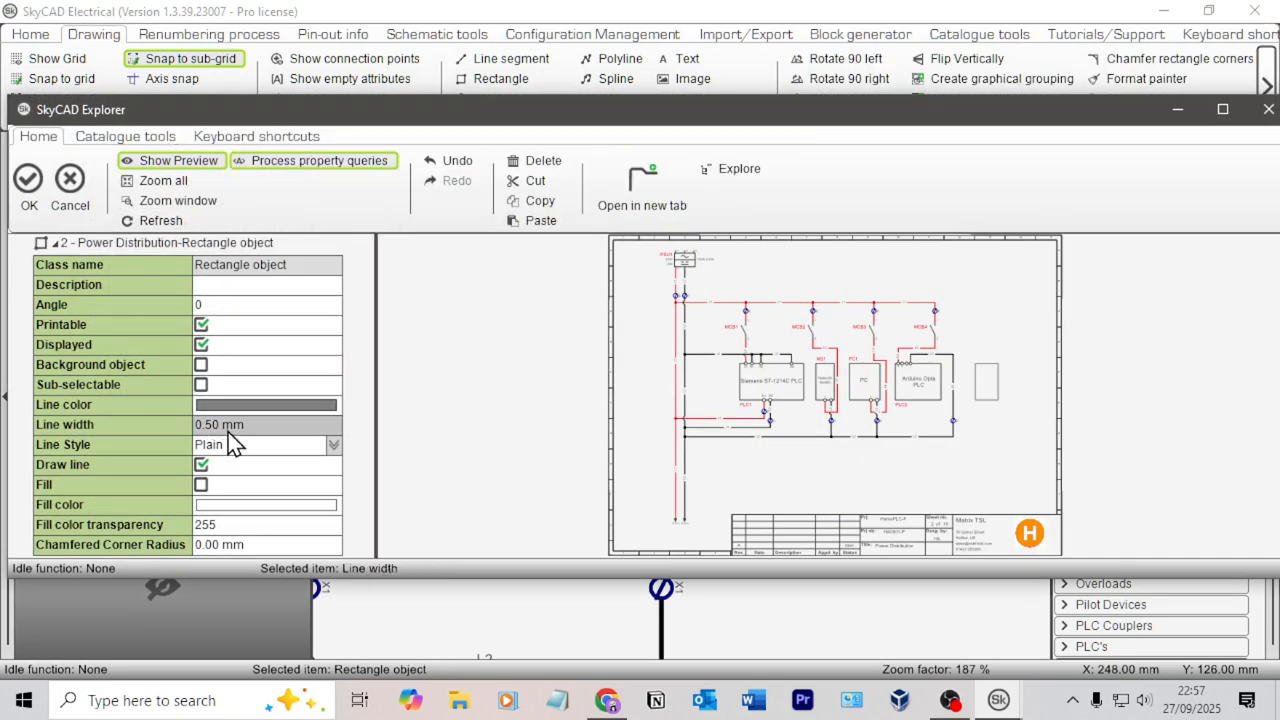
left_click(270, 424)
type("0.25")
key("Tab")
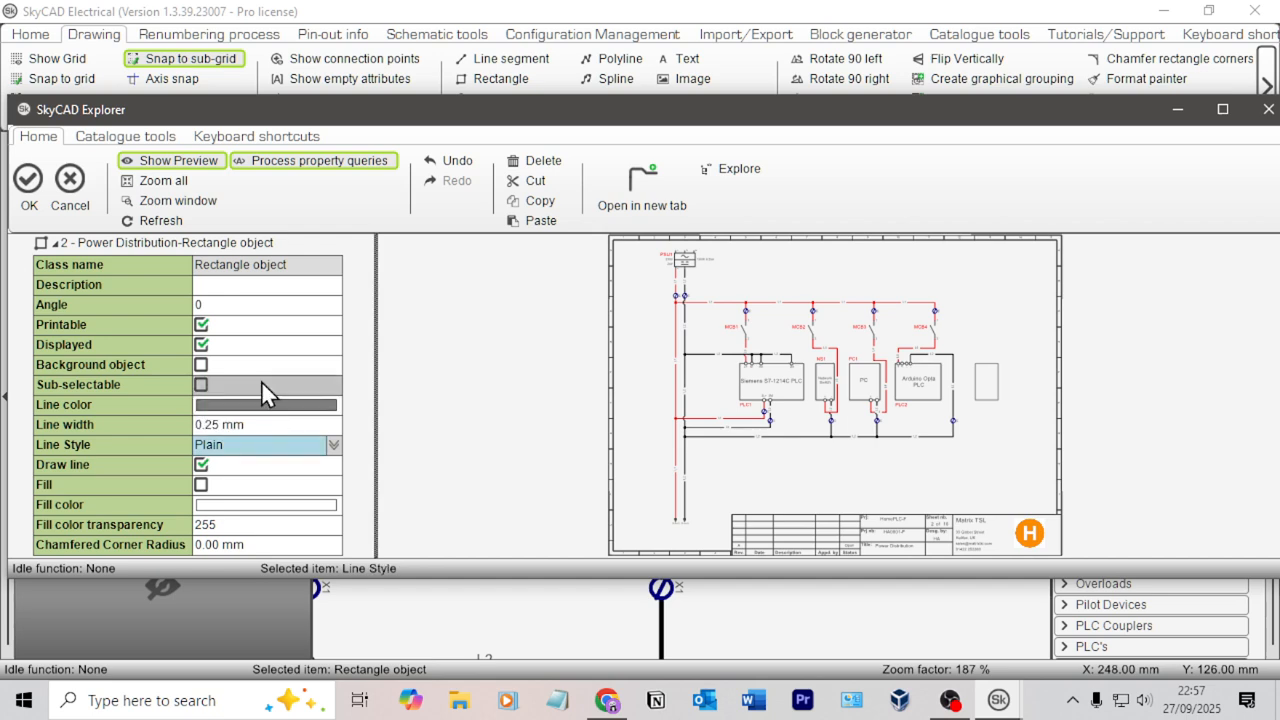
left_click(29, 180)
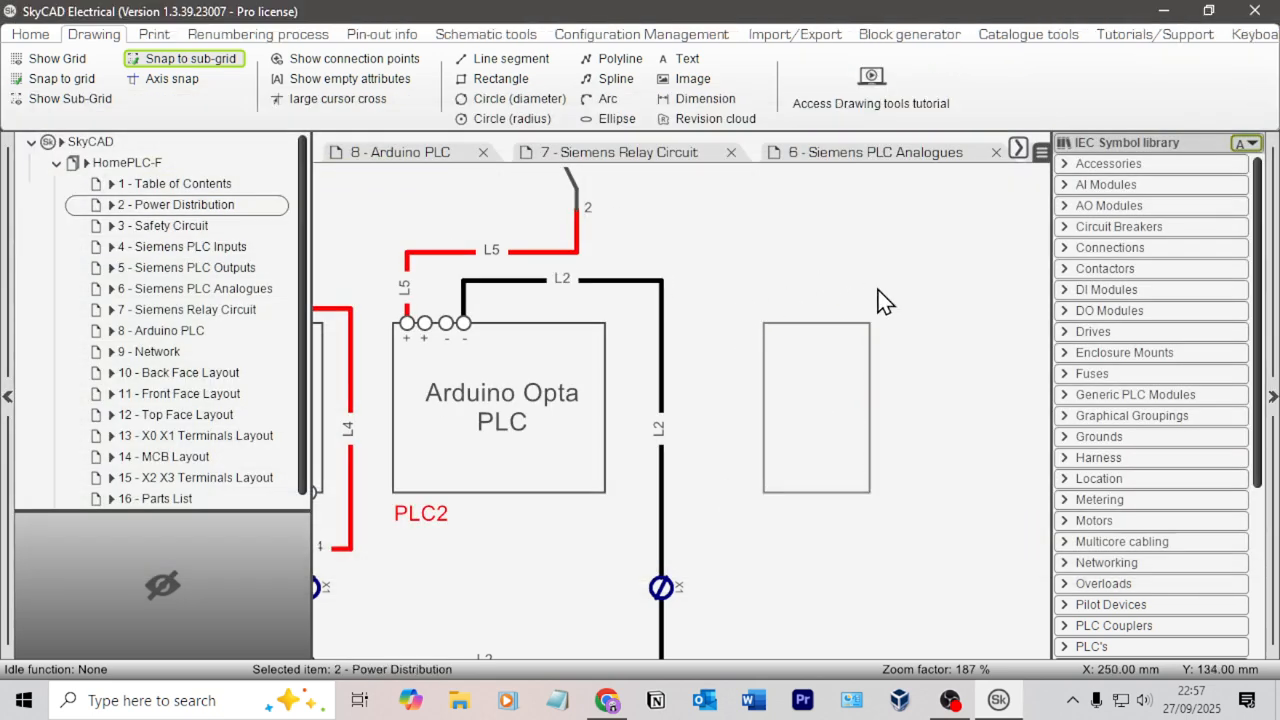
Check the line color assigned to the grey rectangle without changing it
scroll(884, 300, "up", 2)
double_click(767, 345)
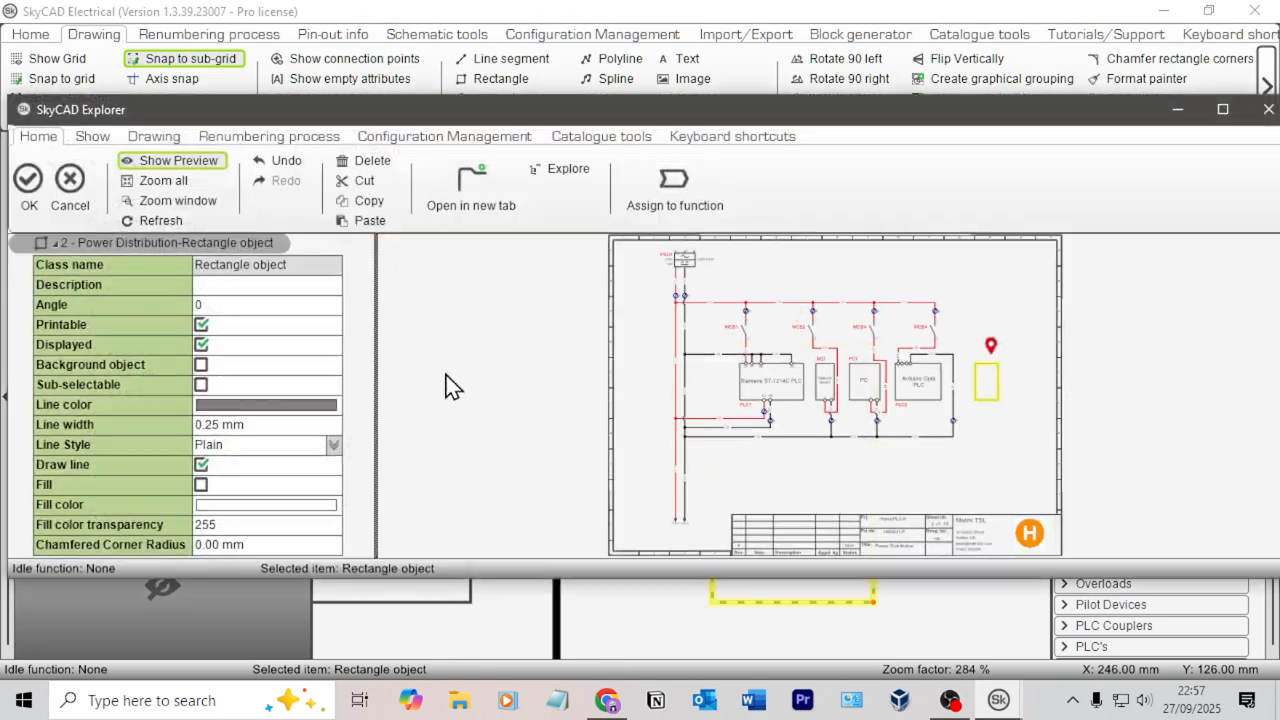
left_click(318, 406)
left_click(314, 406)
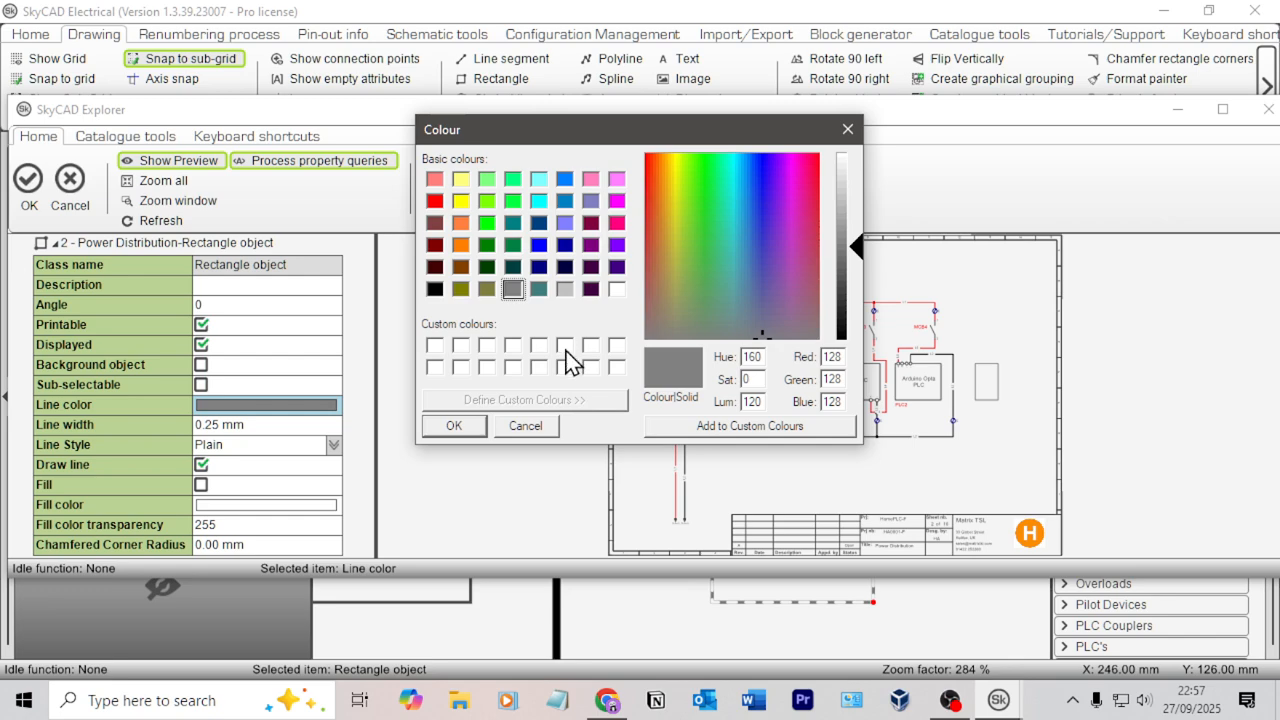
left_click(527, 427)
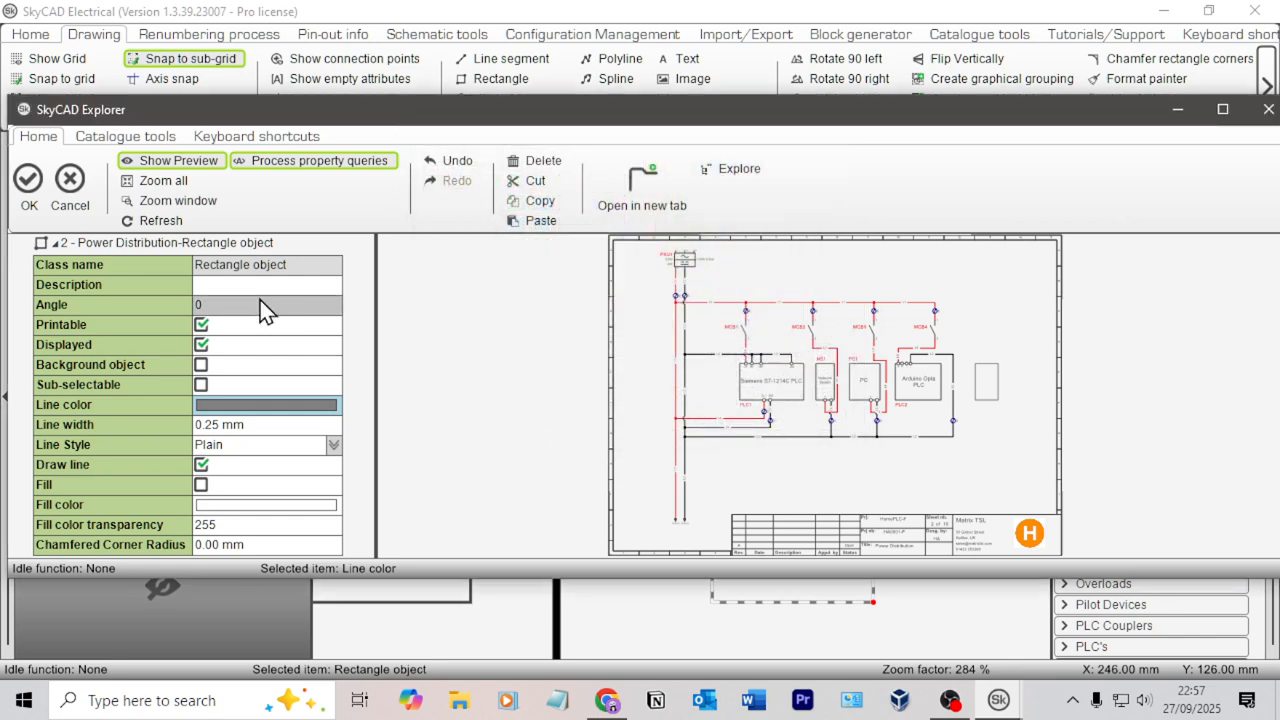
left_click(69, 186)
left_click(335, 209)
Compare the grey rectangle's outline with the Arduino Opta PLC block and its terminal circles
scroll(813, 340, "down", 1)
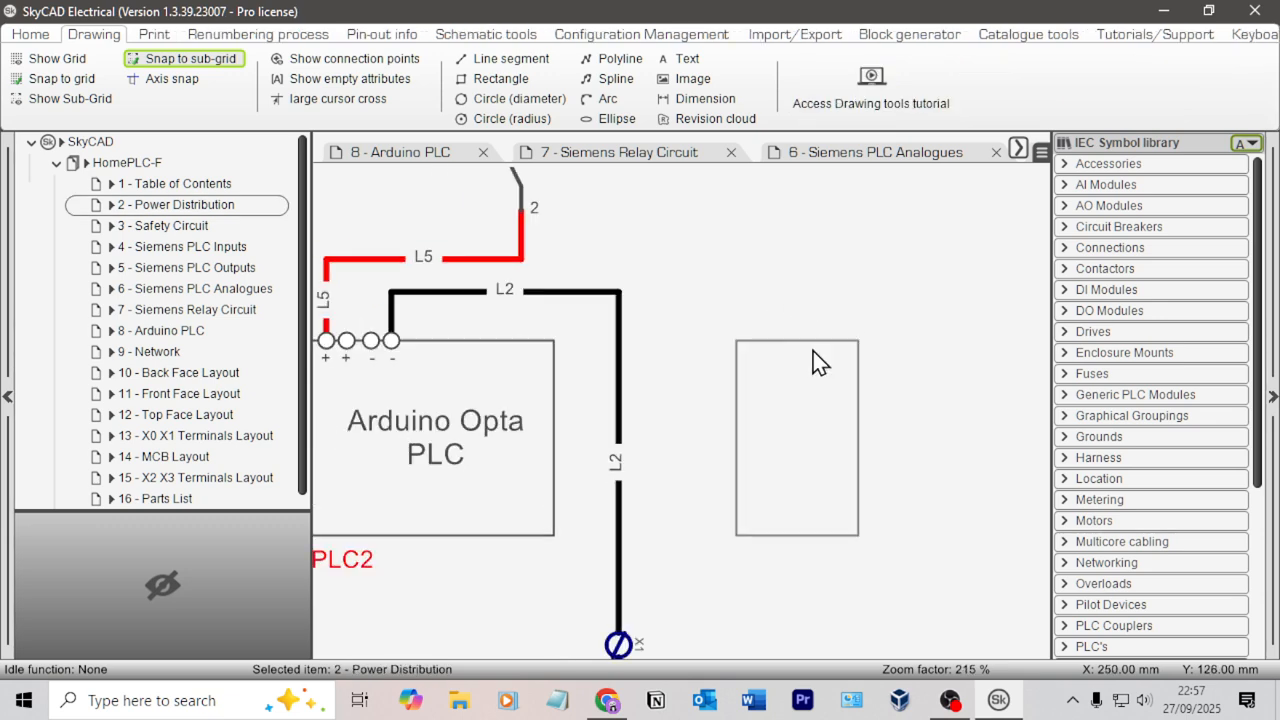
mouse_move(776, 312)
middle_mouse_down()
mouse_move(770, 272)
mouse_move(909, 258)
middle_mouse_up()
scroll(726, 330, "down", 1)
scroll(765, 262, "down", 1)
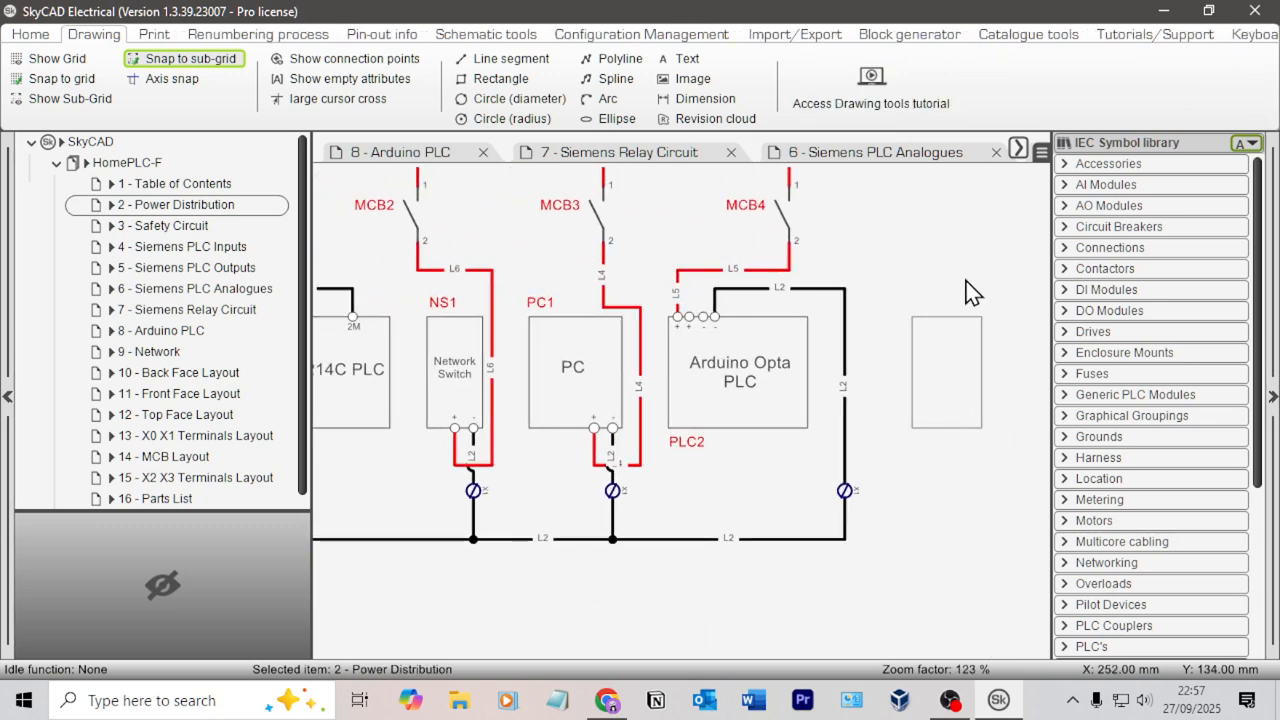
scroll(943, 285, "up", 1)
scroll(698, 290, "up", 1)
scroll(410, 320, "up", 1)
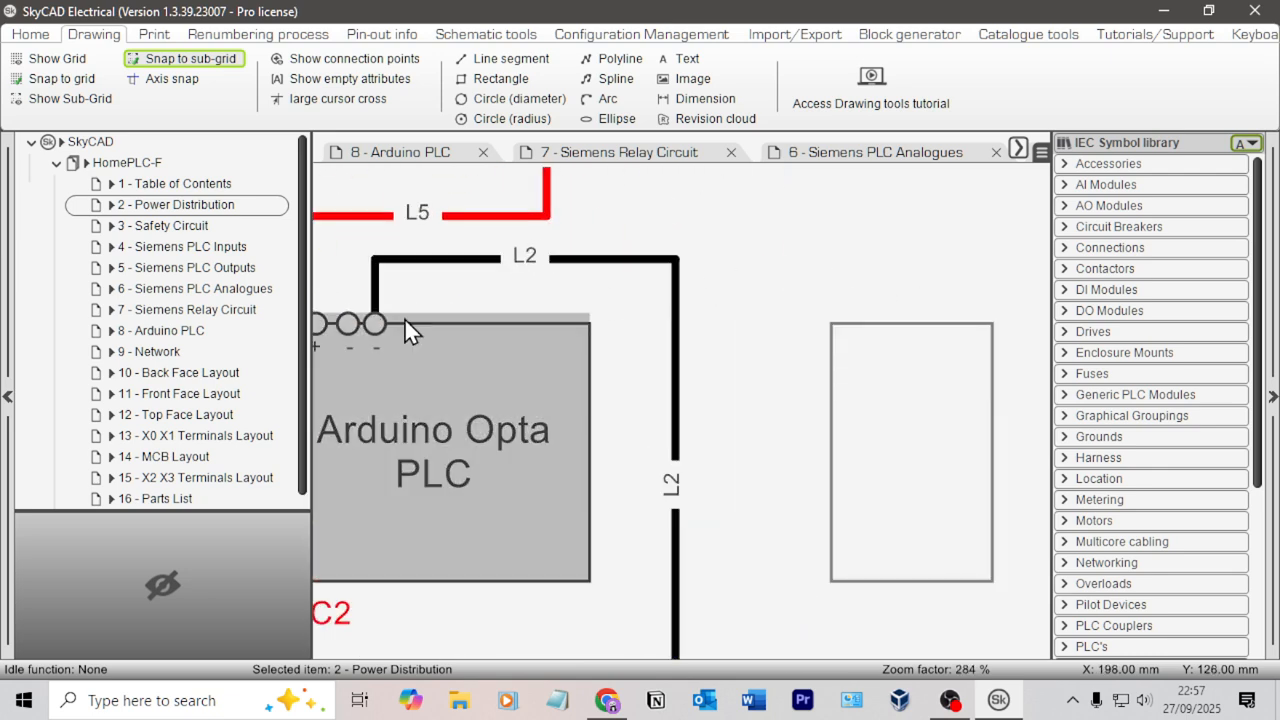
middle_click_drag(407, 330, 638, 263)
left_click(595, 261)
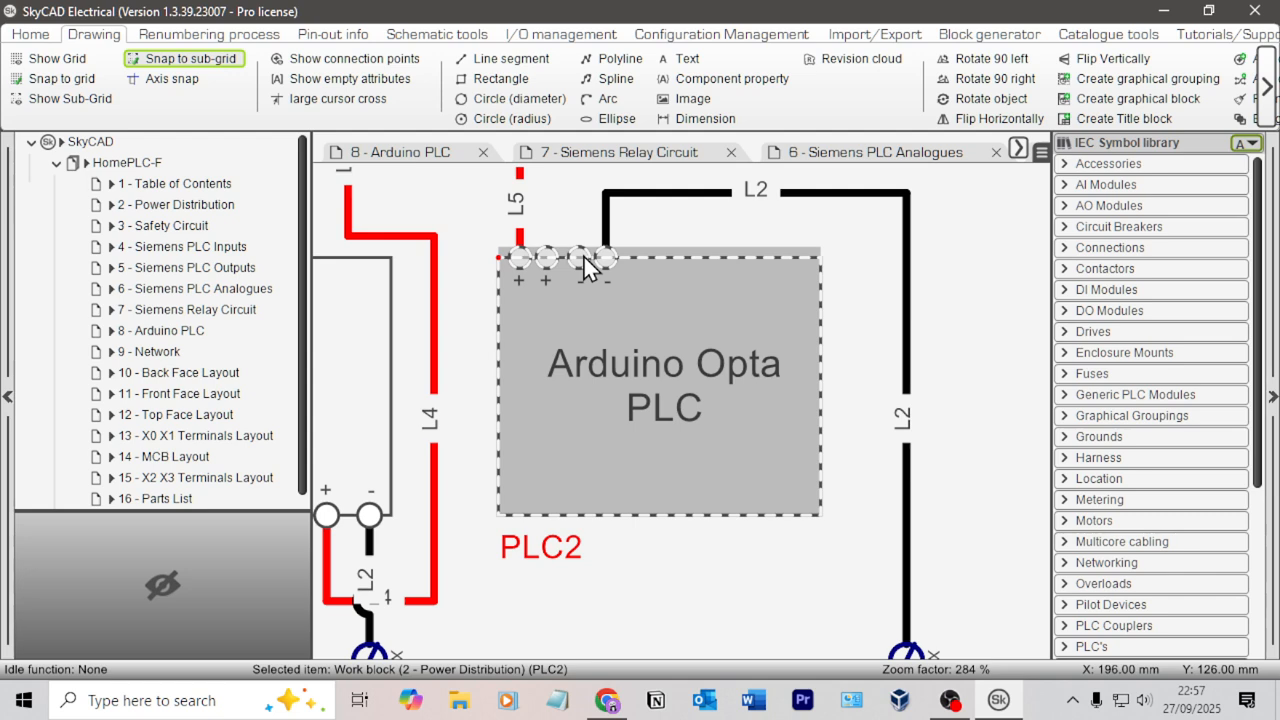
scroll(830, 300, "down", 1)
scroll(580, 303, "down", 1)
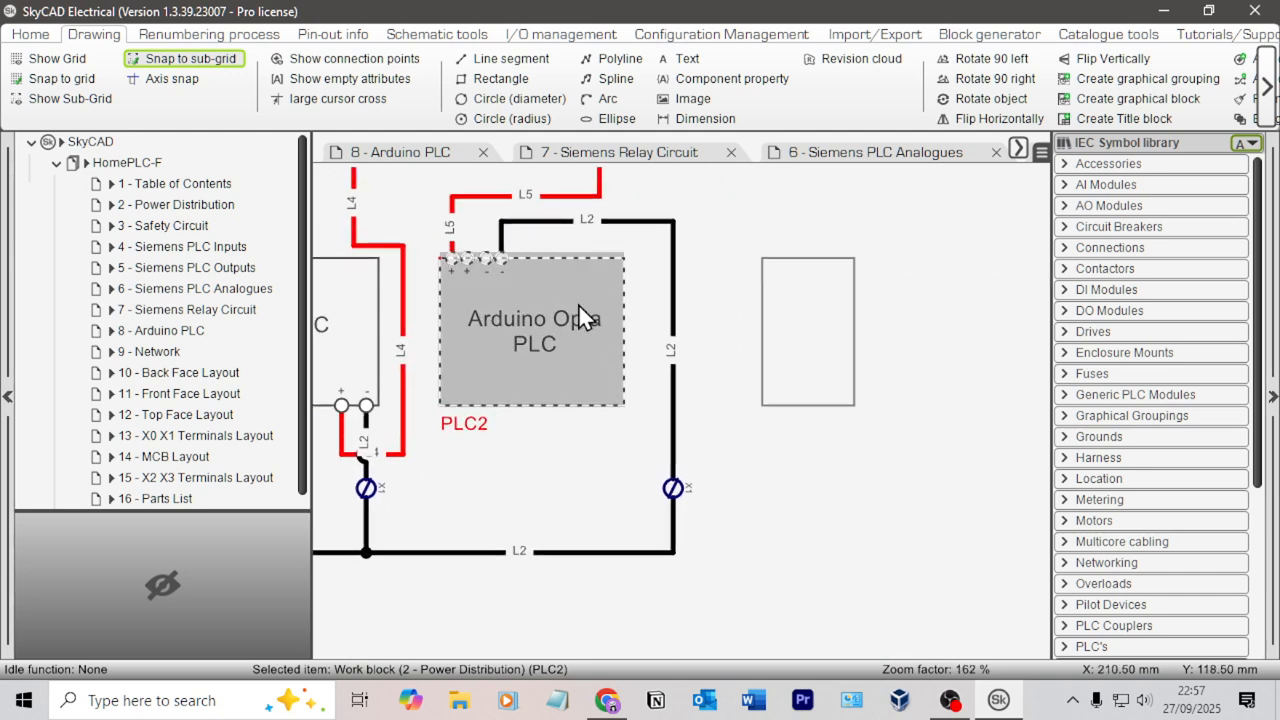
Copy the Arduino Opta PLC block and place the duplicate on the far side of the grey rectangle, level with it
left_click(626, 283)
left_click(622, 283)
key("ctrl+c")
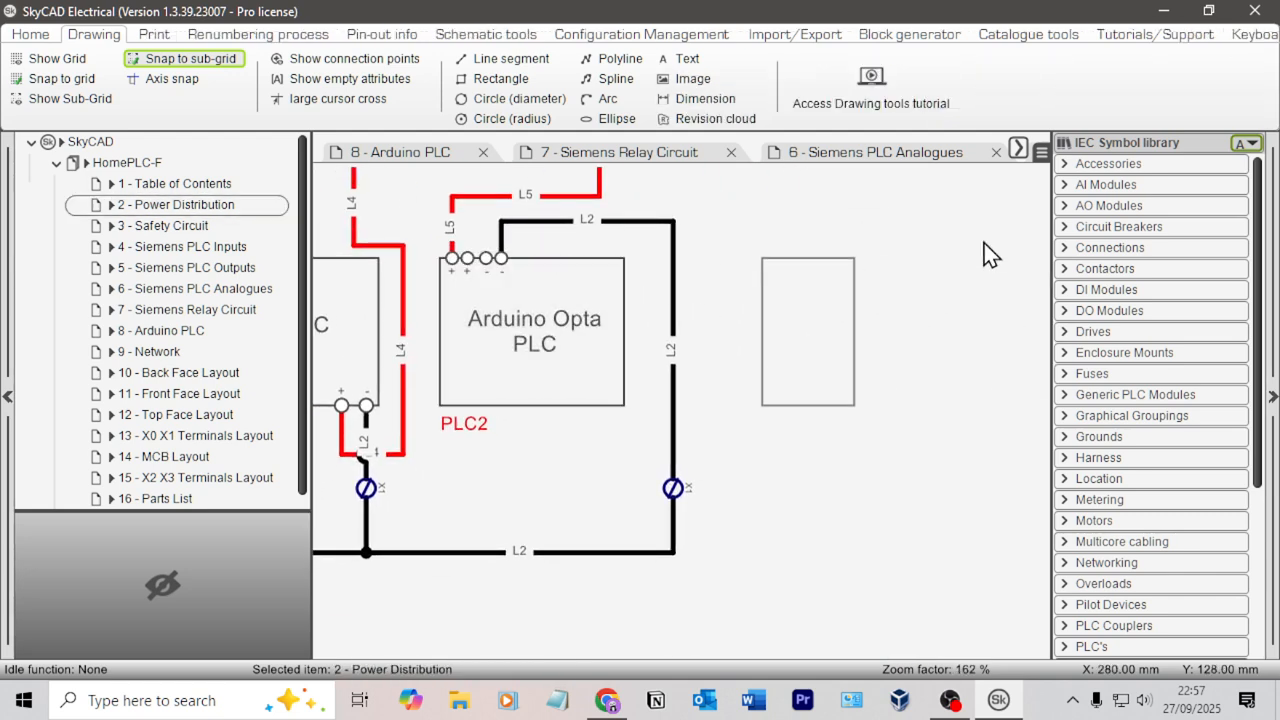
middle_click_drag(988, 247, 699, 235)
key("ctrl+v")
left_click(783, 270)
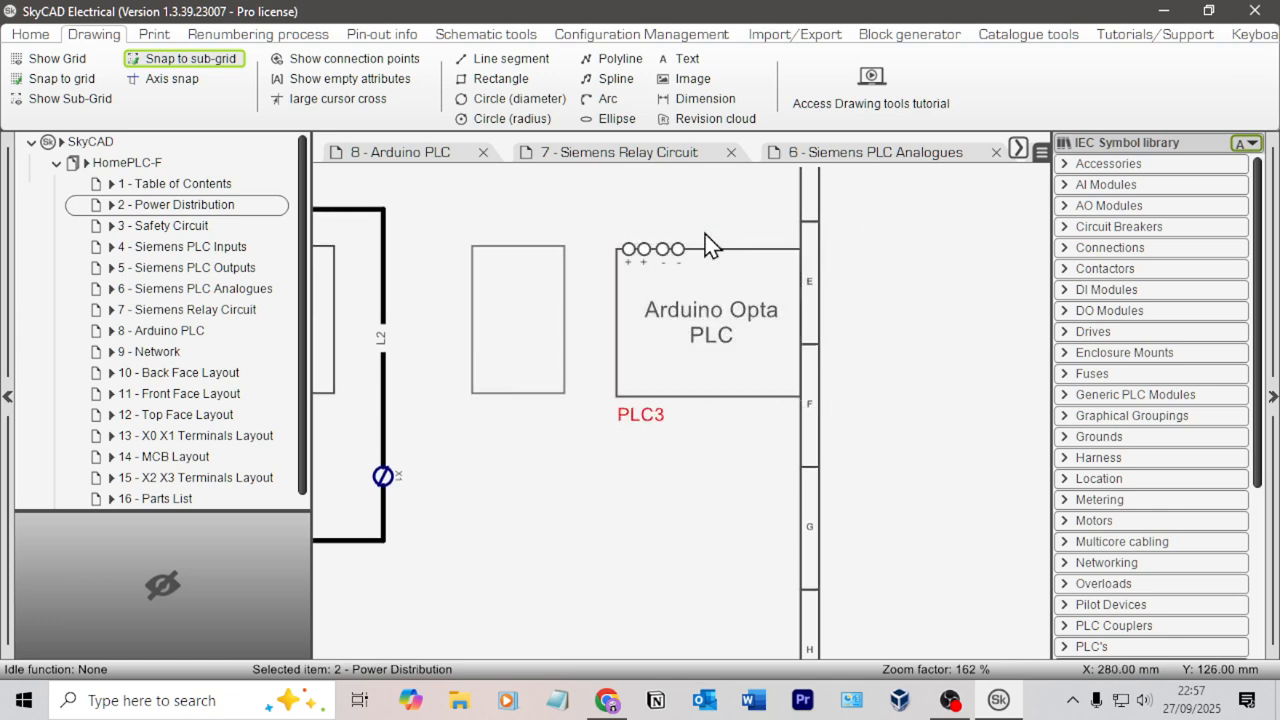
Check the duplicated Arduino Opta PLC block's terminal graphics and its properties
scroll(686, 265, "up", 1)
left_click(699, 291)
scroll(712, 298, "up", 2)
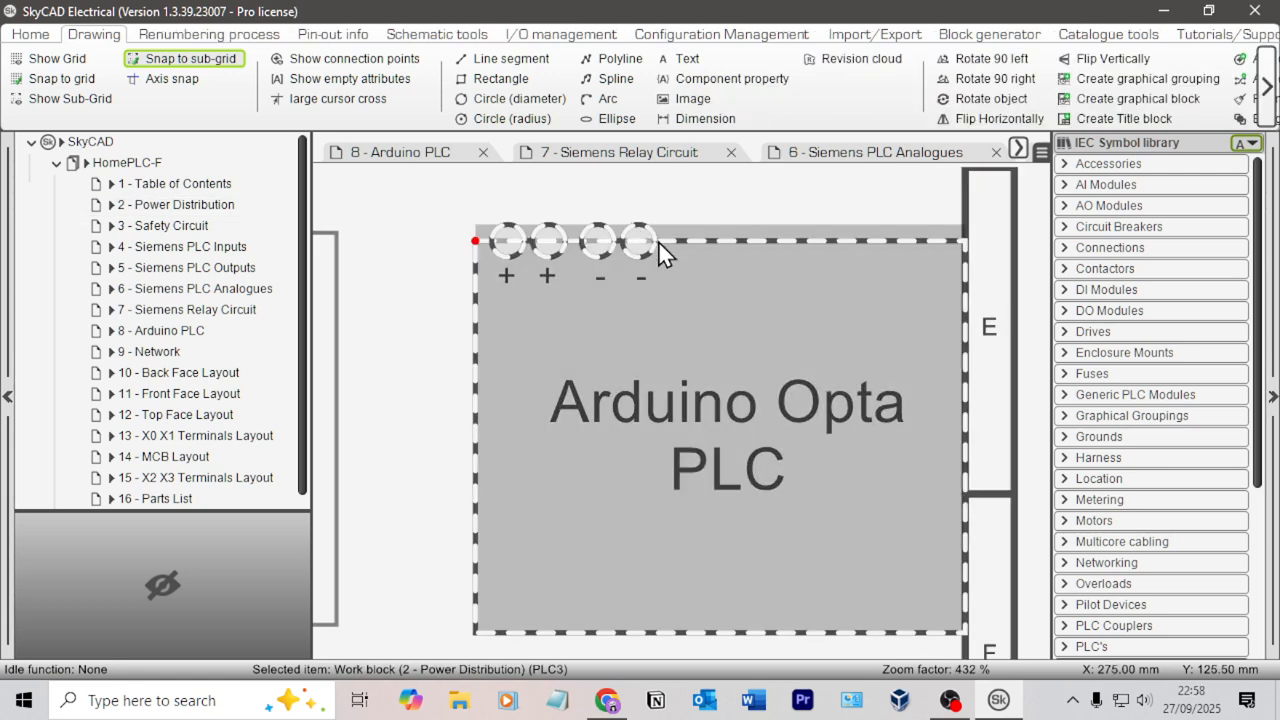
left_click(640, 278)
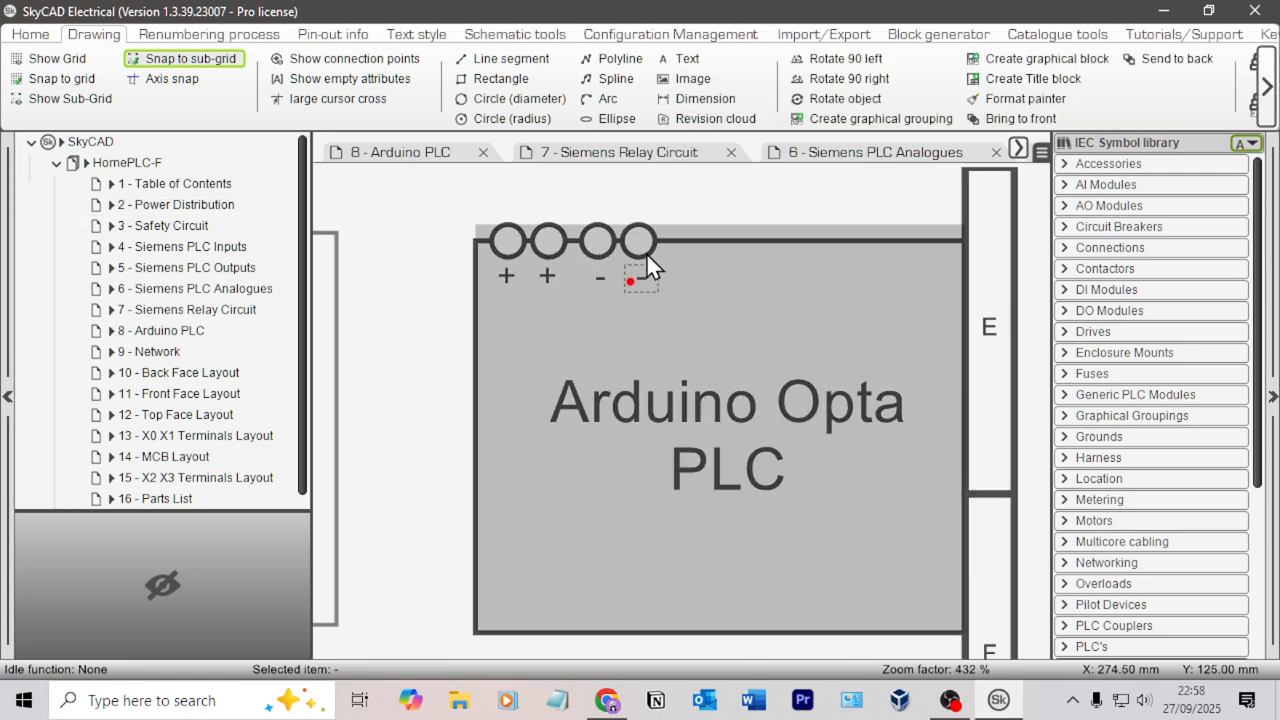
left_click(647, 247)
right_click(648, 249)
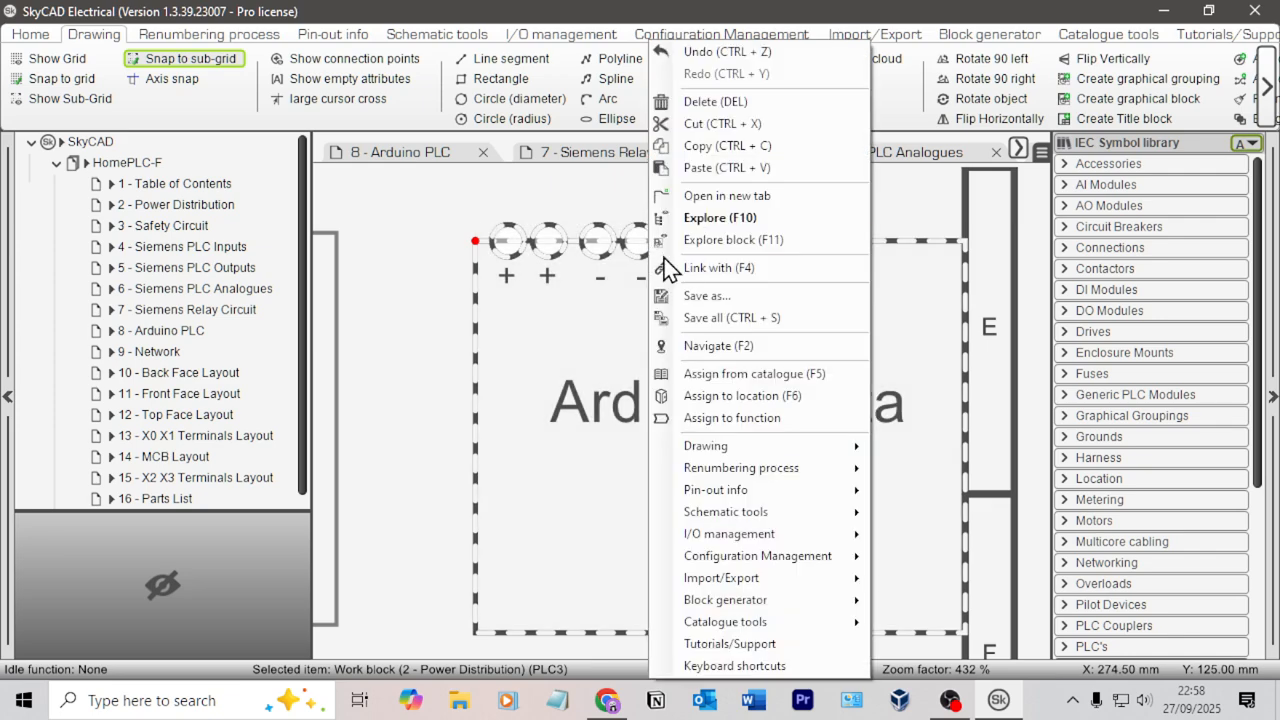
left_click(726, 226)
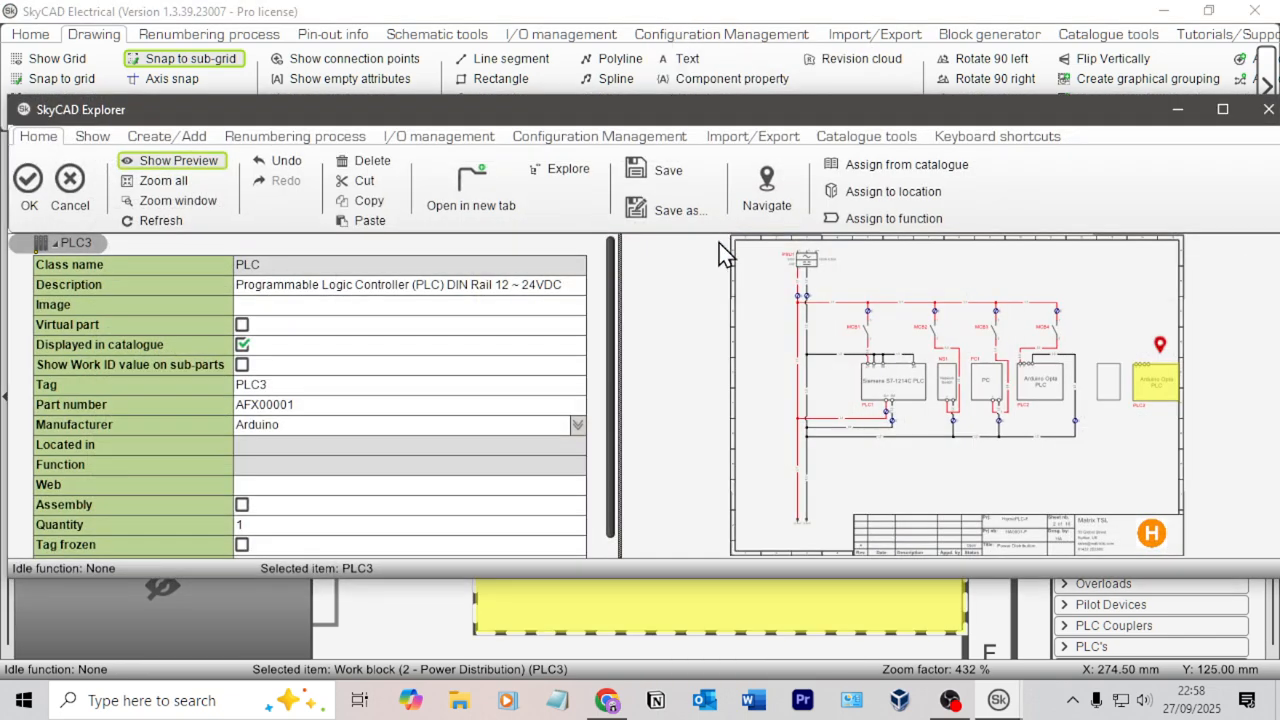
left_click(1268, 109)
right_click(884, 250)
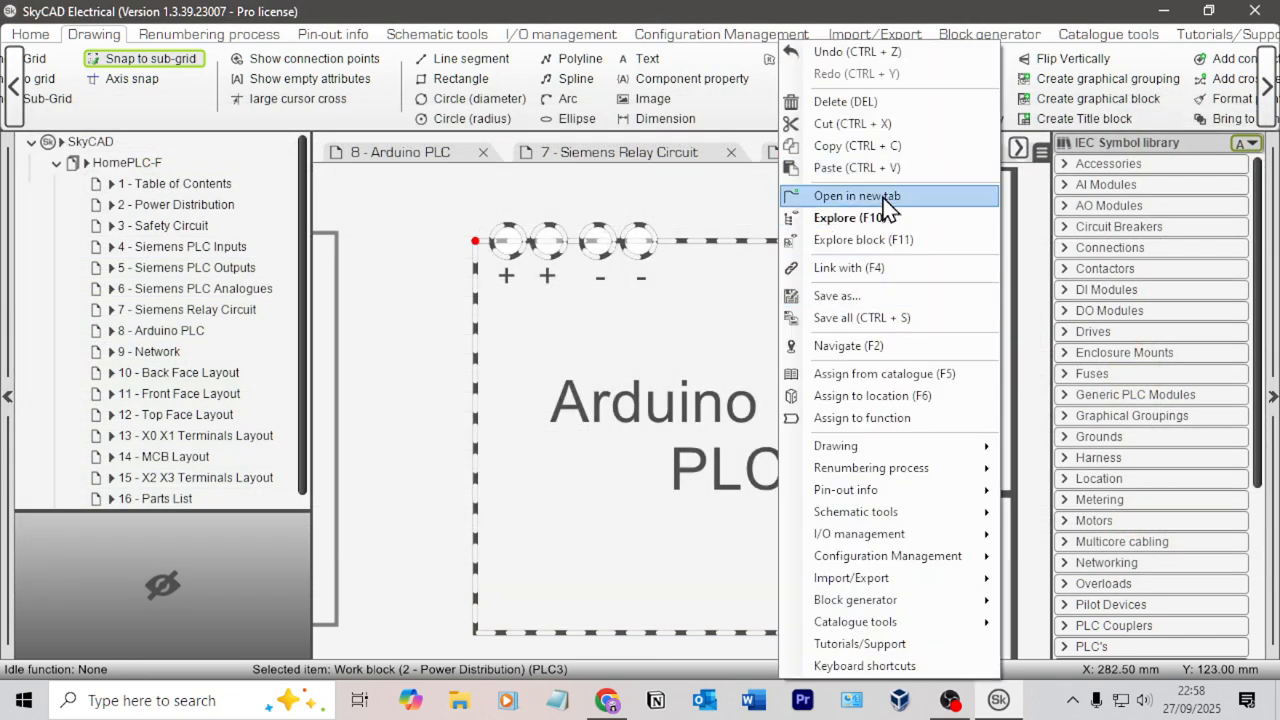
left_click(722, 258)
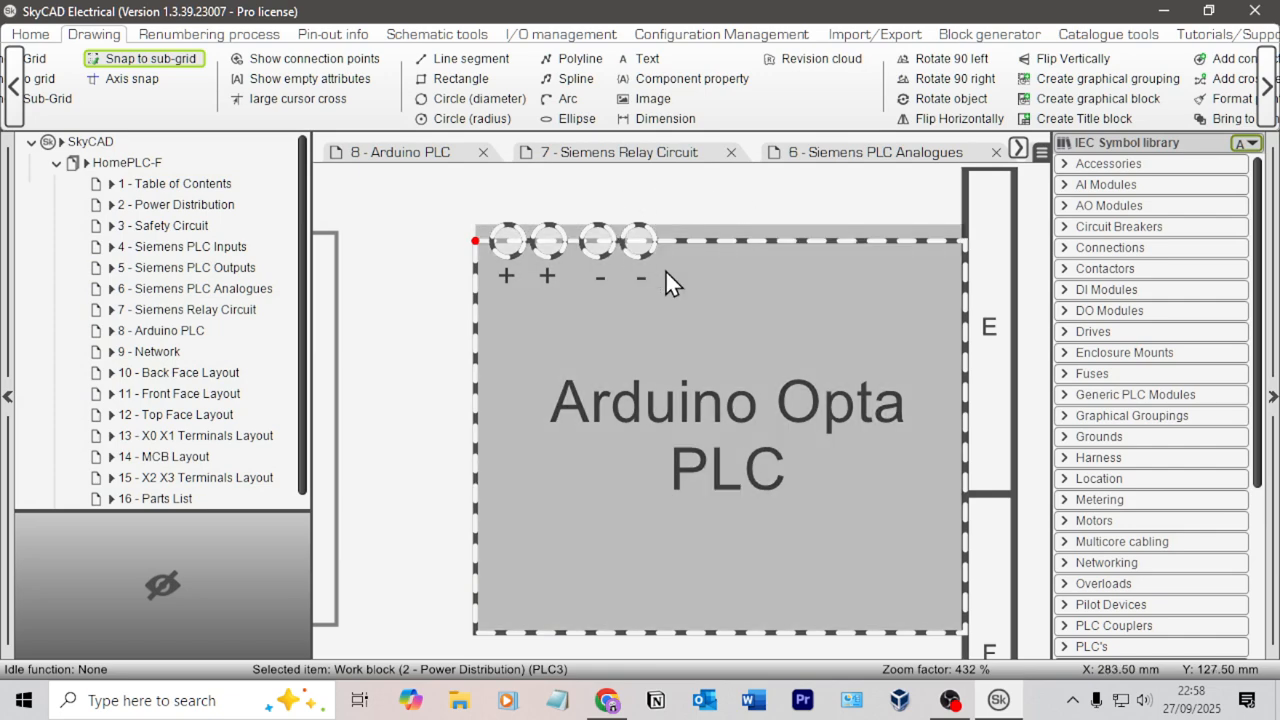
right_click(712, 307)
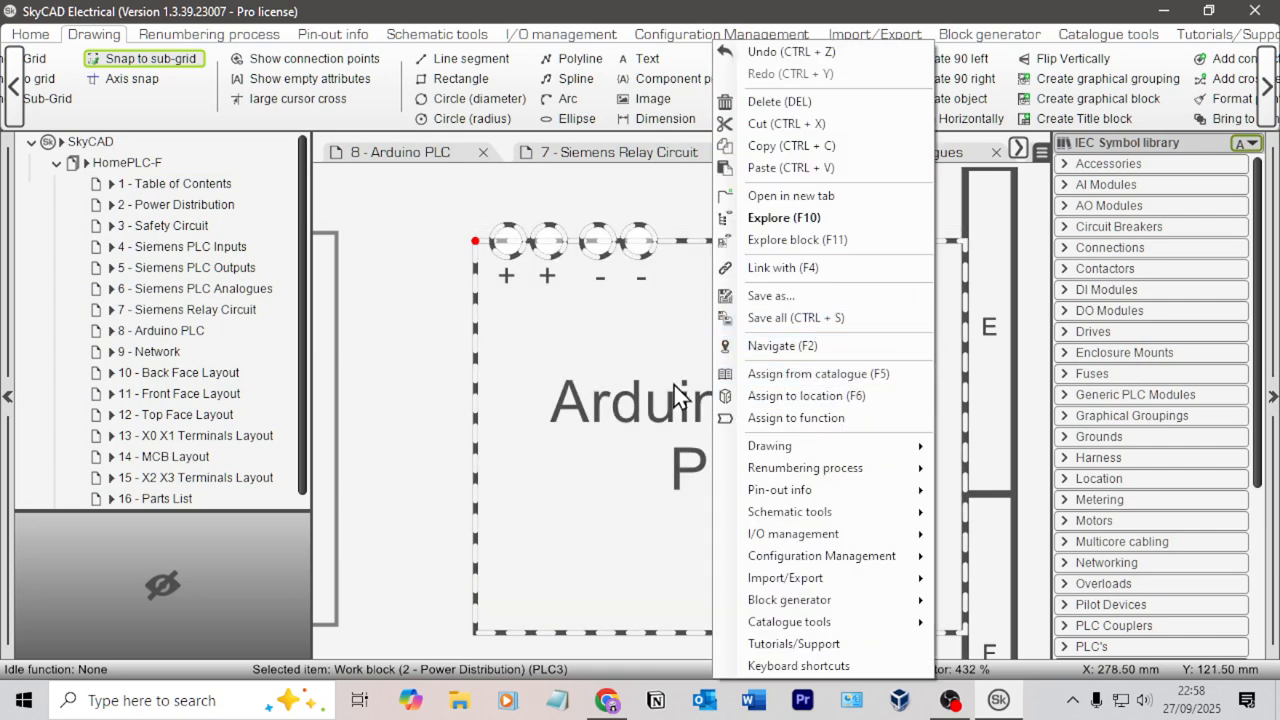
left_click(637, 315)
left_click(592, 249)
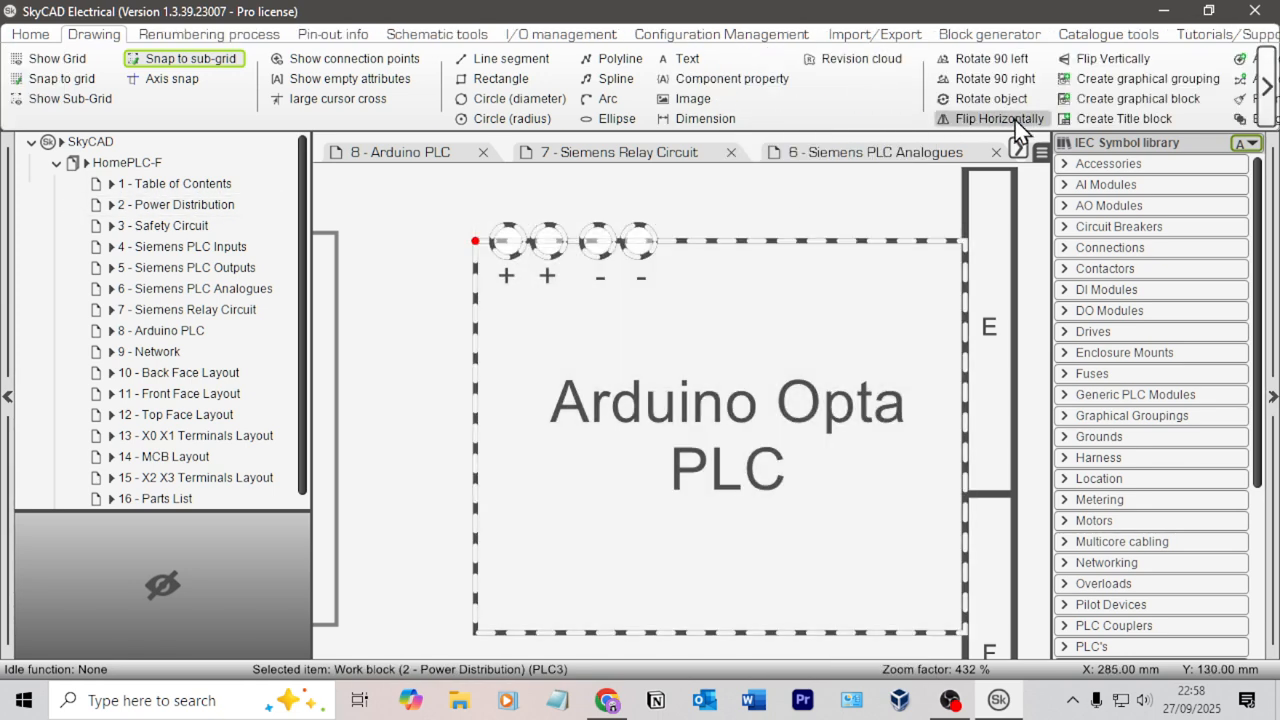
Explode the duplicated Arduino Opta PLC graphical block and select its last negative terminal circle as a separate object
scroll(1193, 97, "down", 1)
scroll(1196, 106, "down", 4)
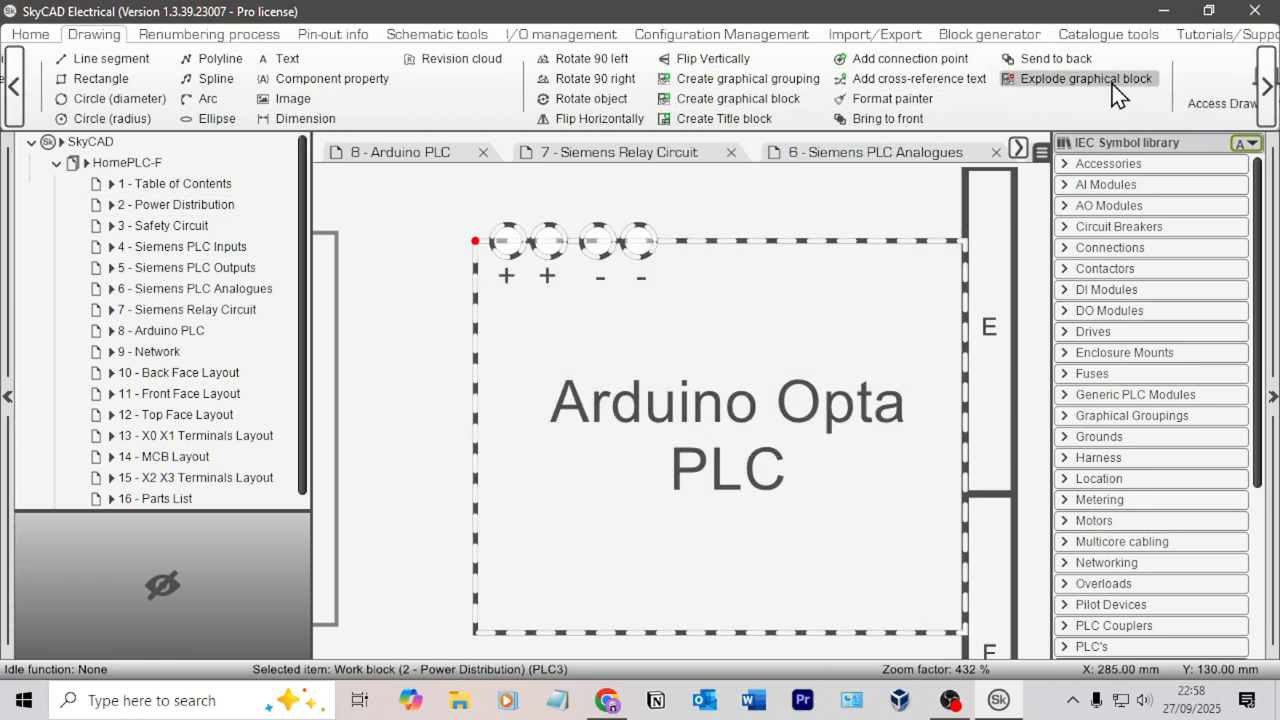
left_click(1074, 84)
left_click(645, 257)
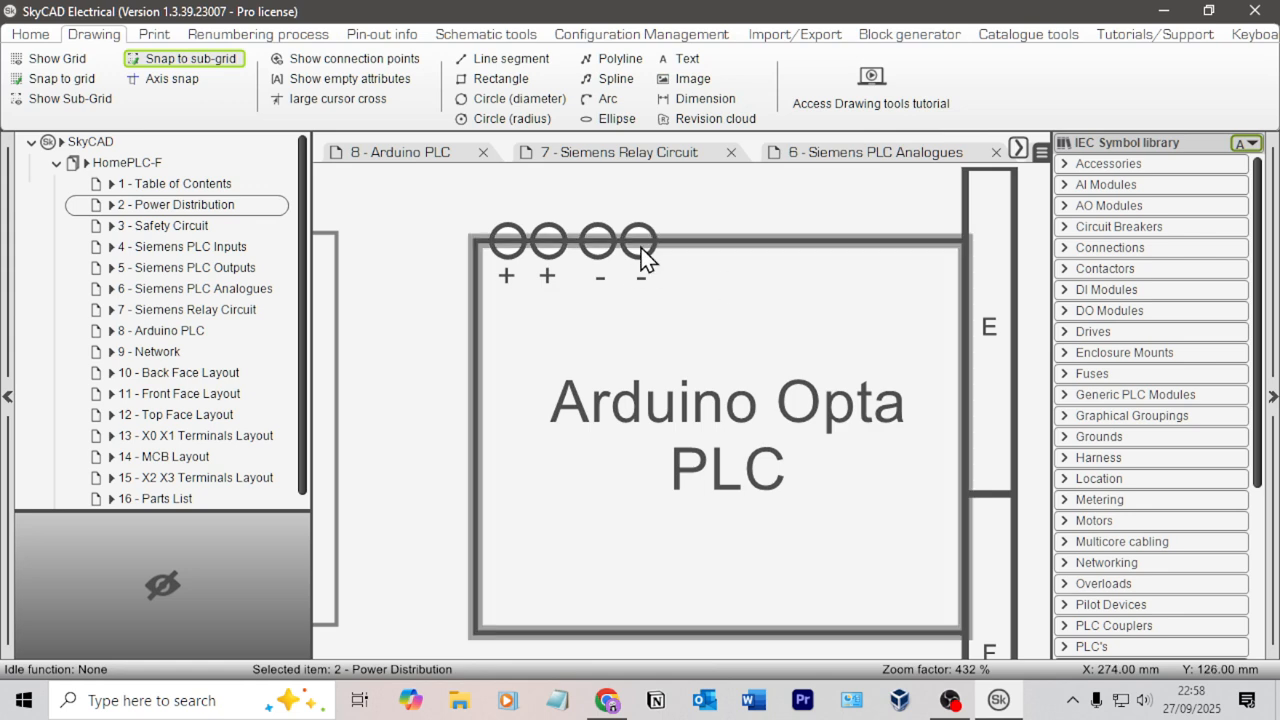
left_click(645, 253)
Delete the hand-drawn grey rectangle beside the exploded block
scroll(628, 208, "down", 2)
scroll(685, 254, "up", 1)
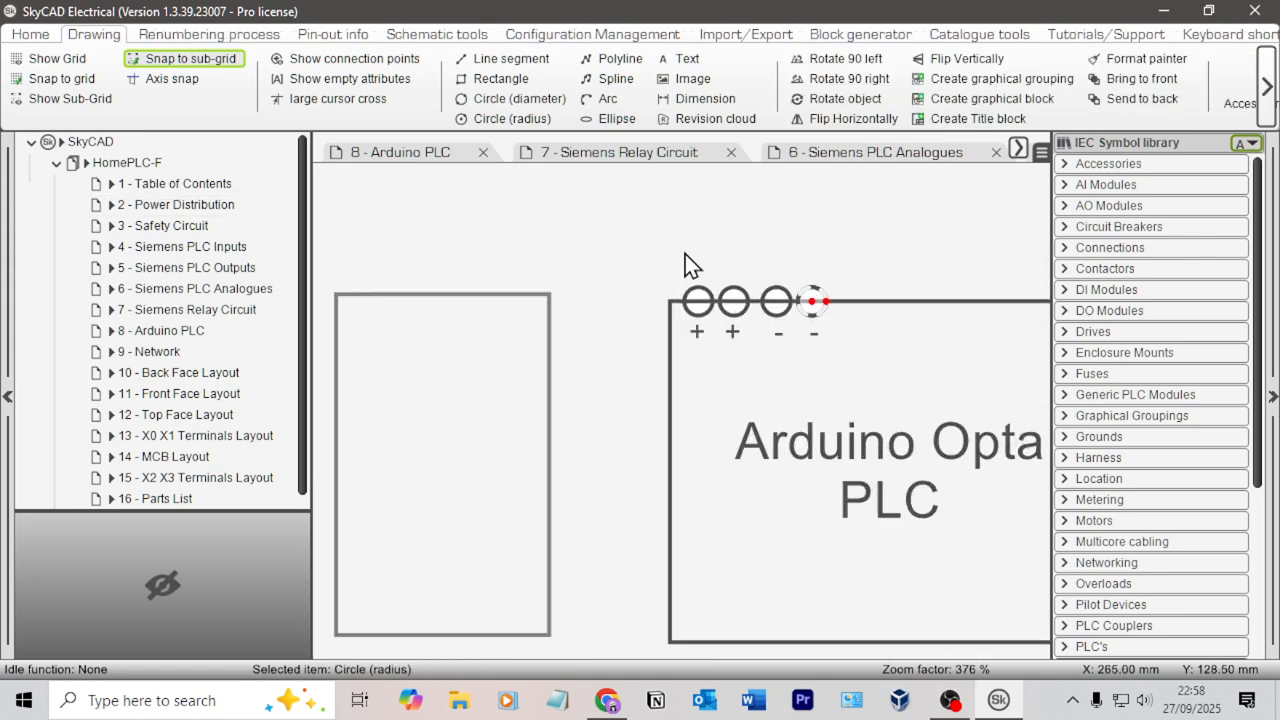
scroll(640, 300, "down", 2)
left_click(551, 277)
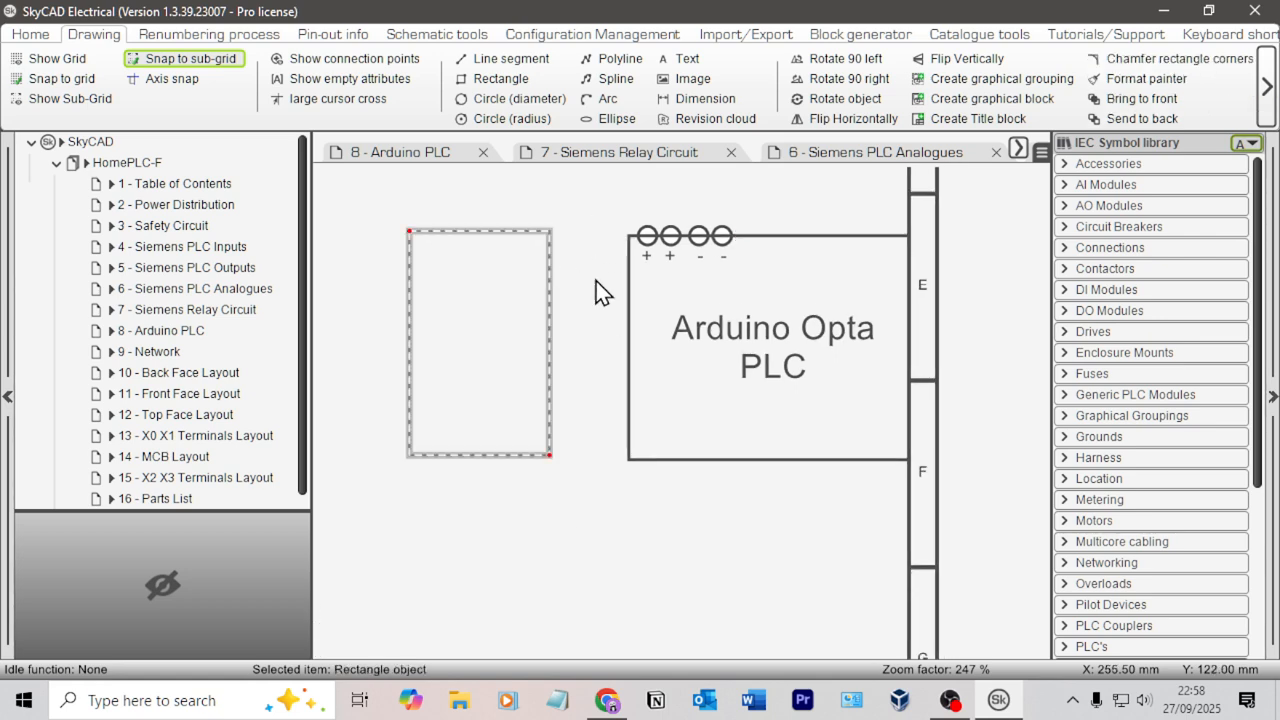
key("Delete")
Copy the exploded block's outline rectangle beside it with top edges level, and narrow the copy to about two-thirds of its width
left_click(629, 297)
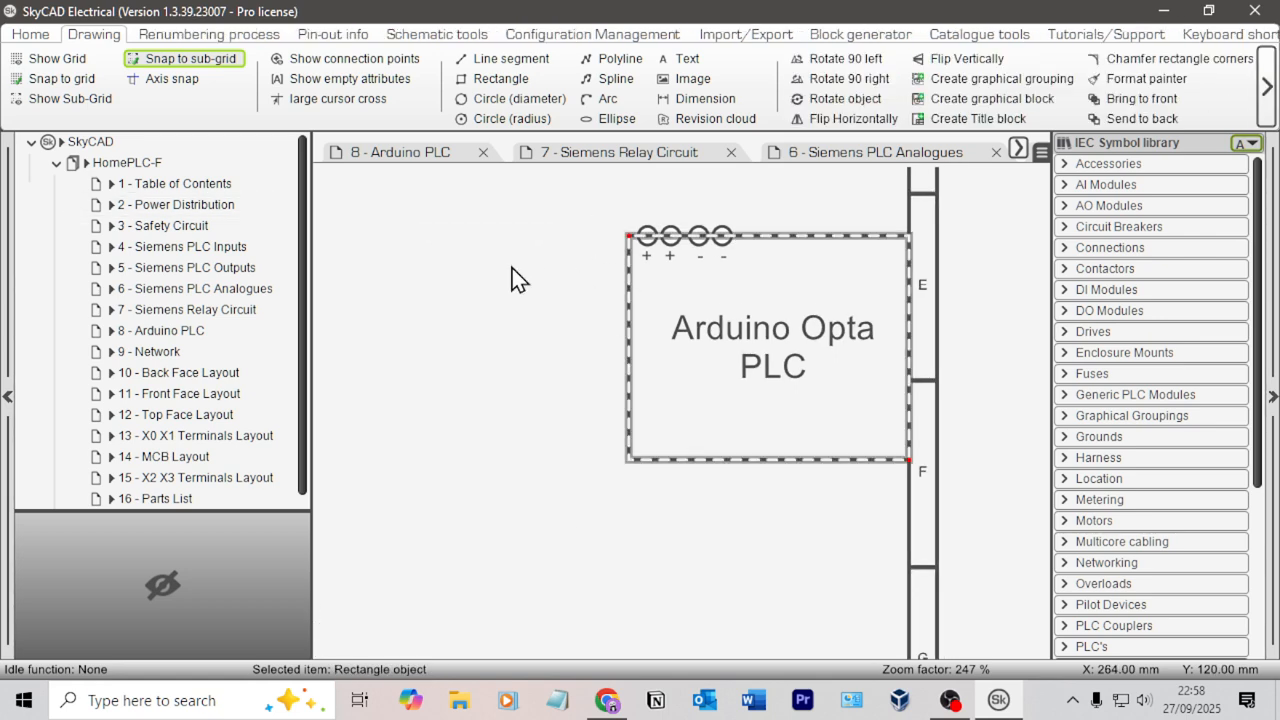
scroll(512, 268, "down", 1)
middle_click_drag(550, 269, 596, 257)
scroll(840, 284, "down", 3)
scroll(729, 286, "up", 1)
scroll(747, 286, "up", 2)
scroll(596, 257, "up", 3)
key("ctrl+c")
key("ctrl+v")
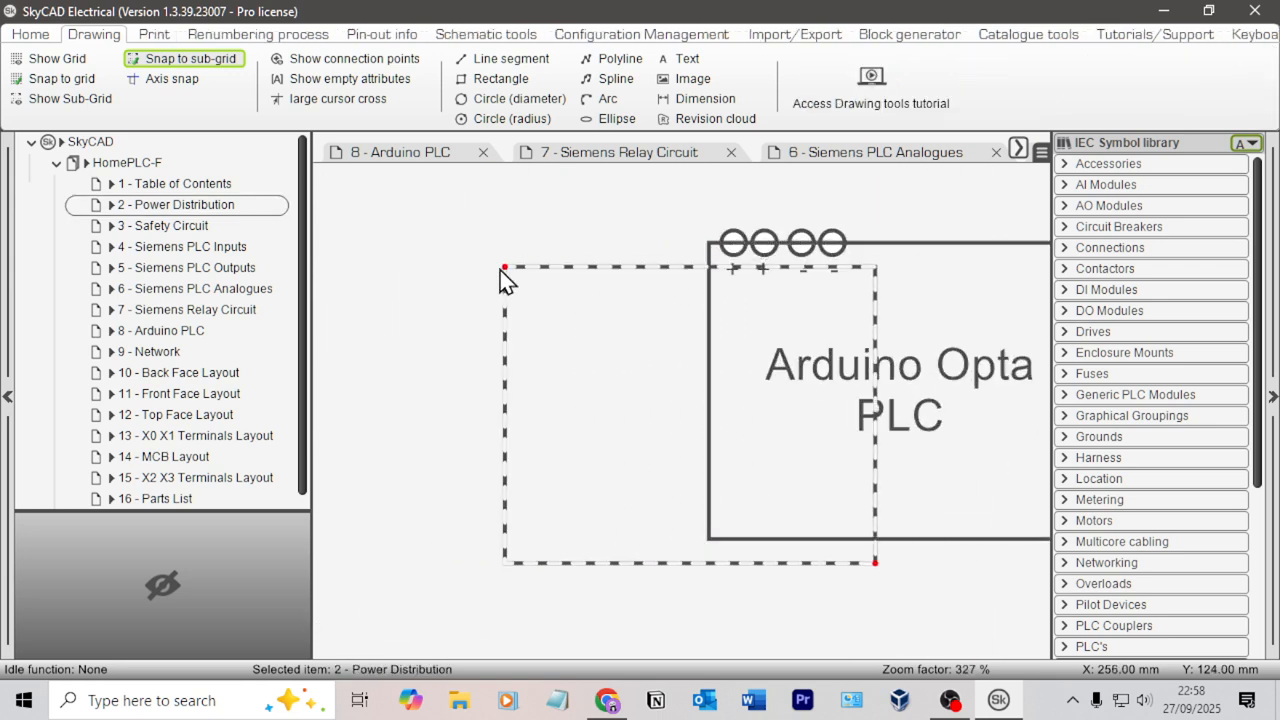
left_click(326, 245)
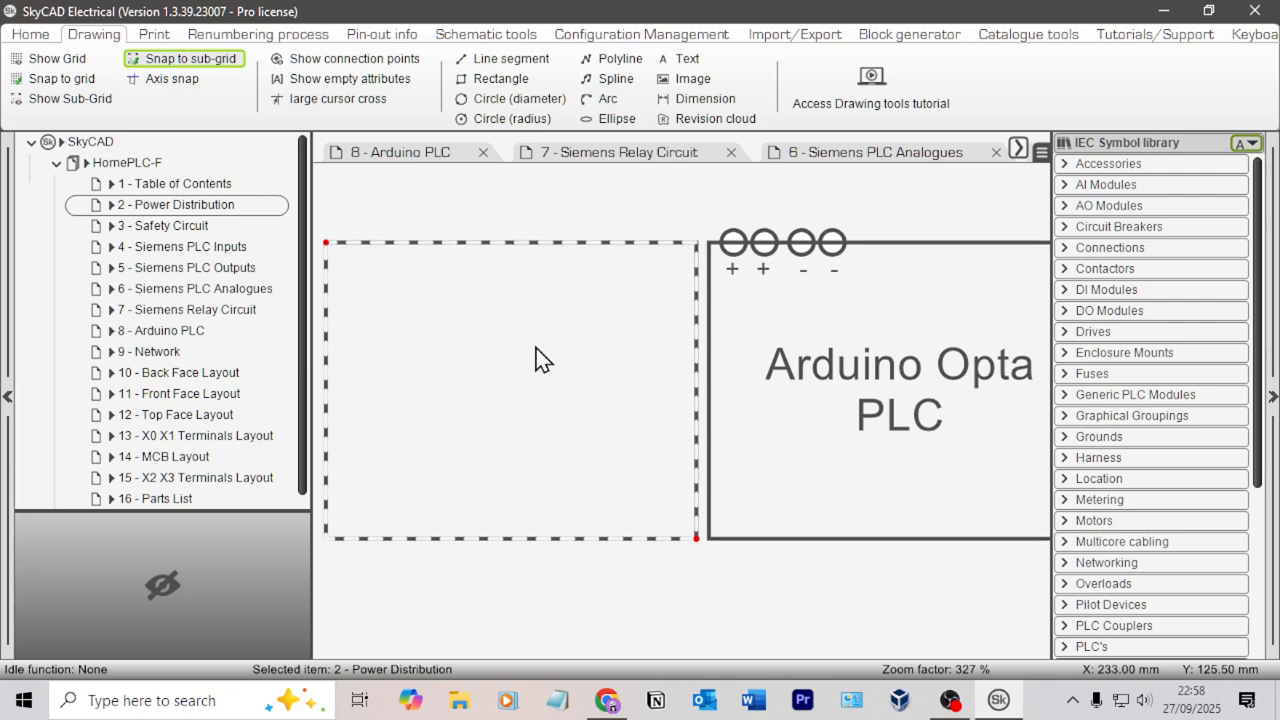
left_click(697, 539)
left_click_drag(697, 539, 560, 539)
left_click(738, 248)
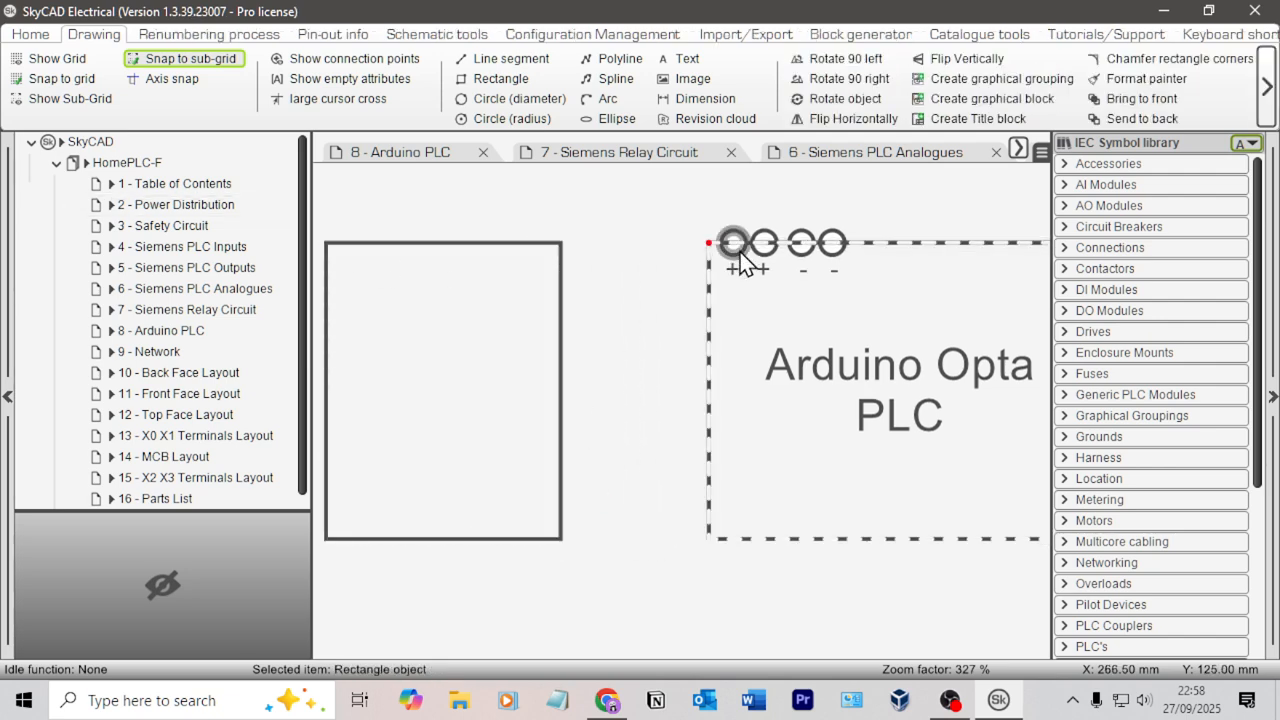
left_click(738, 254)
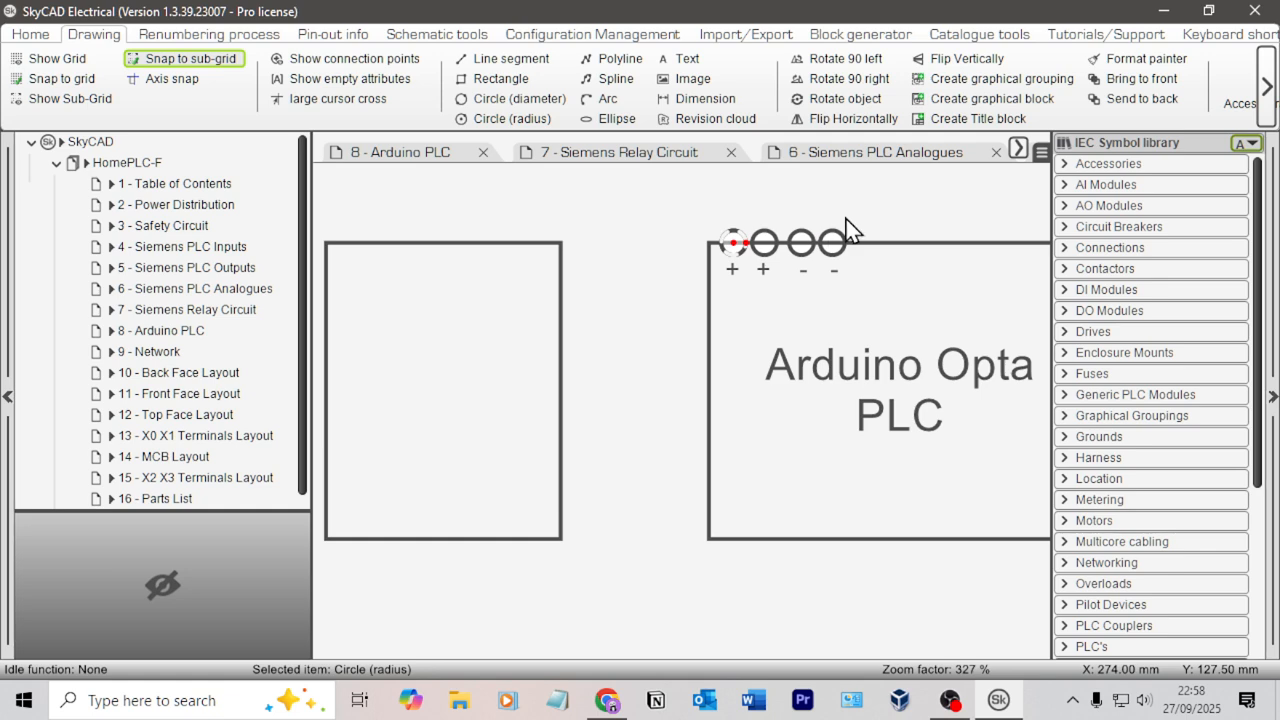
middle_click_drag(524, 241, 675, 248)
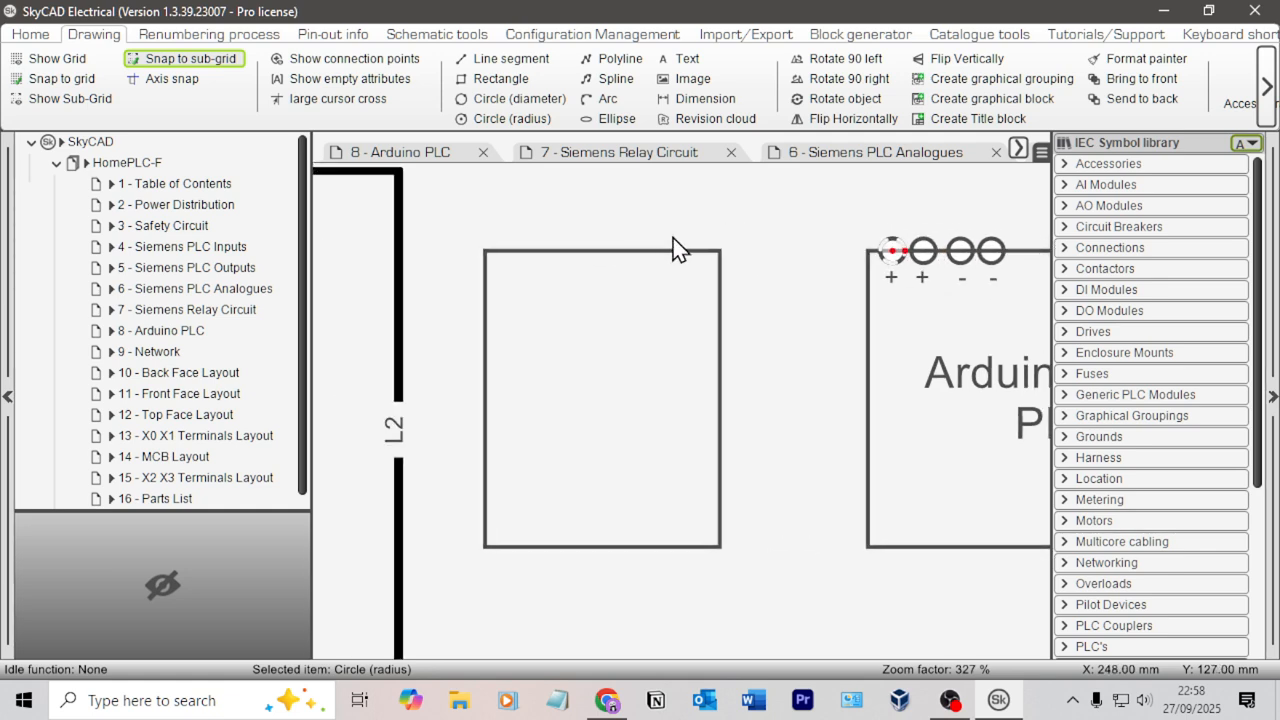
Check the narrowed rectangle's line colour in its properties, leaving it unedited
left_click(593, 251)
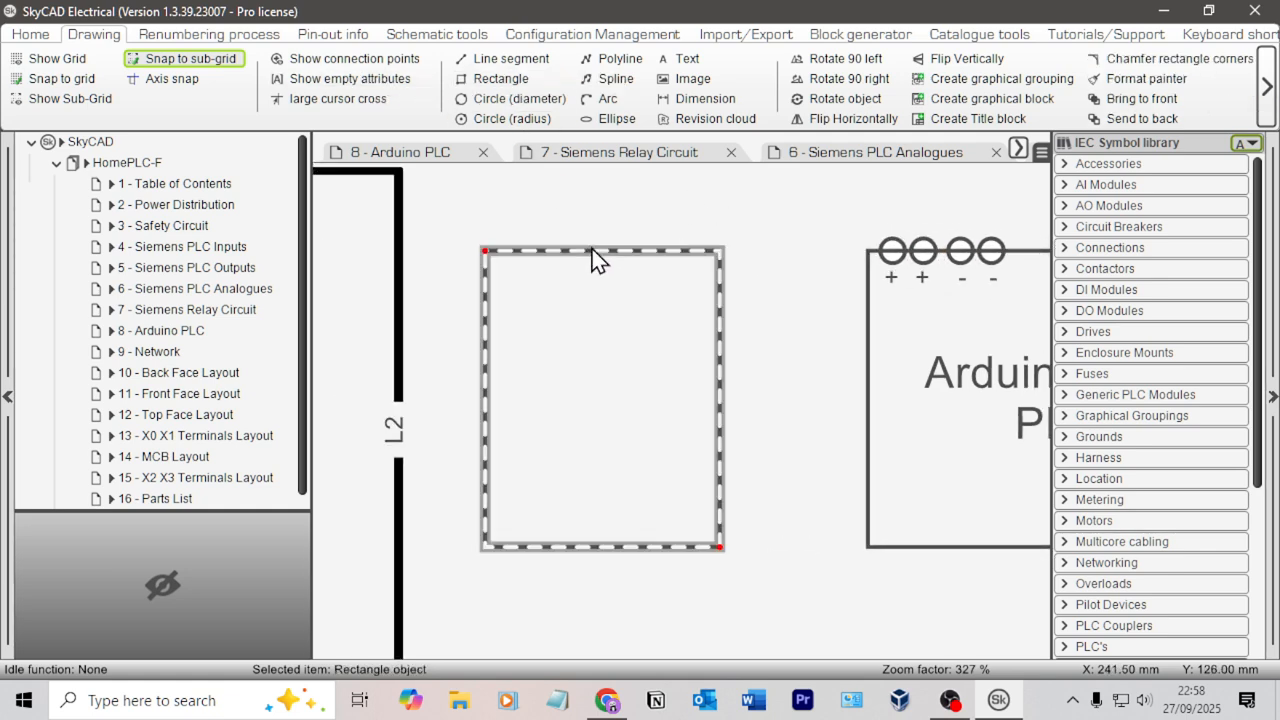
double_click(647, 256)
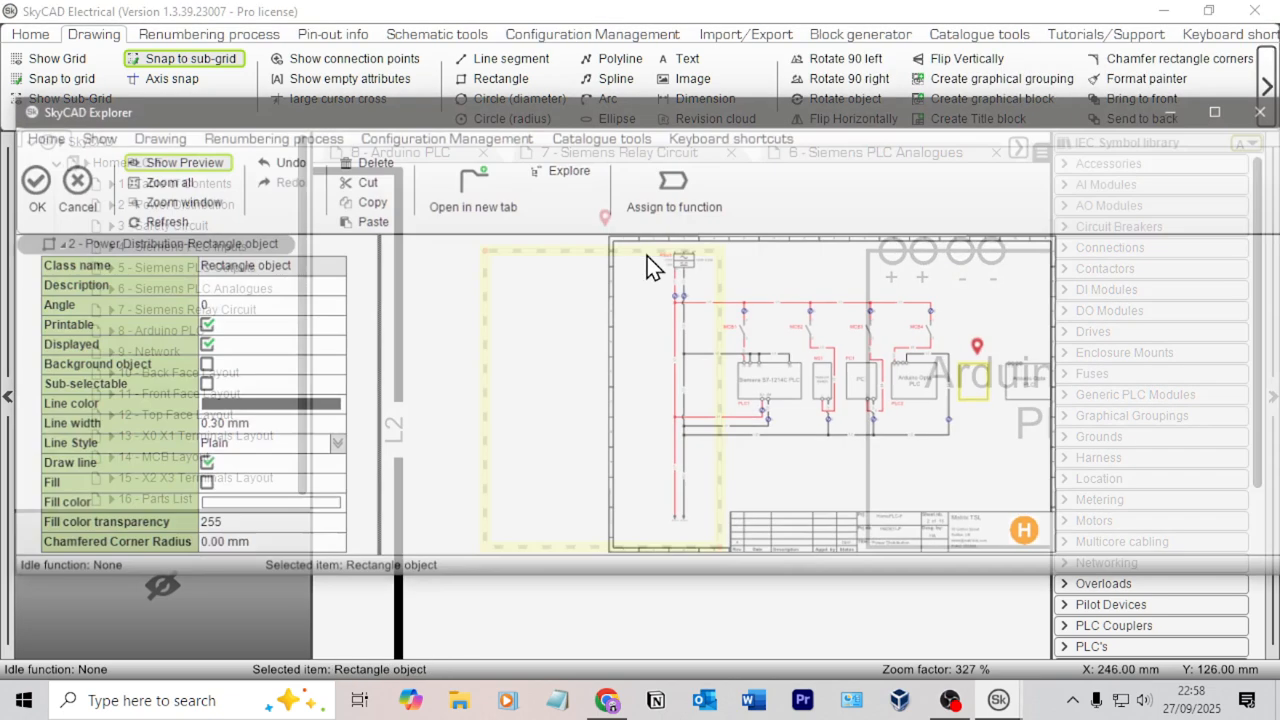
left_click(236, 405)
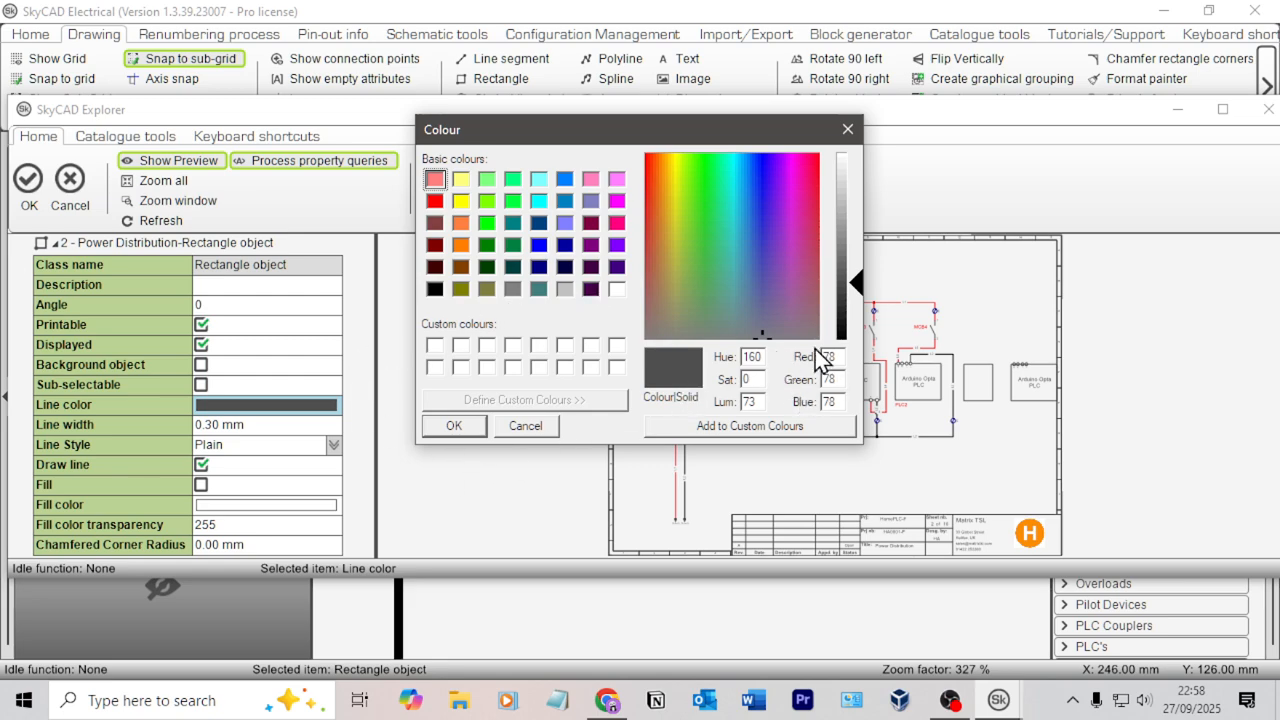
left_click(535, 430)
left_click(72, 185)
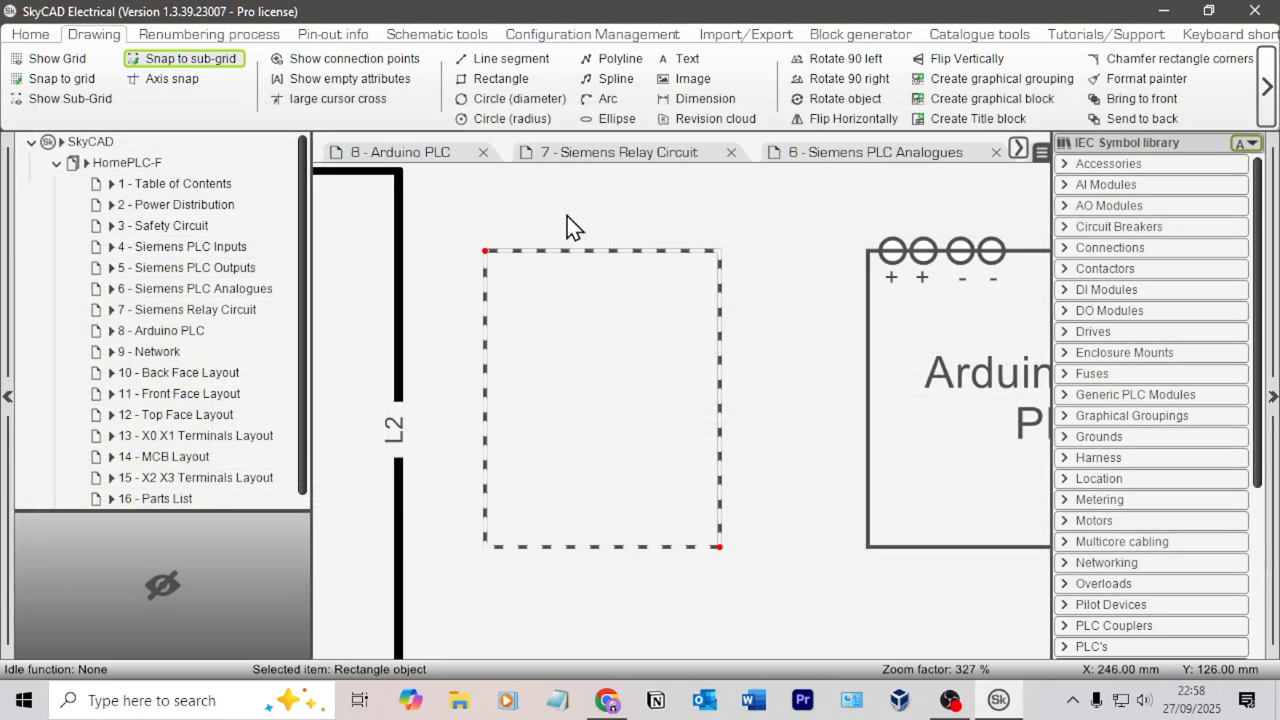
Copy the narrowed rectangle and shrink the copy to a small connector shape straddling the outline's top edge near its left corner
left_click(658, 218)
left_click(633, 251)
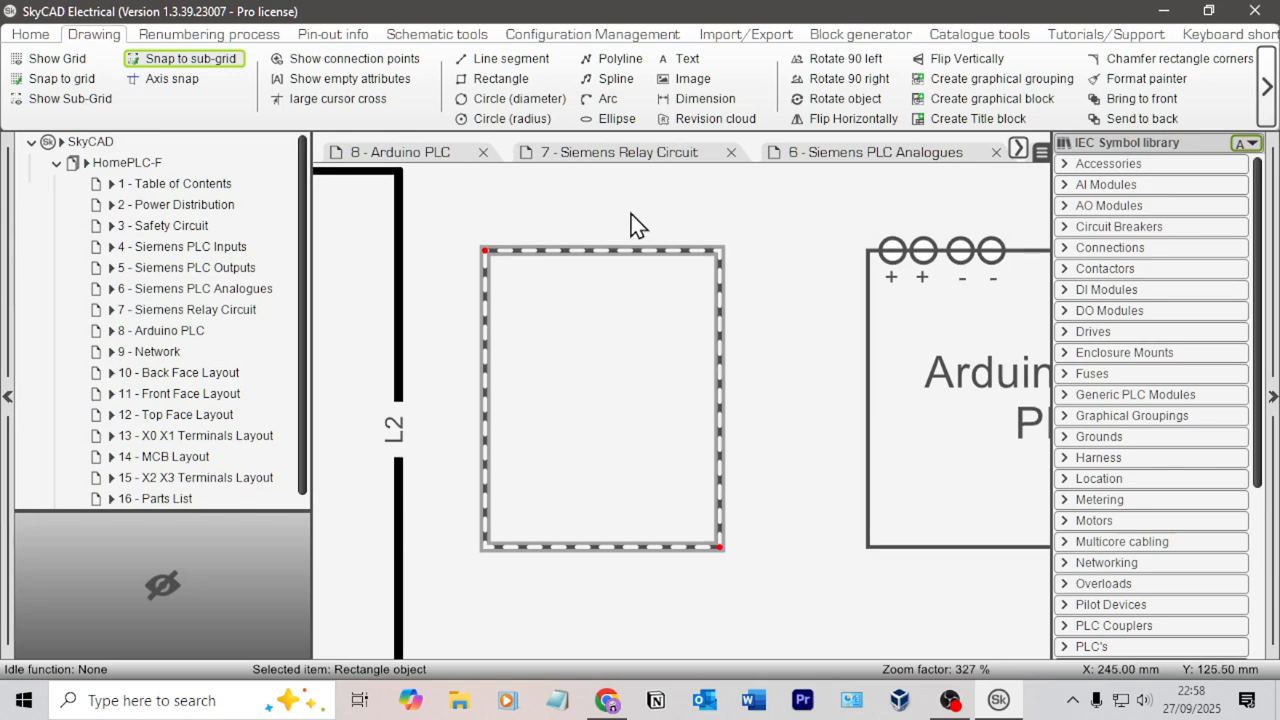
key("ctrl+v")
left_click(504, 227)
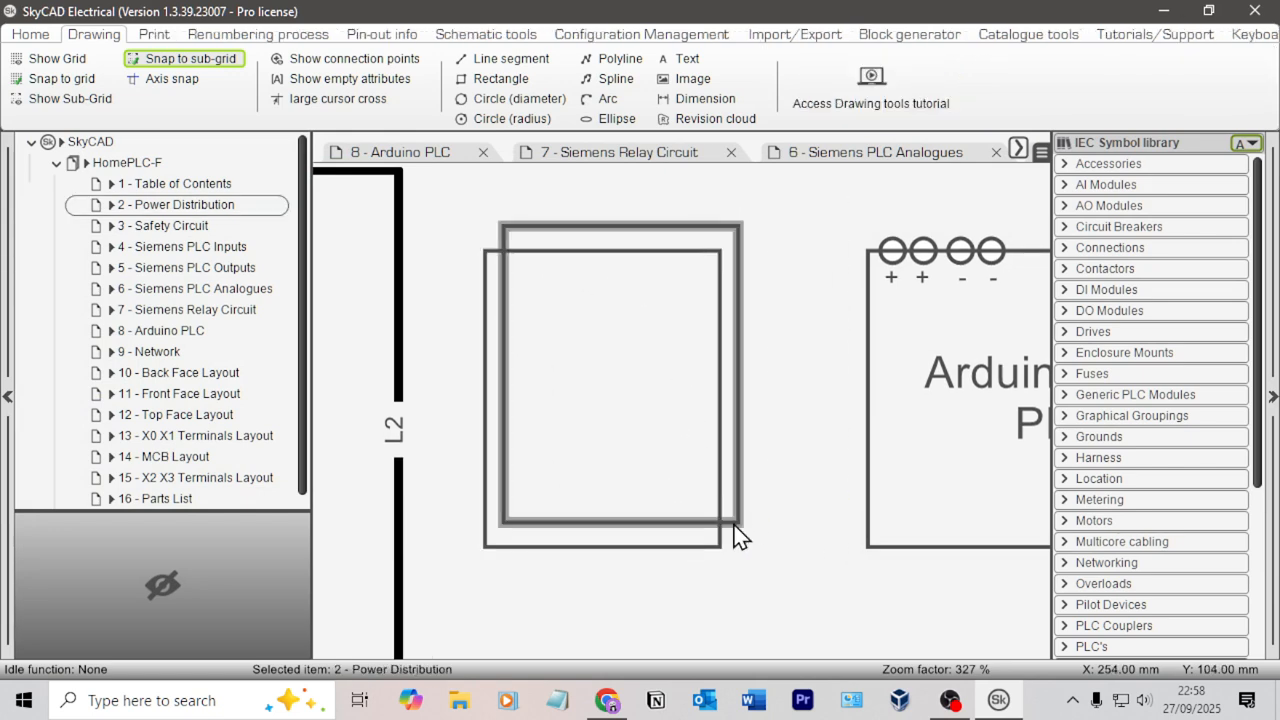
left_click(737, 521)
left_click_drag(737, 521, 561, 264)
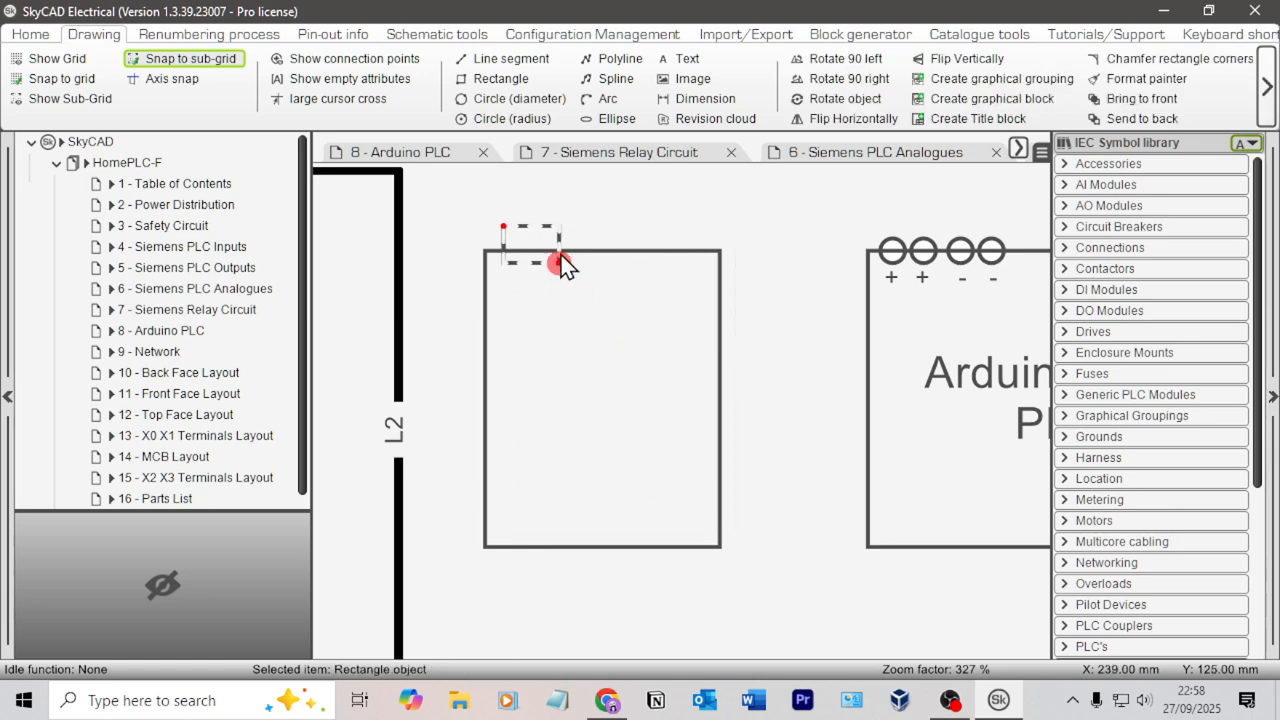
left_click_drag(504, 228, 497, 238)
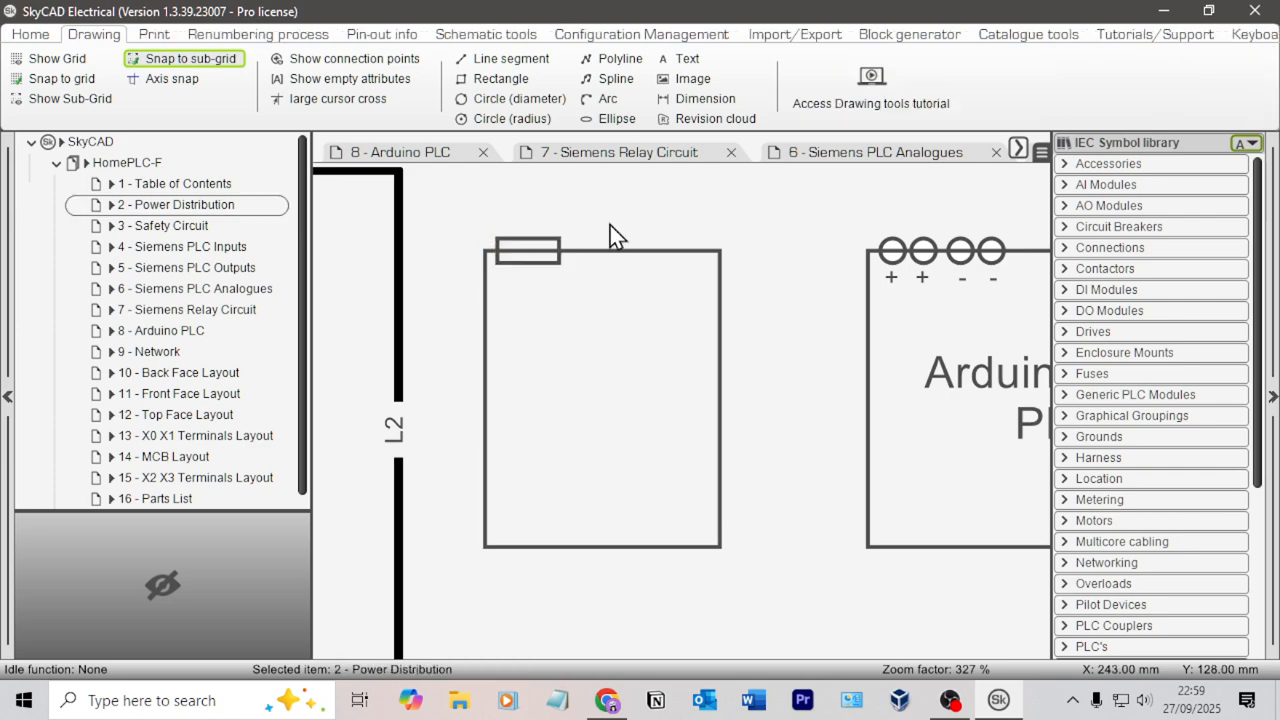
Turn on Fill for the small connector rectangle on the outline's top edge
left_click(545, 250)
double_click(545, 250)
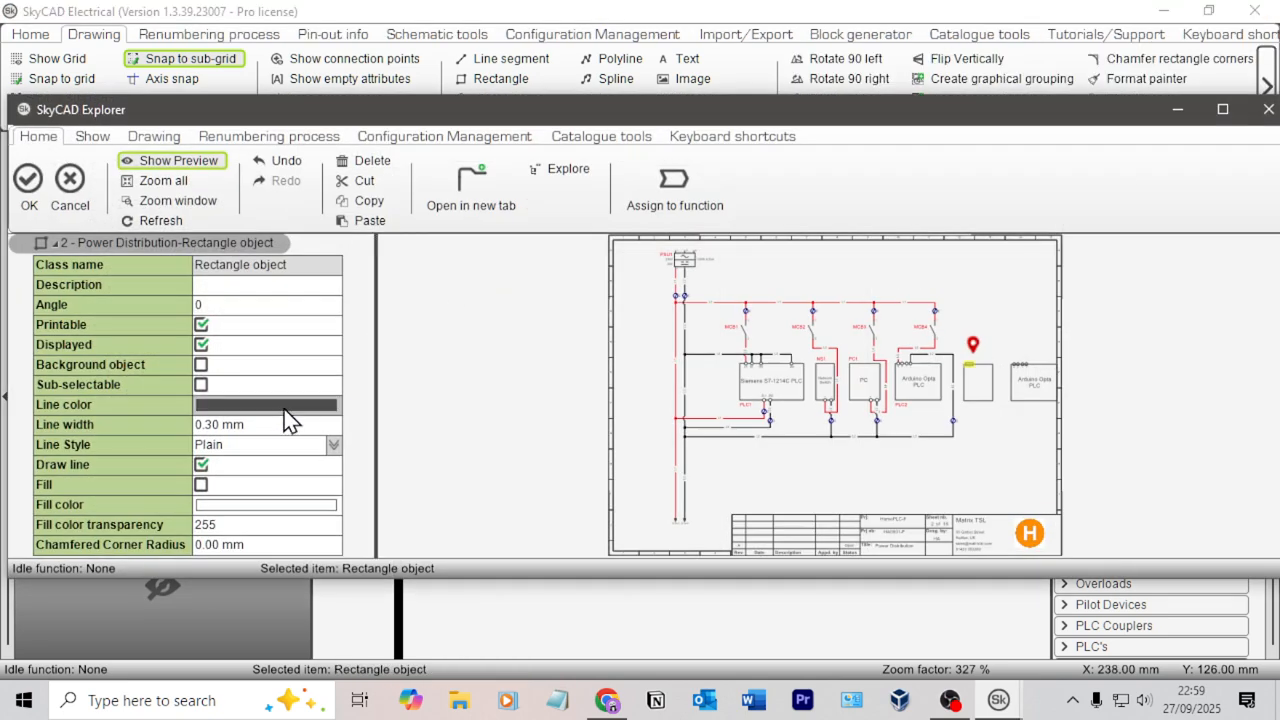
left_click(203, 484)
left_click(201, 484)
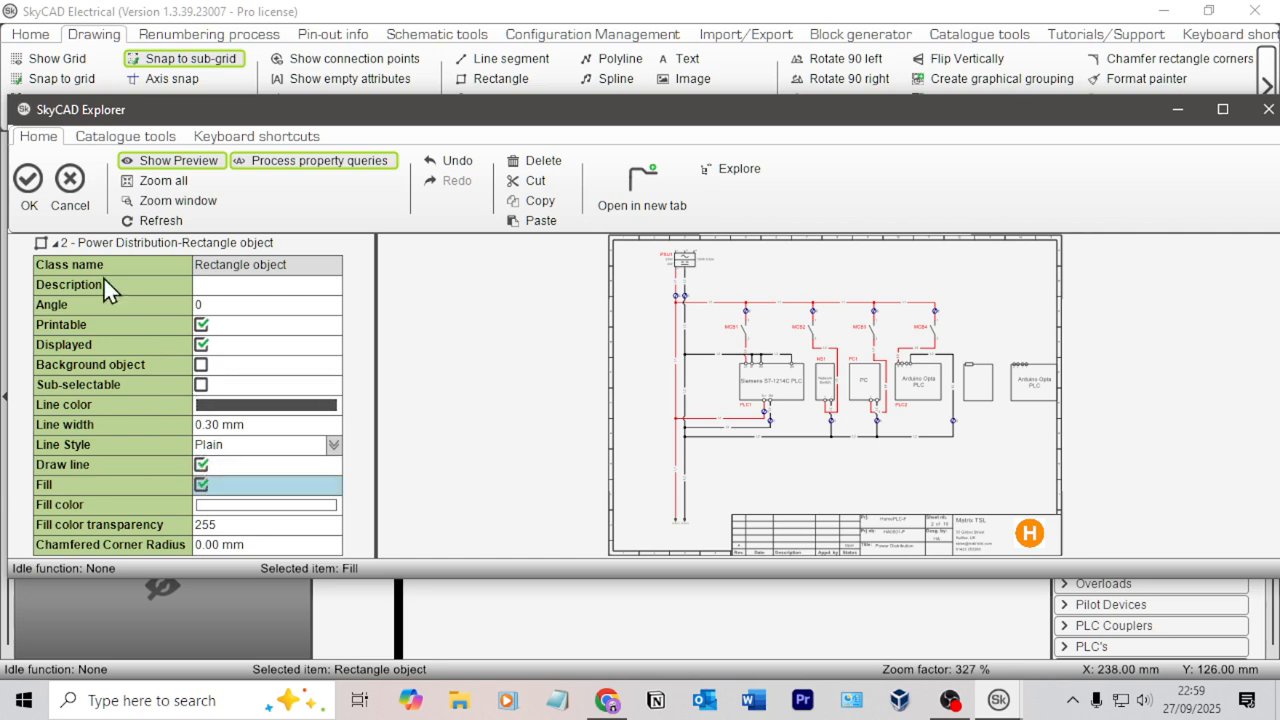
left_click(28, 180)
scroll(824, 243, "down", 2)
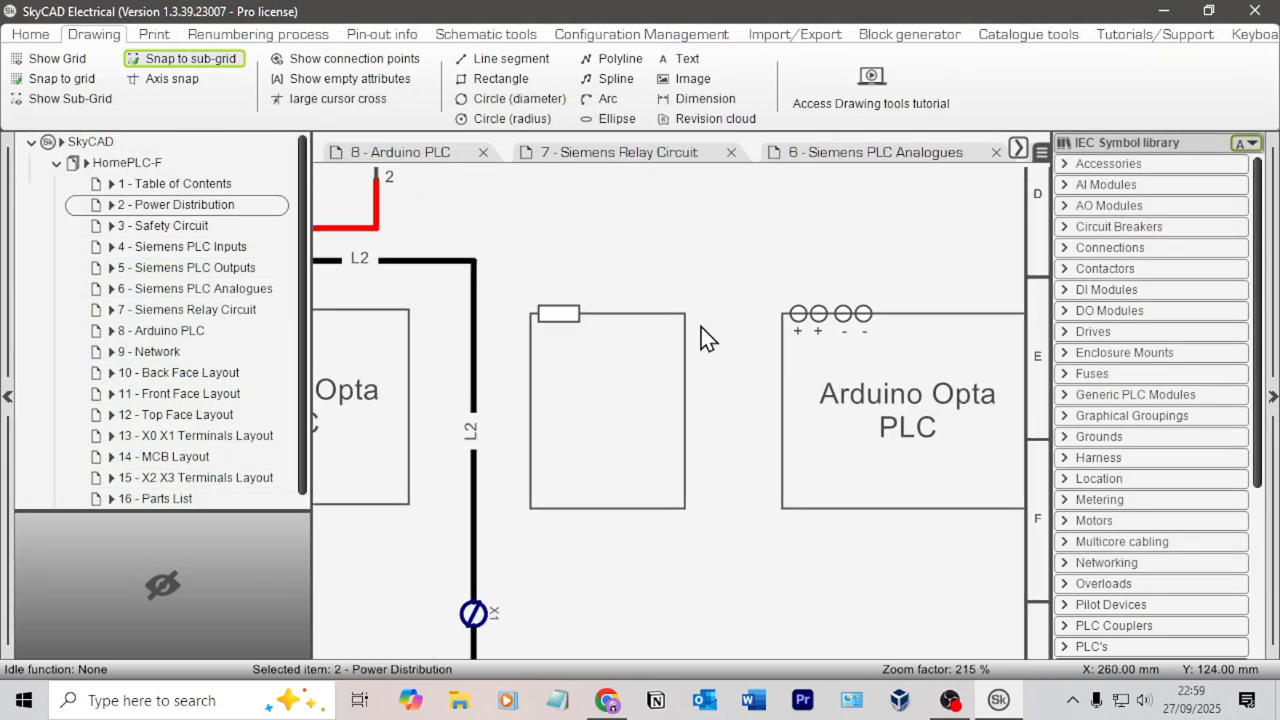
scroll(590, 275, "down", 2)
middle_click_drag(570, 283, 971, 239)
scroll(752, 276, "down", 3)
middle_click_drag(525, 312, 317, 411)
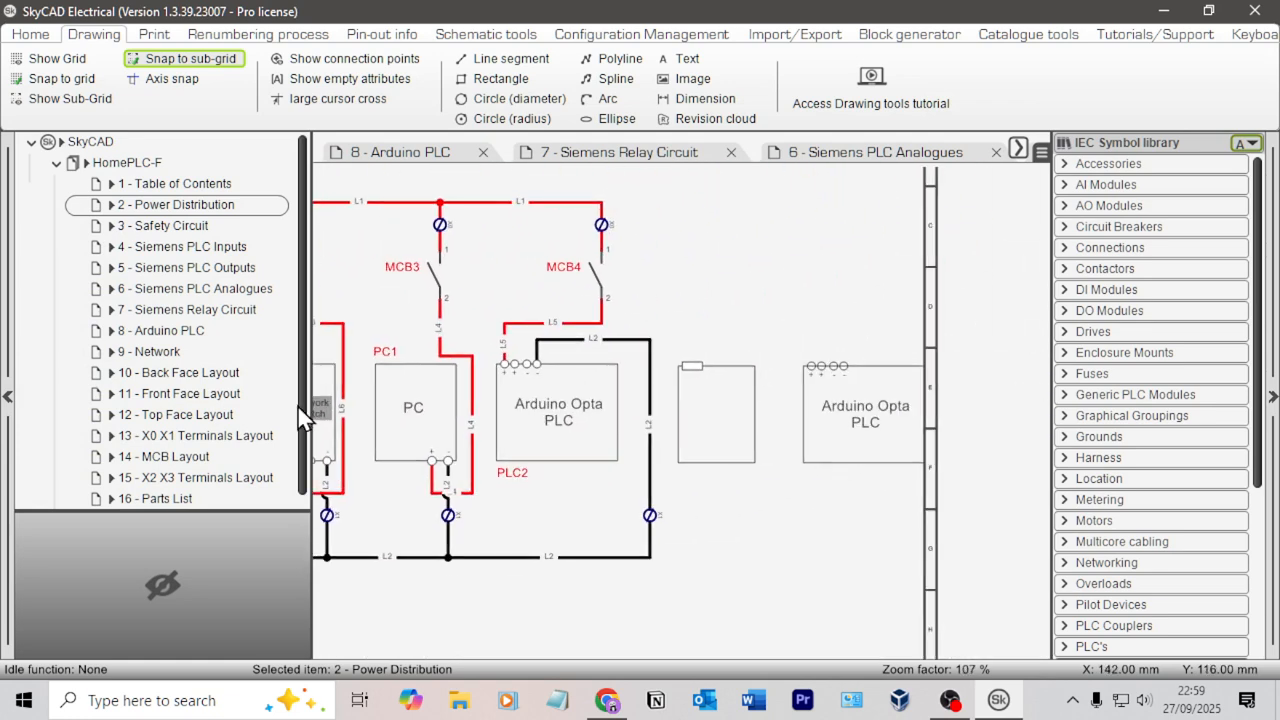
Copy the exploded block's first "+" label under the small connector rectangle and set its text to "5V USB-C"
scroll(770, 393, "up", 5)
middle_click_drag(741, 396, 715, 360)
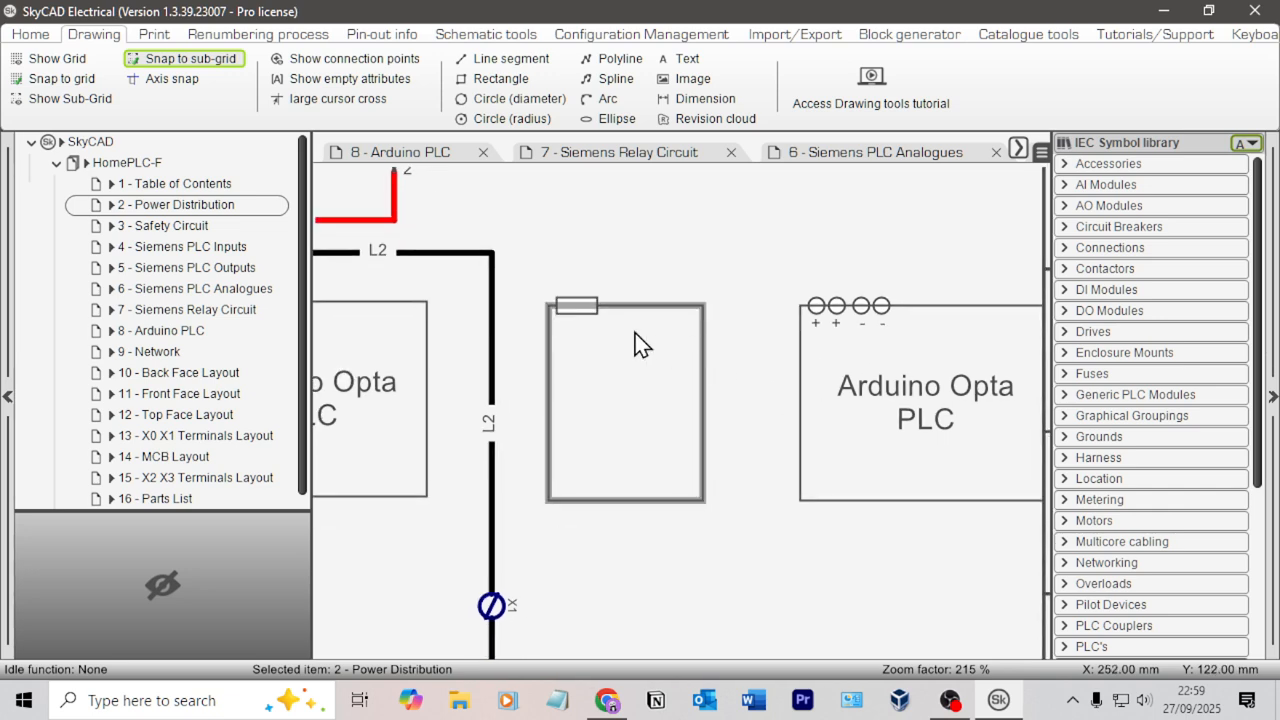
left_click(817, 323)
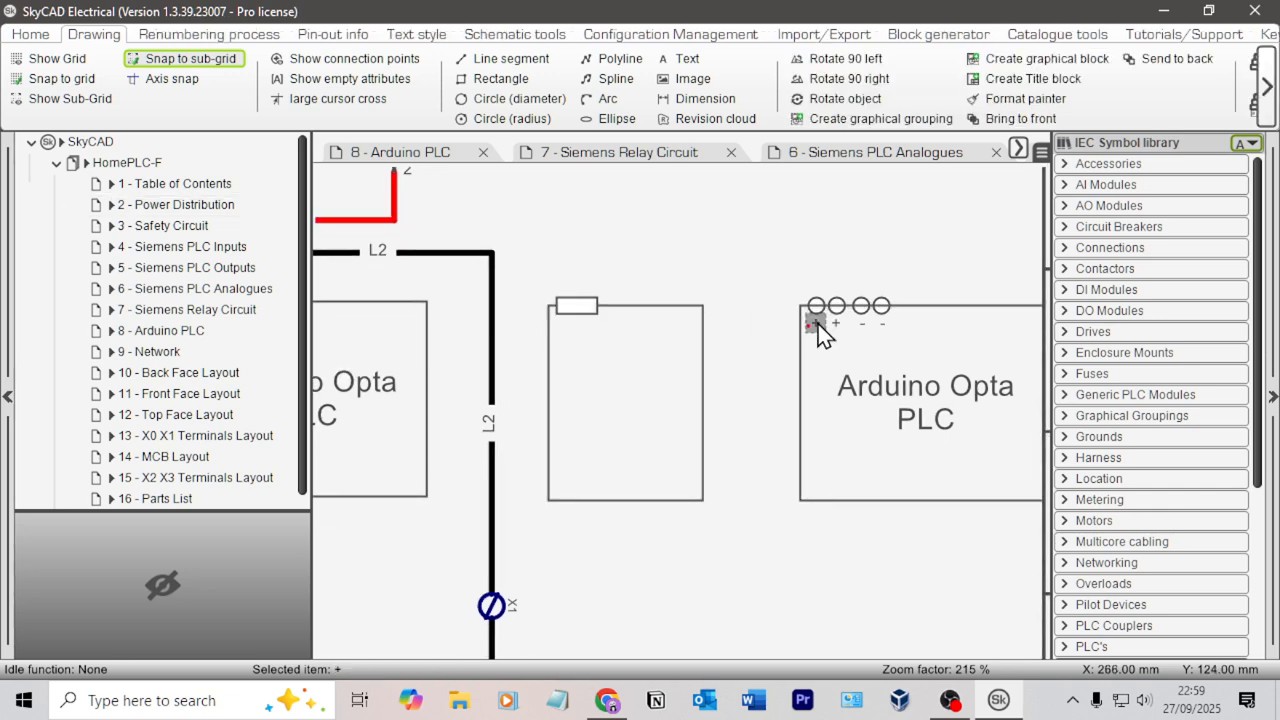
left_click(622, 266)
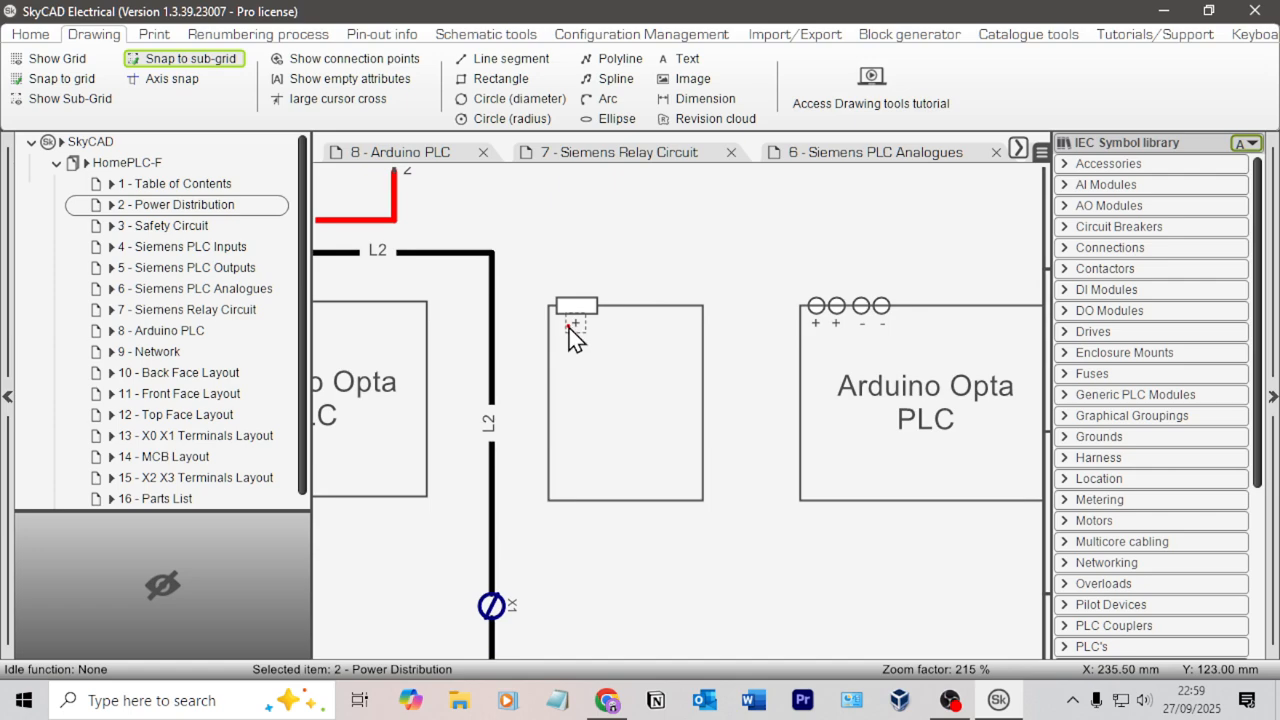
double_click(569, 328)
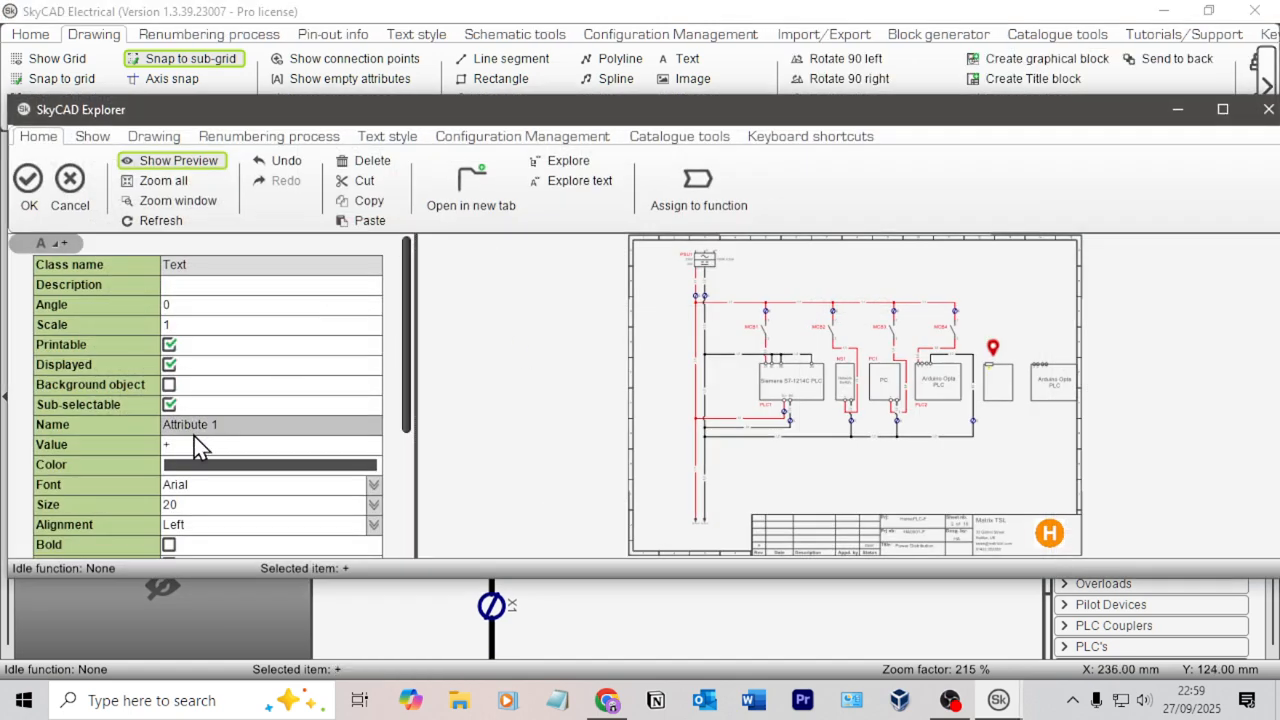
left_click(197, 445)
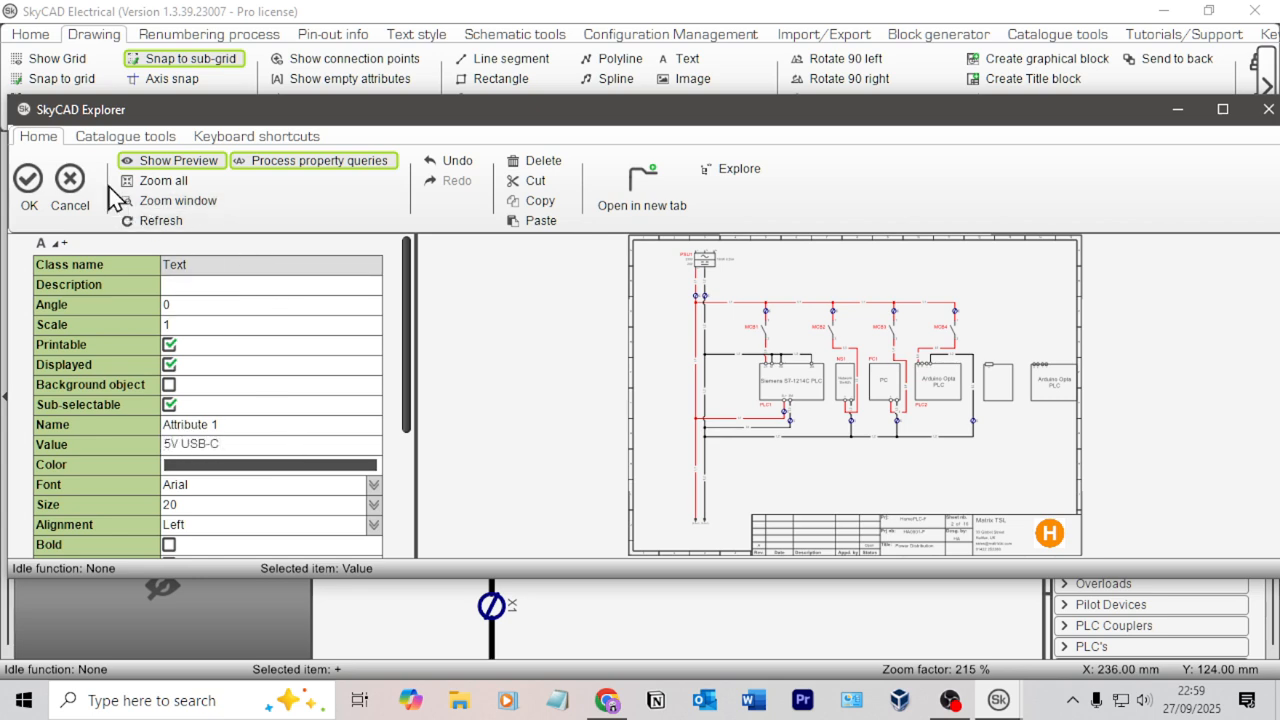
left_click(28, 178)
scroll(659, 438, "up", 3)
left_click(777, 374)
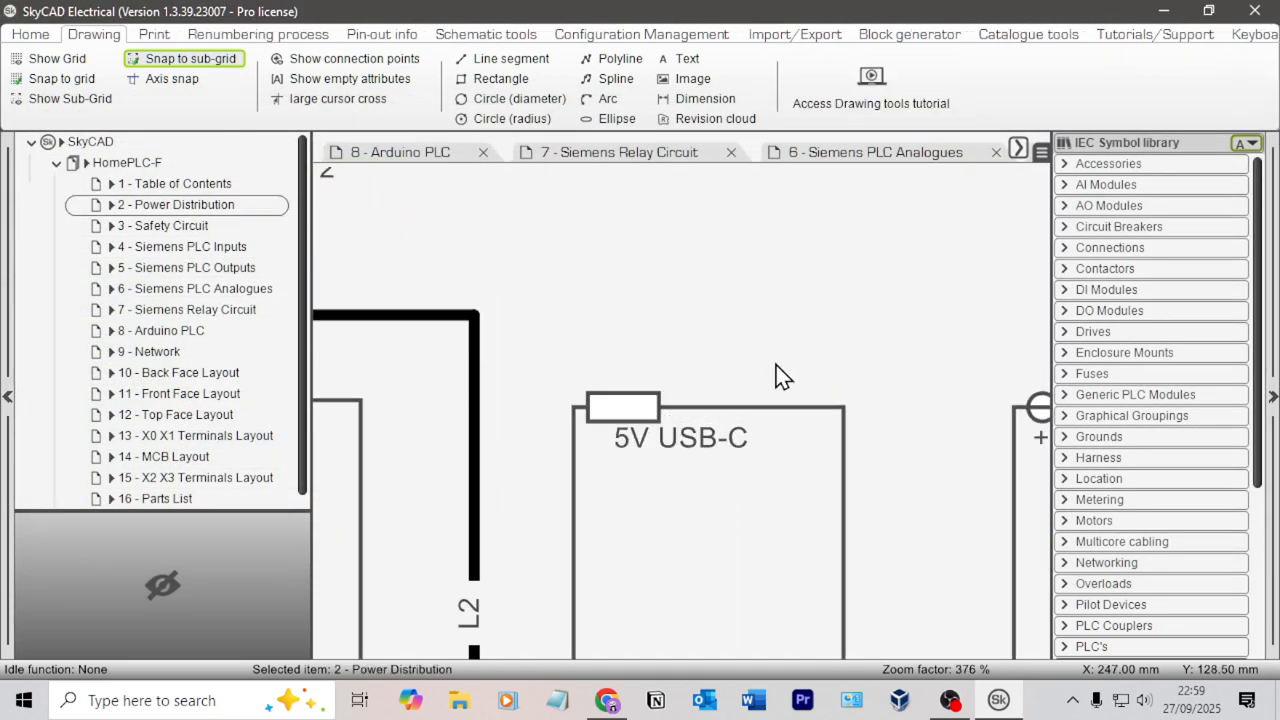
Copy the exploded block's "Arduino Opta PLC" title into the narrow outline and change the copy's text to "RPI"
scroll(816, 330, "down", 3)
middle_click_drag(914, 336, 752, 291)
left_click(861, 417)
key("ctrl+c")
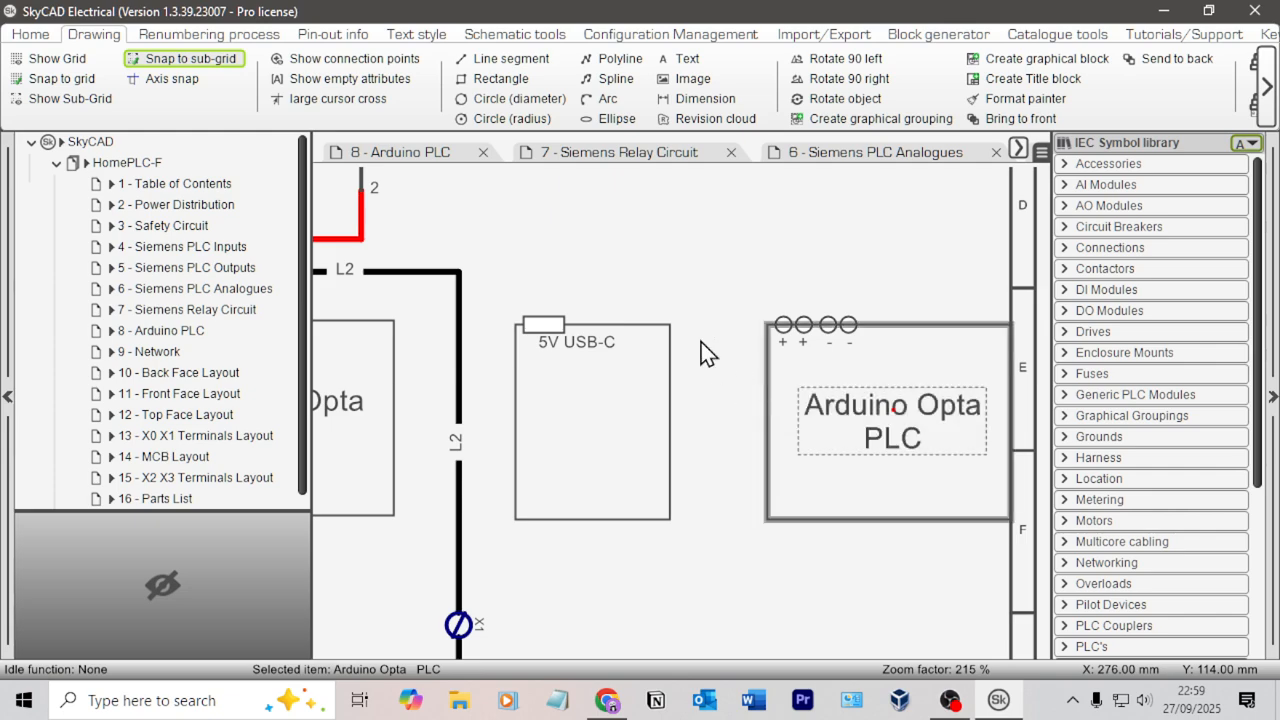
key("ctrl+v")
left_click(597, 423)
double_click(629, 405)
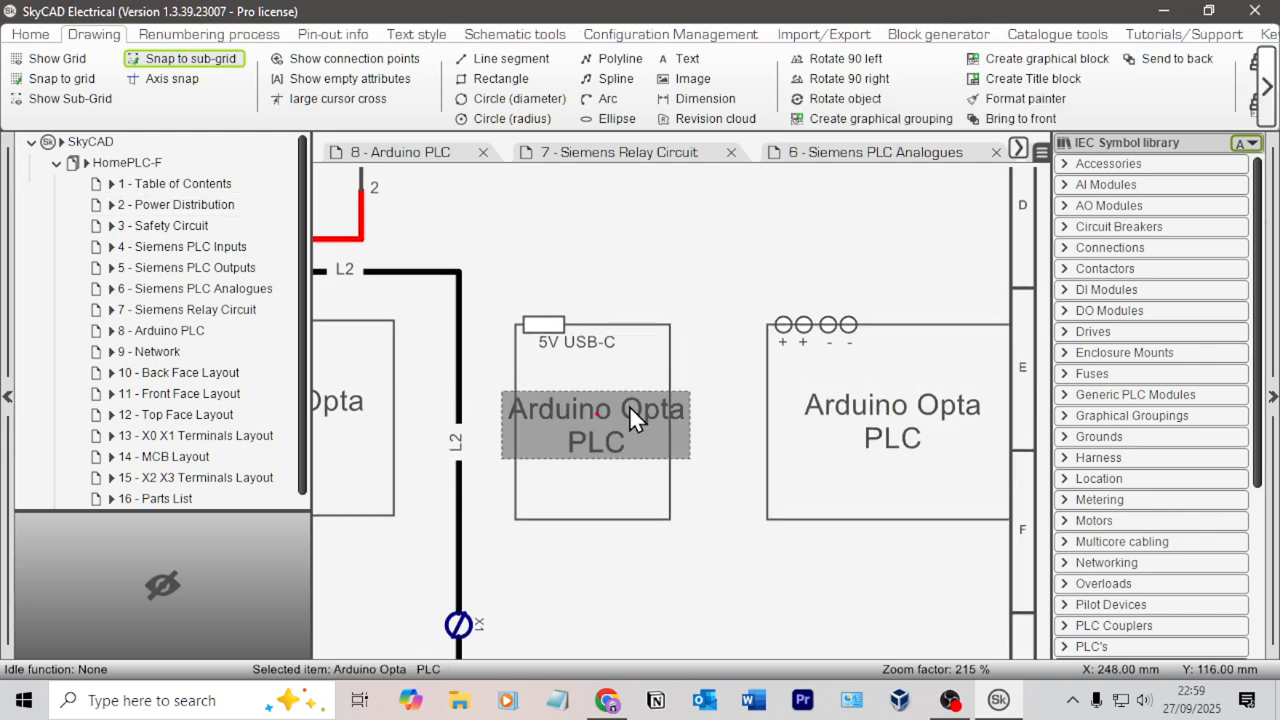
left_click(217, 452)
type("RPI")
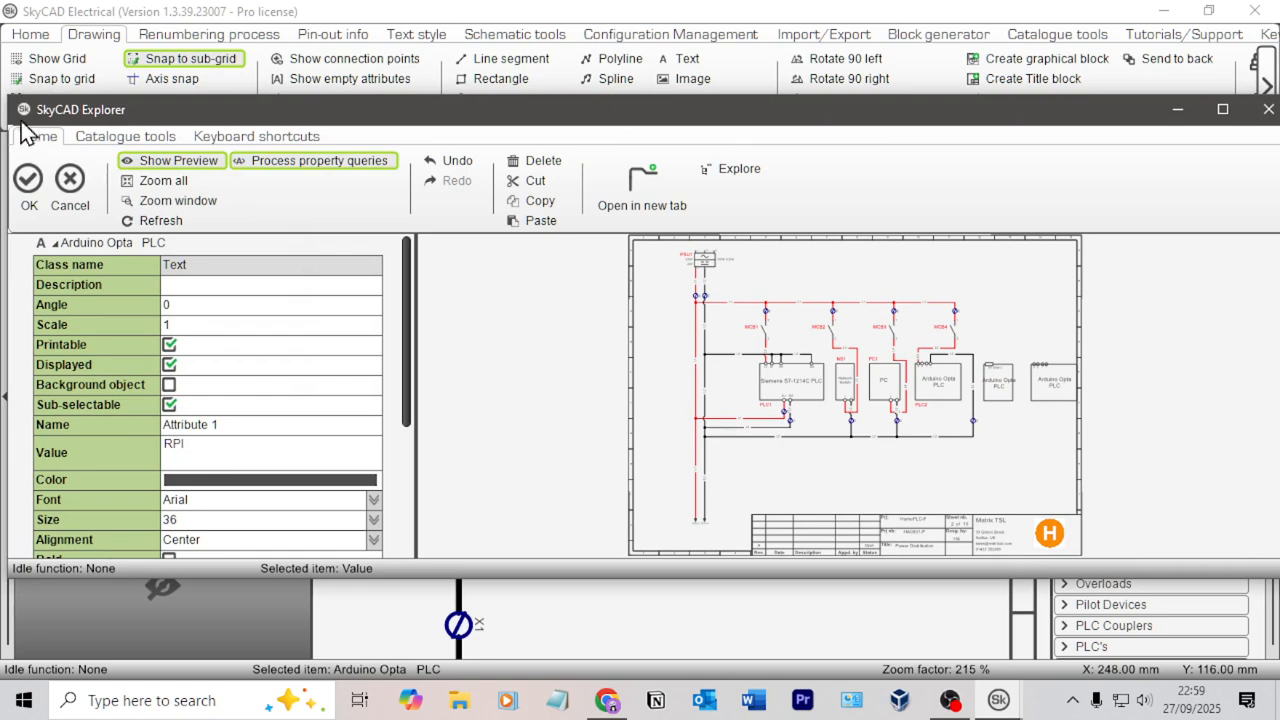
left_click(28, 180)
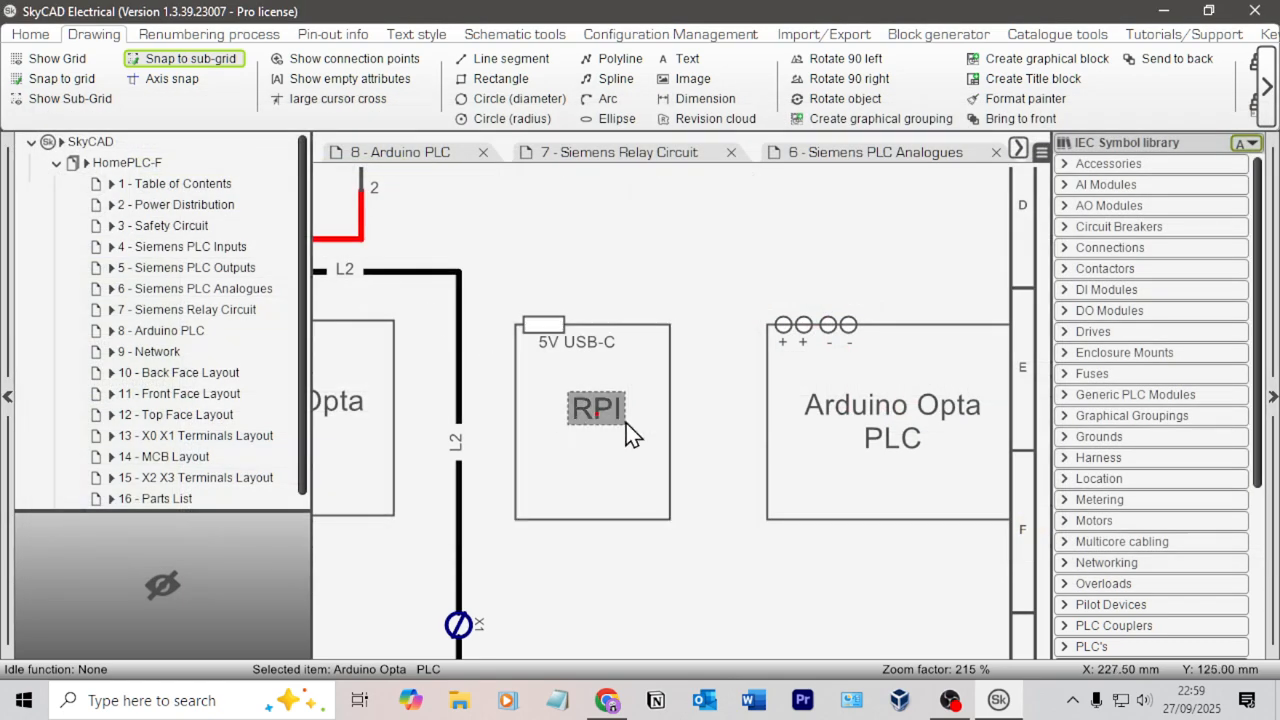
Delete the leftover exploded Arduino Opta PLC graphics beside the RPI outline
left_click(723, 343)
scroll(760, 300, "down", 4)
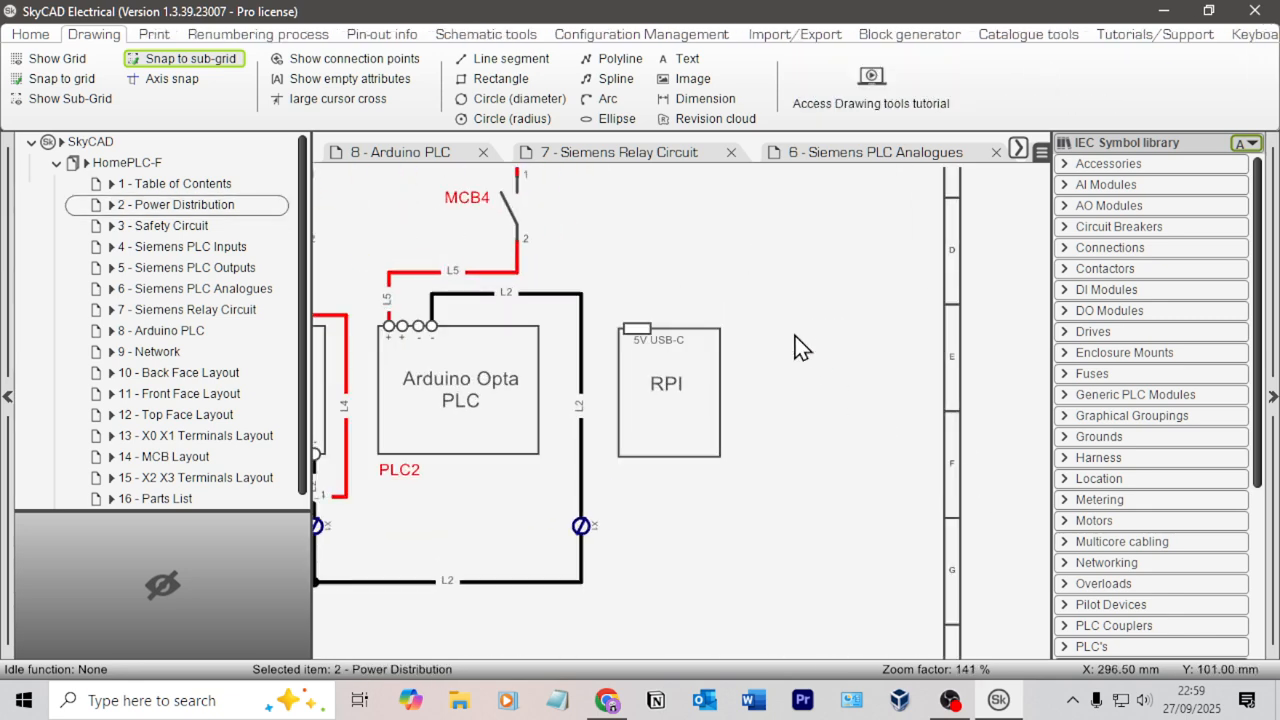
scroll(760, 385, "up", 4)
Create a graphical block from the RPI outline, connector and both labels, with the outline's upper-left corner as its reference point
left_click_drag(687, 455, 524, 289)
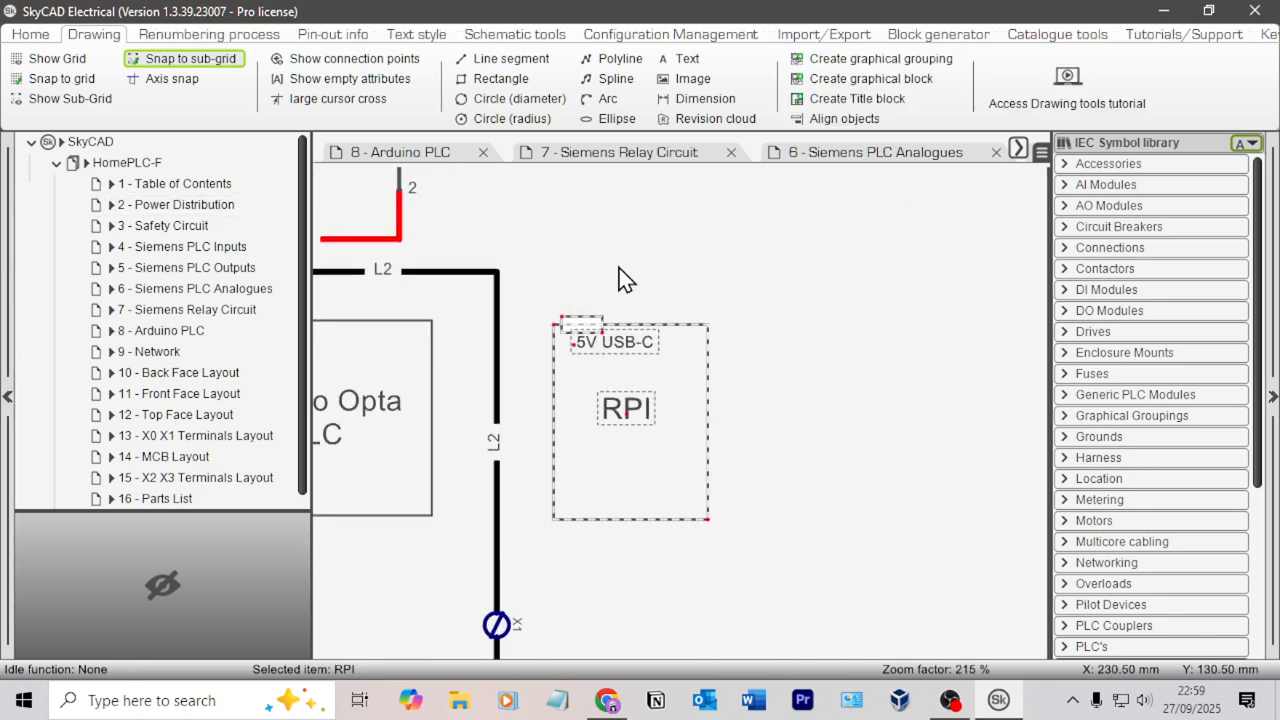
left_click(910, 82)
left_click(891, 418)
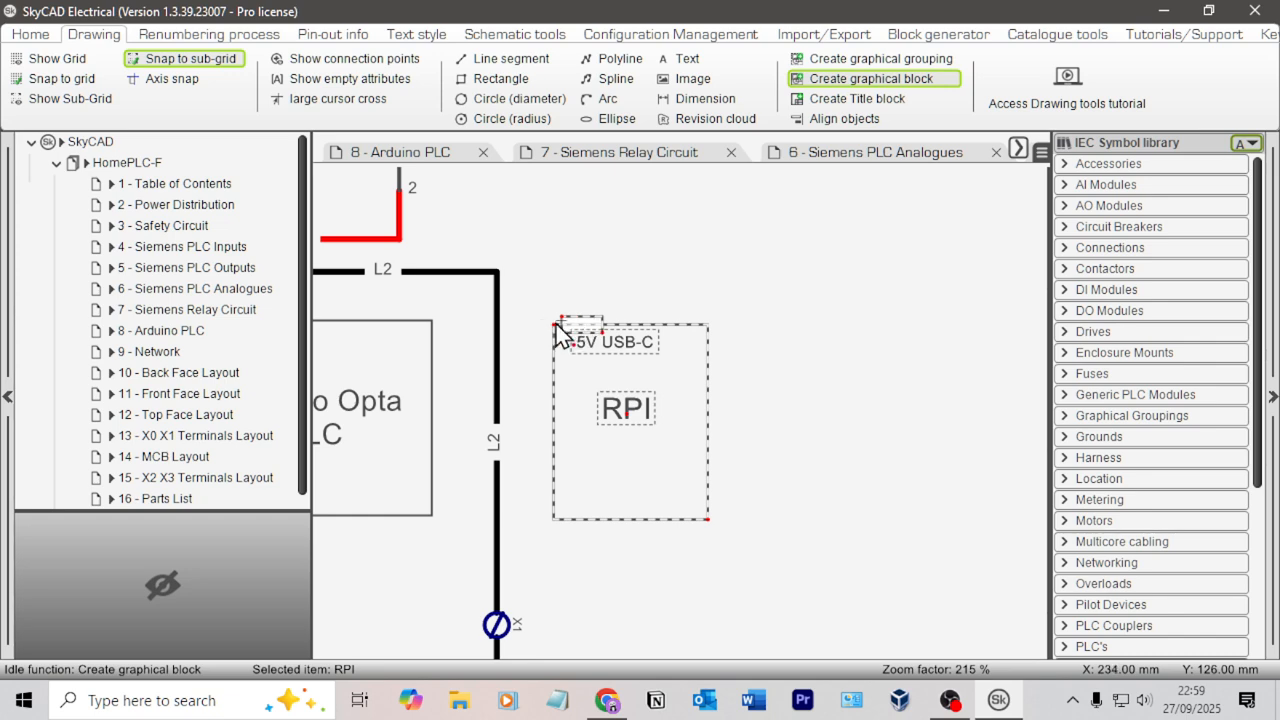
left_click(556, 324)
left_click(891, 416)
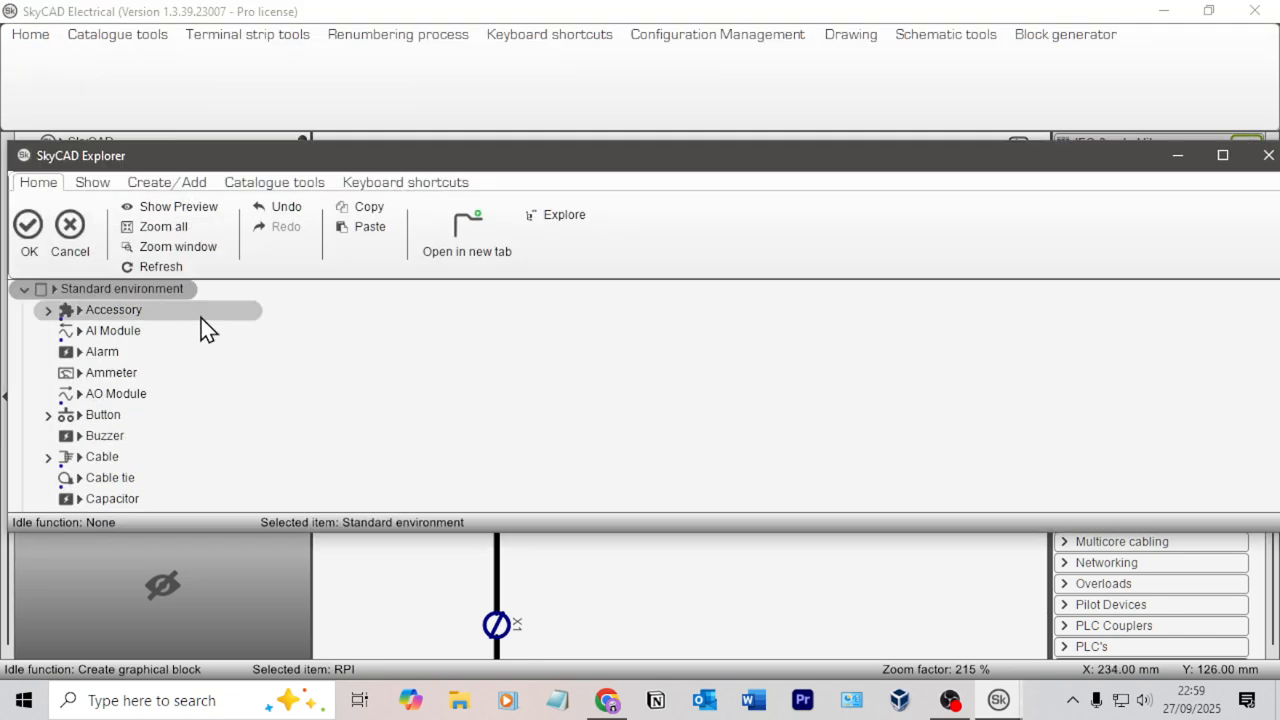
Assign the Networking component type to the new RPI graphical block
scroll(170, 370, "down", 8)
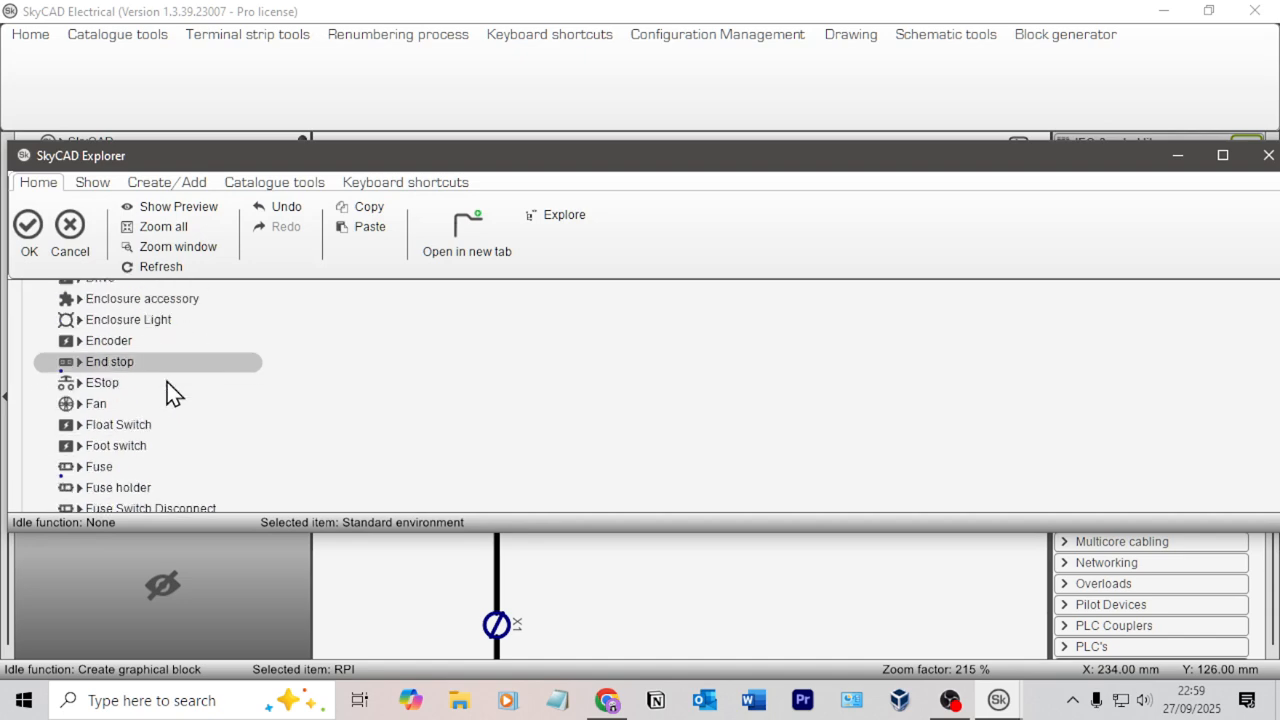
scroll(167, 390, "down", 8)
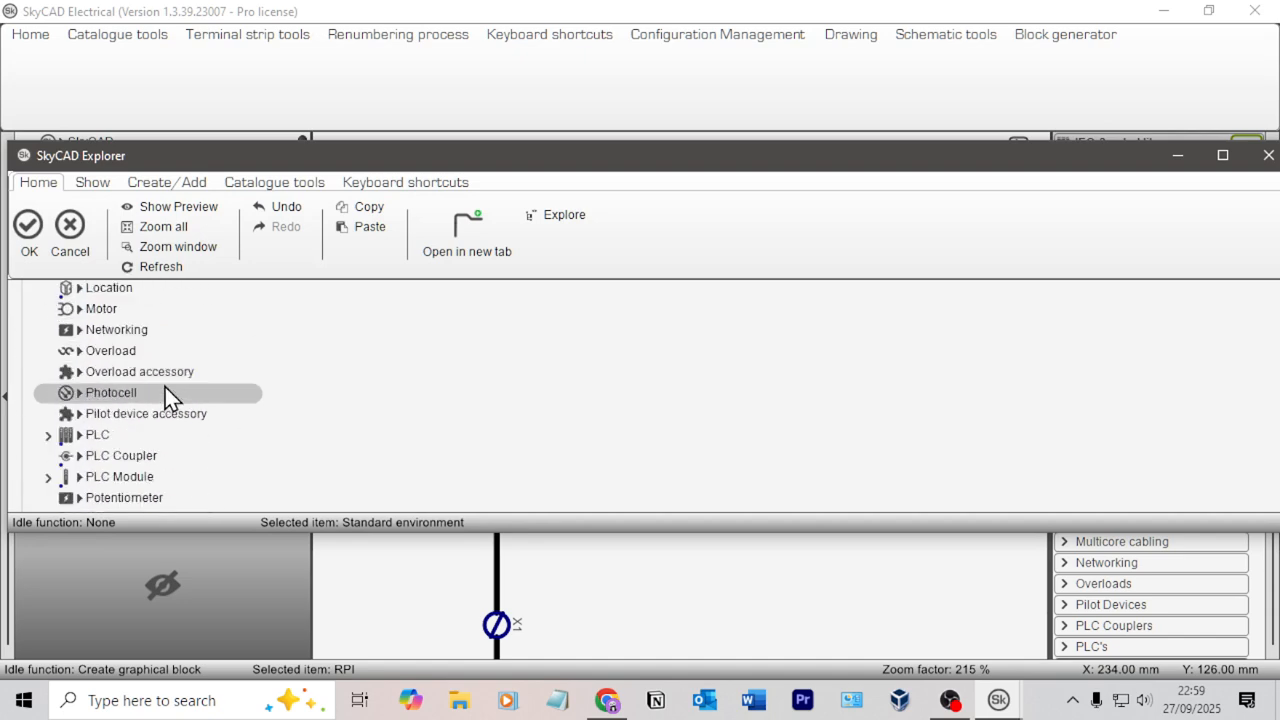
scroll(165, 360, "down", 2)
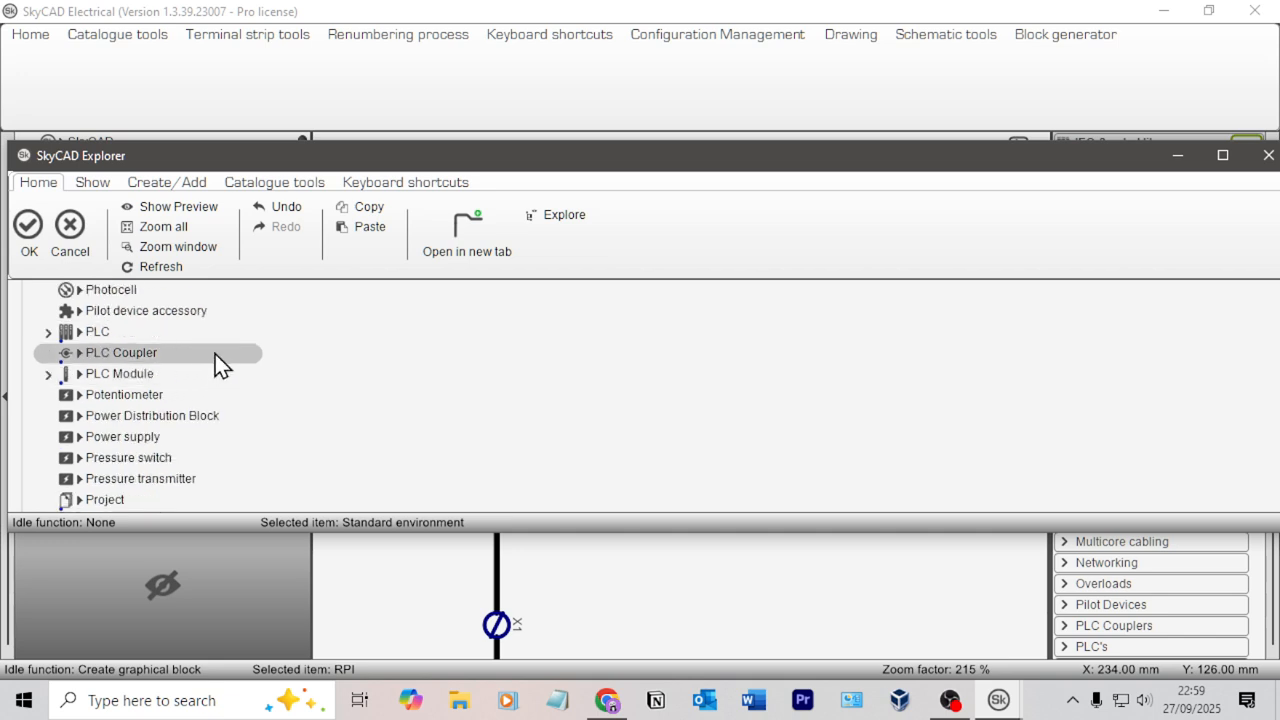
scroll(190, 386, "up", 2)
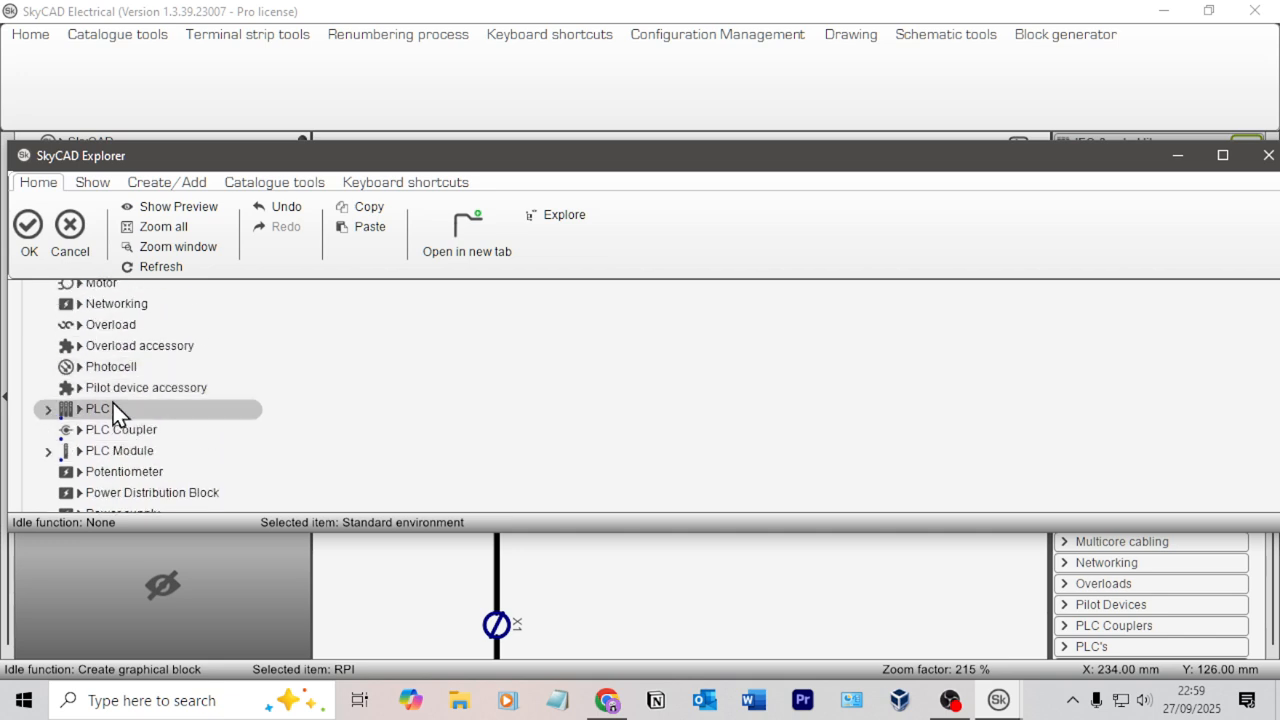
left_click(125, 304)
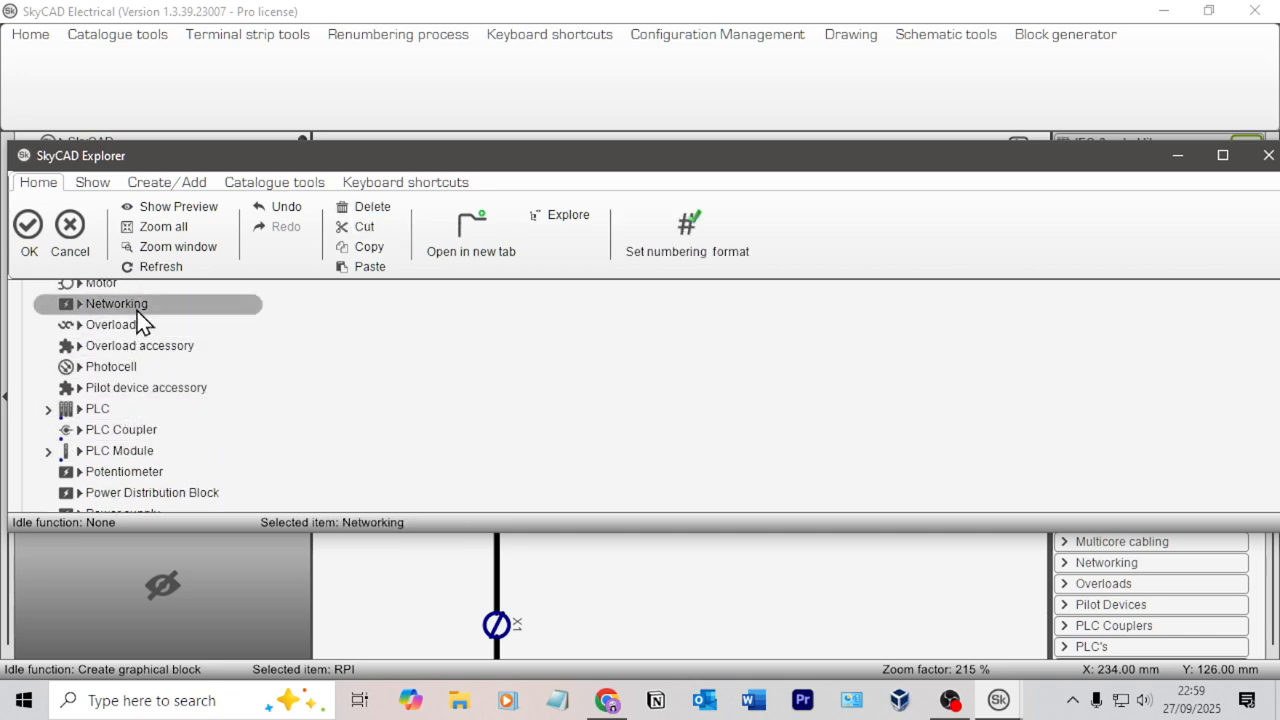
left_click(27, 236)
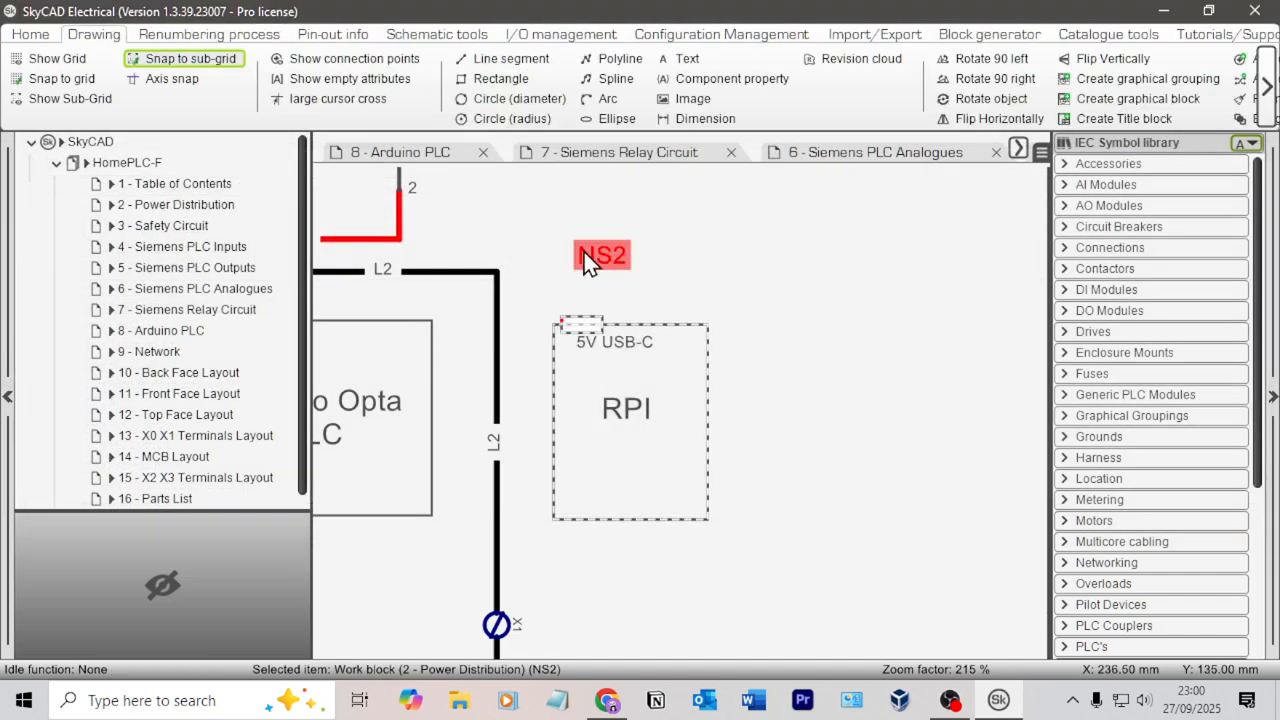
Move the new RPI block's tag just above its outline and set the tag to RPI1
left_click_drag(597, 266, 585, 301)
double_click(585, 297)
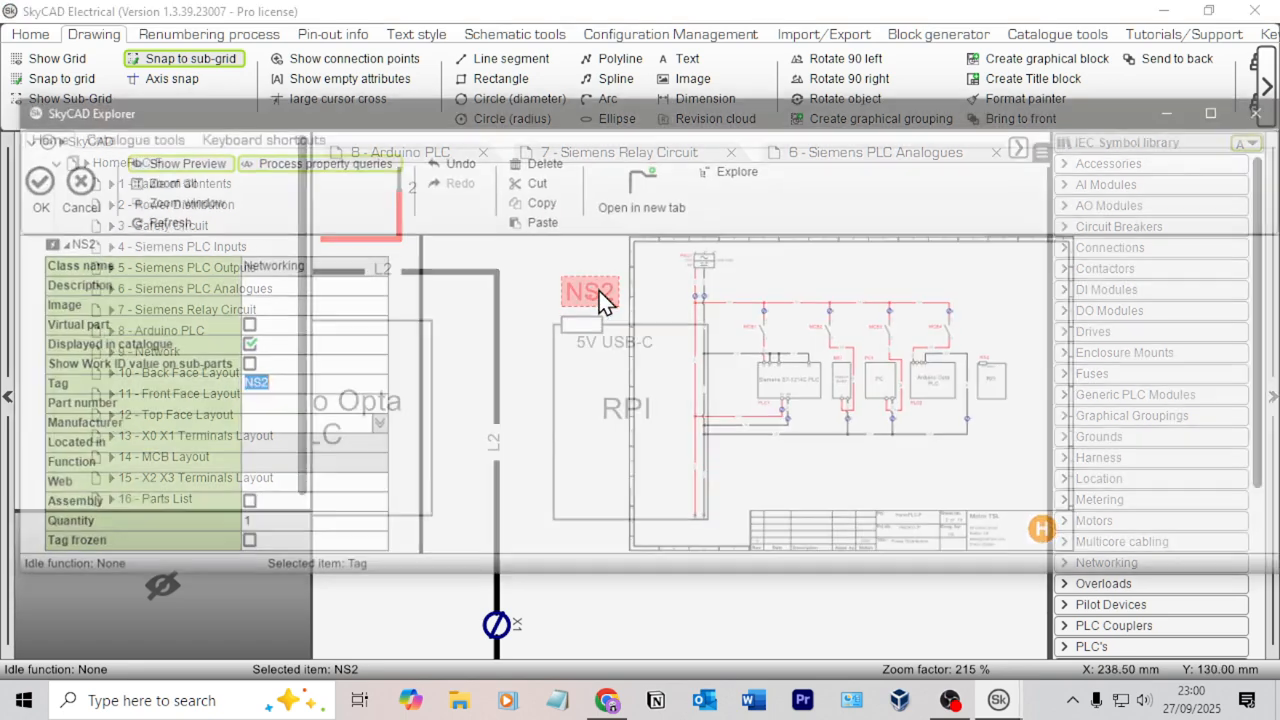
left_click(252, 384)
type("RPI")
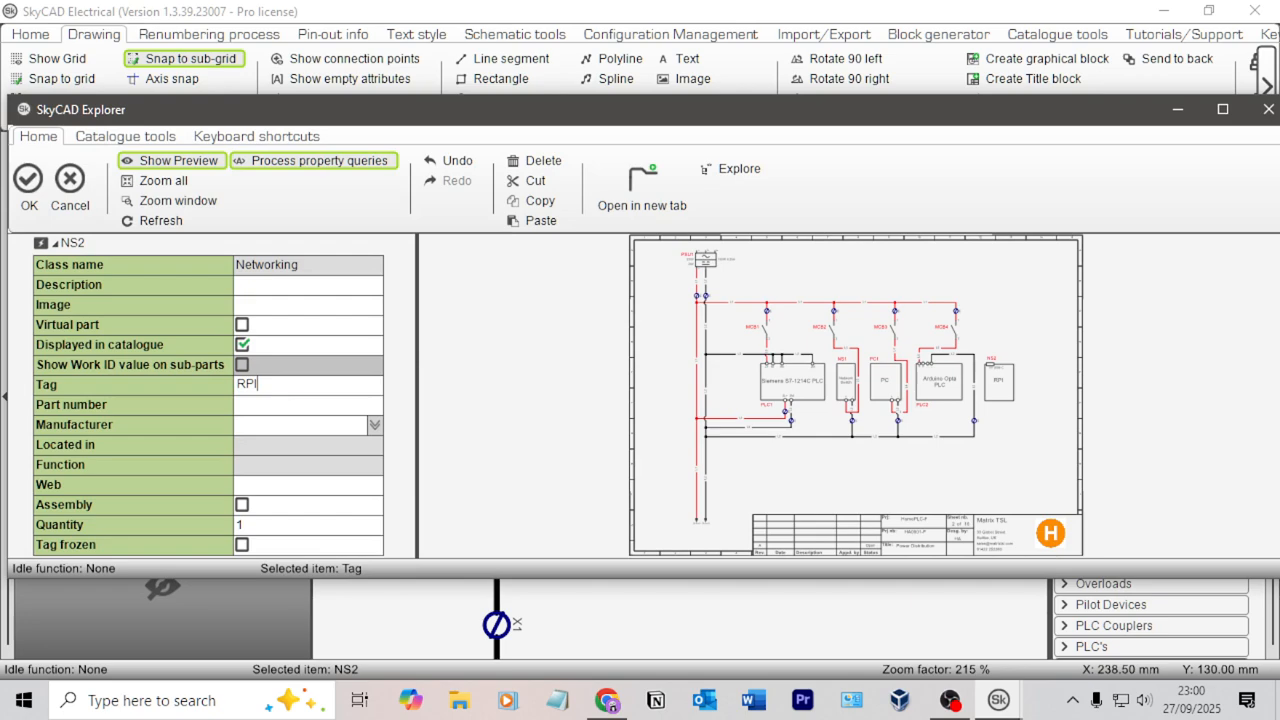
type("1")
left_click(28, 180)
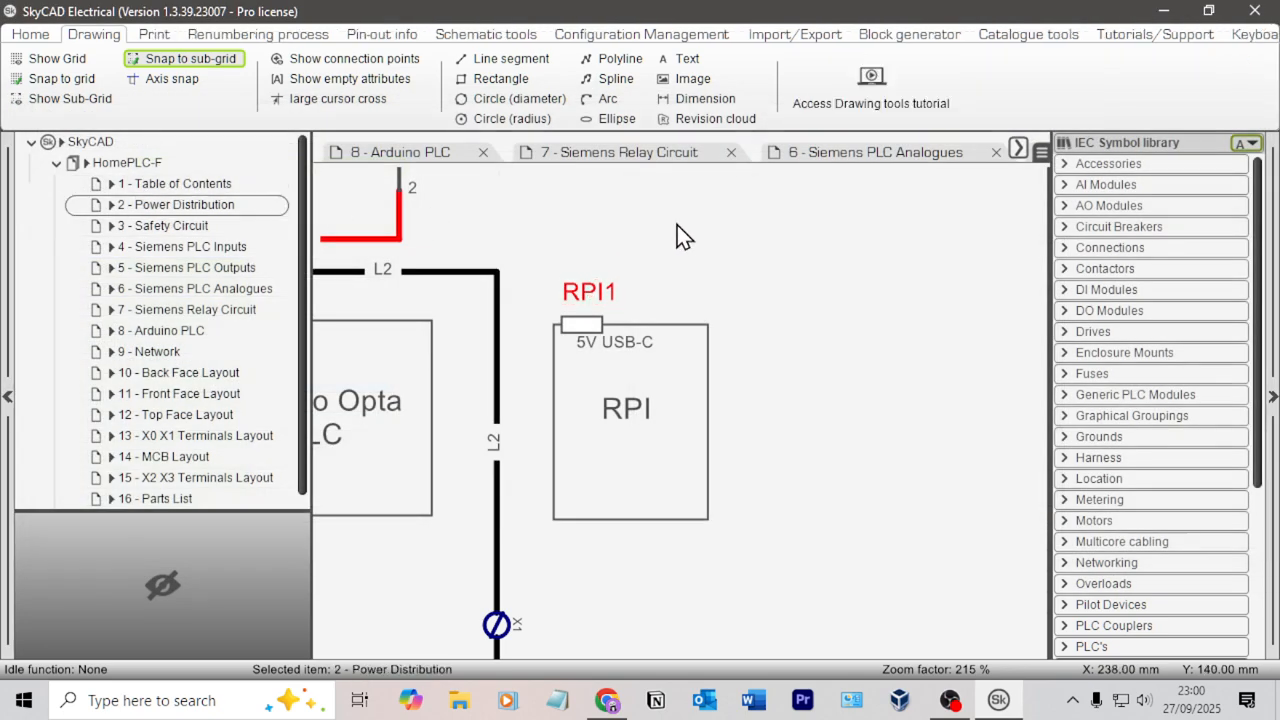
Move the RPI1 tag below the RPI block, level with the PLC2 tag
scroll(670, 253, "down", 3)
middle_click_drag(651, 251, 714, 274)
scroll(714, 274, "up", 2)
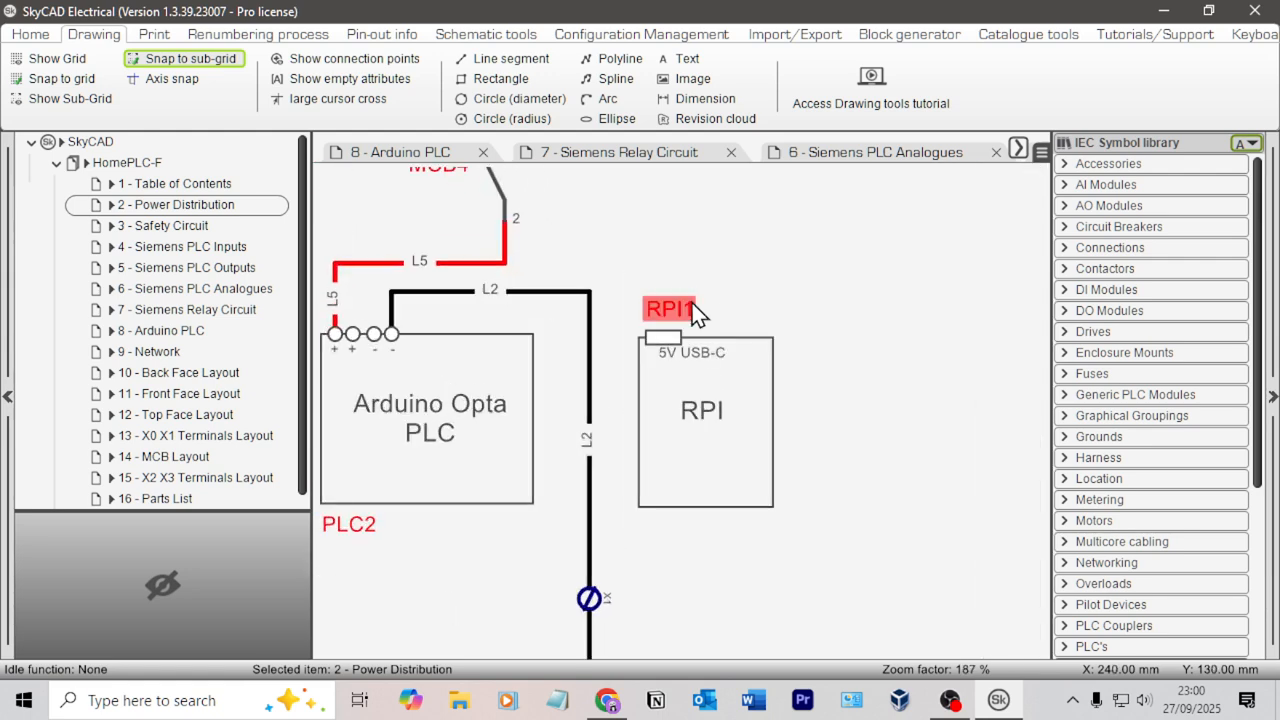
left_click_drag(697, 313, 685, 530)
left_click(755, 348)
left_click(797, 257)
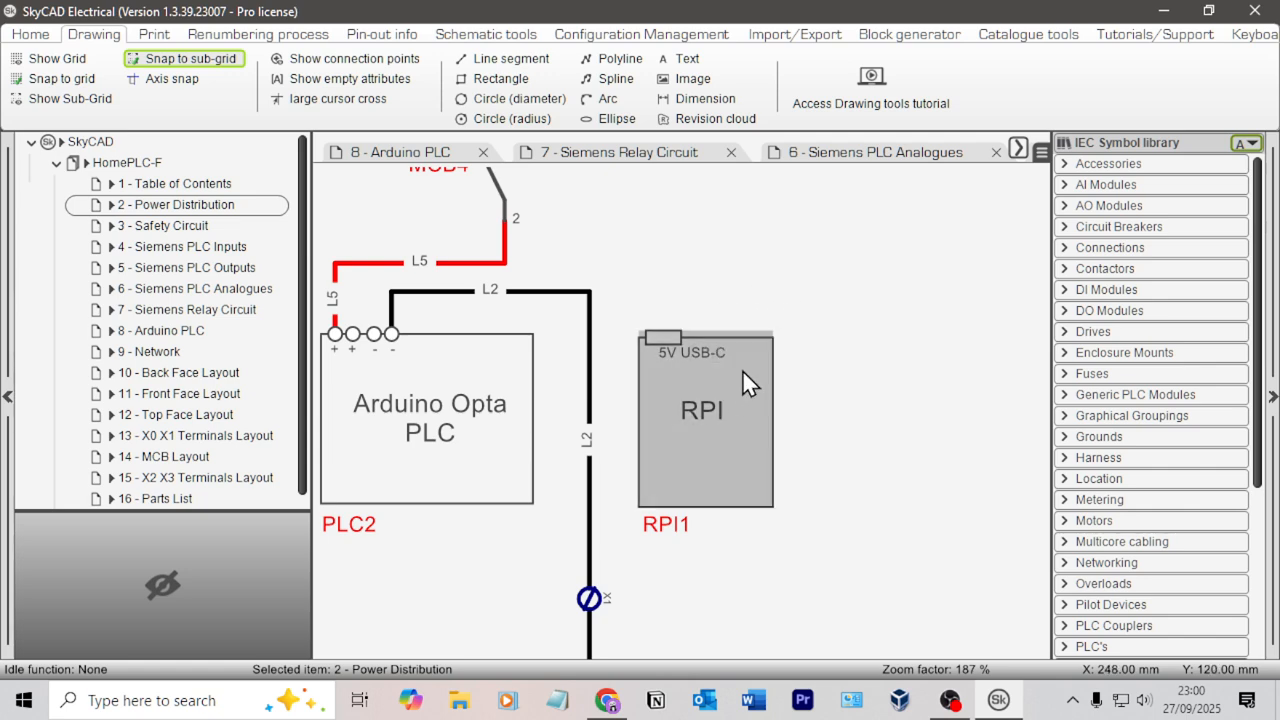
scroll(761, 288, "down", 3)
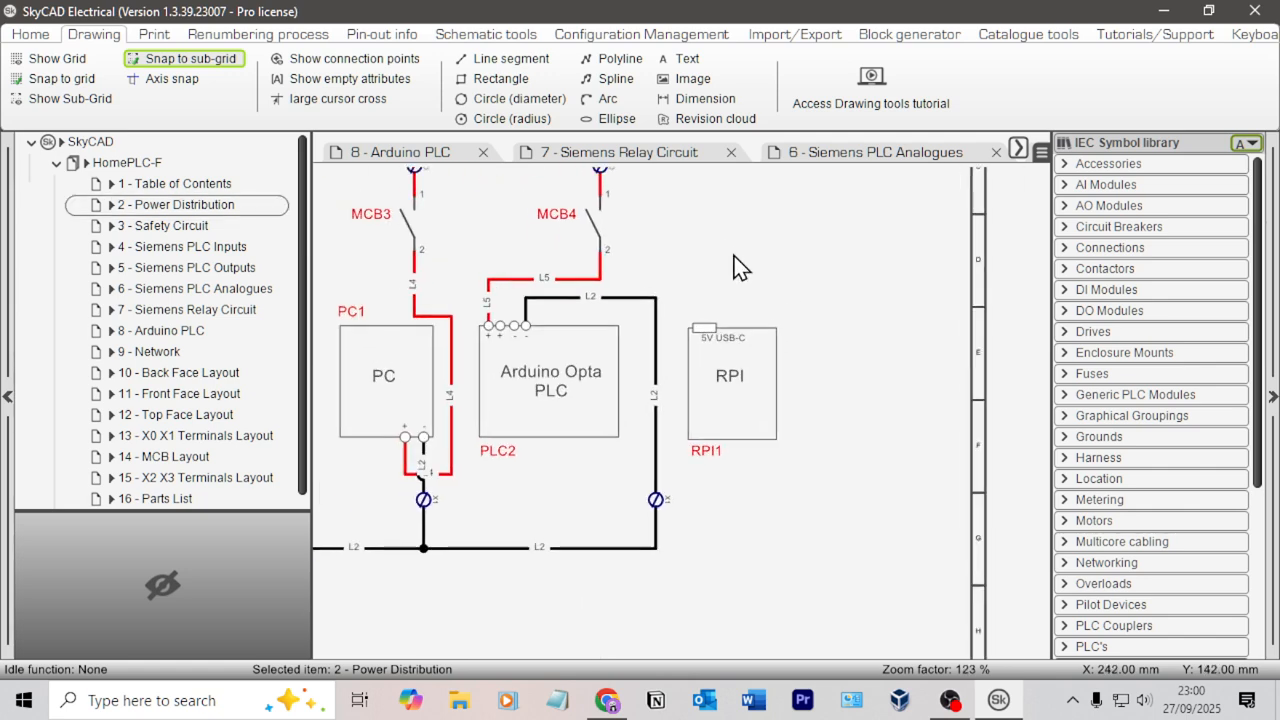
List the HomePLC-F project's components and select RPI1
left_click(125, 162)
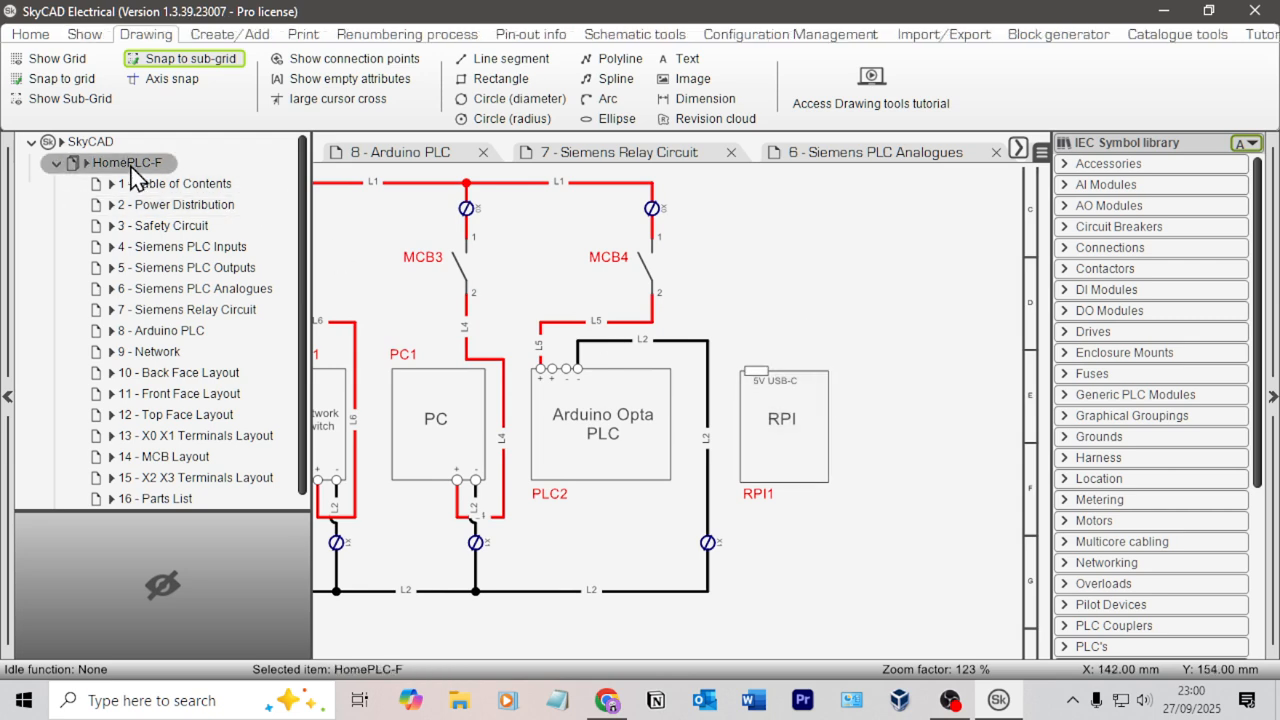
left_click(85, 34)
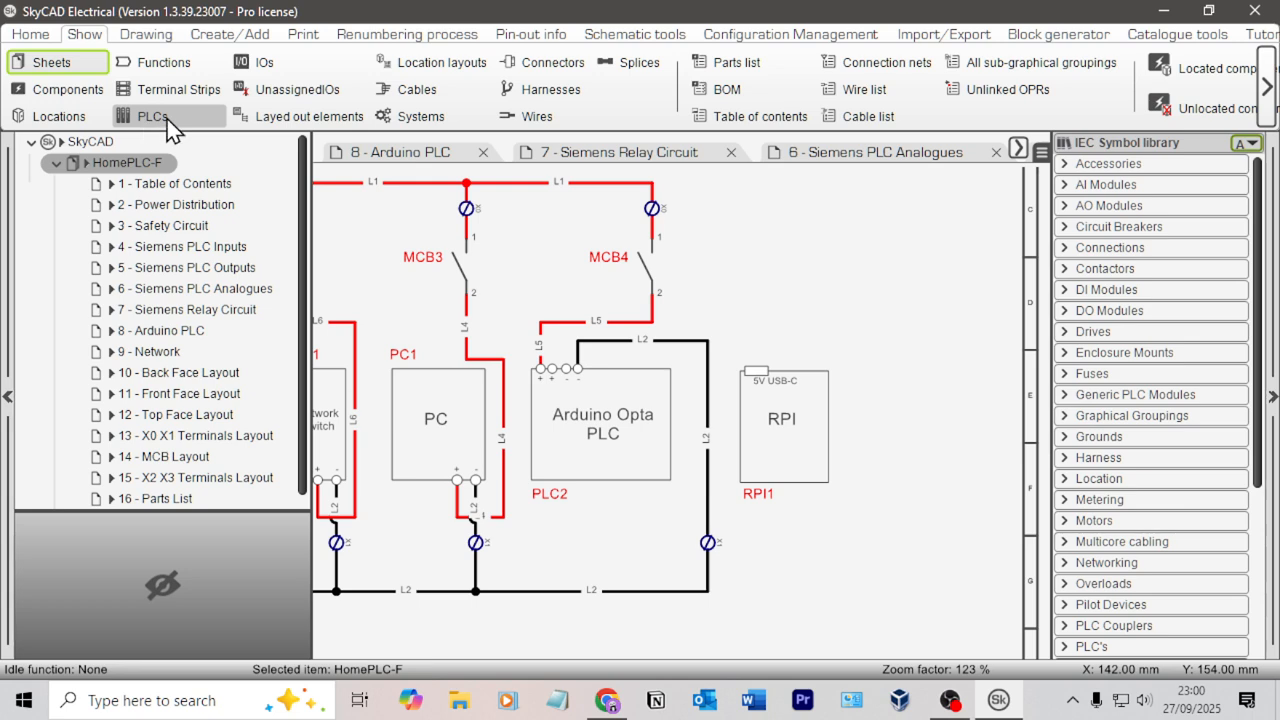
left_click(66, 90)
scroll(155, 300, "down", 3)
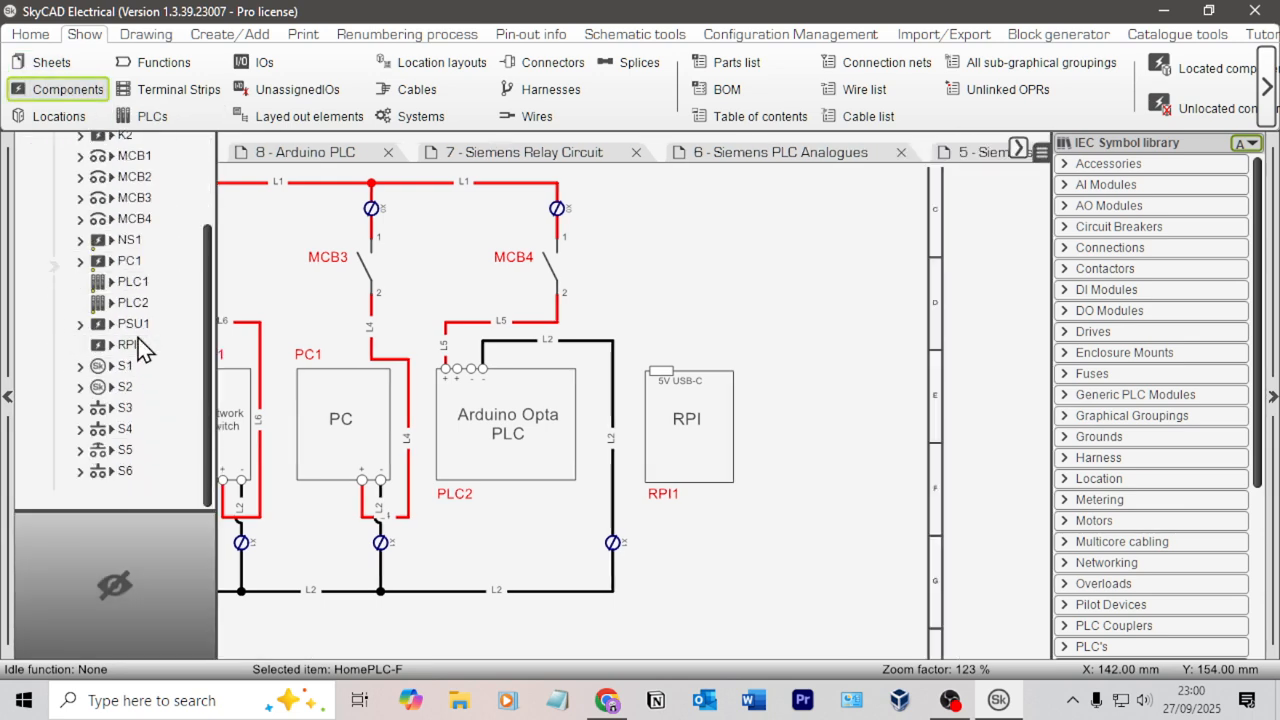
left_click(137, 344)
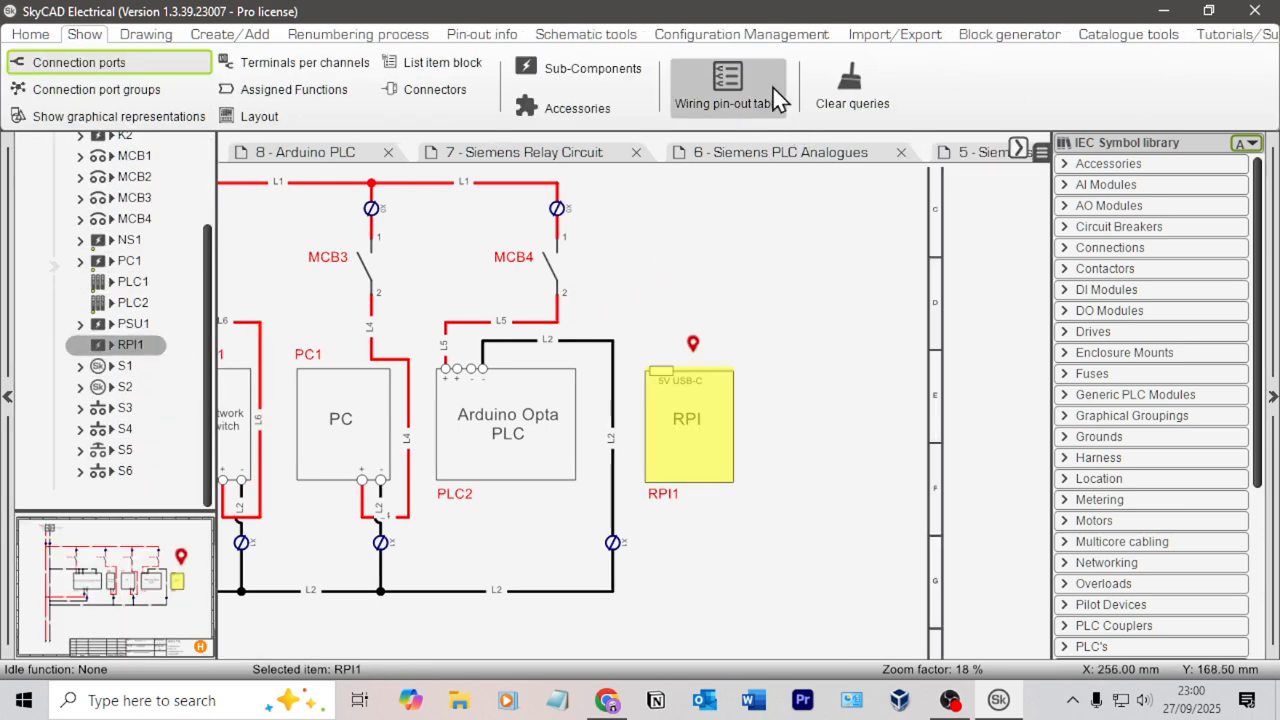
Open the terminals-per-channel table for RPI1
left_click(996, 34)
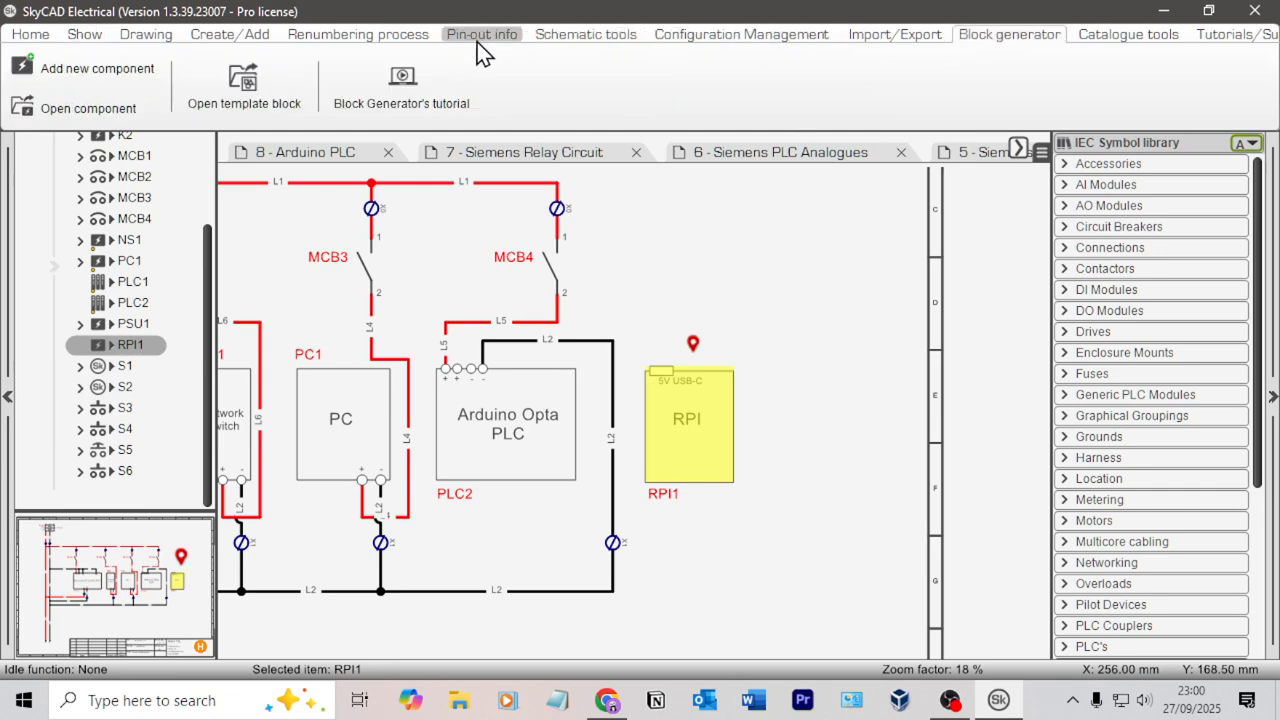
left_click(88, 36)
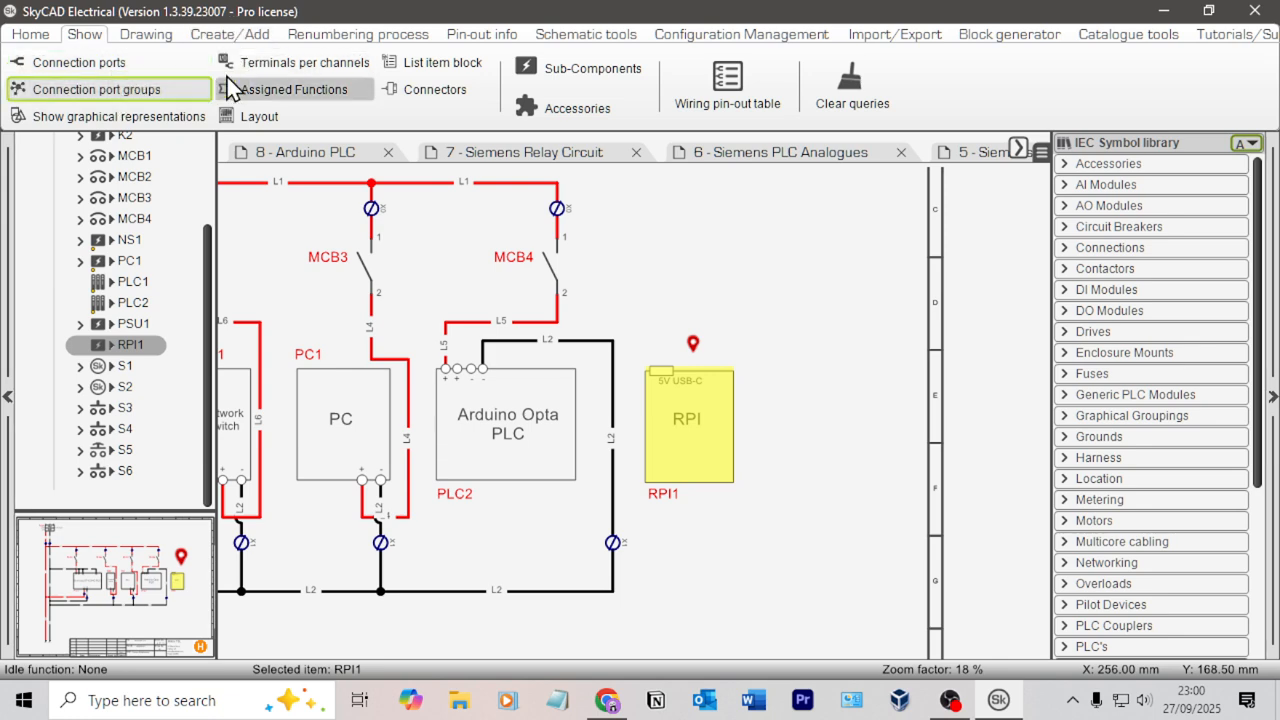
left_click(297, 64)
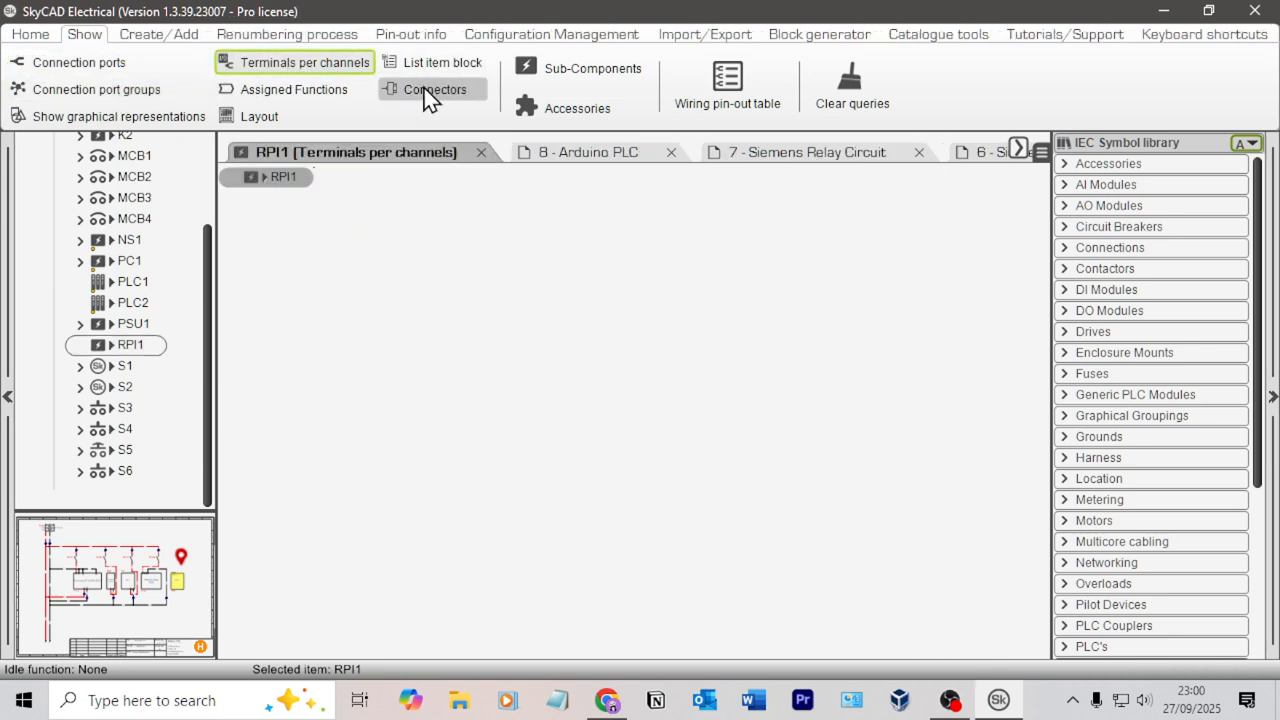
left_click(93, 66)
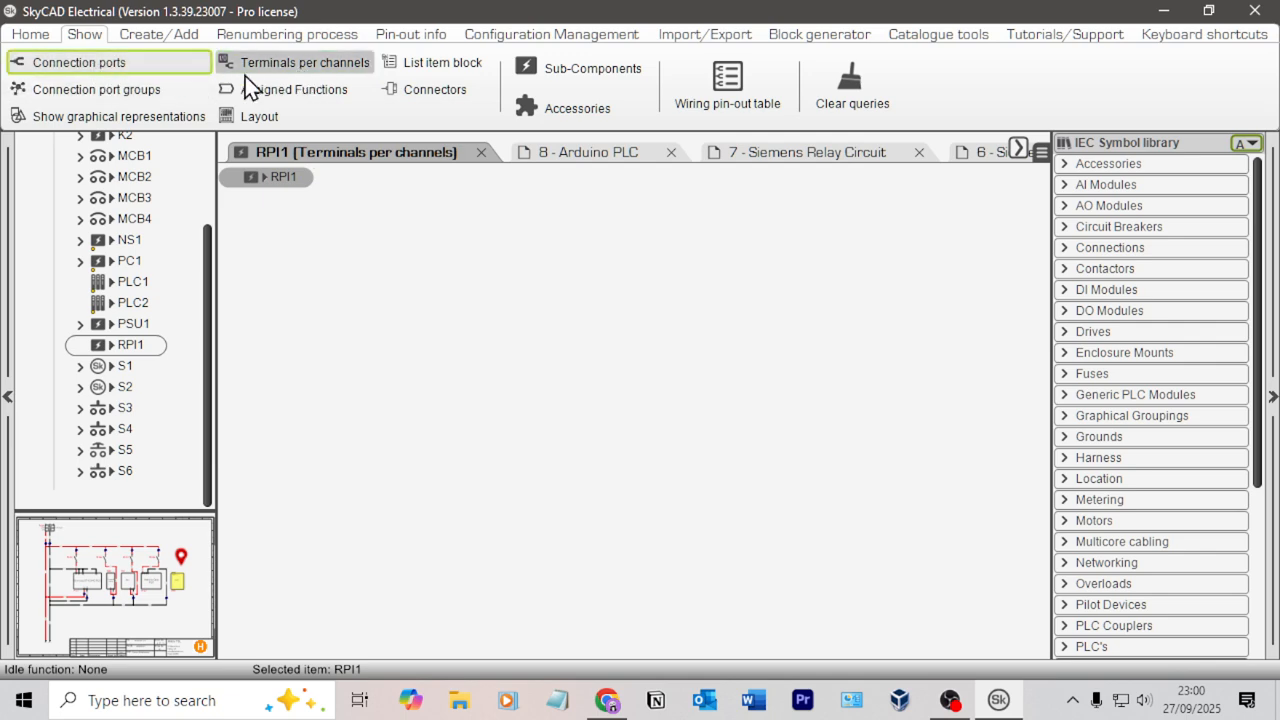
Add a top generic terminal and a top communication port to RPI1
left_click(792, 36)
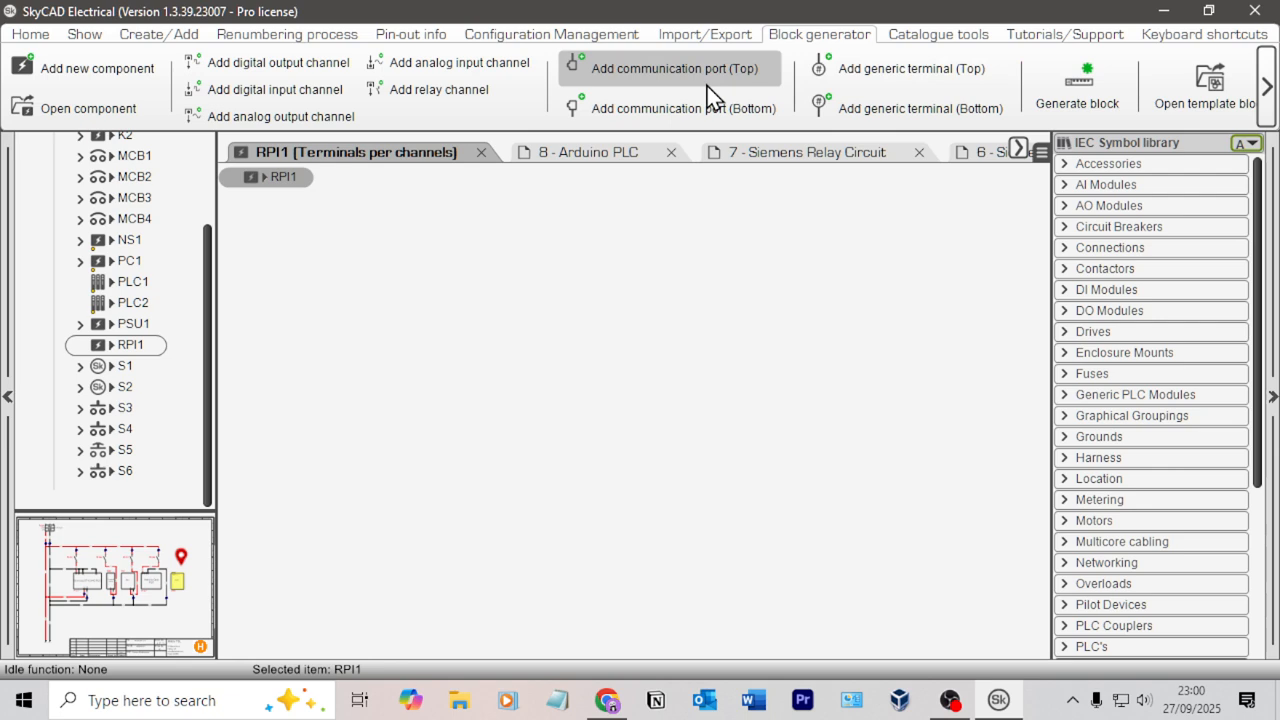
left_click(877, 72)
left_click(707, 72)
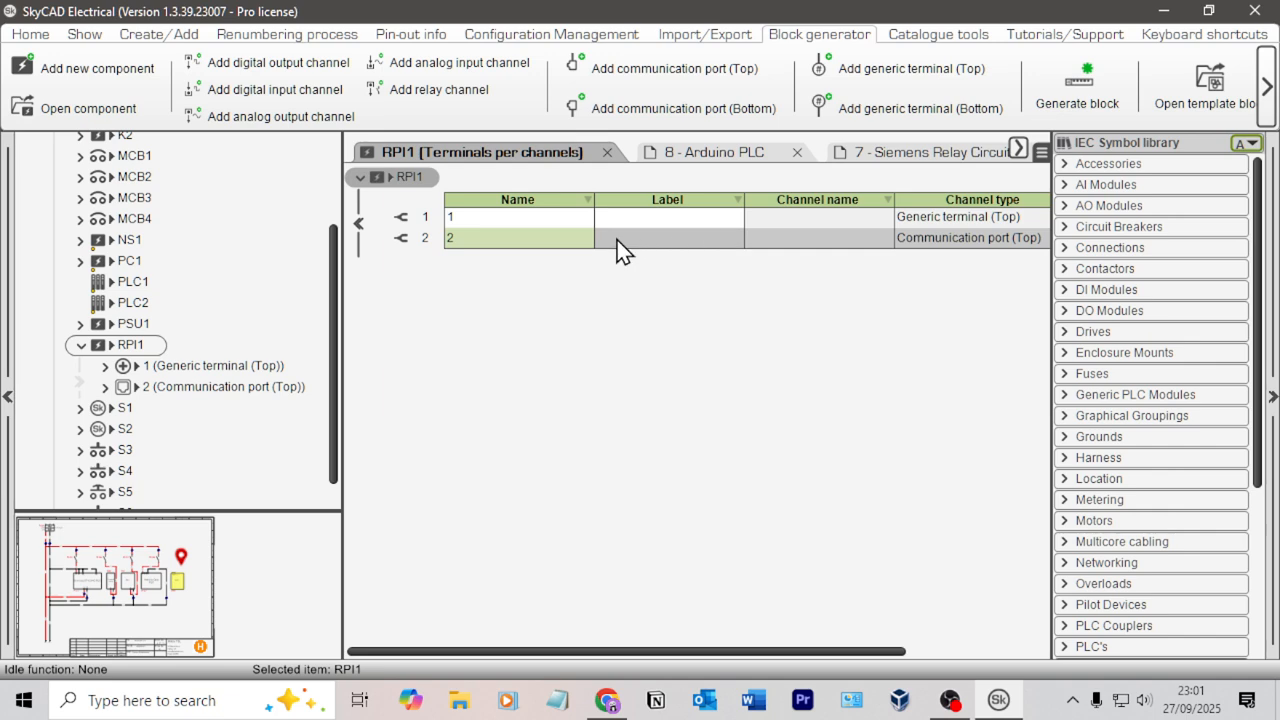
Generate a block named RPI from RPI1's channels in the Networking library folder, with part number RPI4
left_click(428, 245)
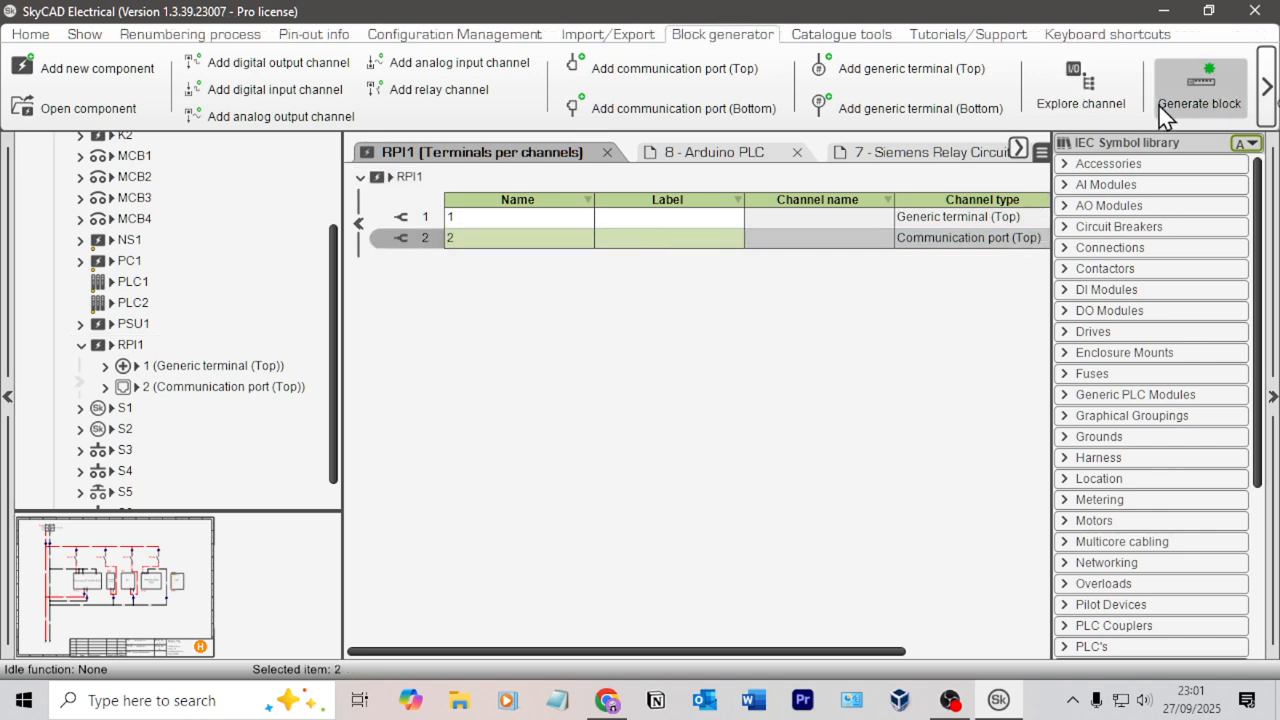
left_click(1196, 94)
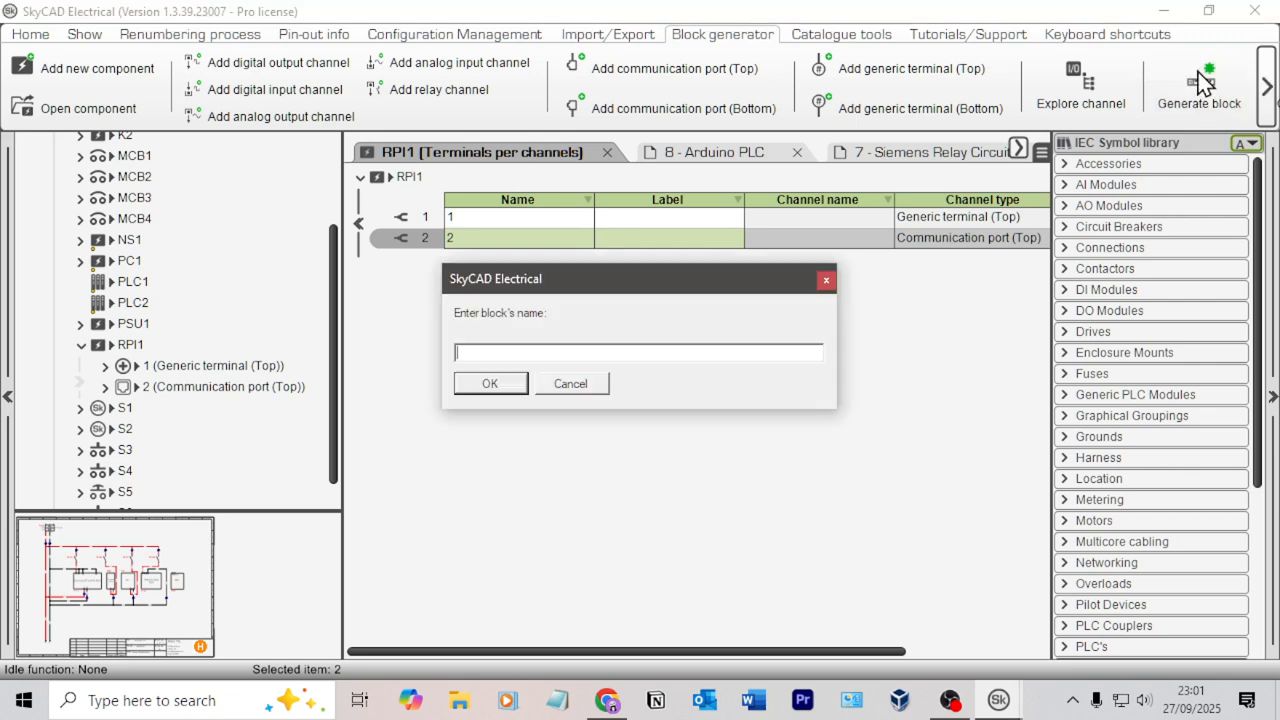
type("RPI")
left_click(514, 390)
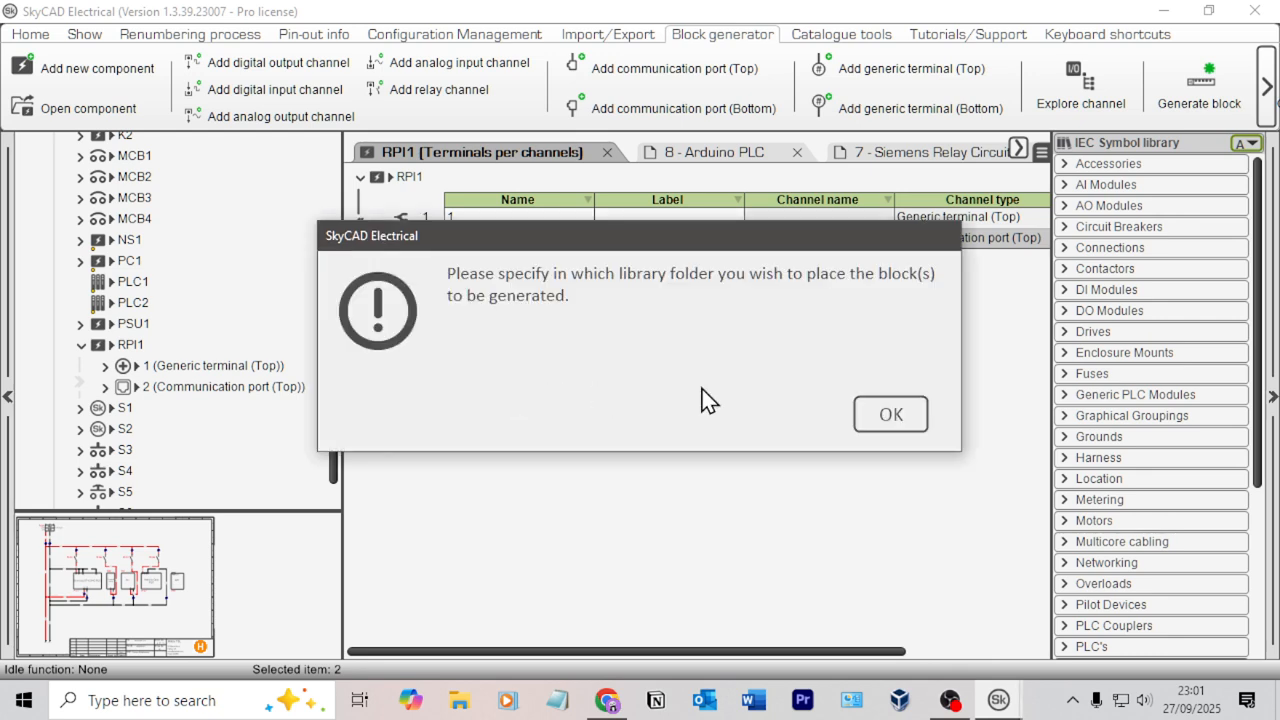
left_click(880, 410)
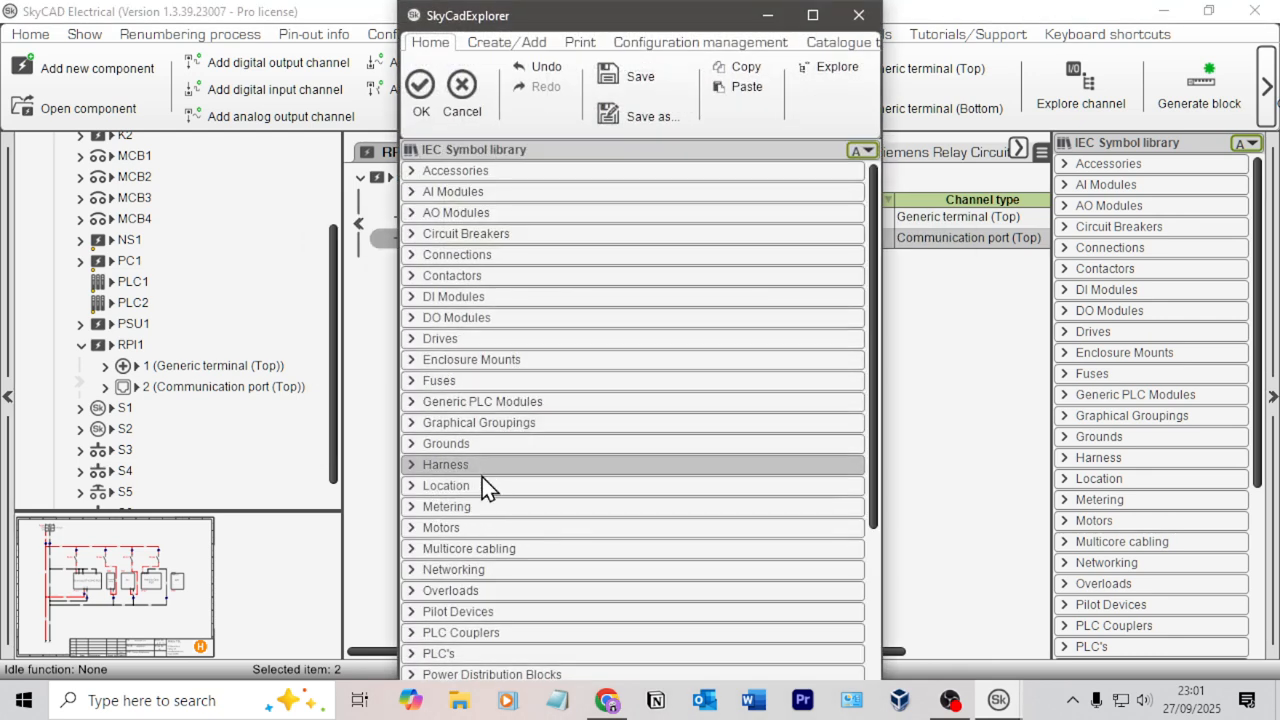
left_click(490, 570)
left_click(421, 90)
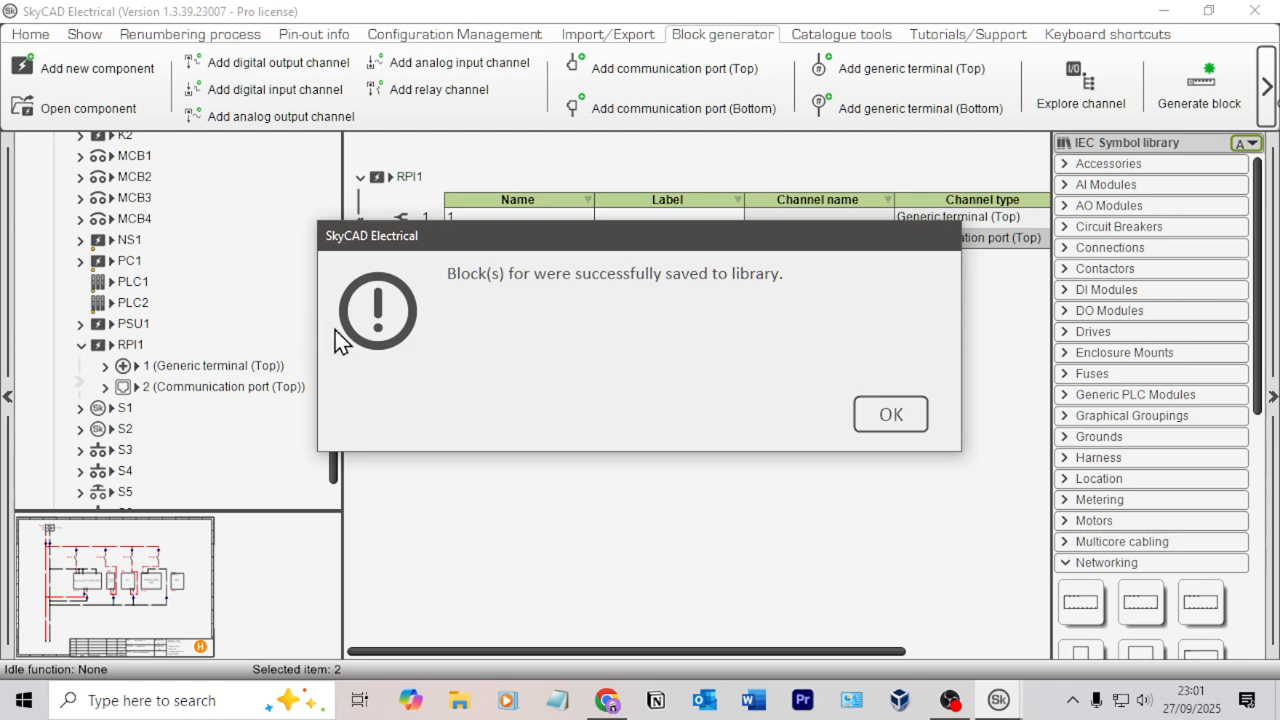
left_click(868, 414)
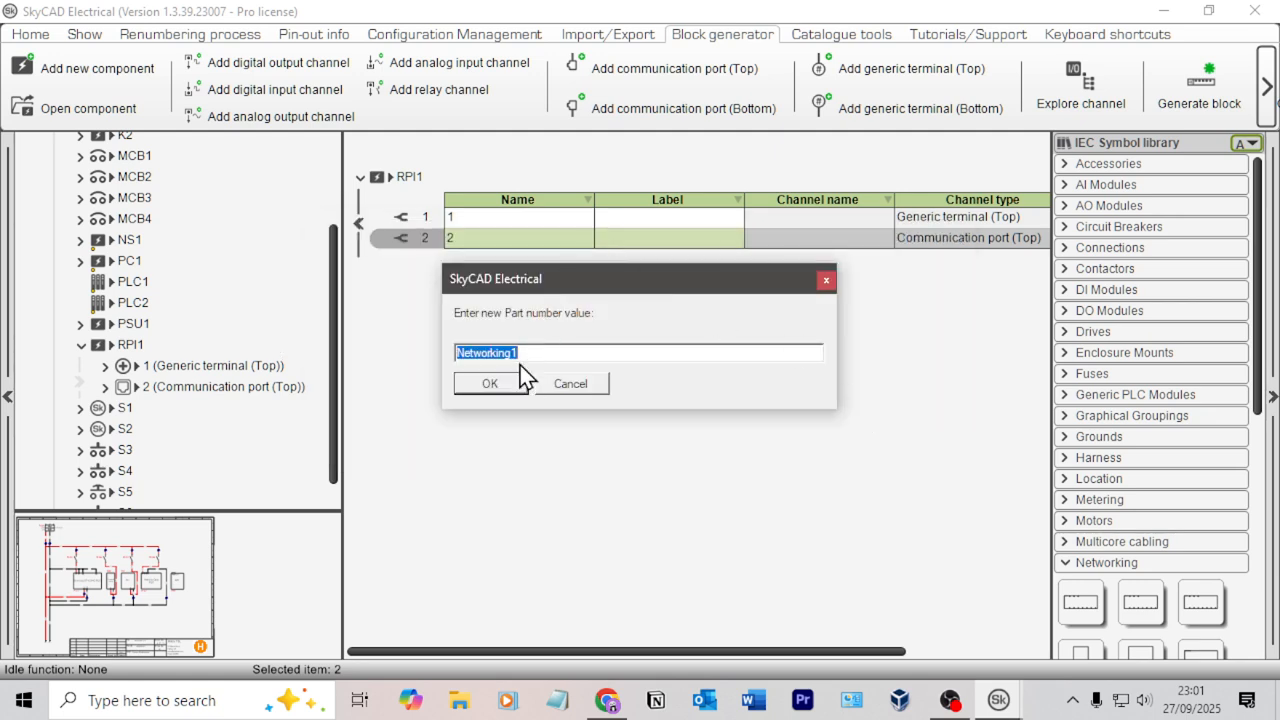
type("RPI4")
left_click(515, 380)
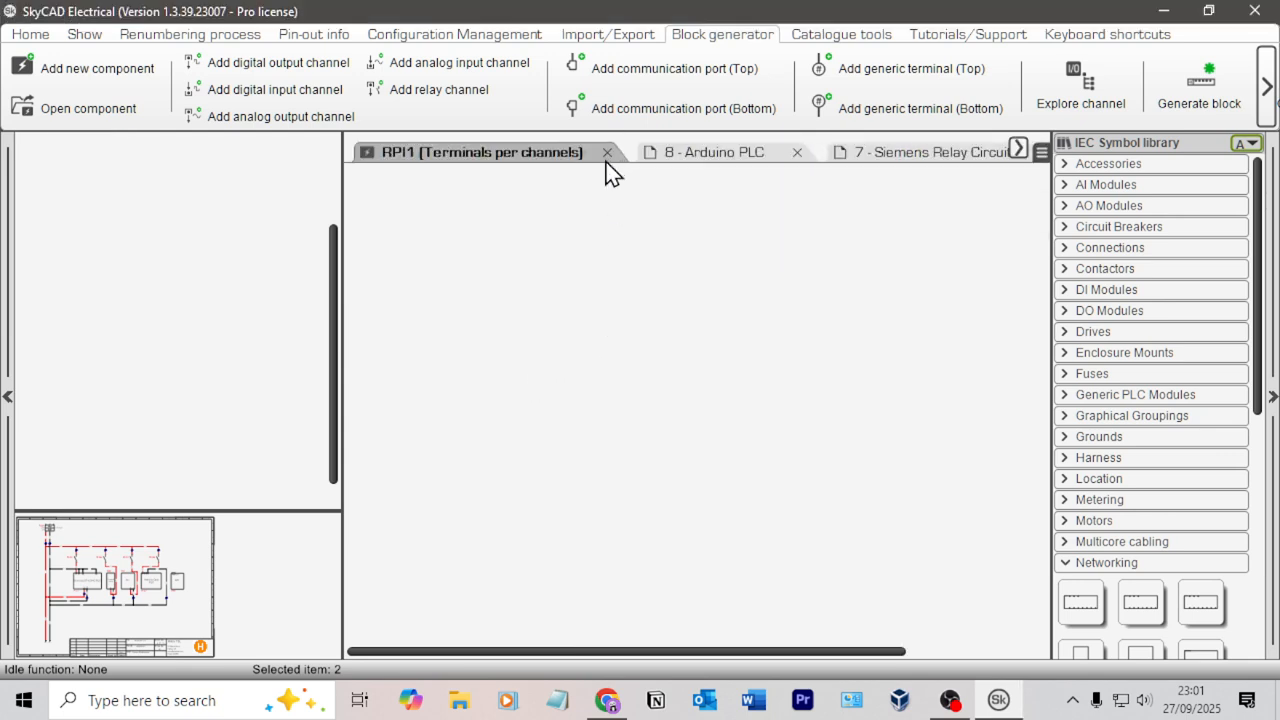
Close RPI1's terminals table and list the project's sheets again instead of its components
left_click(607, 153)
left_click(798, 412)
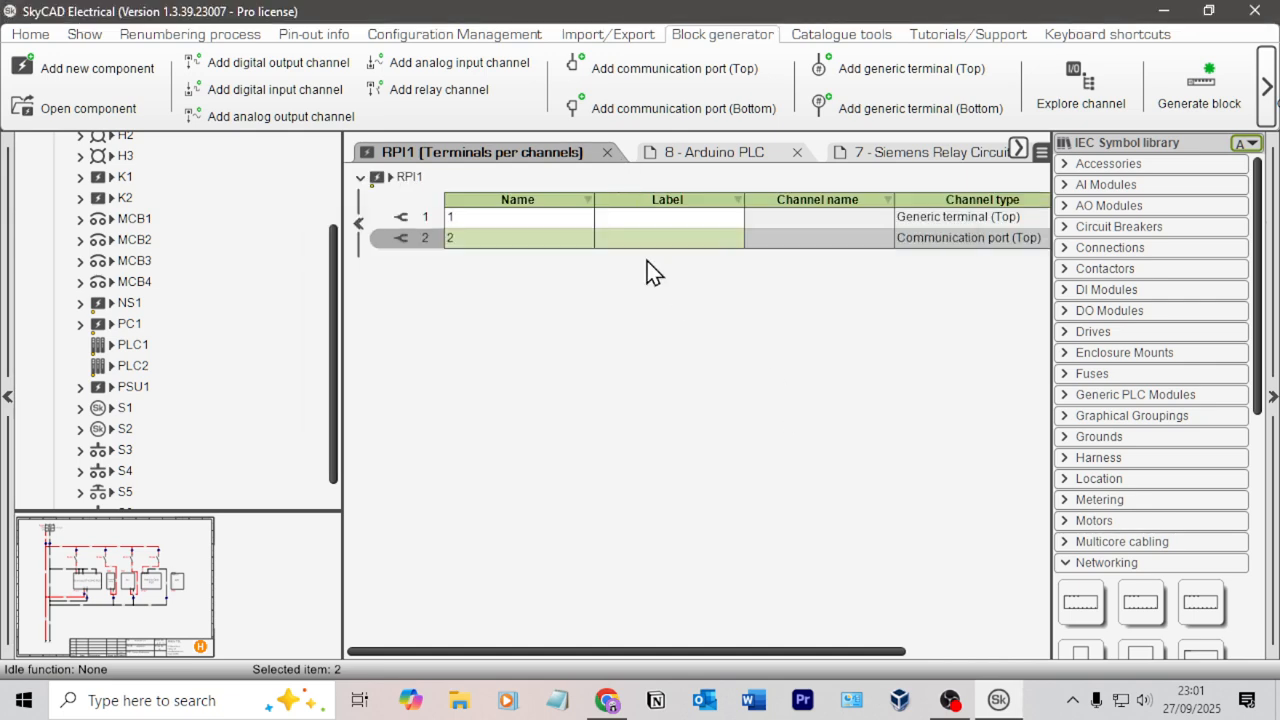
left_click(607, 153)
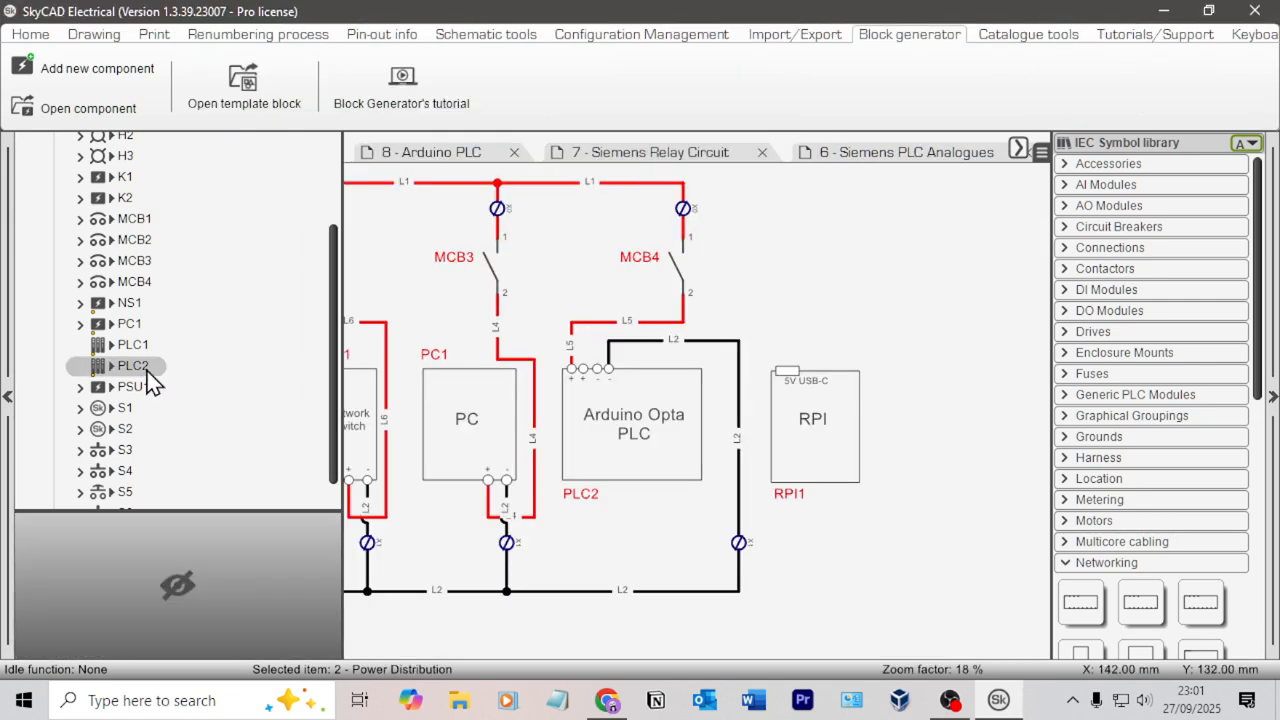
scroll(164, 250, "up", 2)
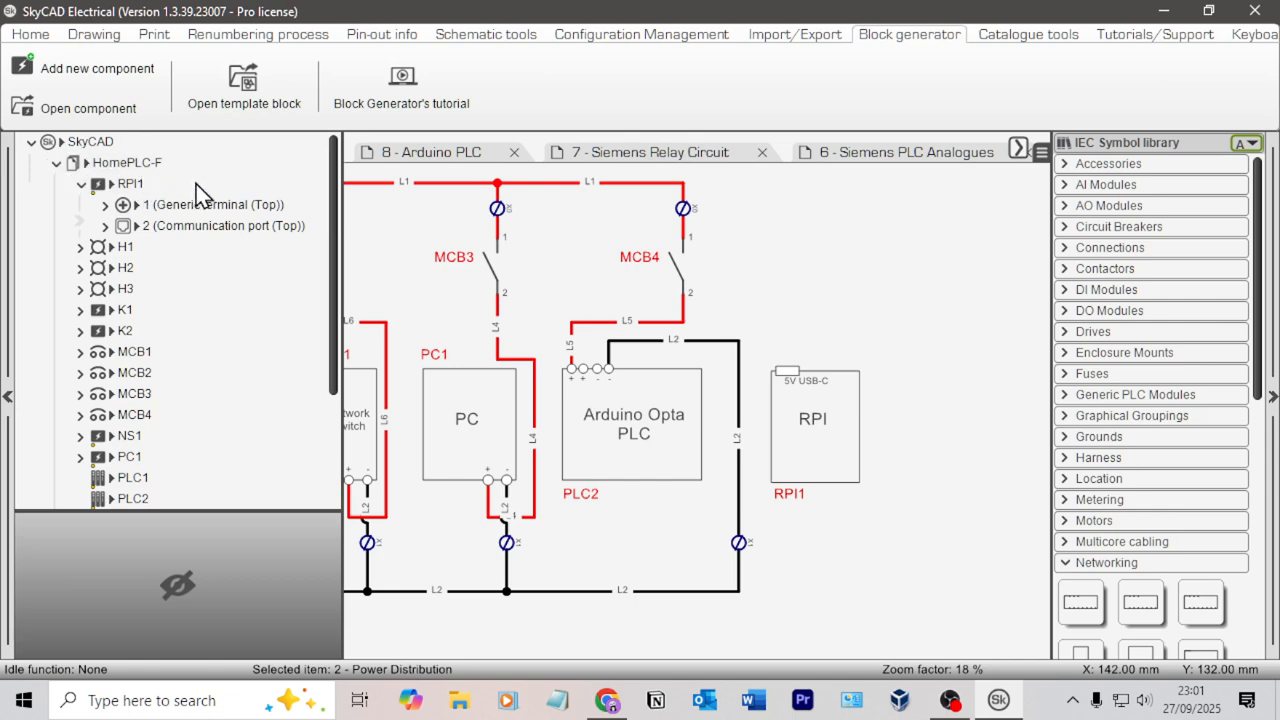
scroll(180, 300, "down", 3)
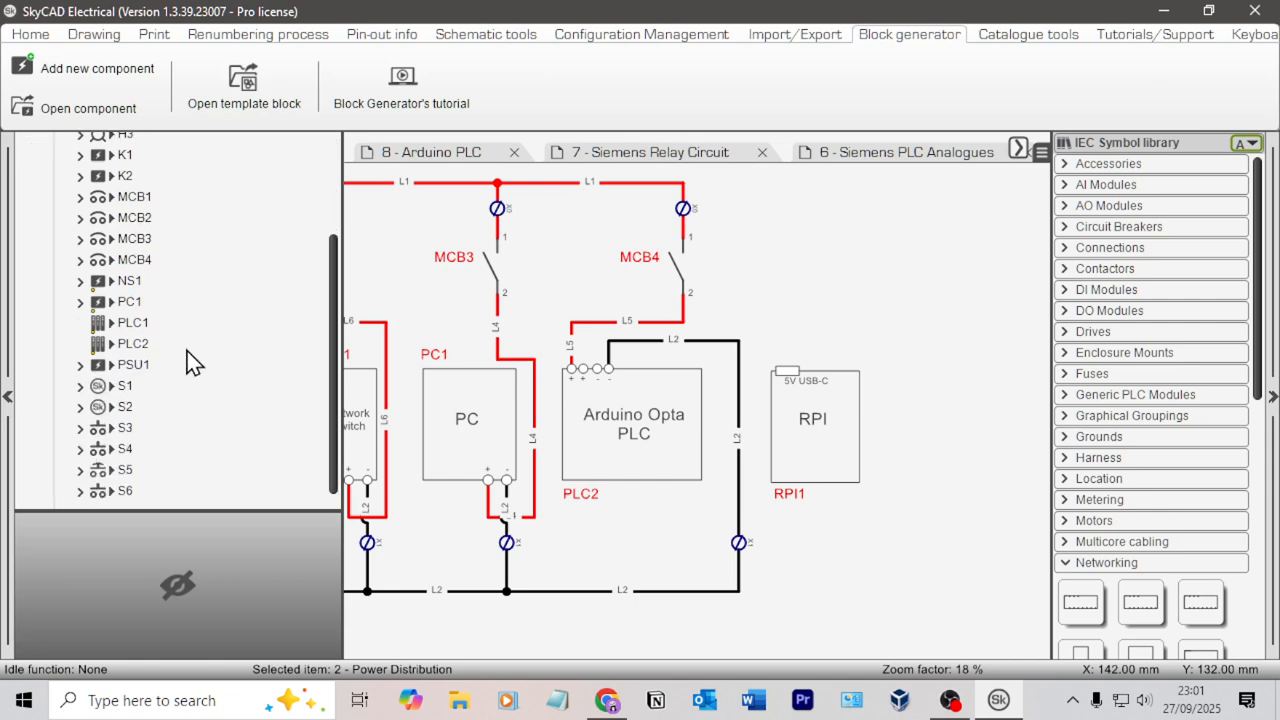
scroll(140, 351, "up", 3)
left_click(120, 162)
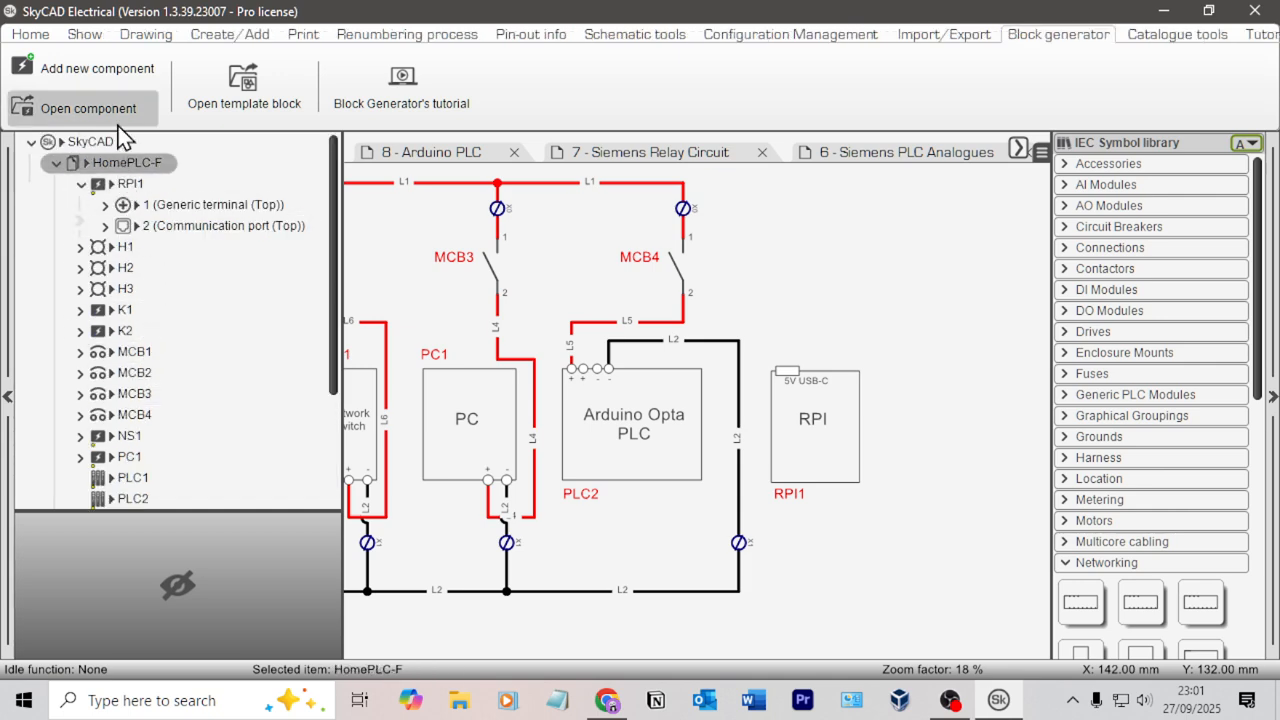
left_click(98, 38)
left_click(57, 64)
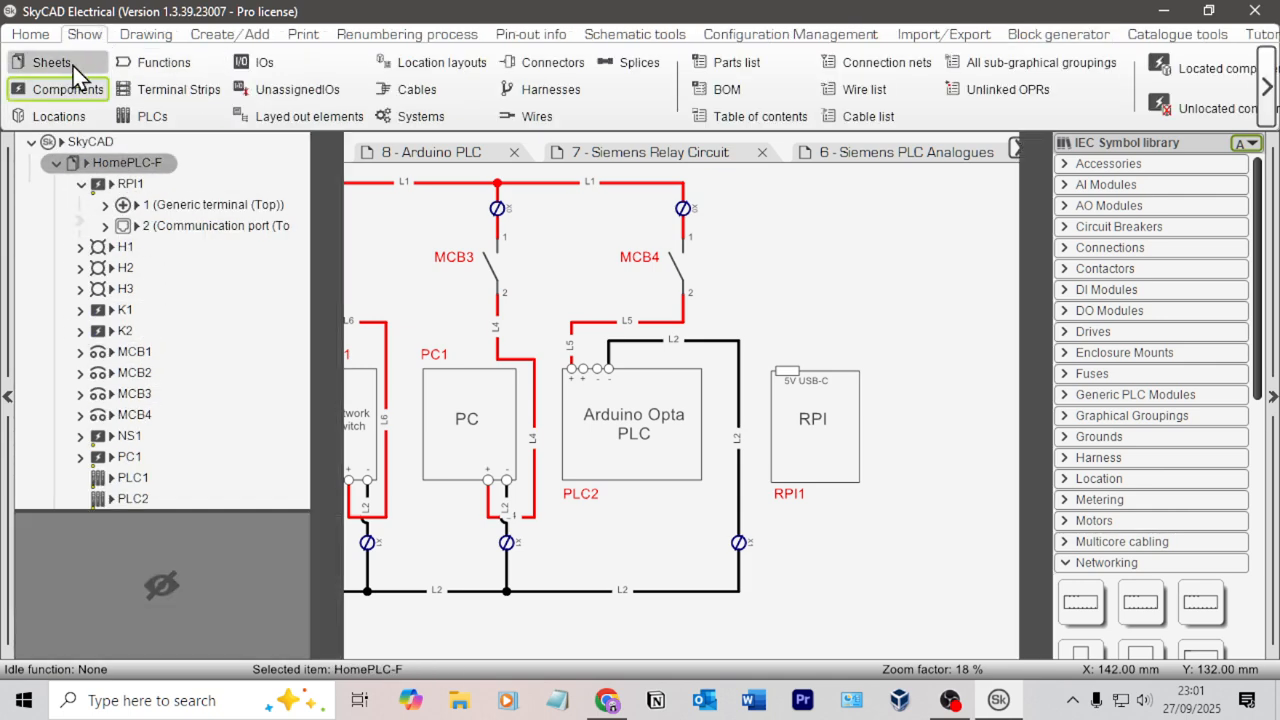
scroll(188, 398, "down", 1)
left_click(195, 407)
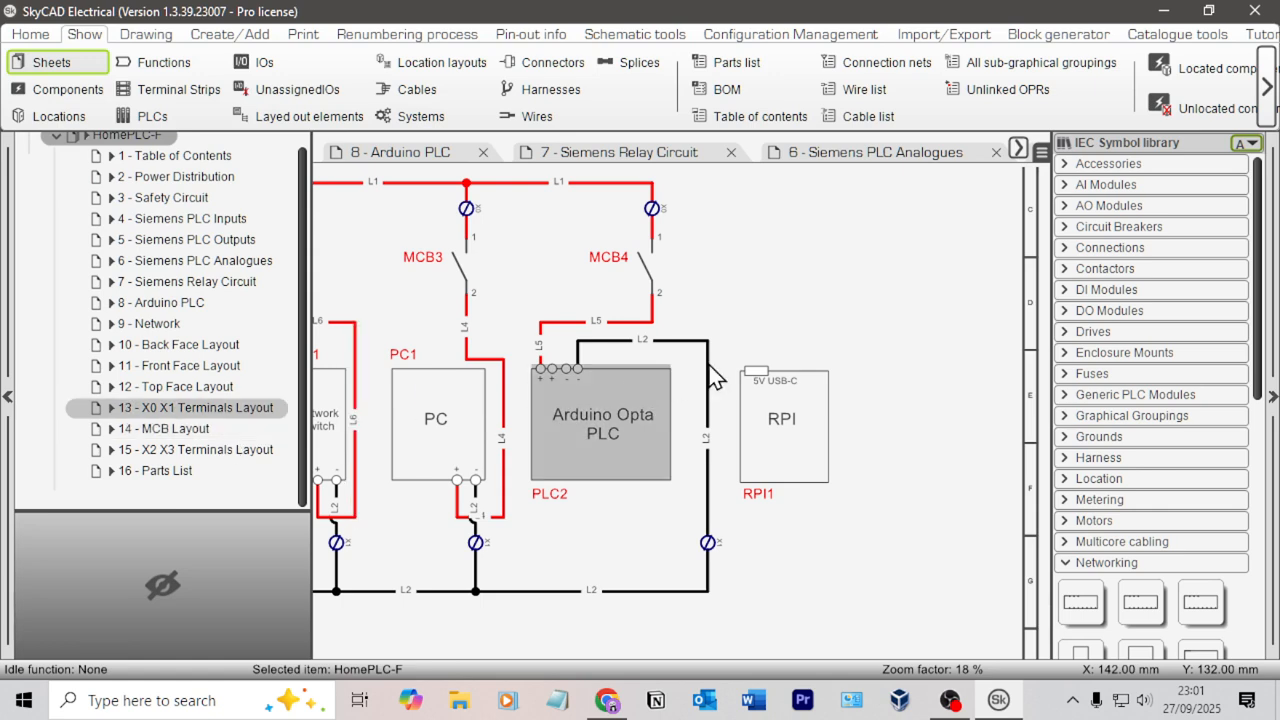
Place the generated RPI block from the Networking library on the Network sheet, to the right of PLC2
left_click(811, 397)
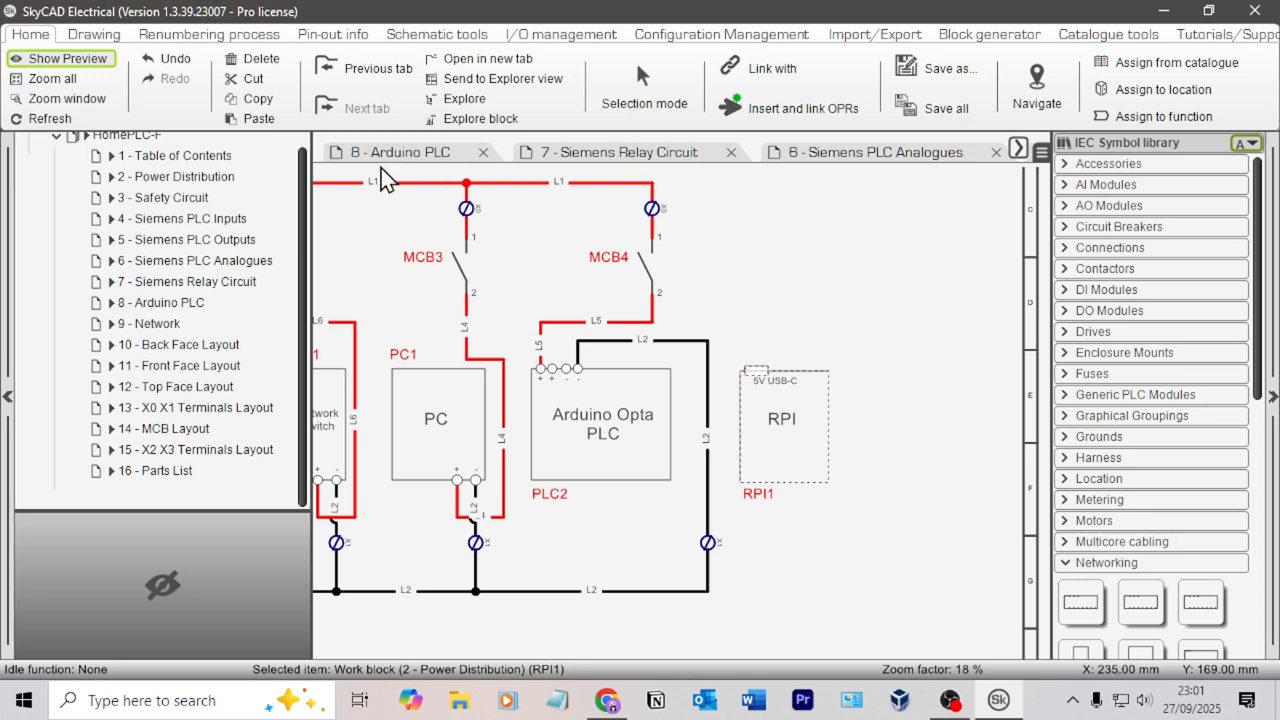
left_click(180, 325)
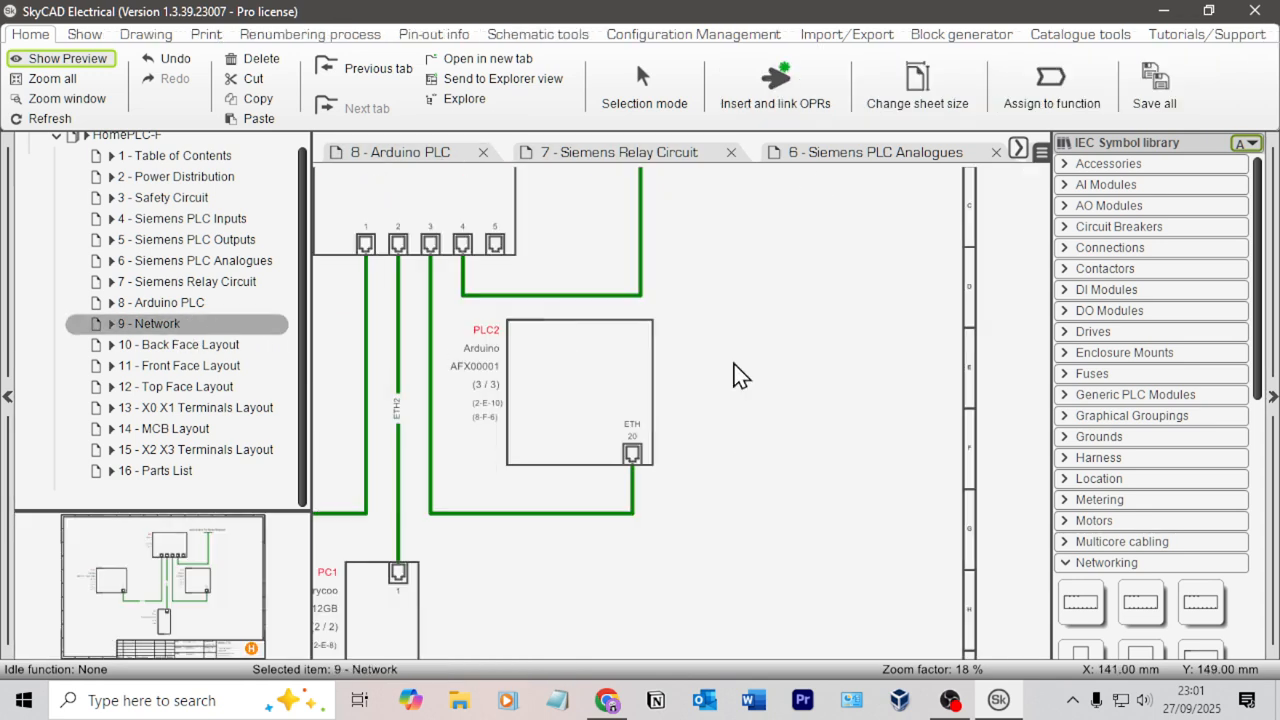
scroll(1157, 530, "down", 3)
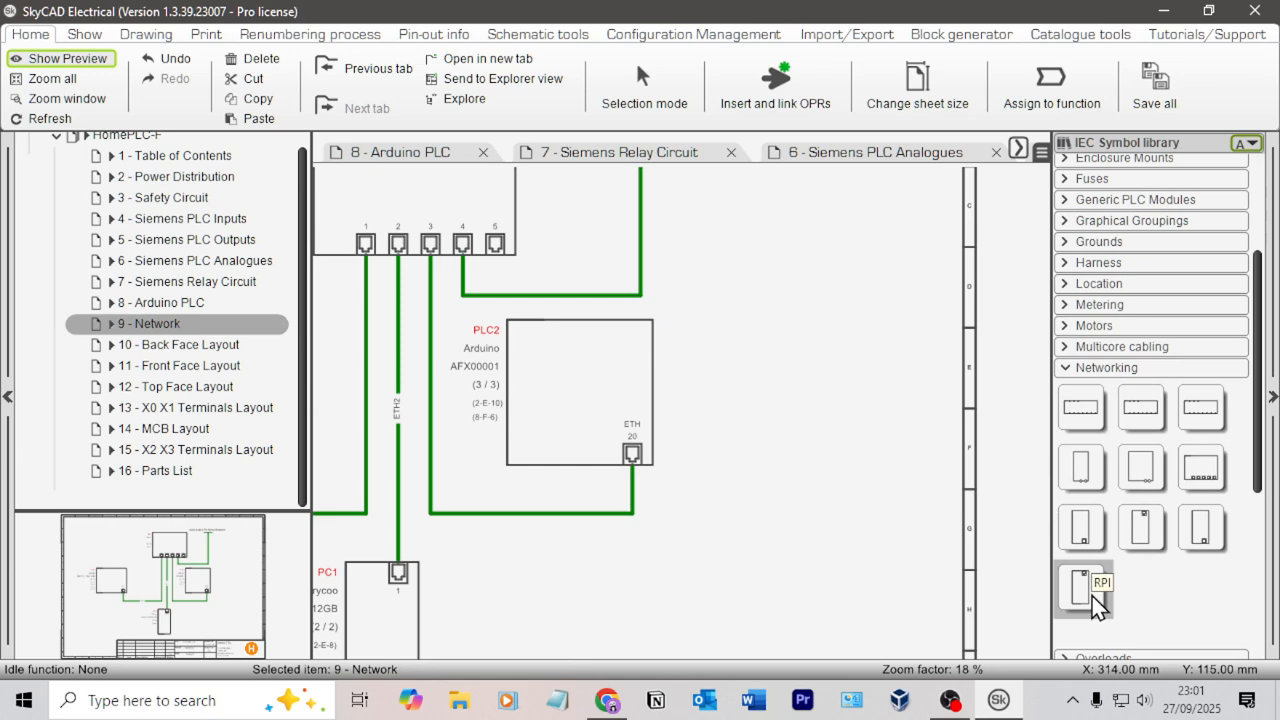
left_click_drag(1090, 595, 772, 460)
scroll(826, 404, "up", 3)
scroll(626, 248, "down", 2)
middle_click_drag(626, 248, 687, 338)
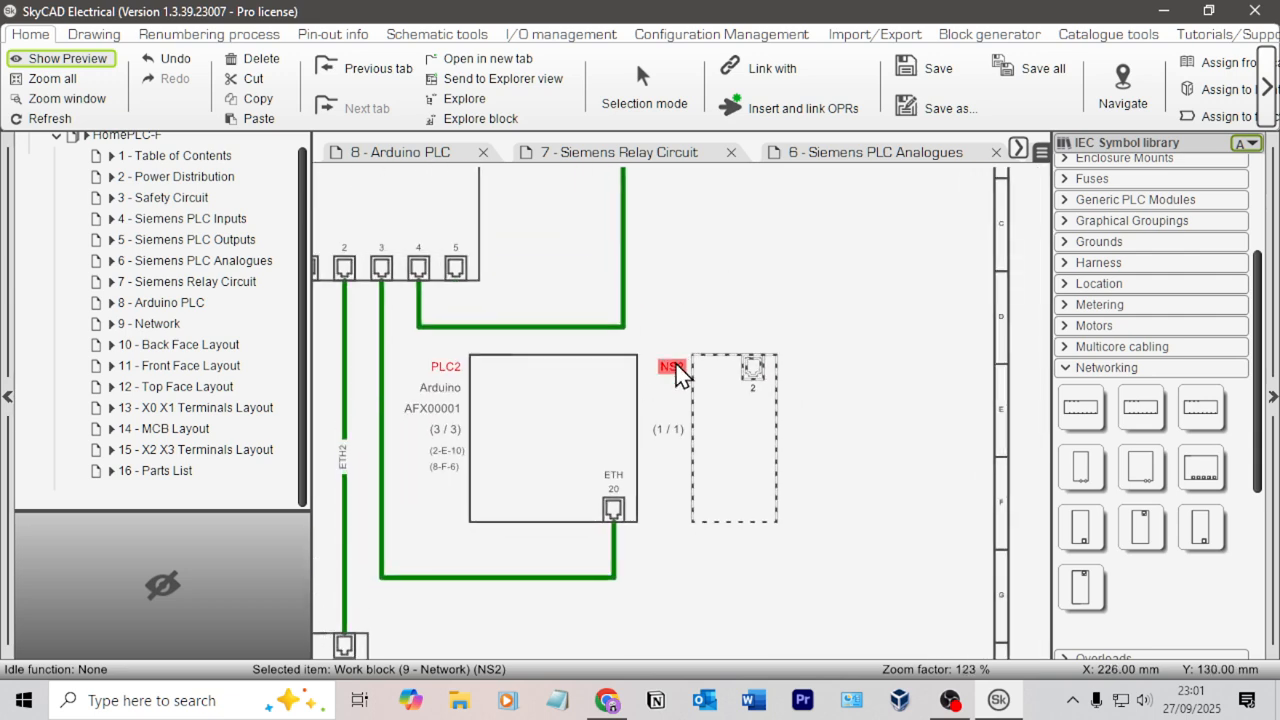
Link the newly placed NS2 block on the Network sheet with the RPI1 block on the Power Distribution sheet
left_click(739, 86)
left_click(235, 178)
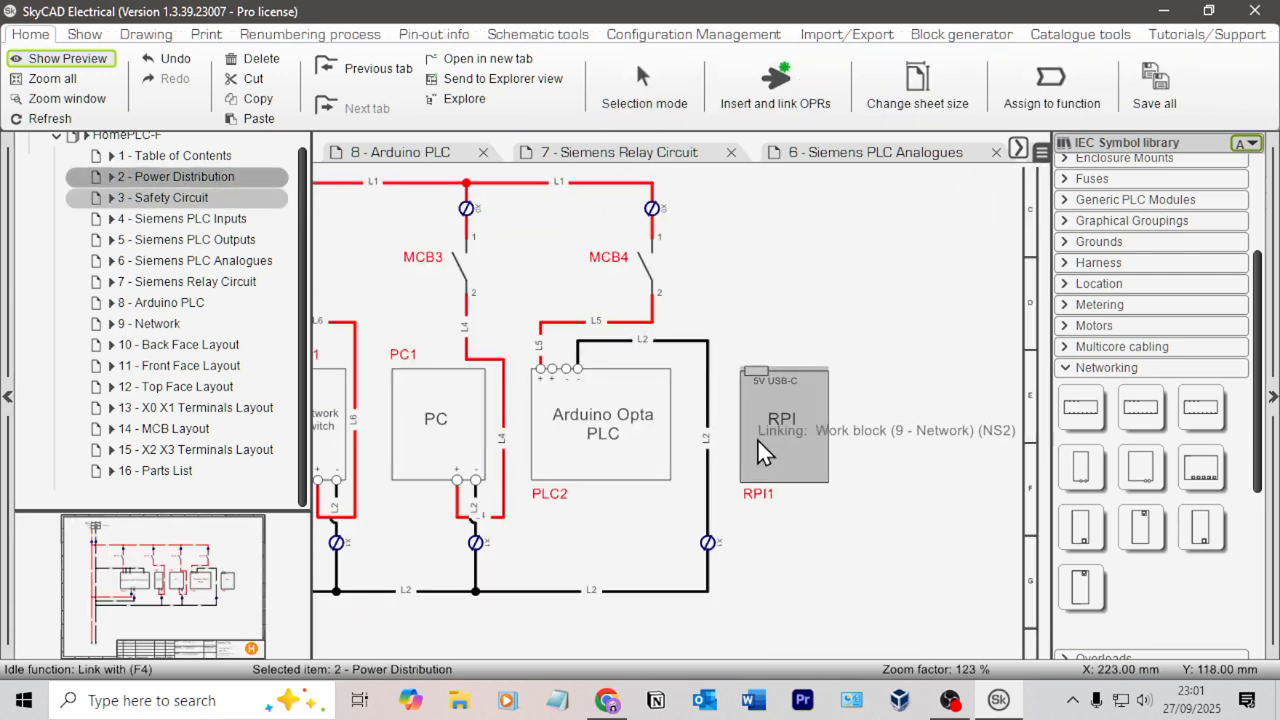
left_click(762, 450)
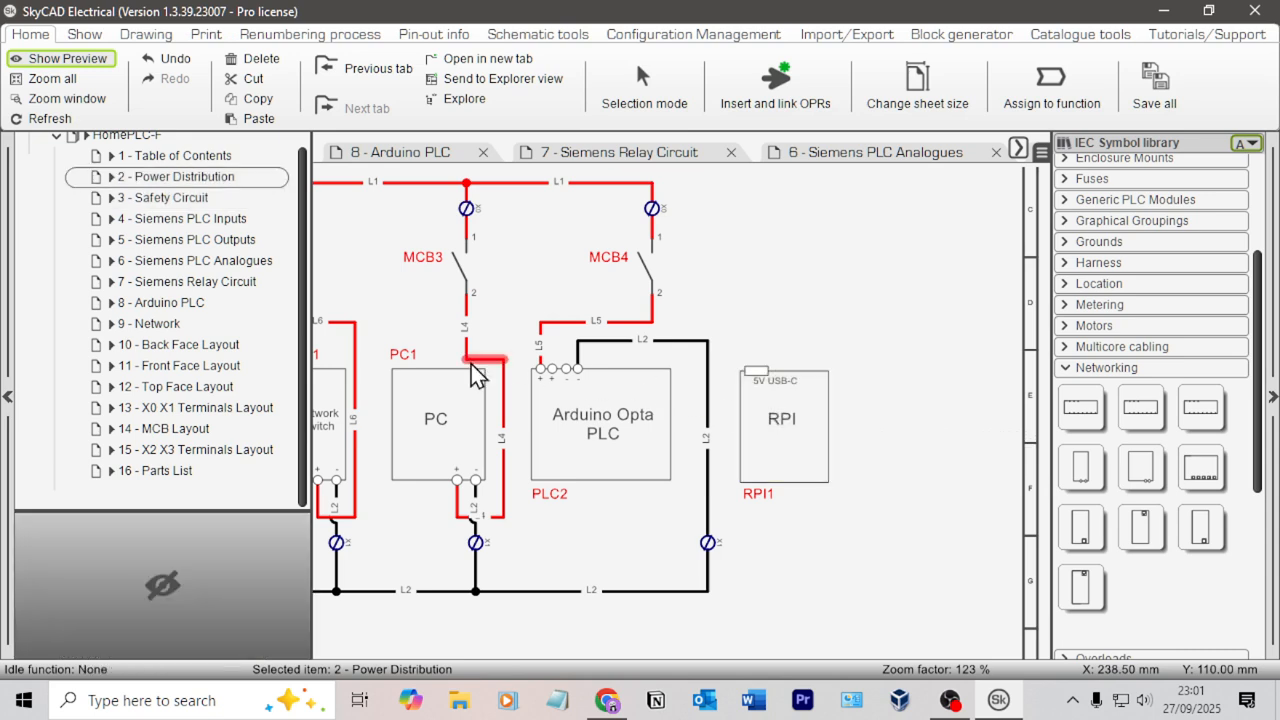
On the Network sheet, move the RPI1 block below PLC2 so it sits level with PC1
left_click(172, 325)
middle_click_drag(660, 323, 843, 308)
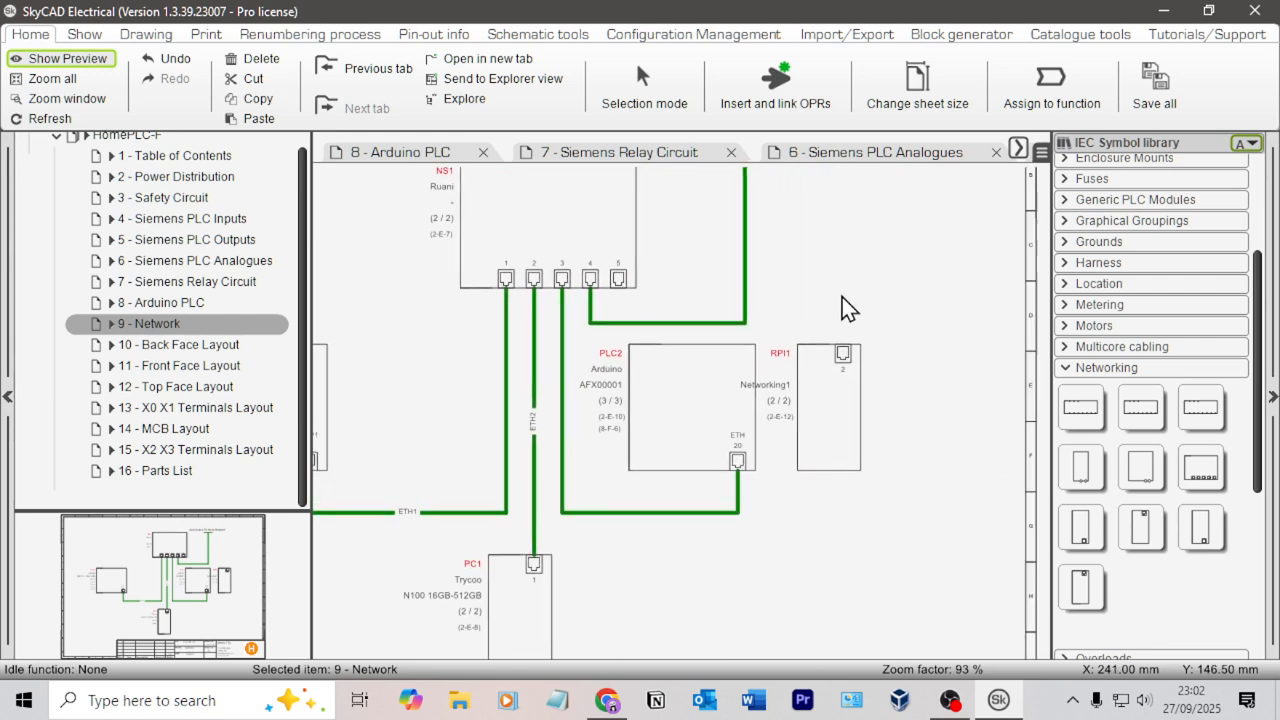
left_click_drag(846, 437, 798, 480)
left_click(864, 231)
Shift the lower end of the home network connection from port 4 to port 5 of NS1
middle_click_drag(864, 231, 858, 434)
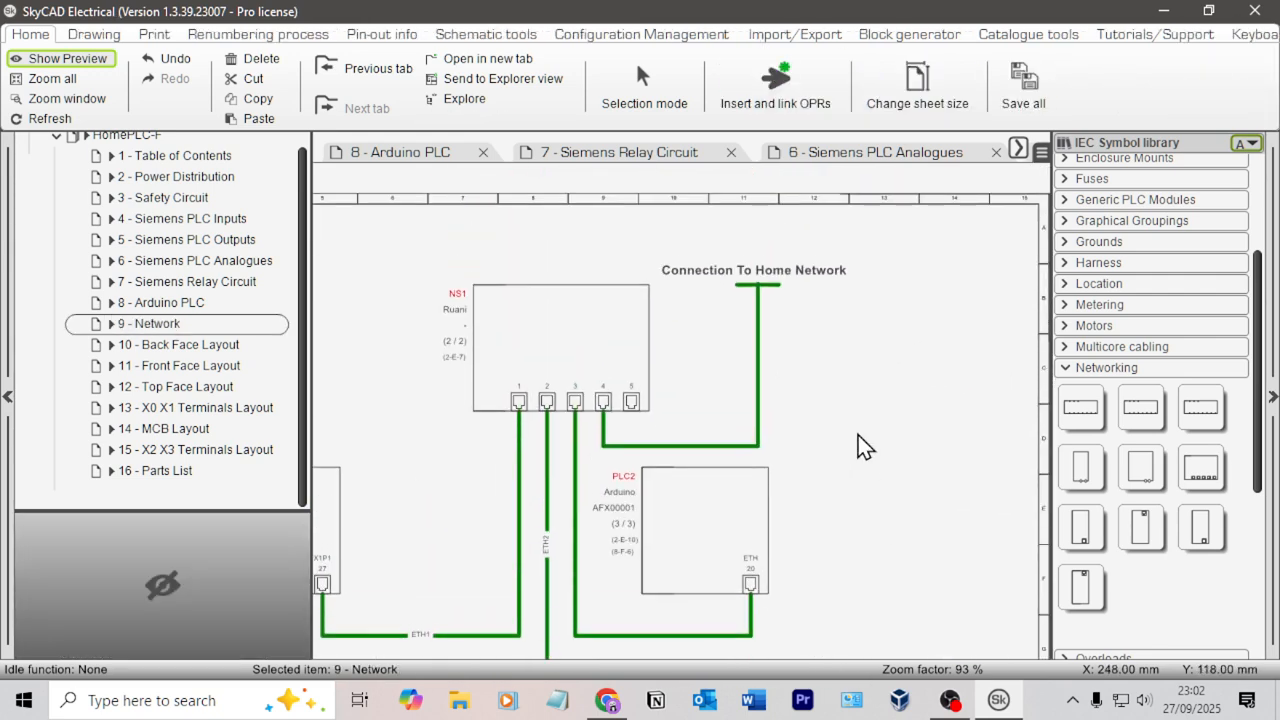
scroll(776, 365, "up", 3)
left_click(516, 472)
key("Right")
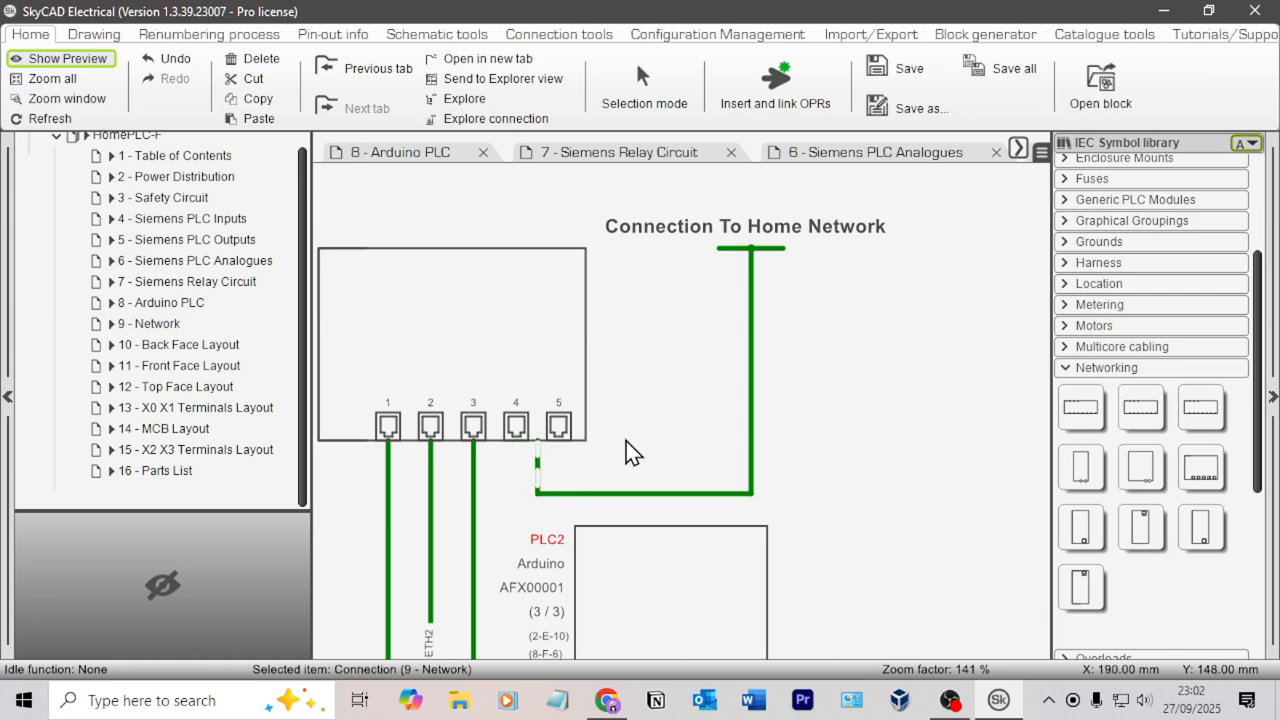
left_click(655, 447)
scroll(646, 403, "down", 3)
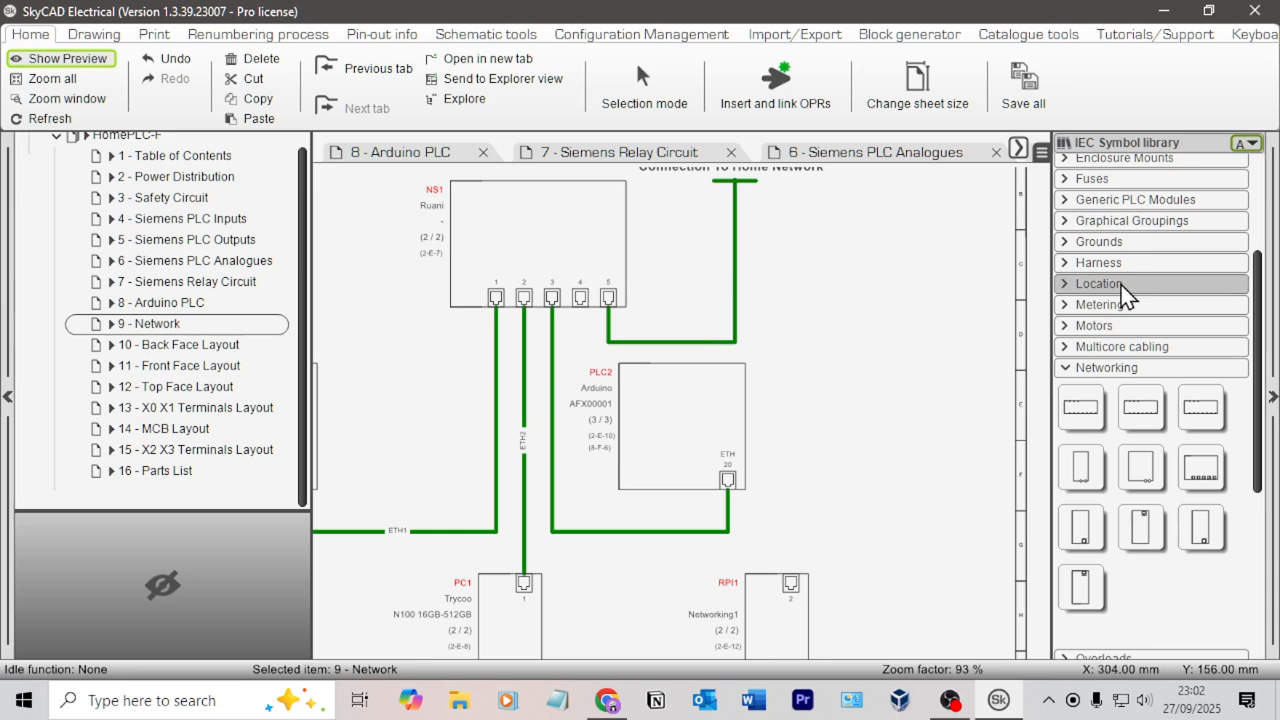
Draw a network connection from NS1's port 4 down and across to RPI1's communication port
scroll(1140, 260, "up", 2)
scroll(1110, 252, "up", 2)
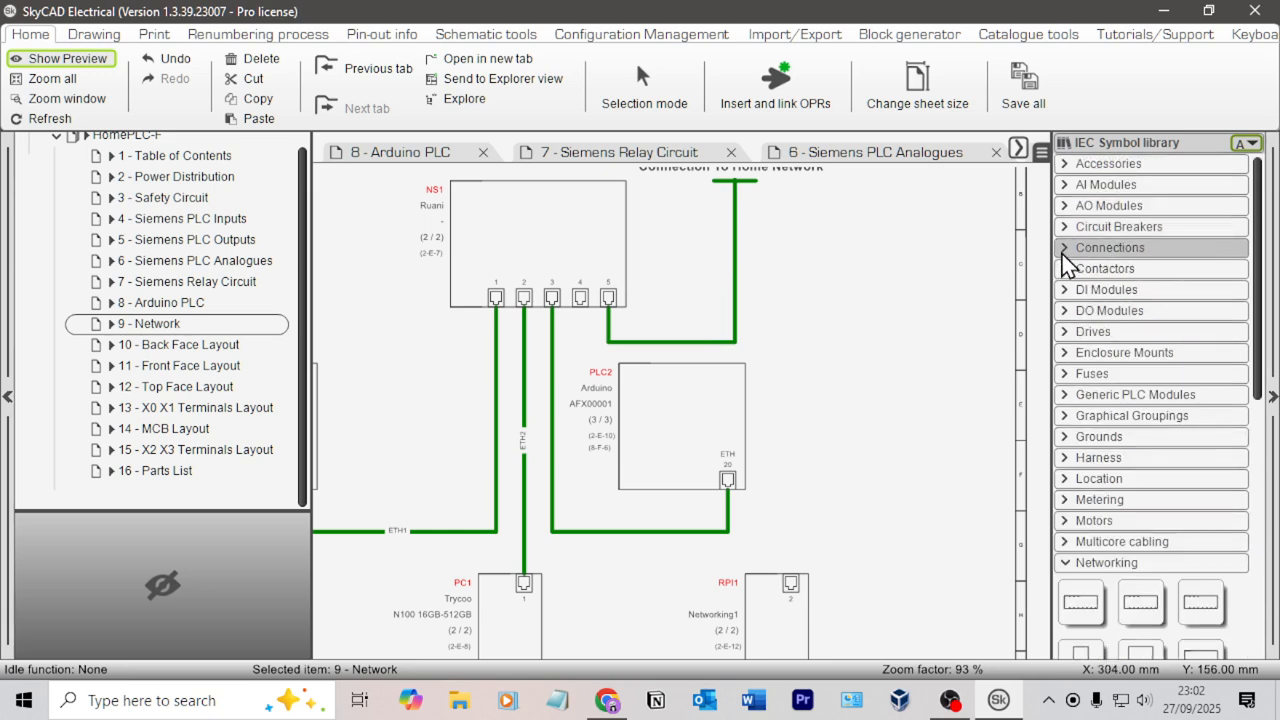
left_click(1066, 258)
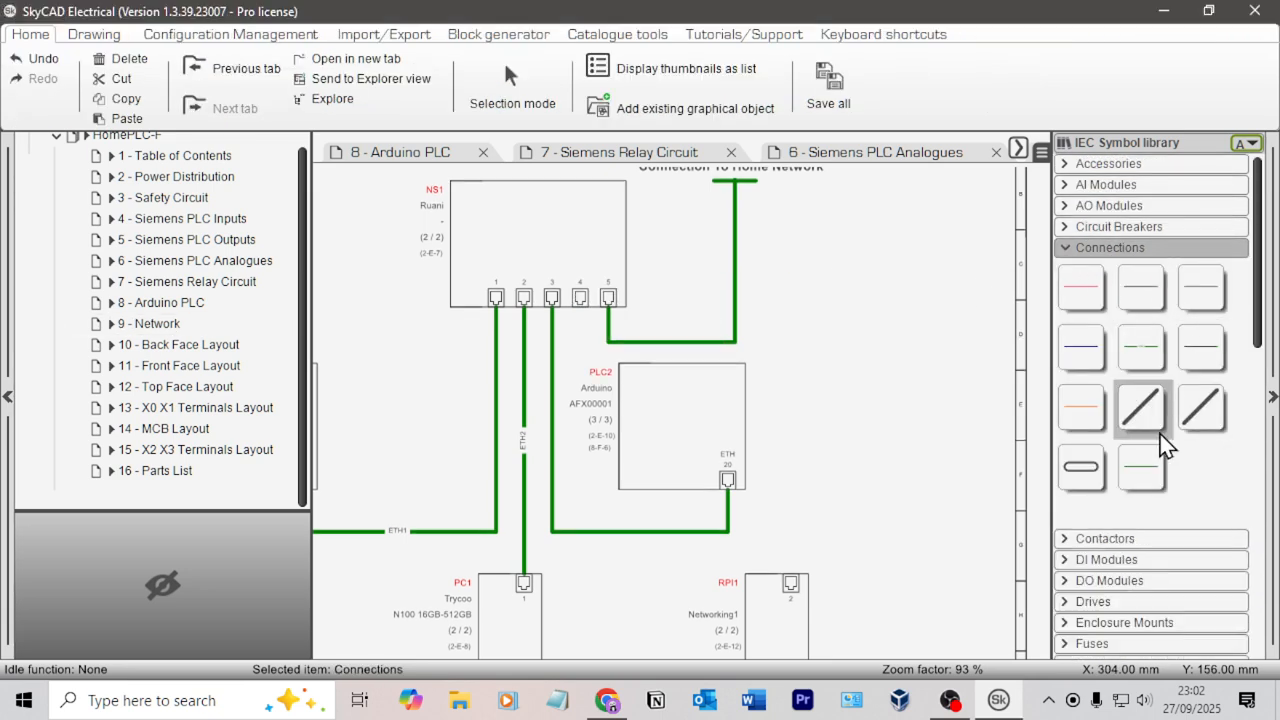
left_click(1141, 467)
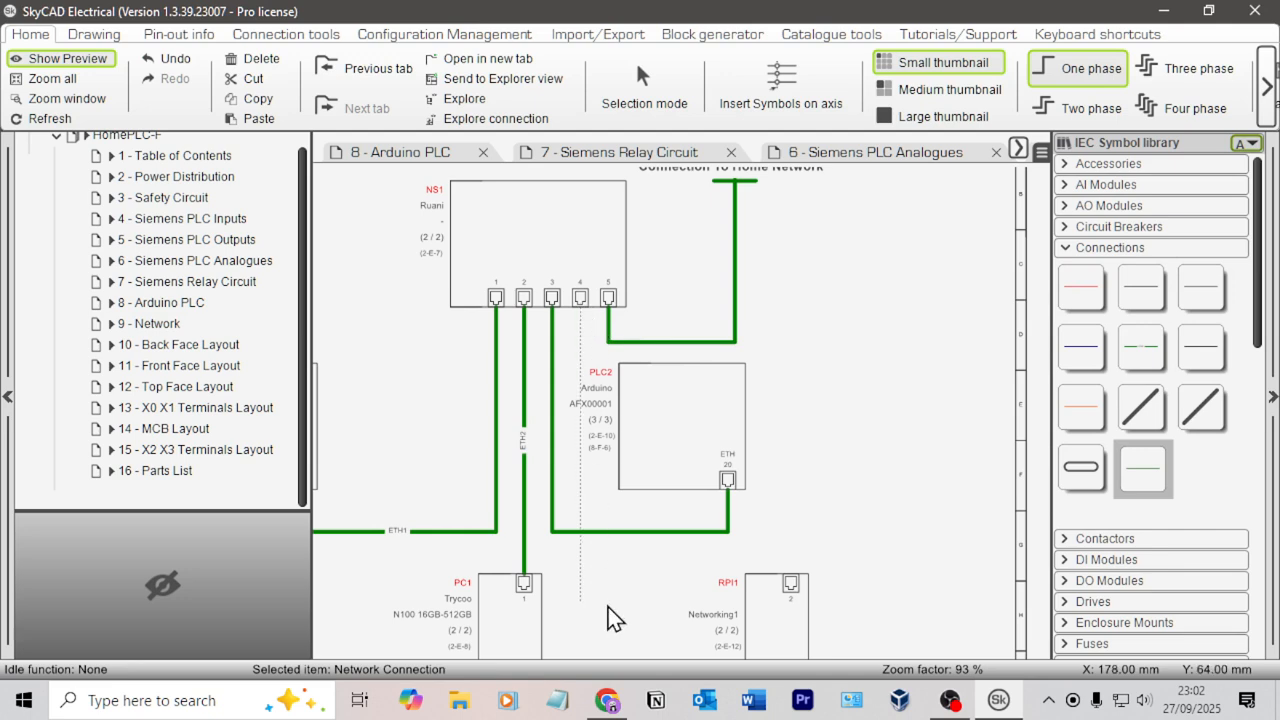
mouse_move(609, 614)
middle_mouse_down()
mouse_move(614, 250)
mouse_move(634, 346)
middle_mouse_up()
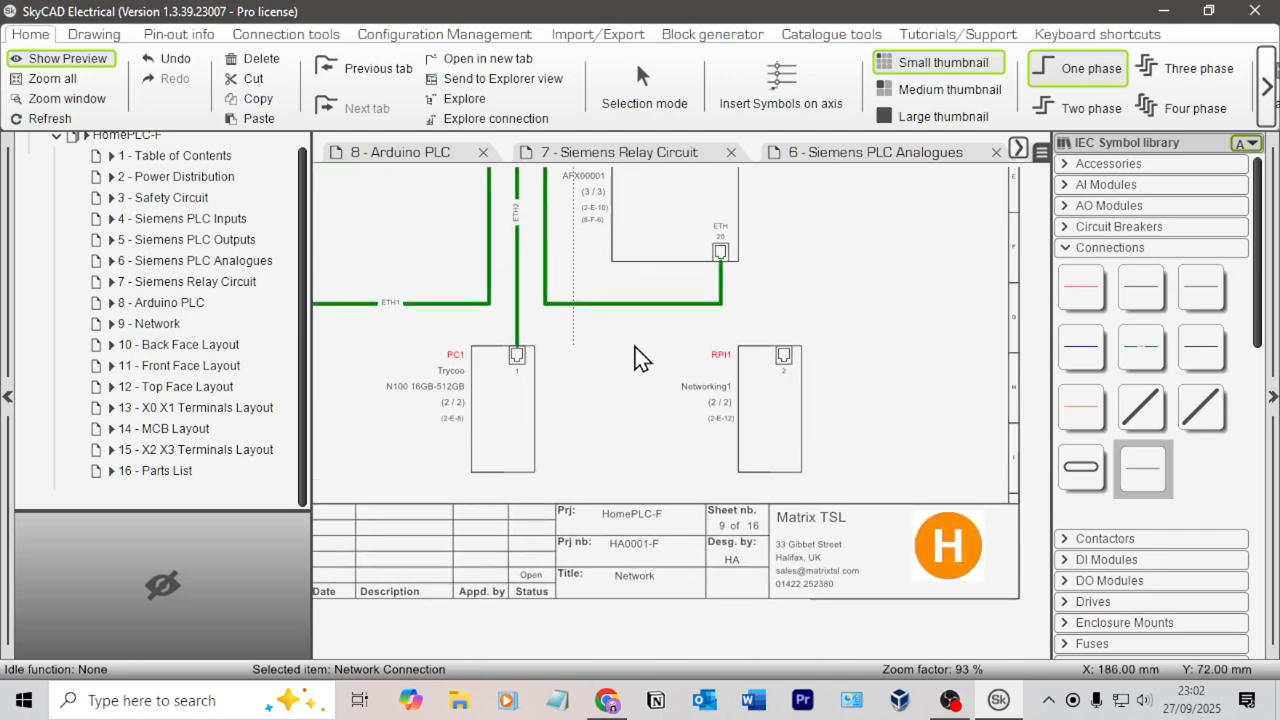
left_click(641, 339)
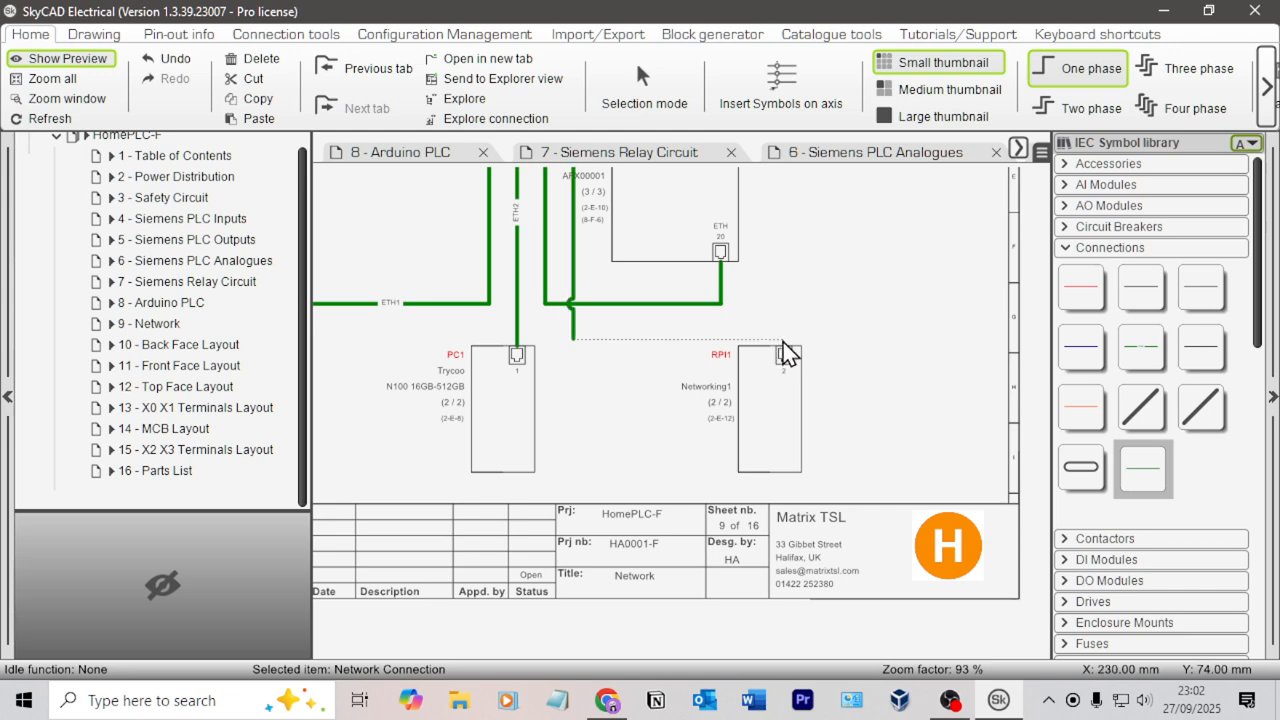
left_click(783, 342)
key("Escape")
scroll(836, 269, "down", 1)
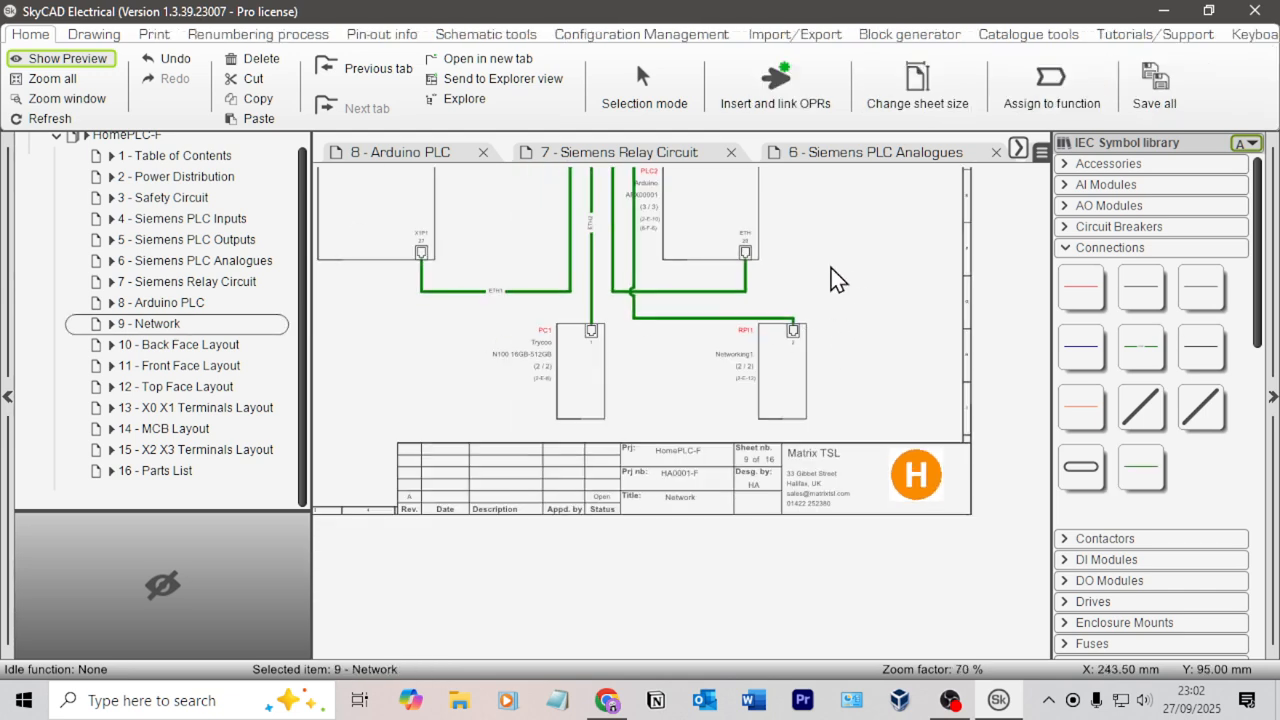
middle_click_drag(832, 269, 868, 463)
scroll(868, 463, "down", 1)
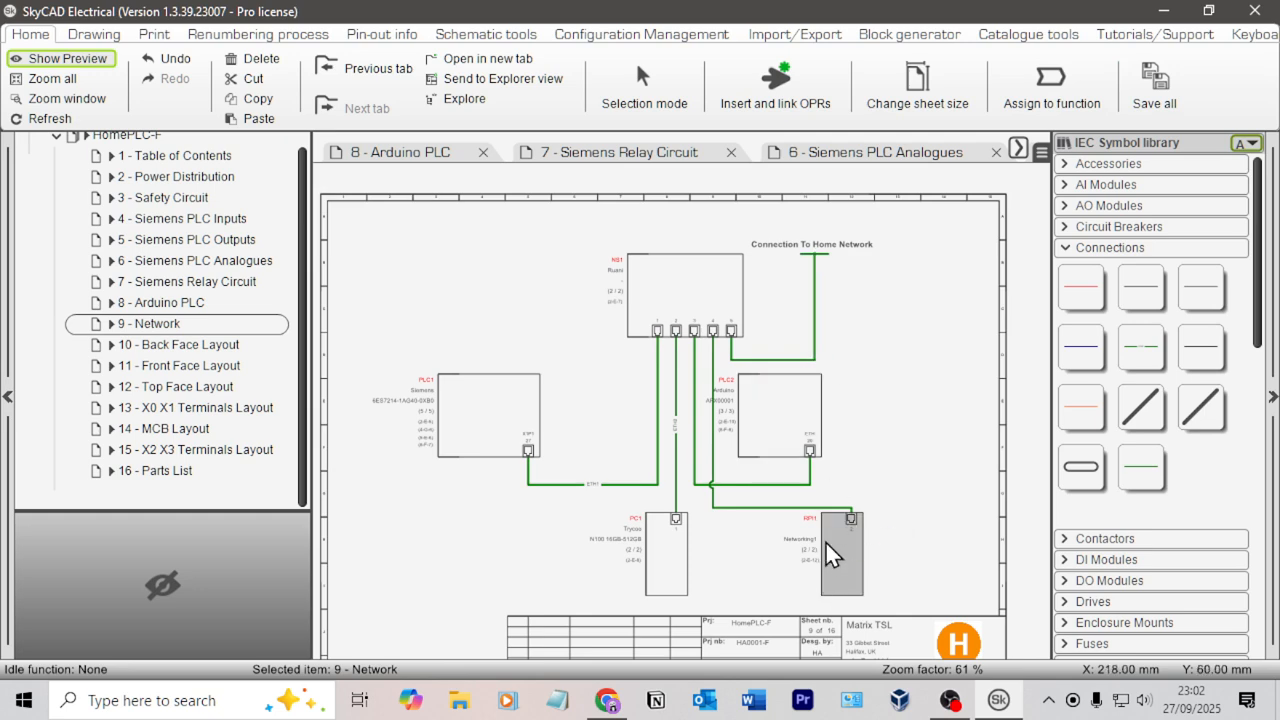
On the Power Distribution sheet, place two copies of MCB4's X0 terminal side by side above RPI1
left_click(186, 182)
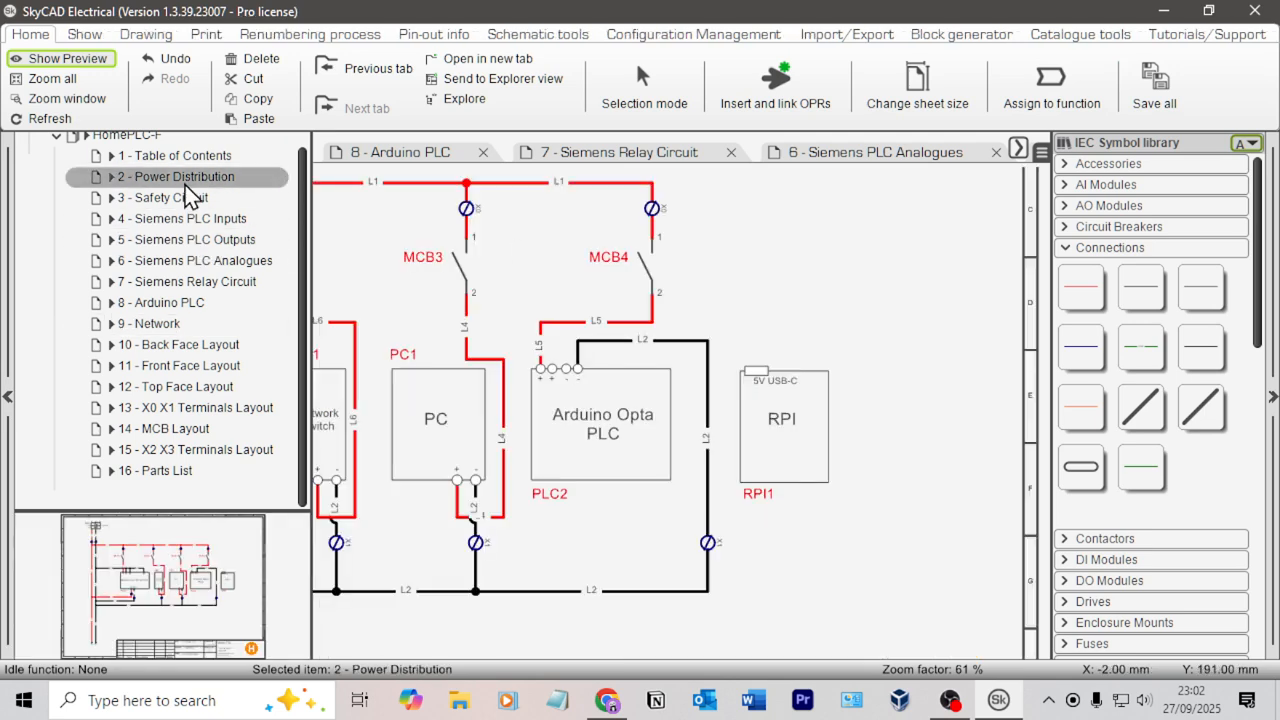
scroll(750, 285, "down", 1)
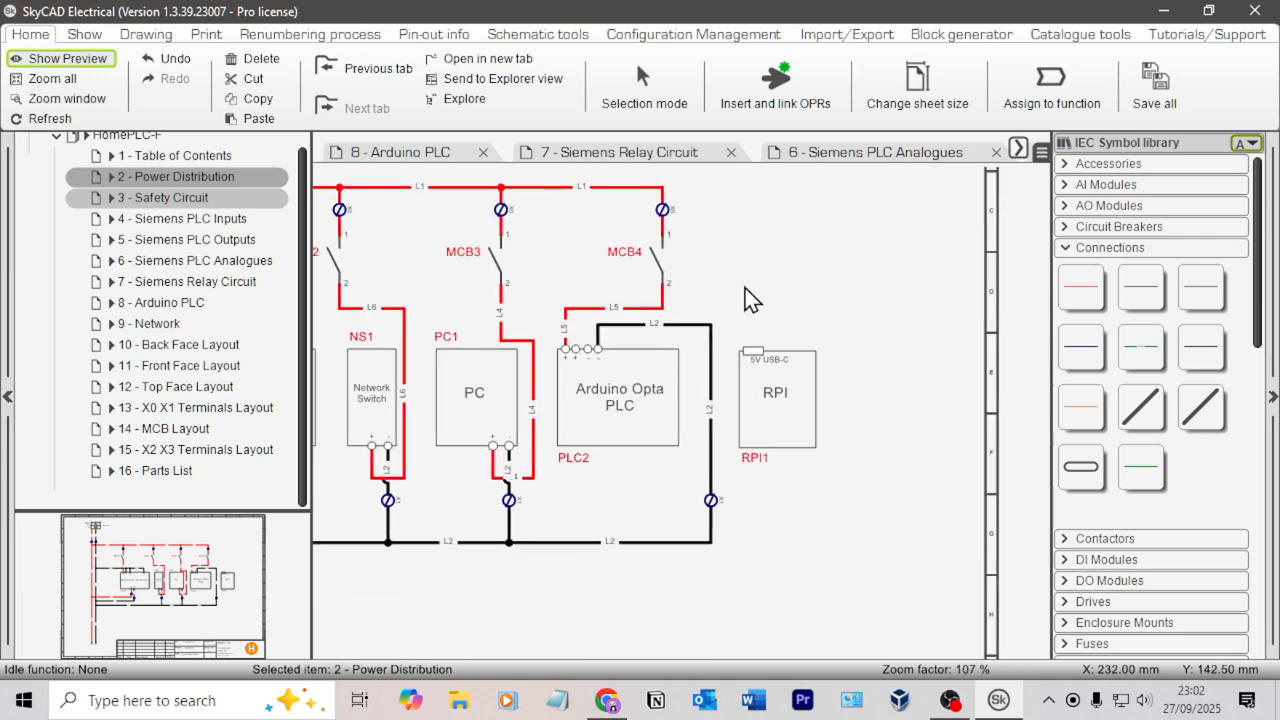
scroll(917, 335, "up", 1)
middle_click_drag(941, 336, 745, 323)
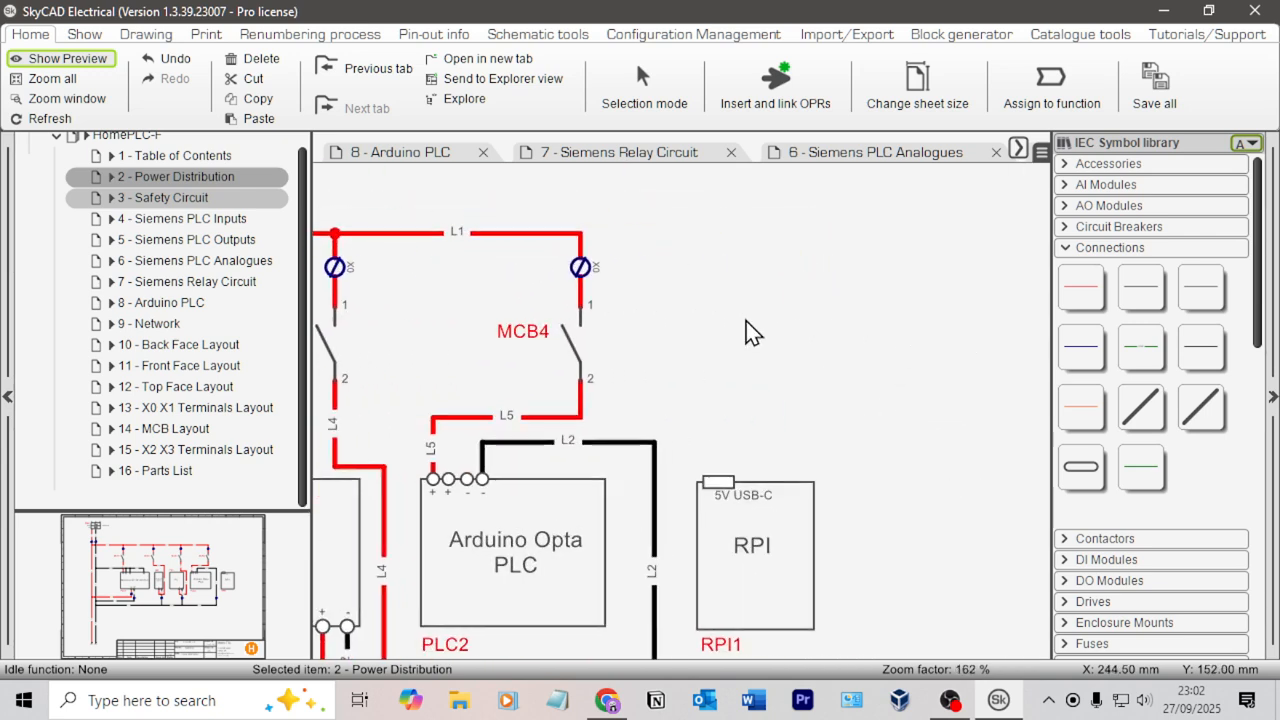
scroll(599, 300, "down", 1)
middle_click_drag(603, 270, 736, 302)
mouse_move(458, 305)
middle_mouse_down()
mouse_move(863, 251)
mouse_move(809, 286)
mouse_move(717, 309)
mouse_move(443, 309)
middle_mouse_up()
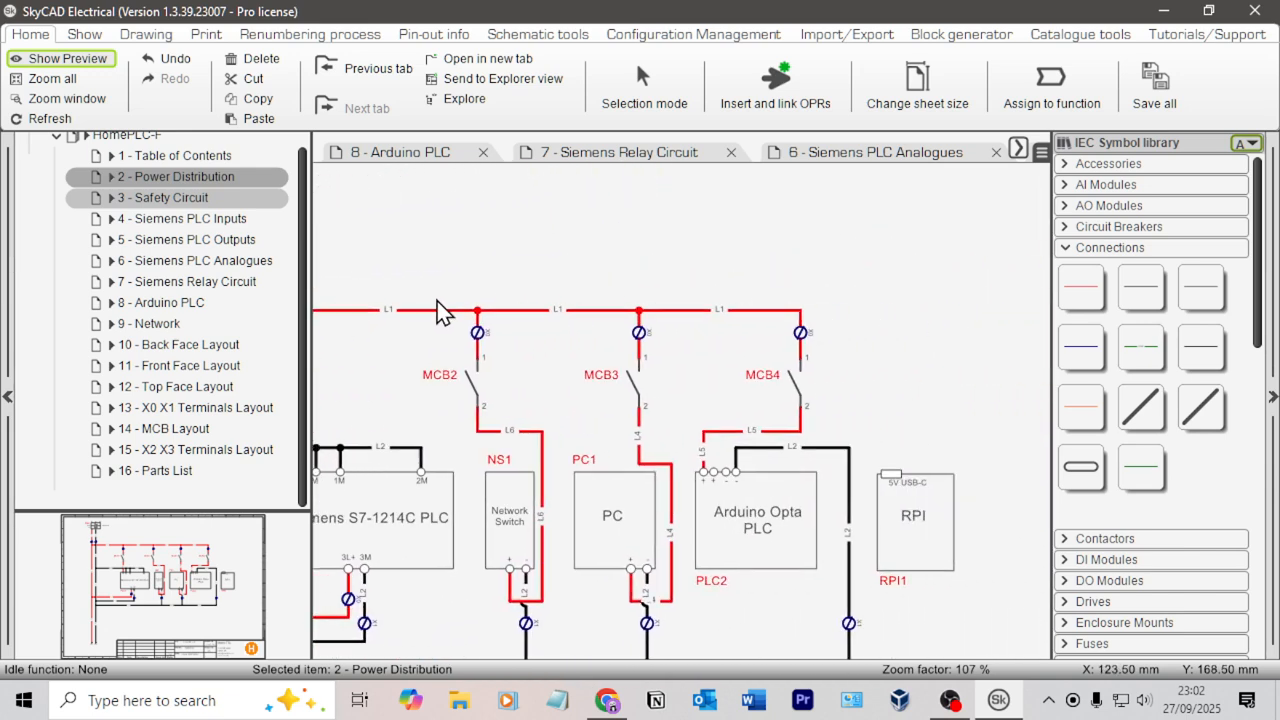
scroll(618, 335, "up", 3)
middle_click_drag(808, 362, 509, 360)
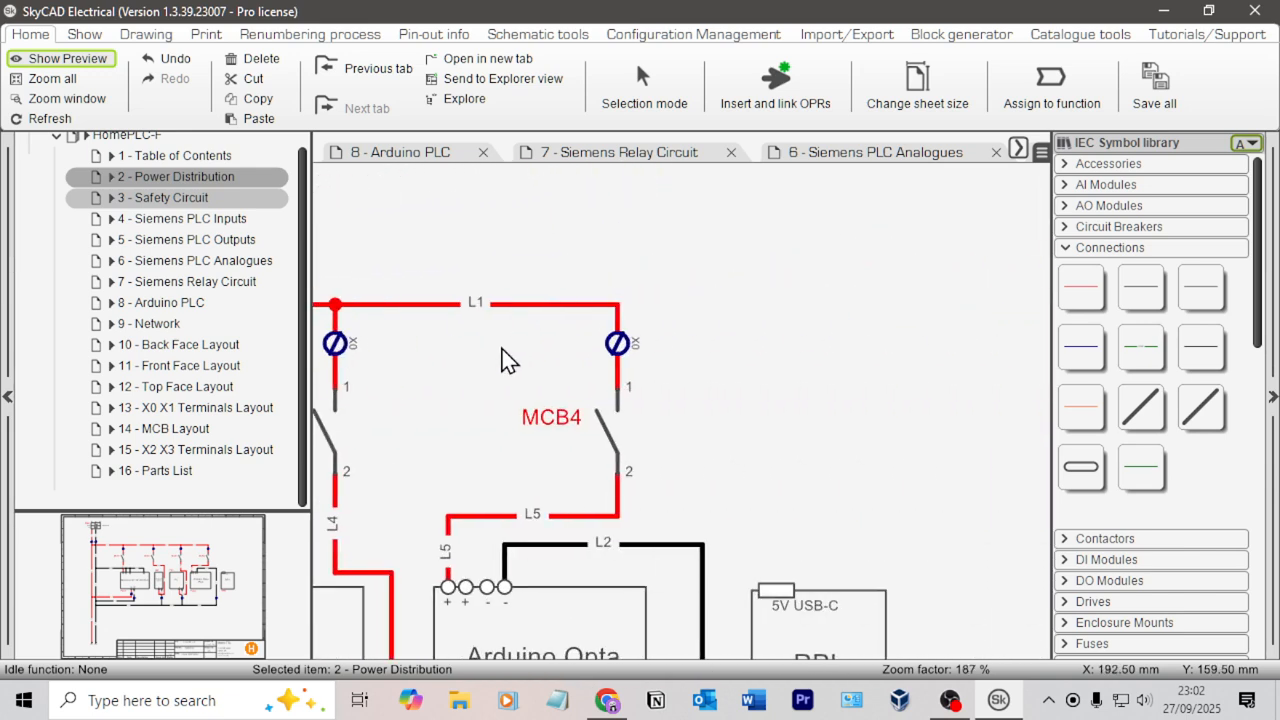
left_click(619, 346)
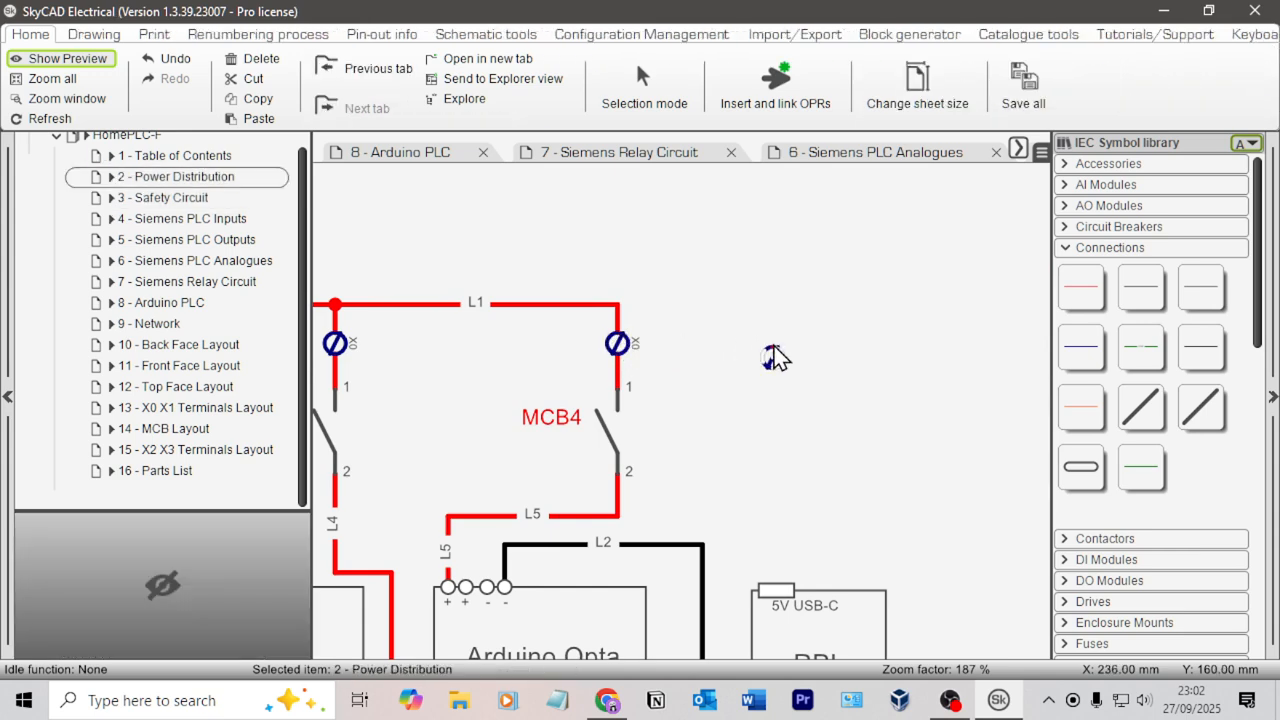
left_click(773, 341)
left_click(773, 344)
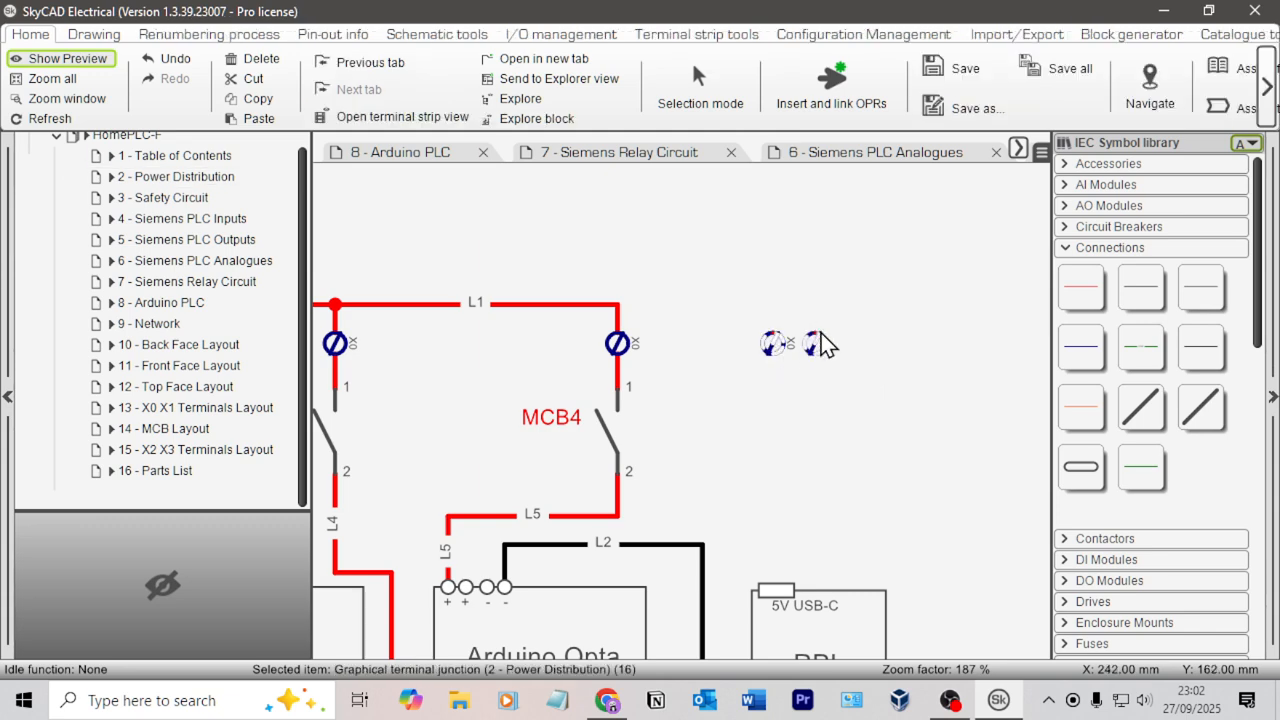
left_click(821, 336)
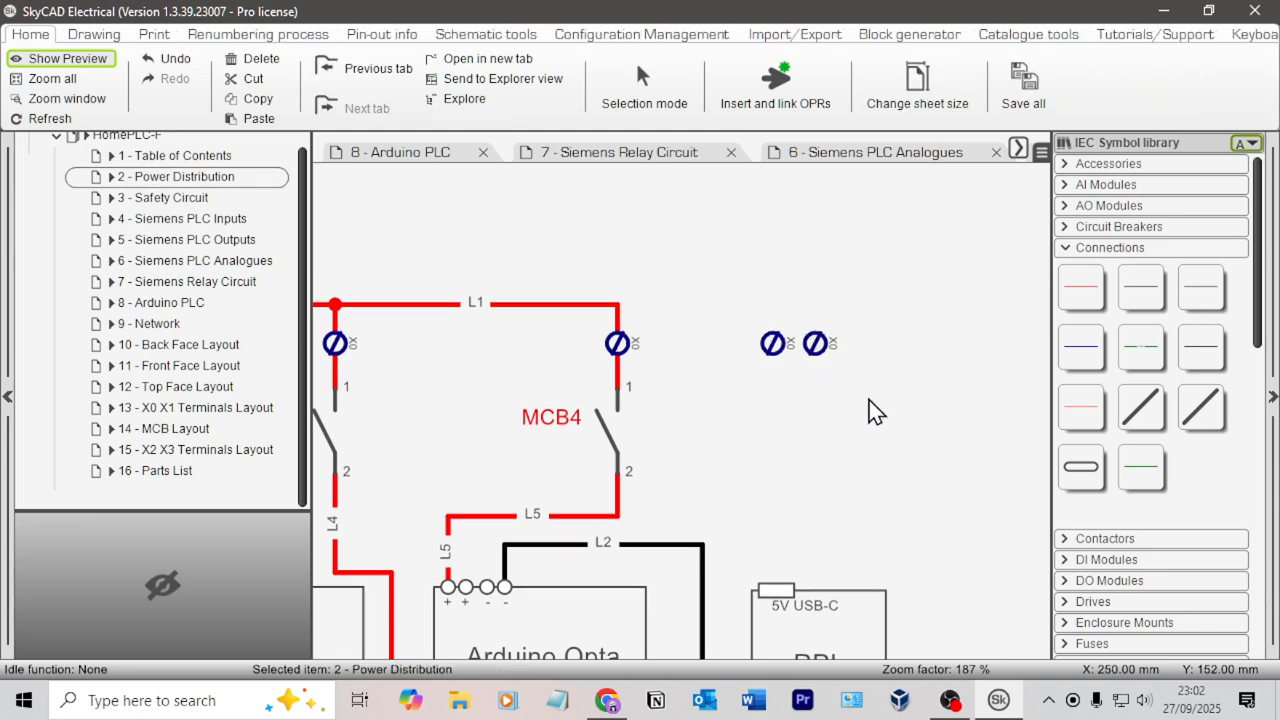
Assign the right-hand copied terminal above RPI1 to terminal strip Panel1-X1
scroll(856, 390, "down", 1)
double_click(817, 352)
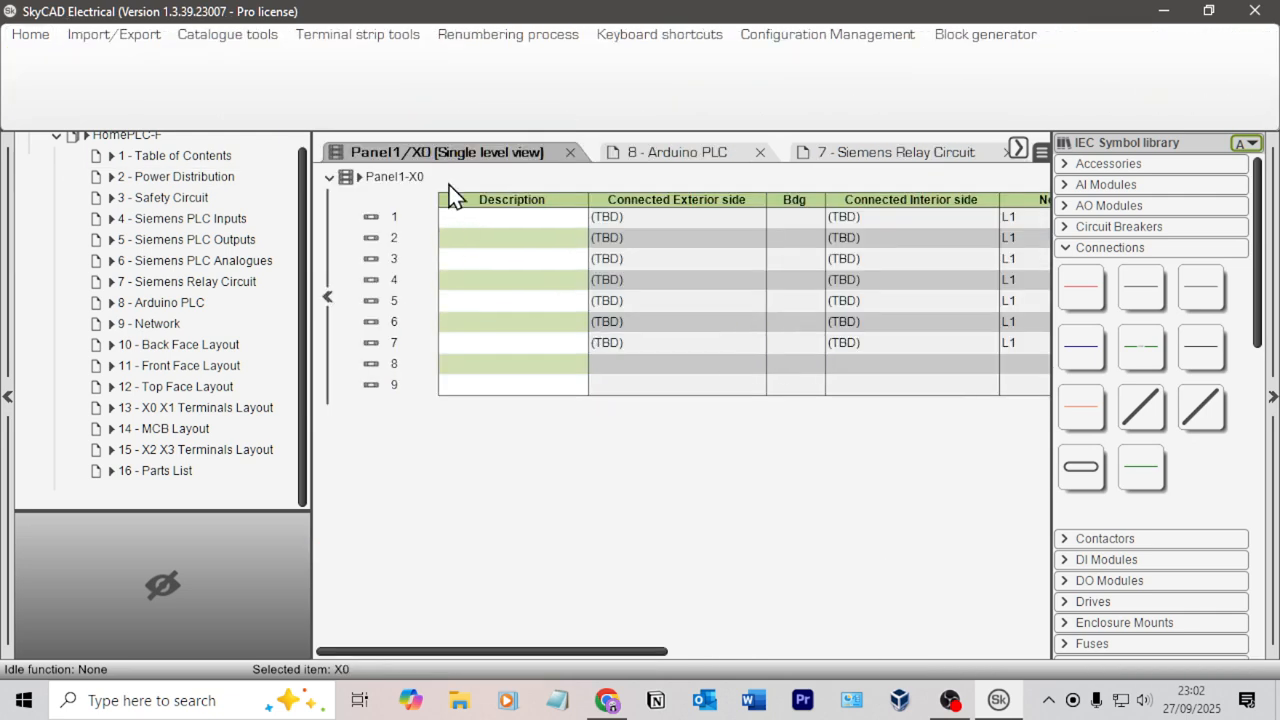
left_click(570, 152)
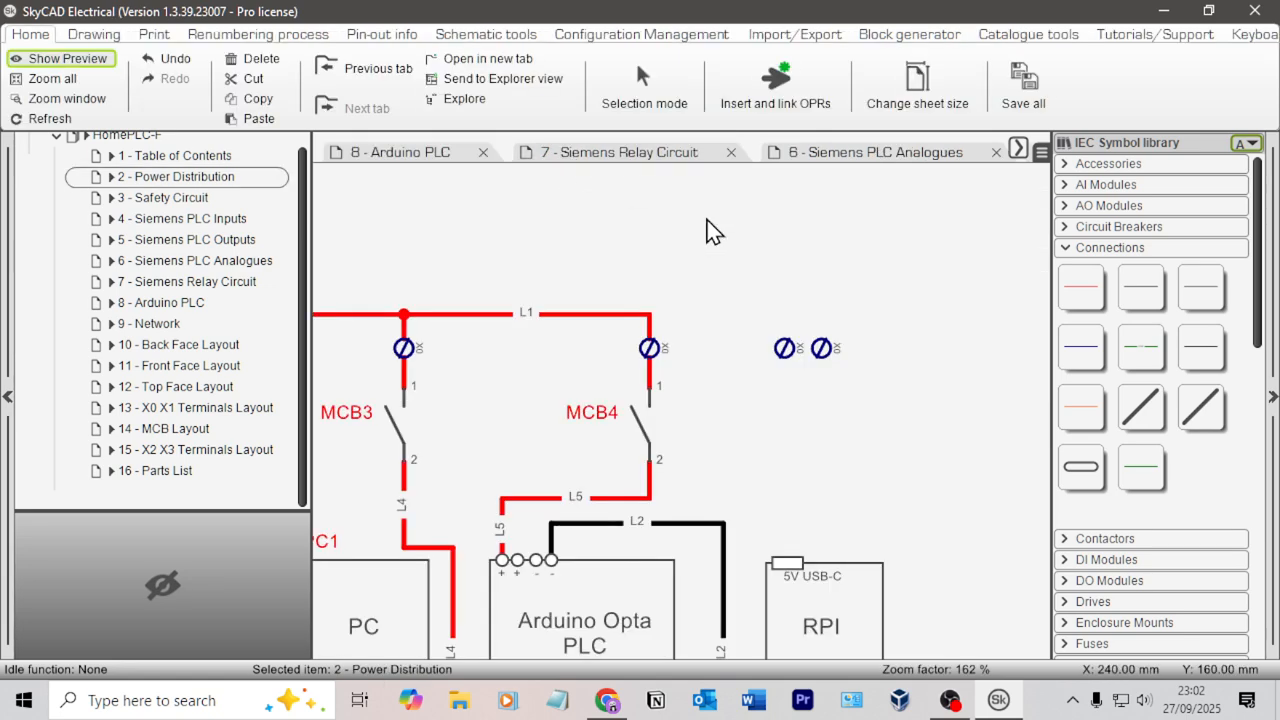
left_click(822, 348)
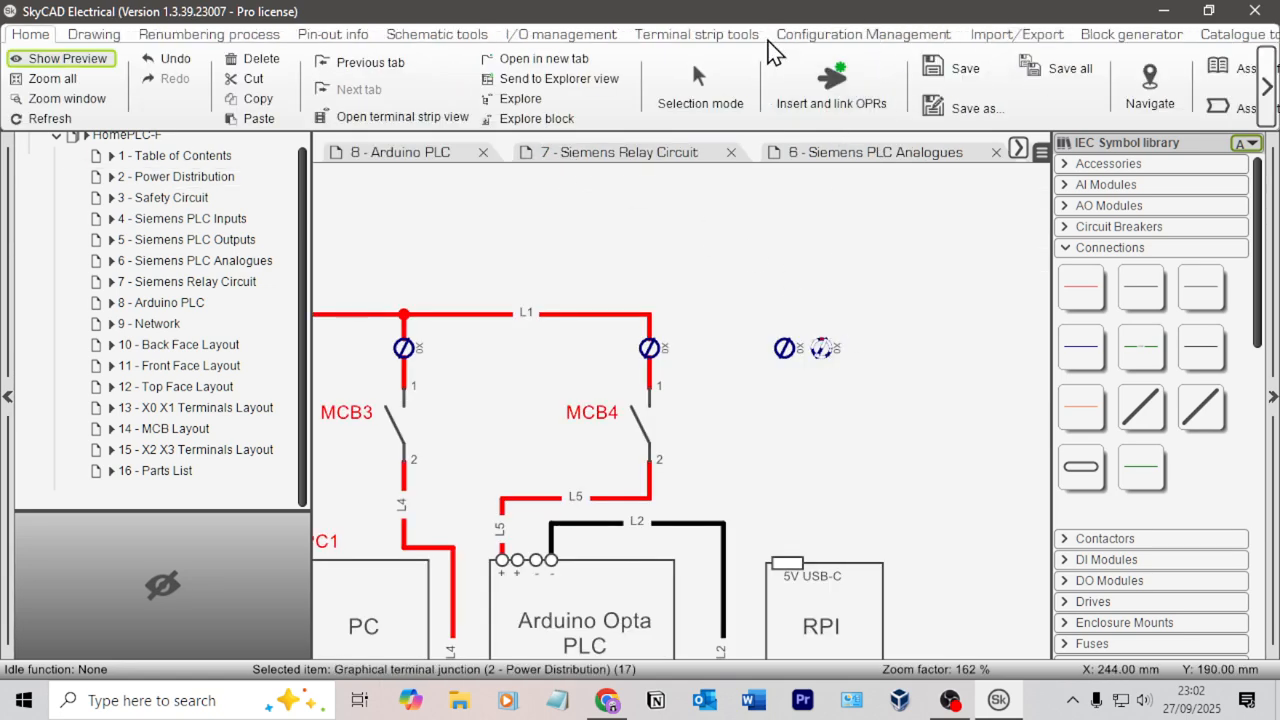
left_click(668, 36)
left_click(134, 100)
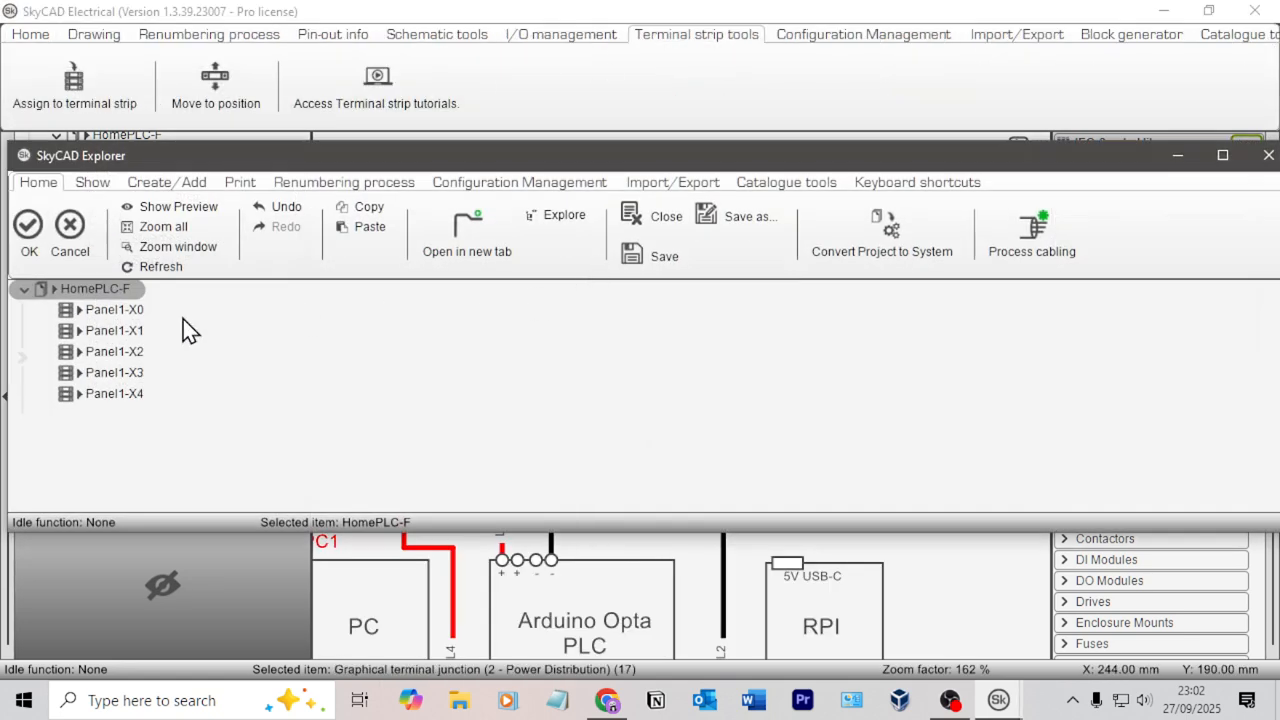
left_click(105, 331)
left_click(32, 226)
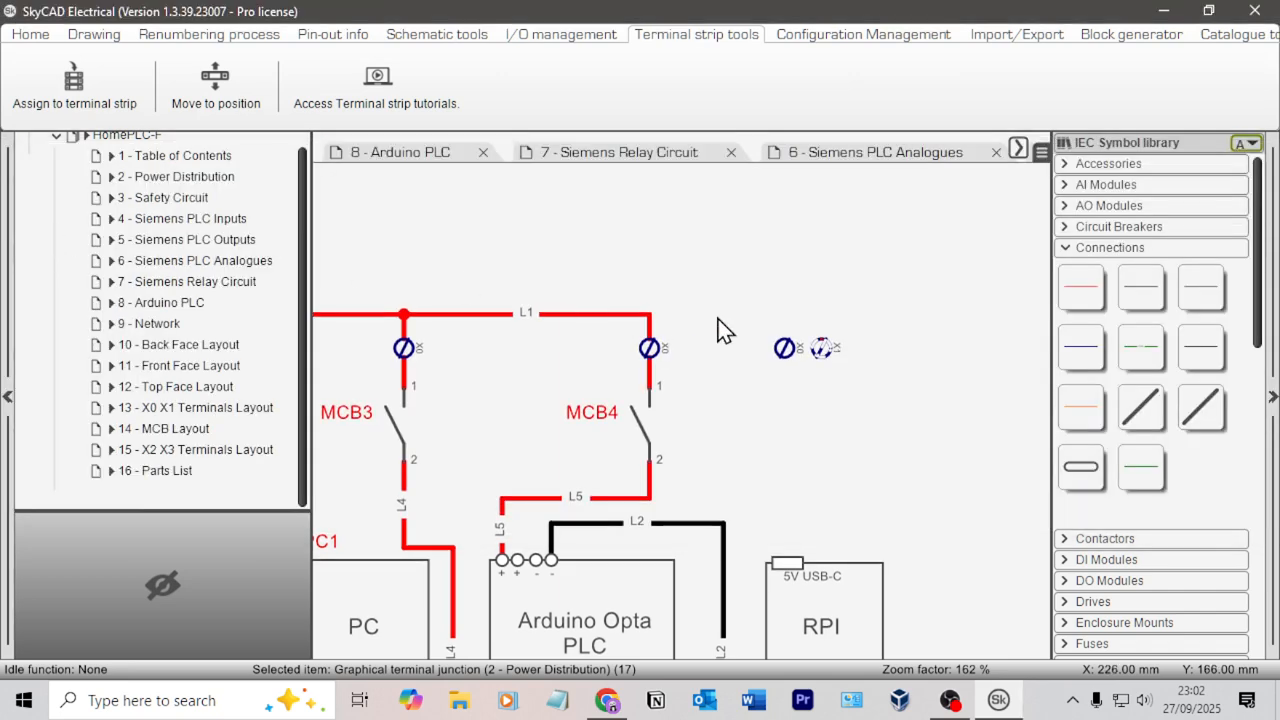
Extend the L1 supply with a power connection from above MCB4 to the new X0 terminal
left_click(1083, 292)
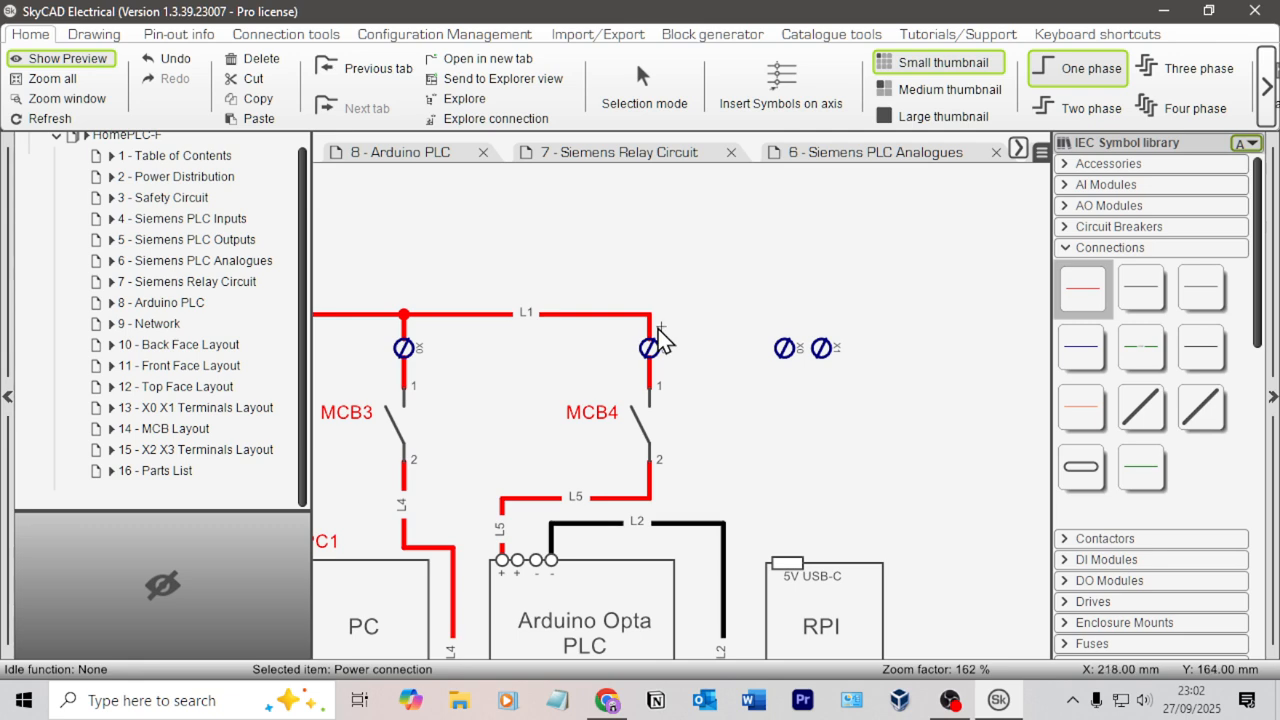
left_click(786, 316)
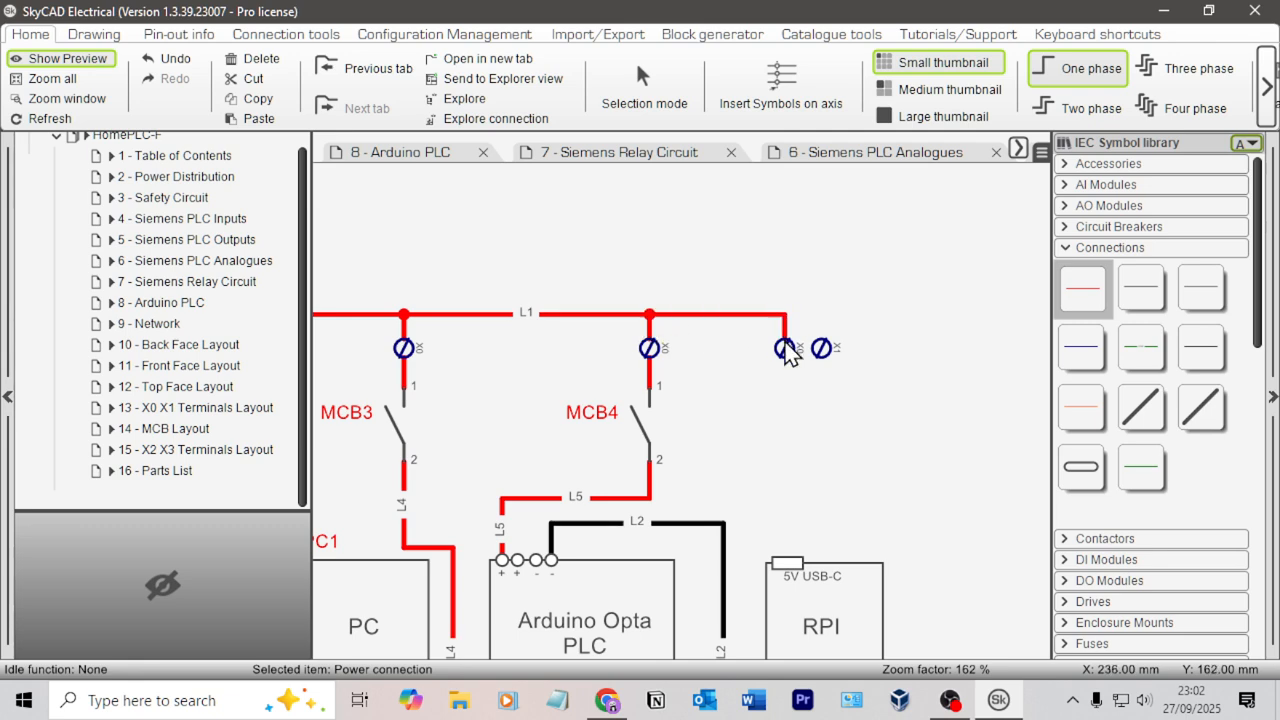
key("Escape")
Move RPI1 further right and place the new X1 terminal beside the one on PLC2's L2 line
scroll(905, 310, "down", 5)
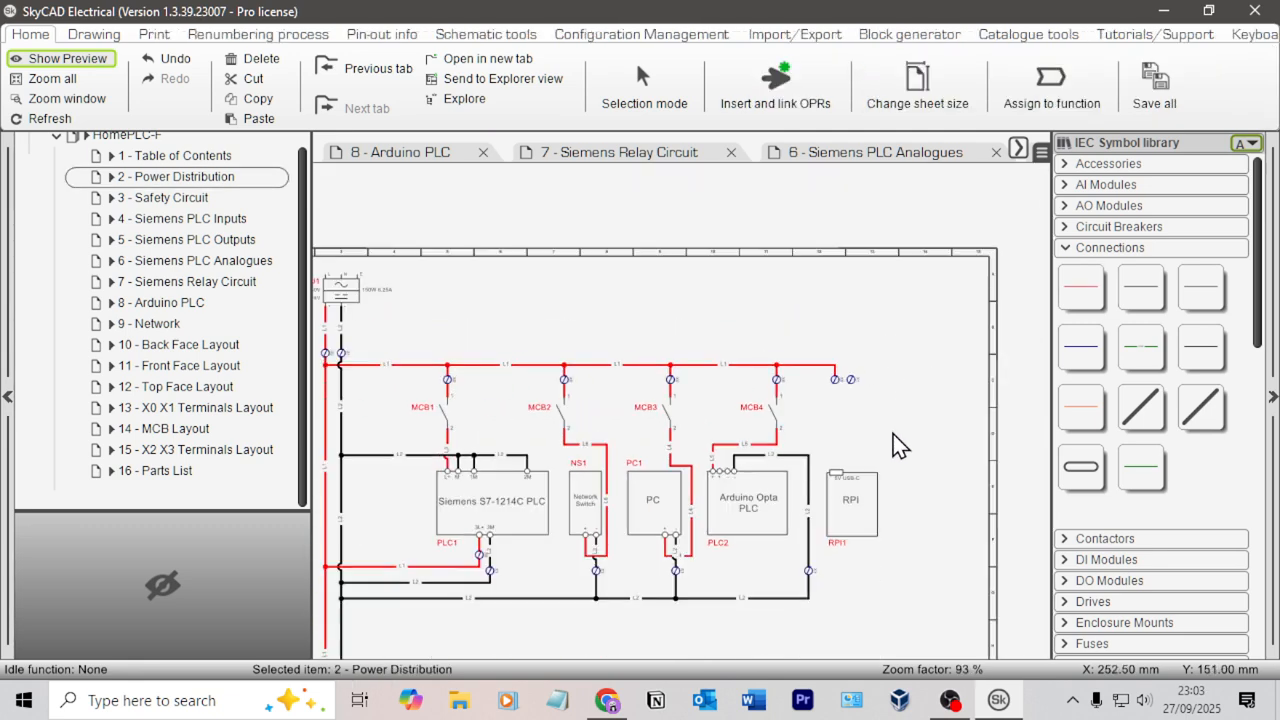
scroll(900, 330, "down", 2)
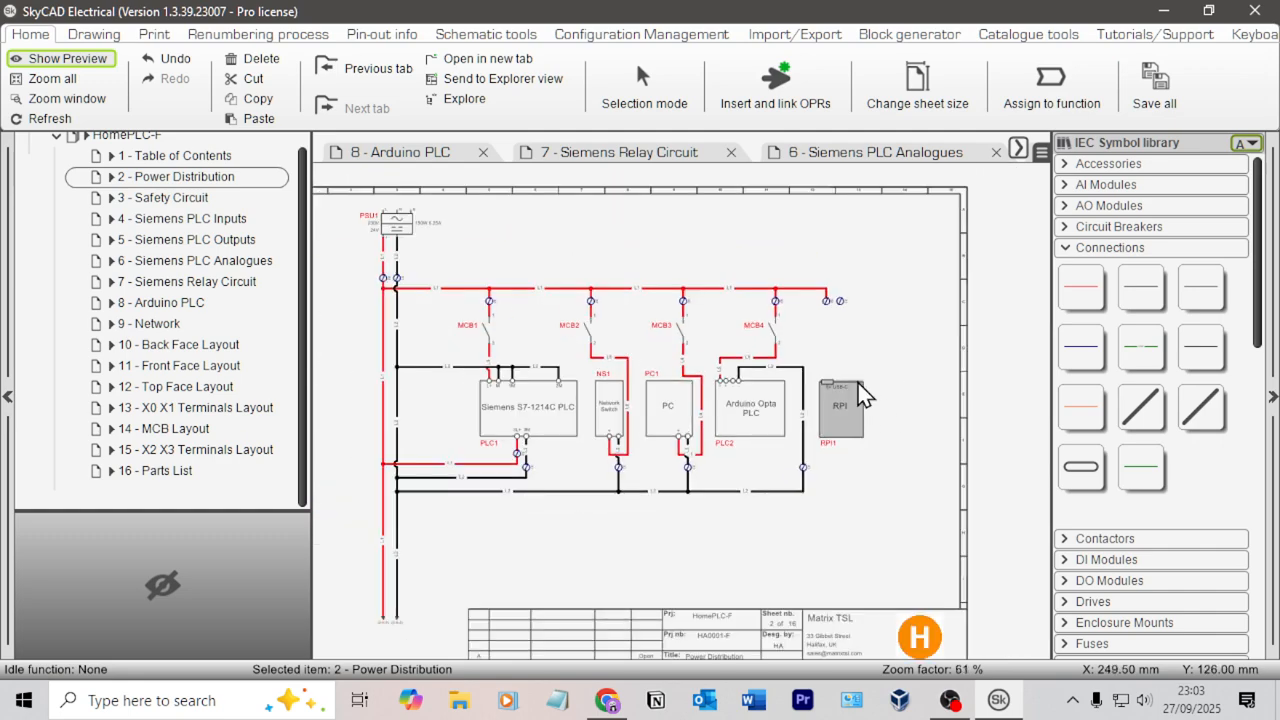
scroll(866, 394, "up", 2)
scroll(770, 327, "down", 1)
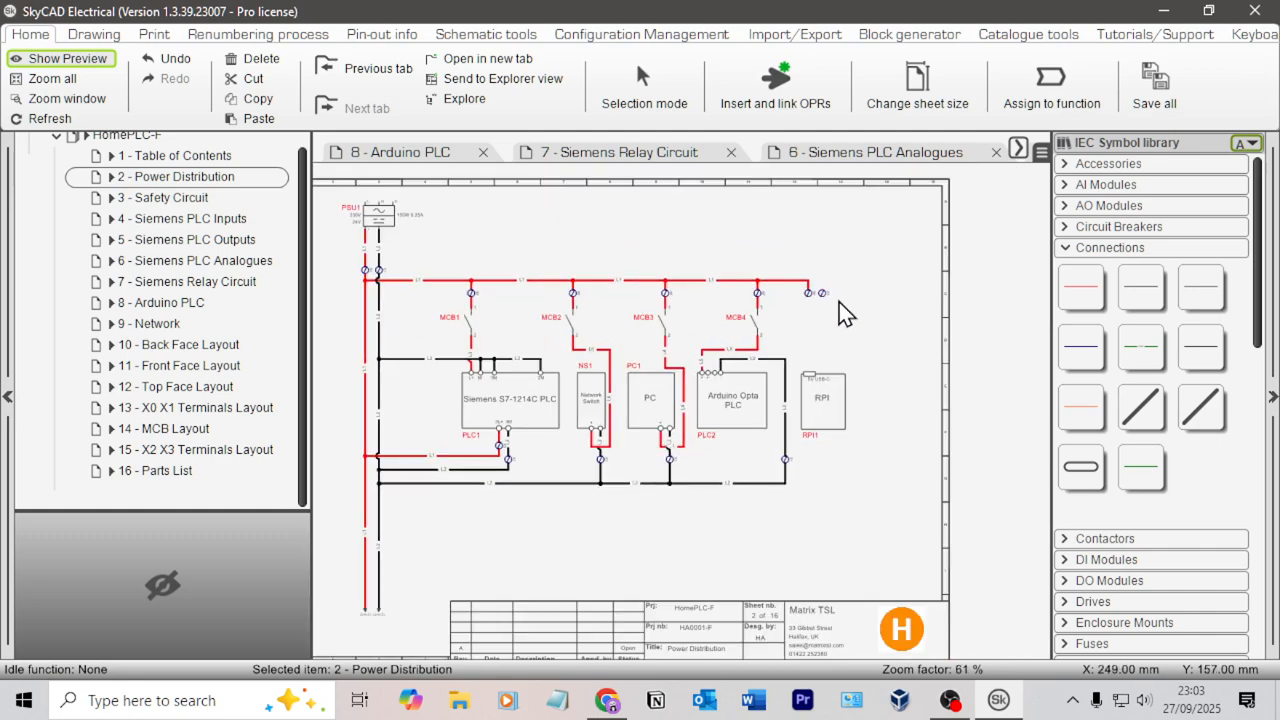
scroll(850, 350, "up", 4)
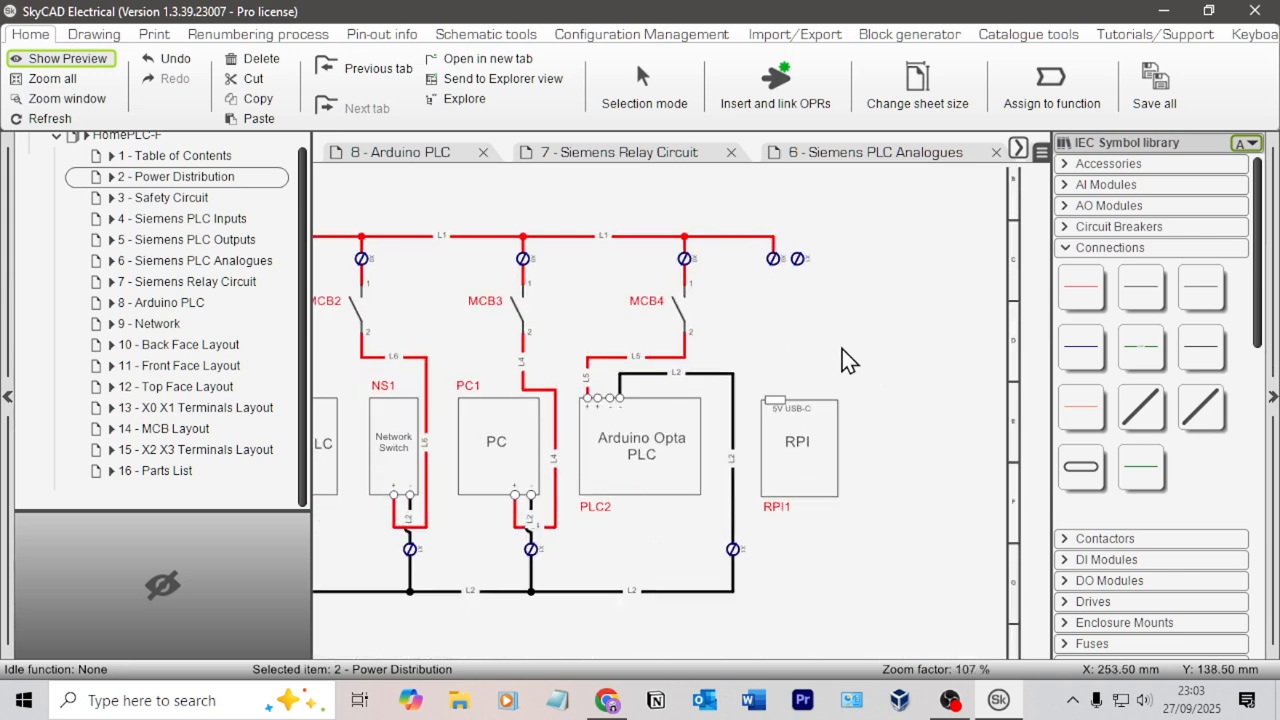
left_click_drag(830, 440, 878, 438)
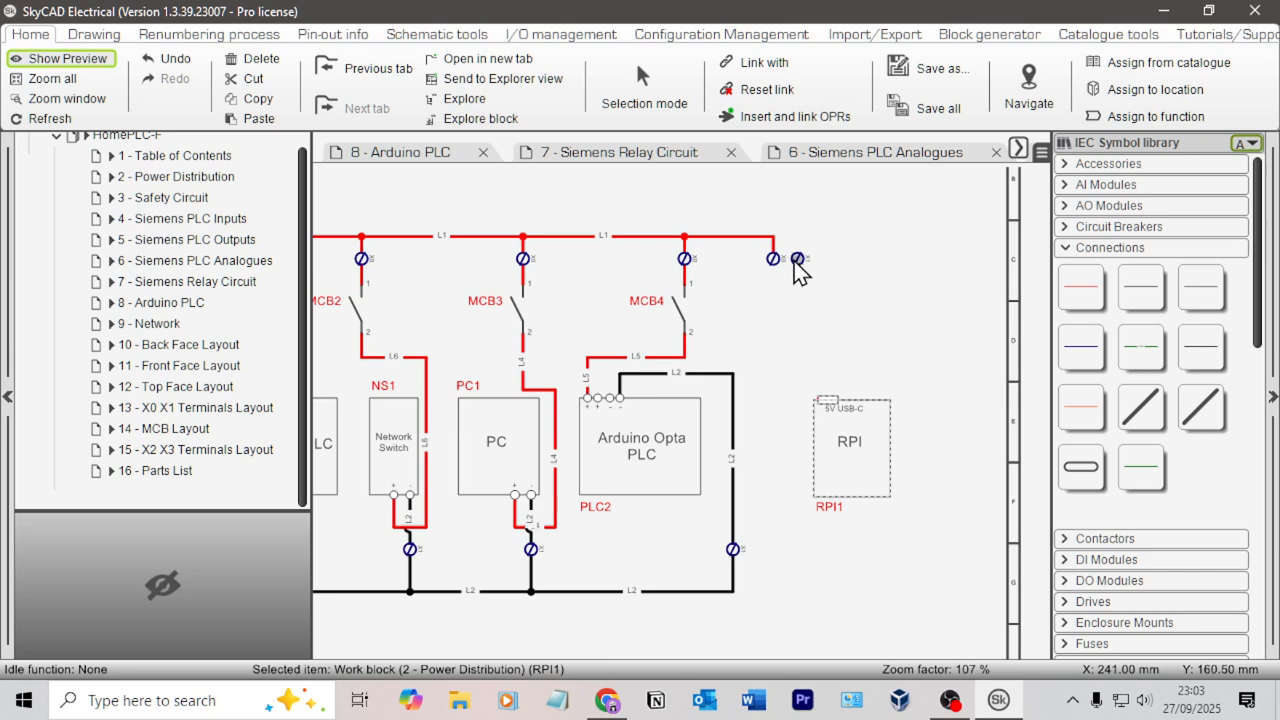
left_click_drag(796, 258, 767, 550)
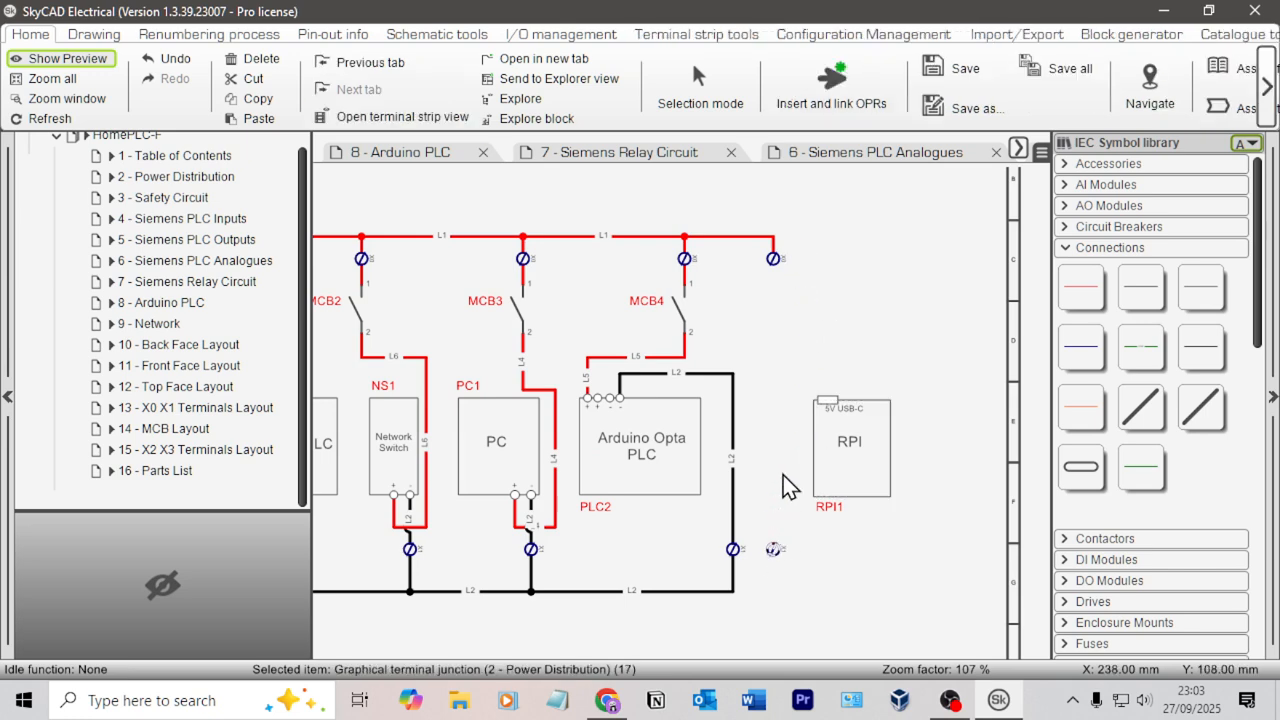
left_click(1088, 300)
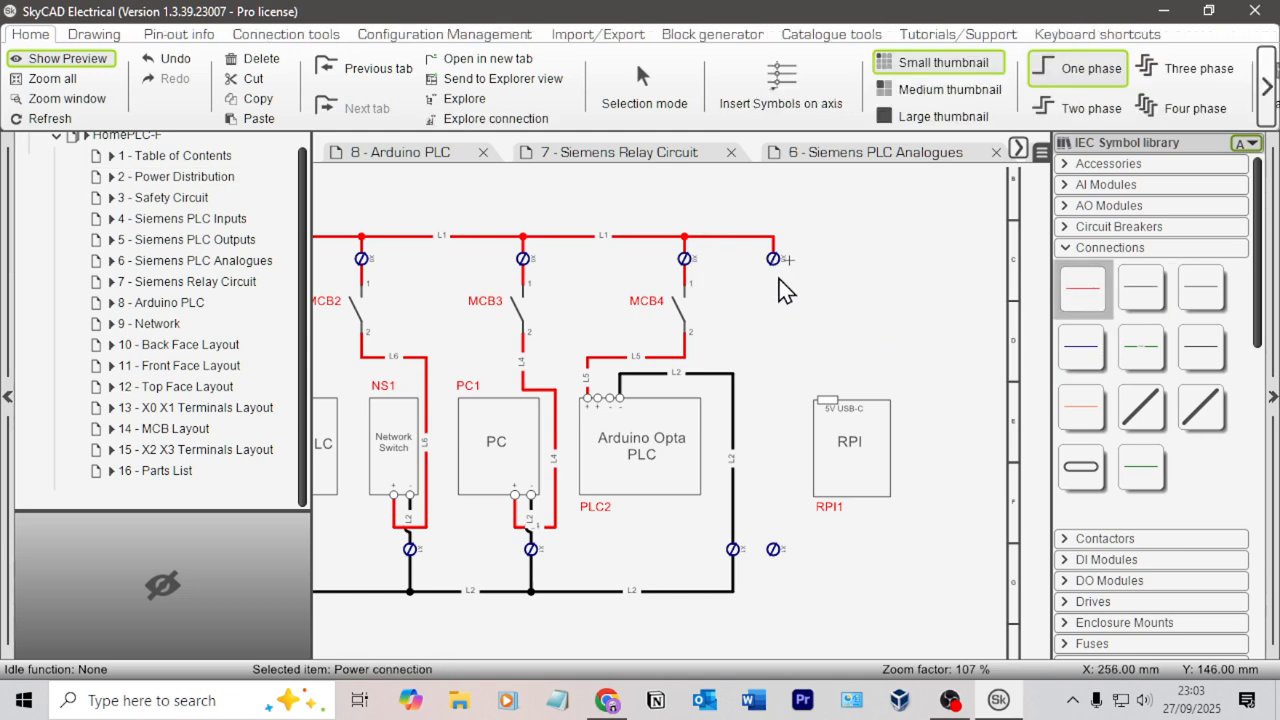
right_click(860, 304)
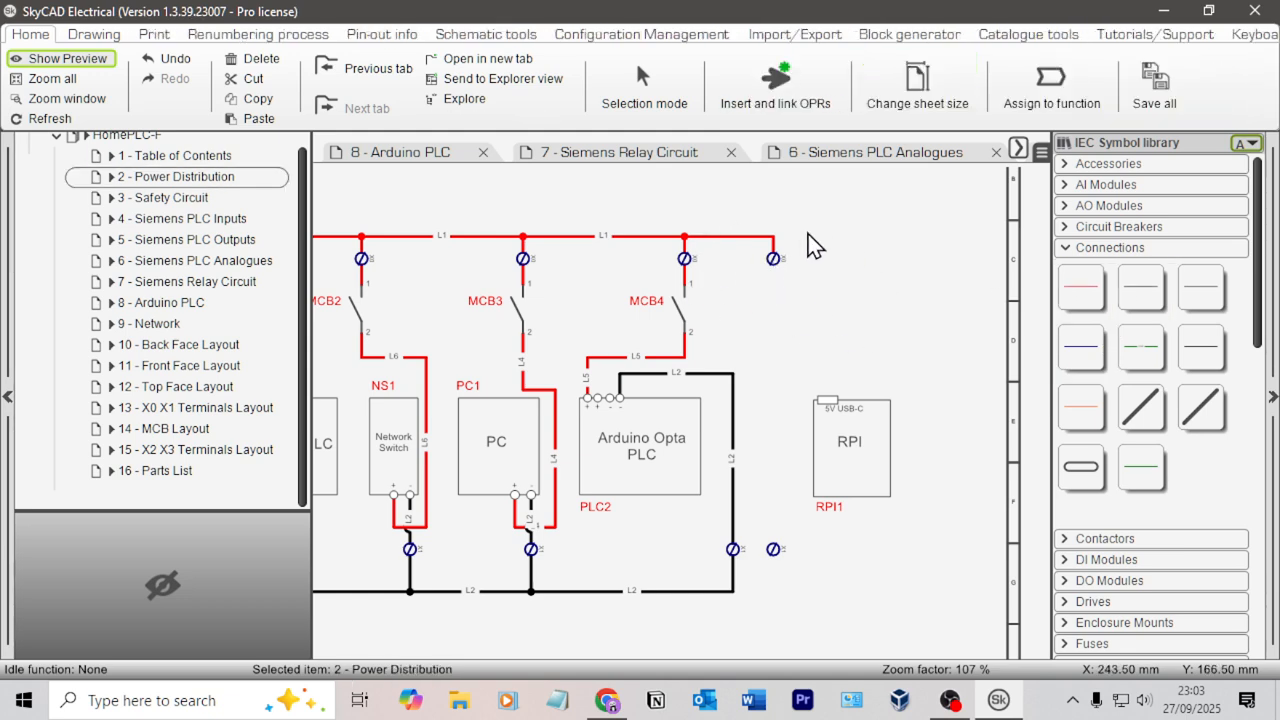
right_click(1086, 258)
left_click(1004, 275)
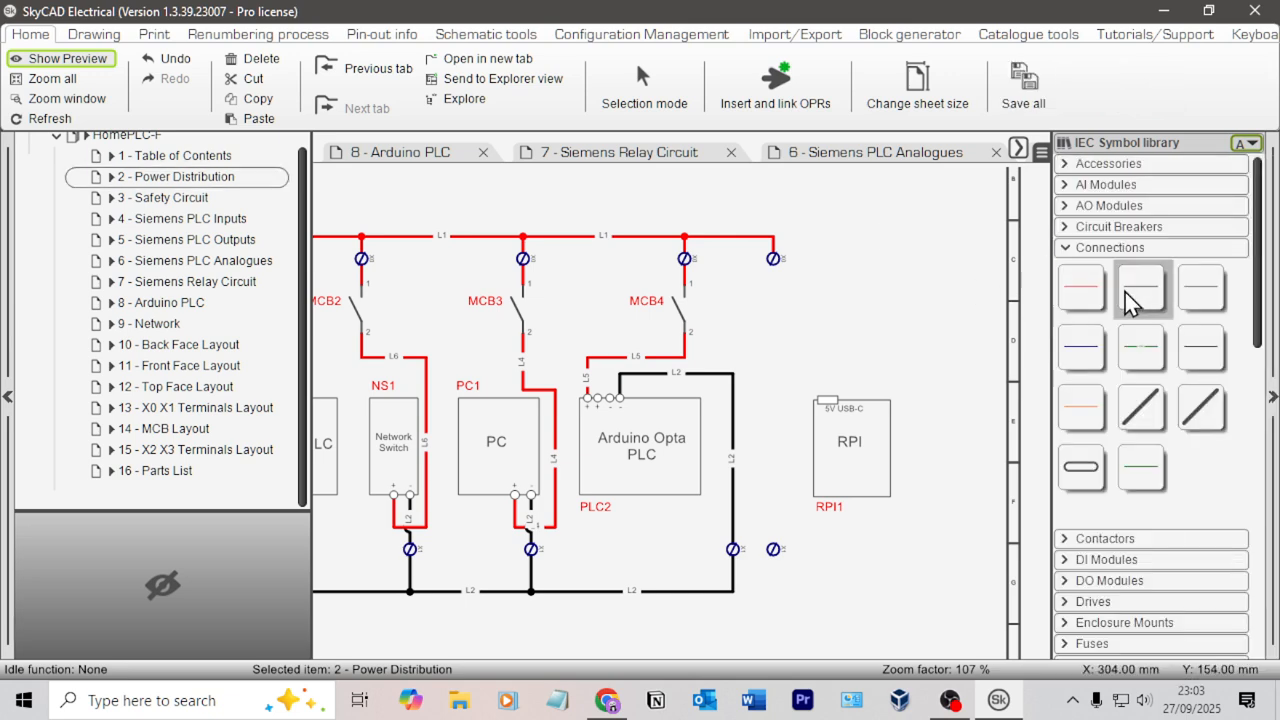
Place an AC/DC power supply symbol from the IEC library above RPI1, leaving a gap between the two
left_click(1071, 250)
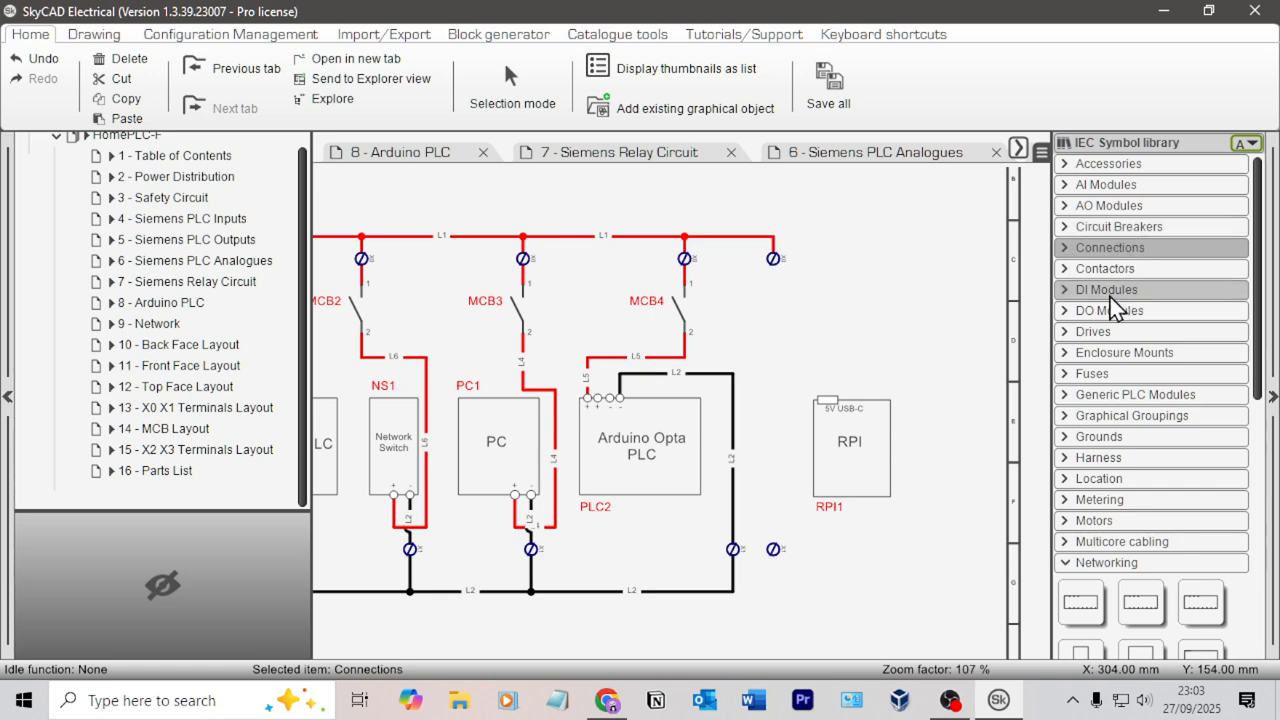
scroll(1130, 351, "down", 10)
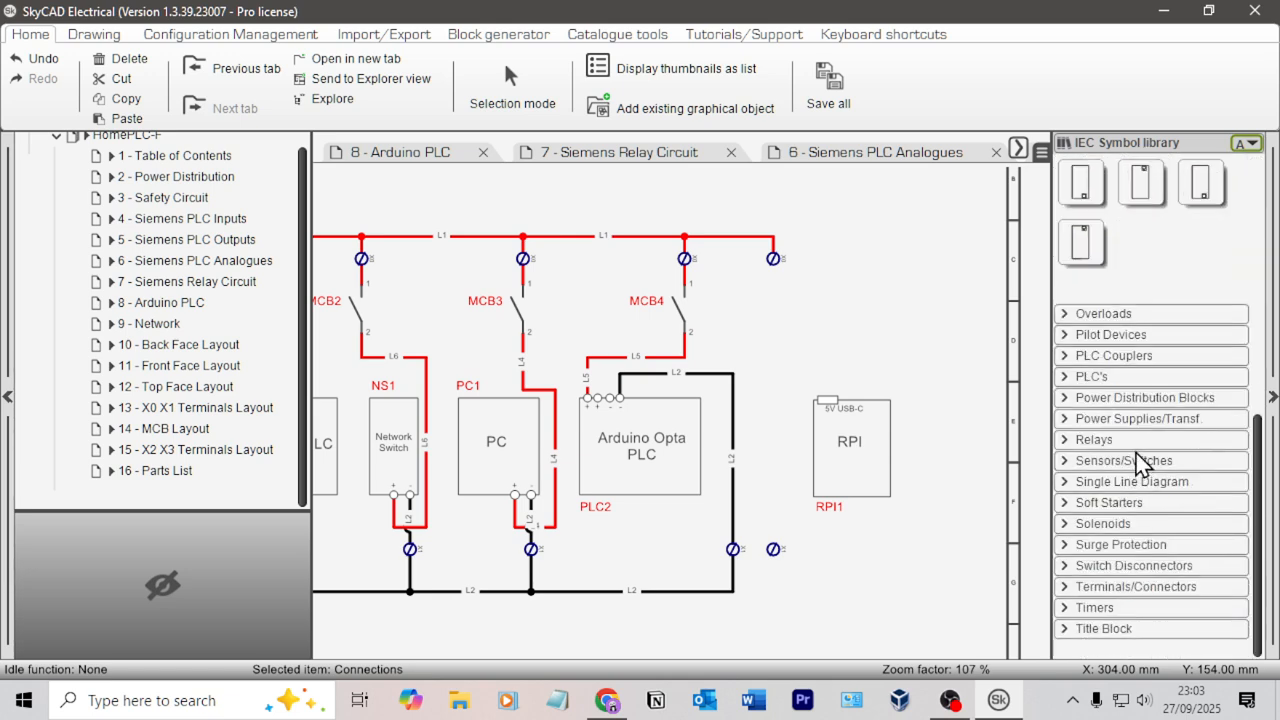
left_click(1063, 396)
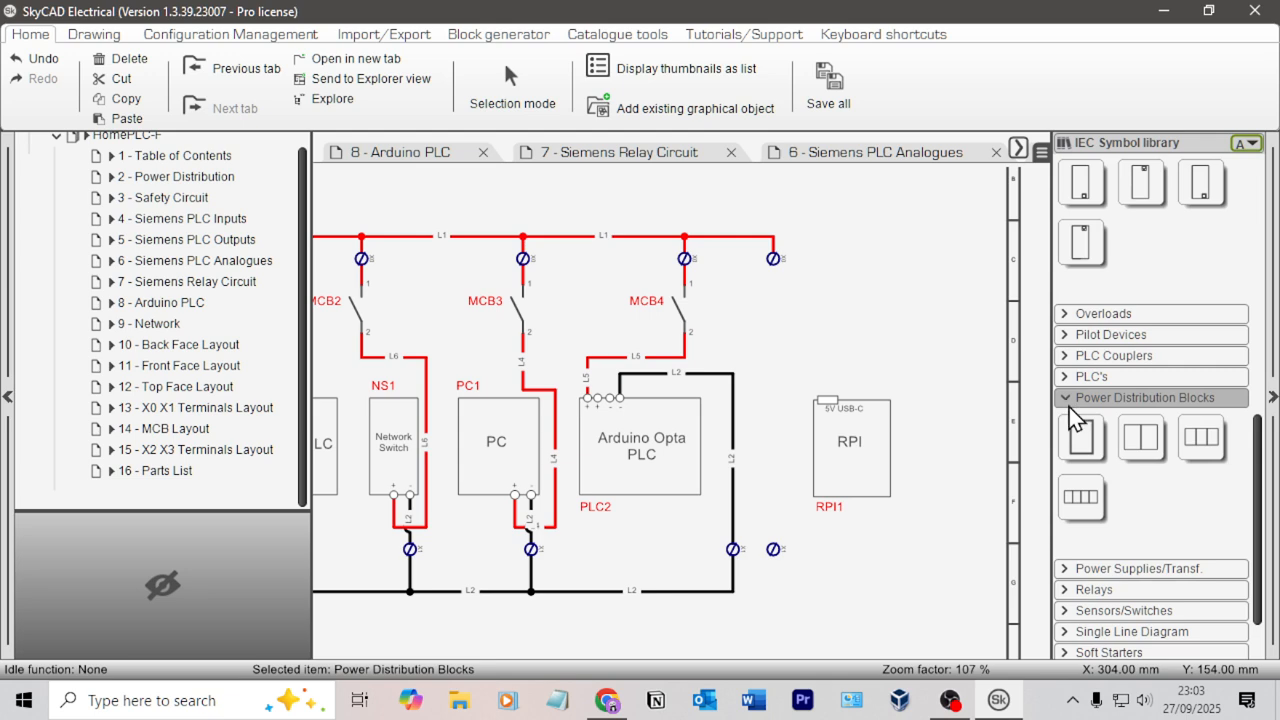
scroll(1150, 400, "down", 3)
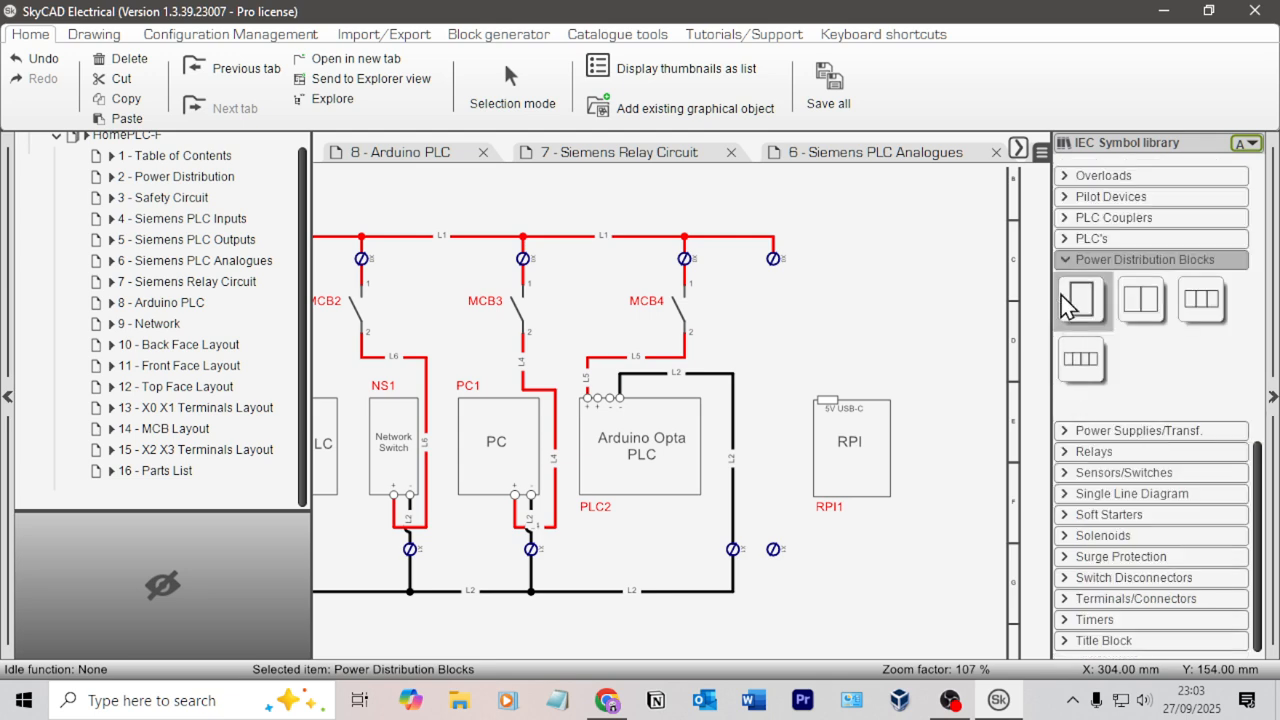
left_click(1073, 264)
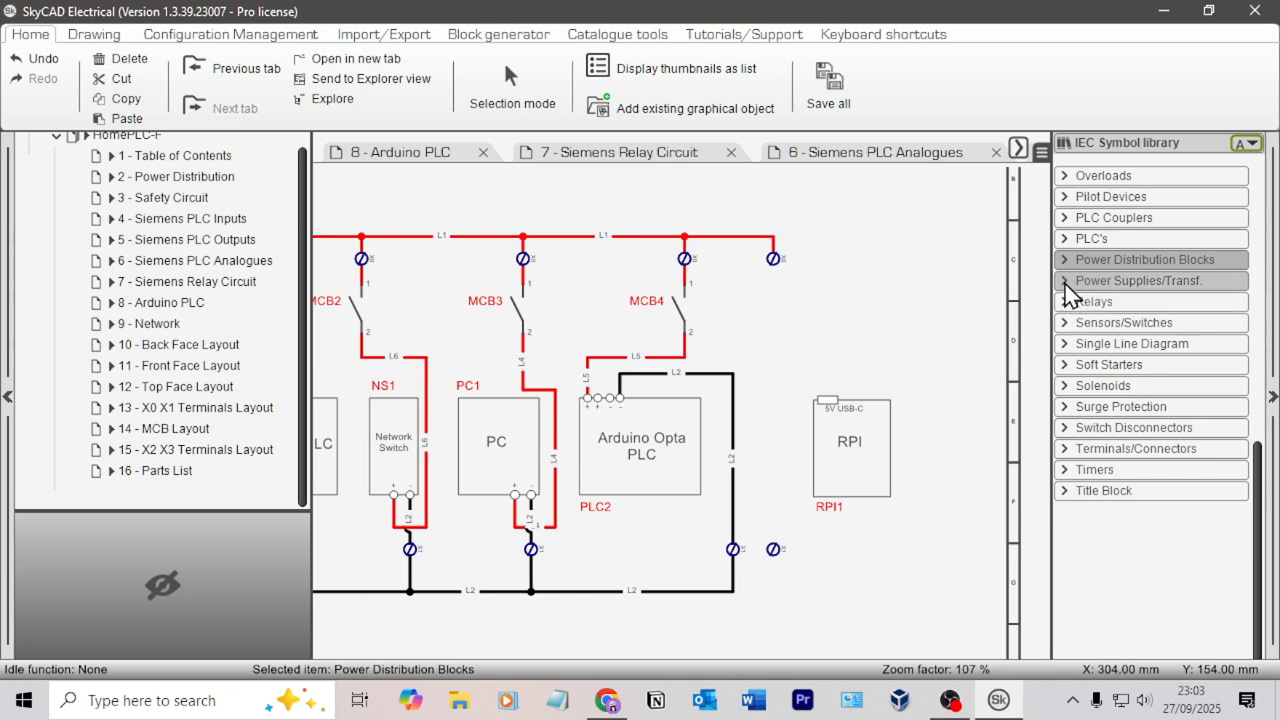
left_click(1068, 282)
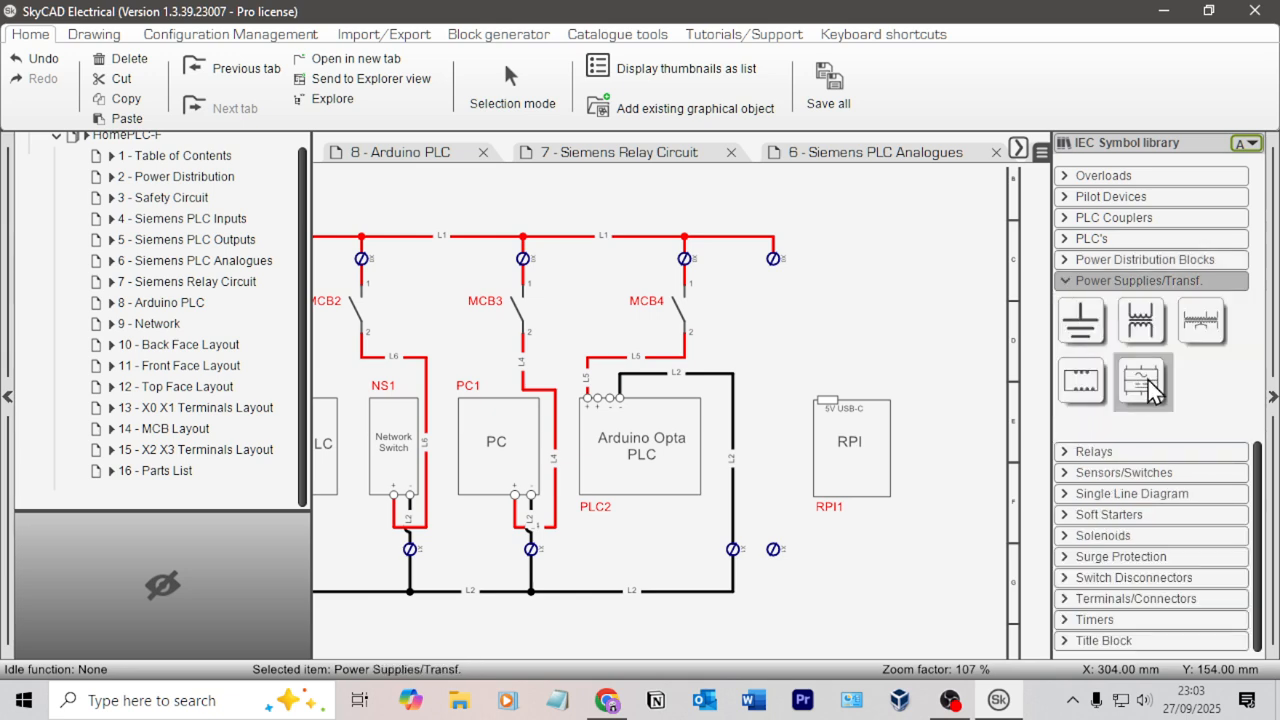
left_click_drag(1148, 386, 813, 356)
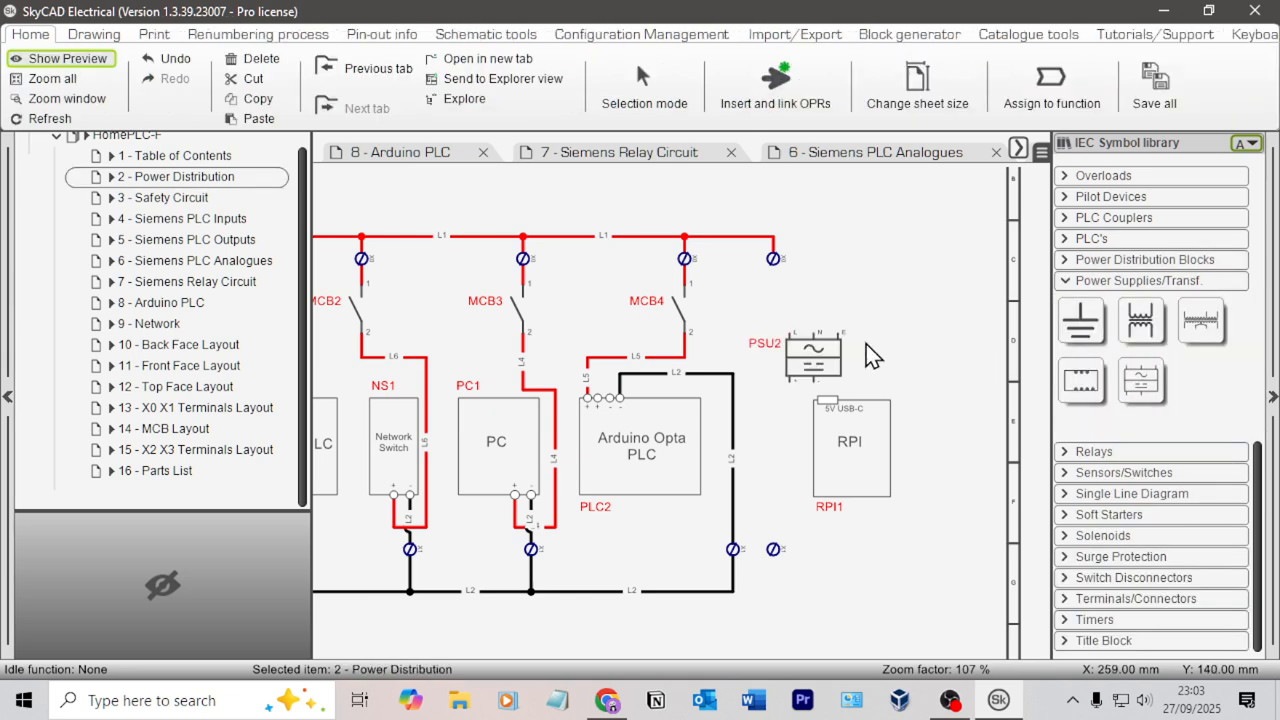
scroll(867, 355, "up", 4)
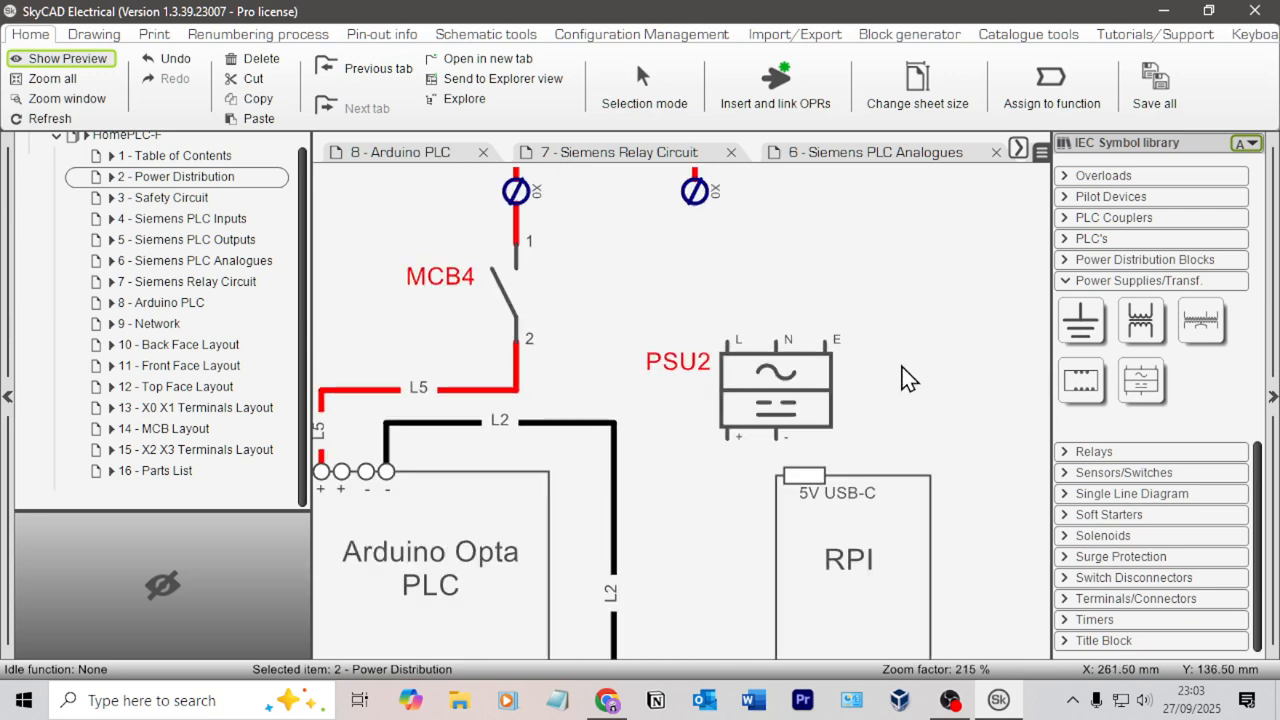
left_click_drag(793, 407, 807, 349)
Explode the PSU2 power supply's graphical block into separate editable lines
left_click(792, 330)
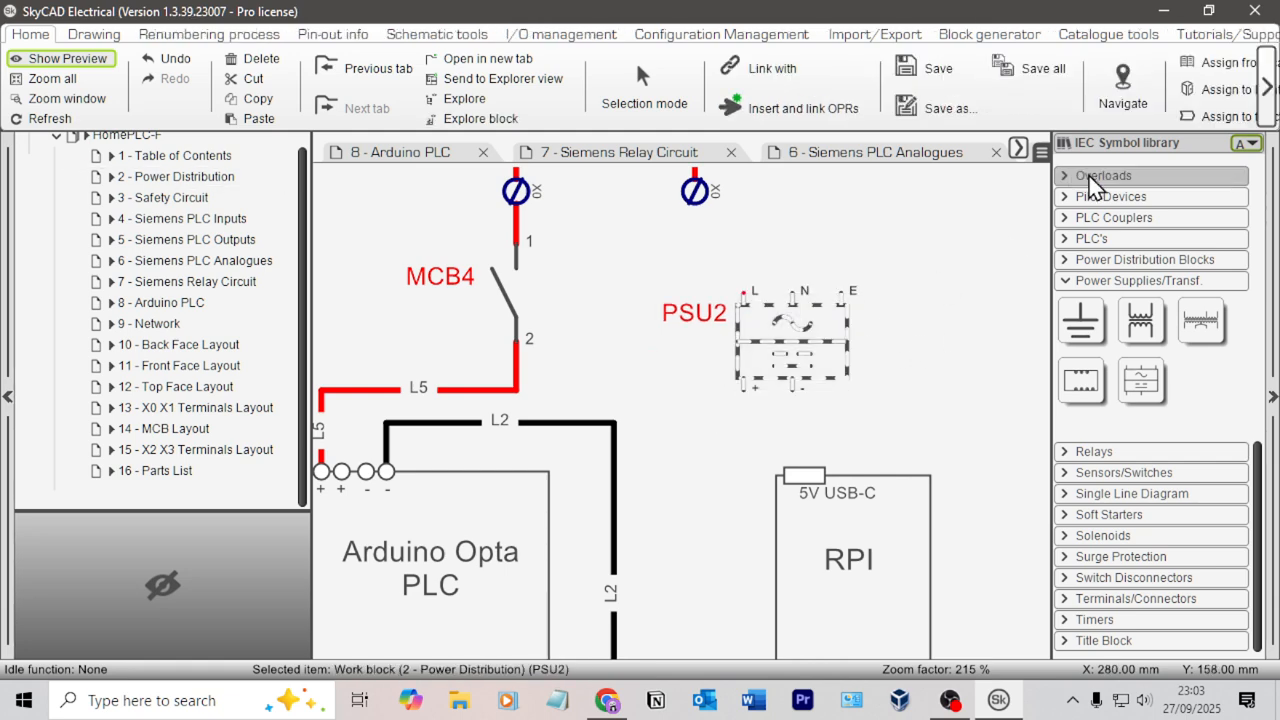
left_click(110, 34)
scroll(1112, 70, "down", 3)
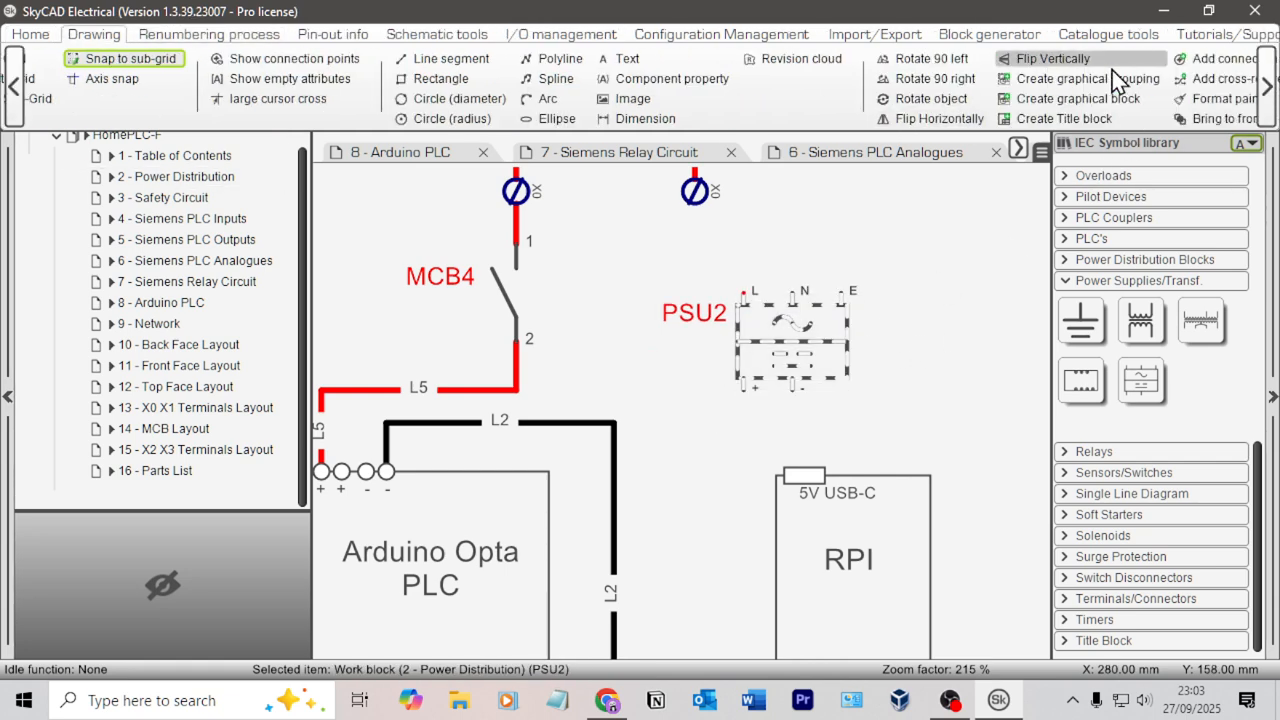
scroll(1156, 93, "down", 2)
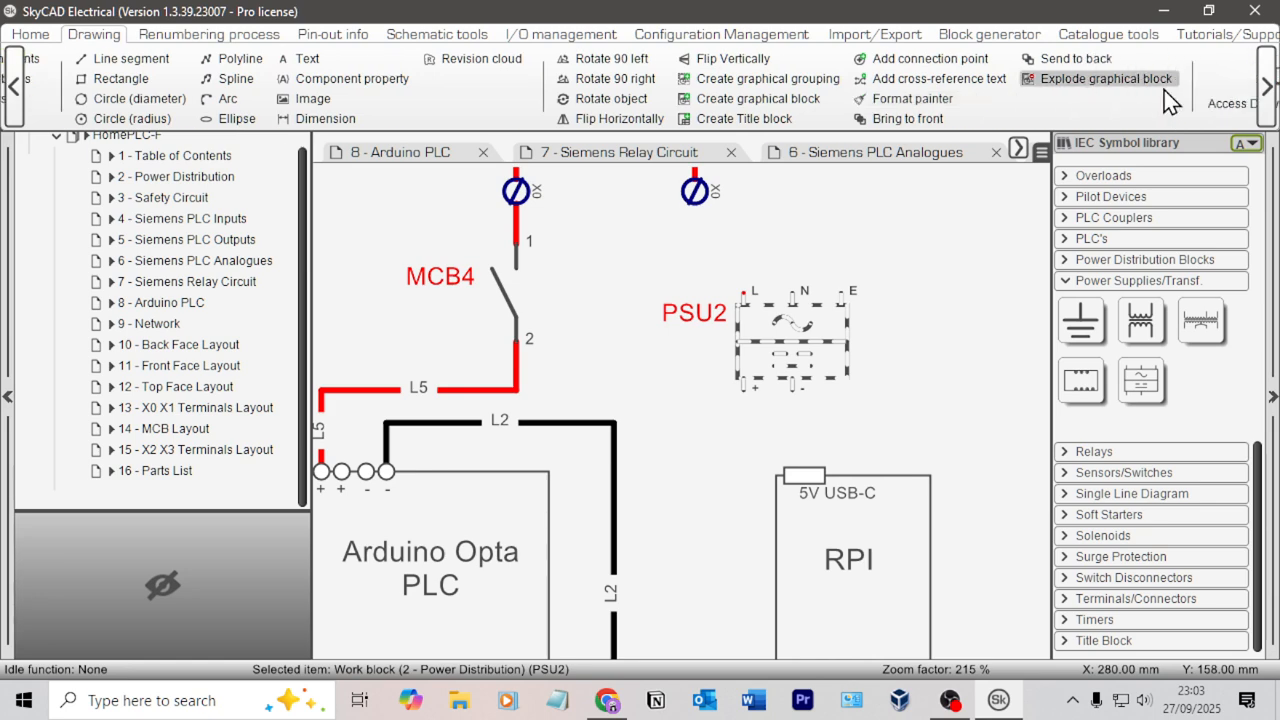
left_click(1090, 84)
Delete the AC sine wave and the third input stub (E) from the exploded power supply symbol
scroll(783, 326, "up", 2)
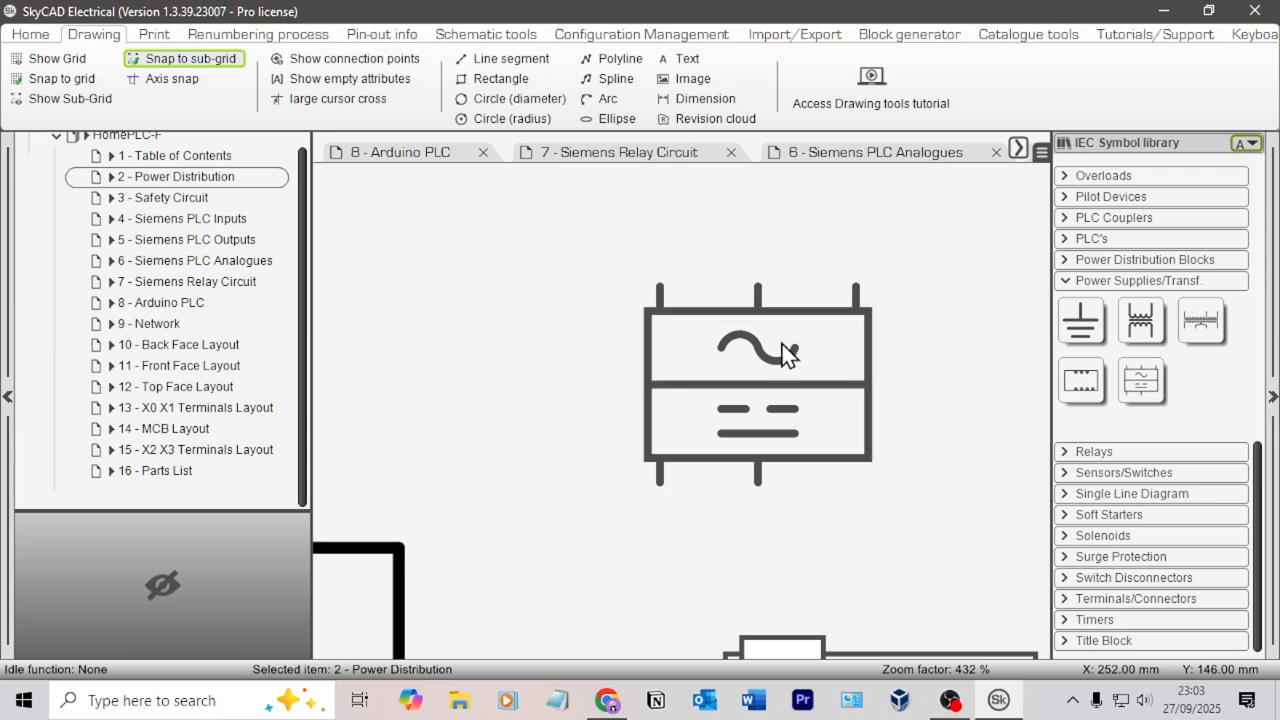
left_click(778, 360)
key("Delete")
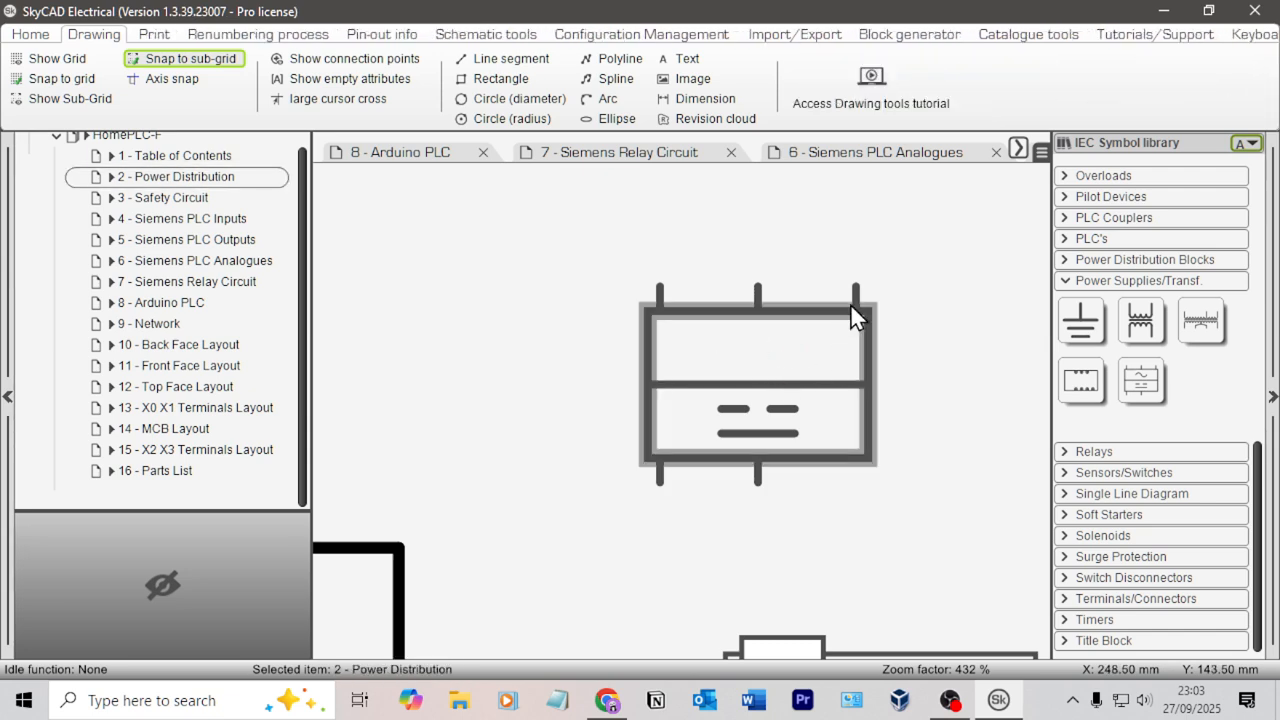
left_click(856, 299)
left_click(759, 298)
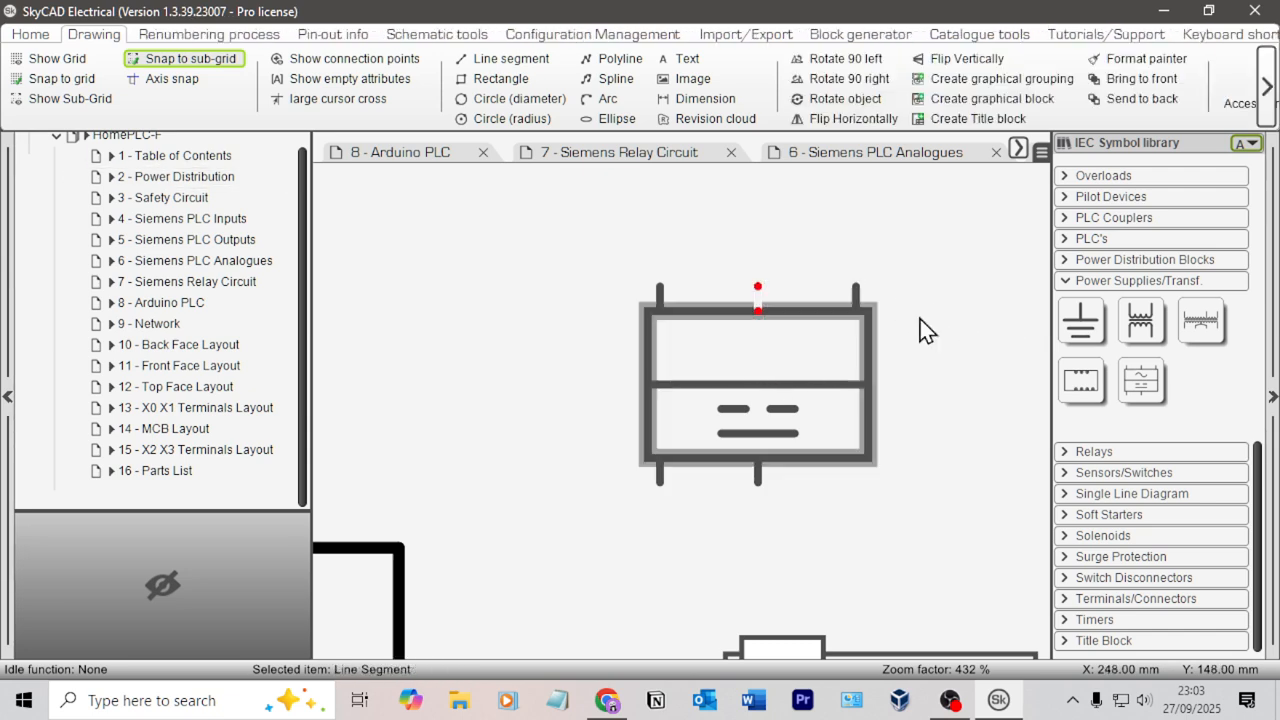
left_click(860, 300)
key("Delete")
Copy the three DC symbol lines from the power supply's lower half into its upper half
left_click(780, 433)
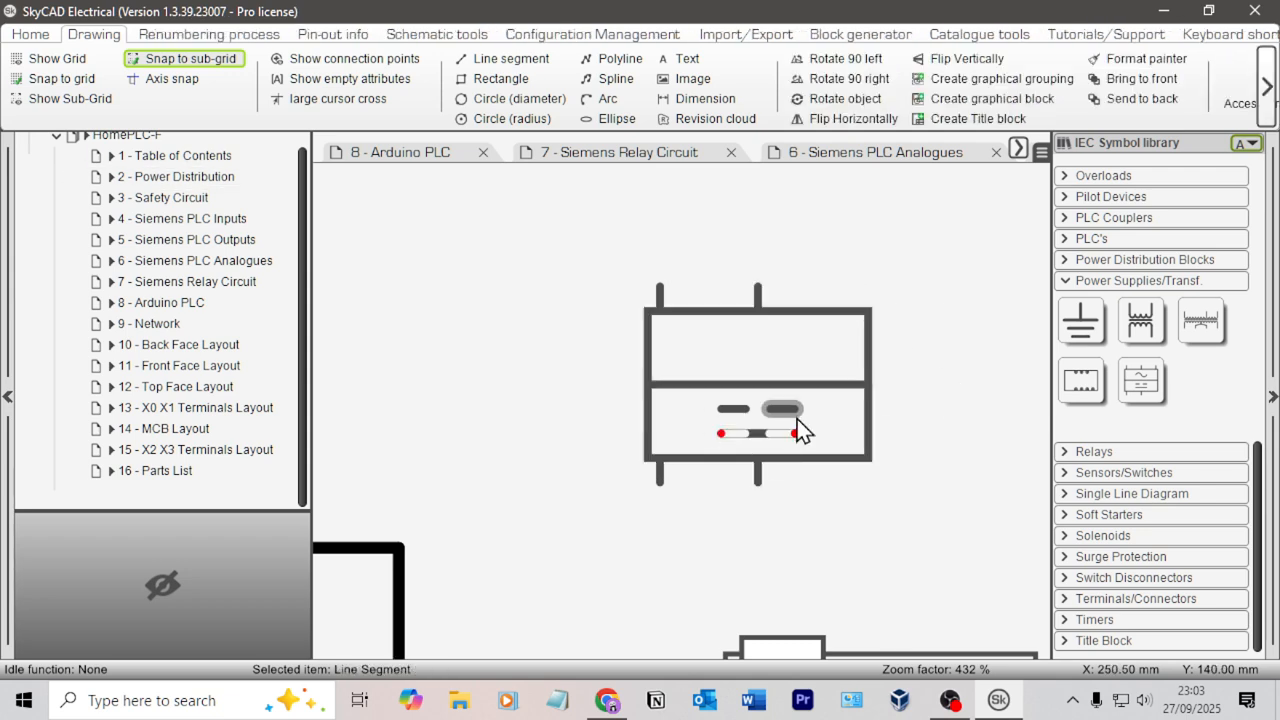
left_click(790, 409, "ctrl")
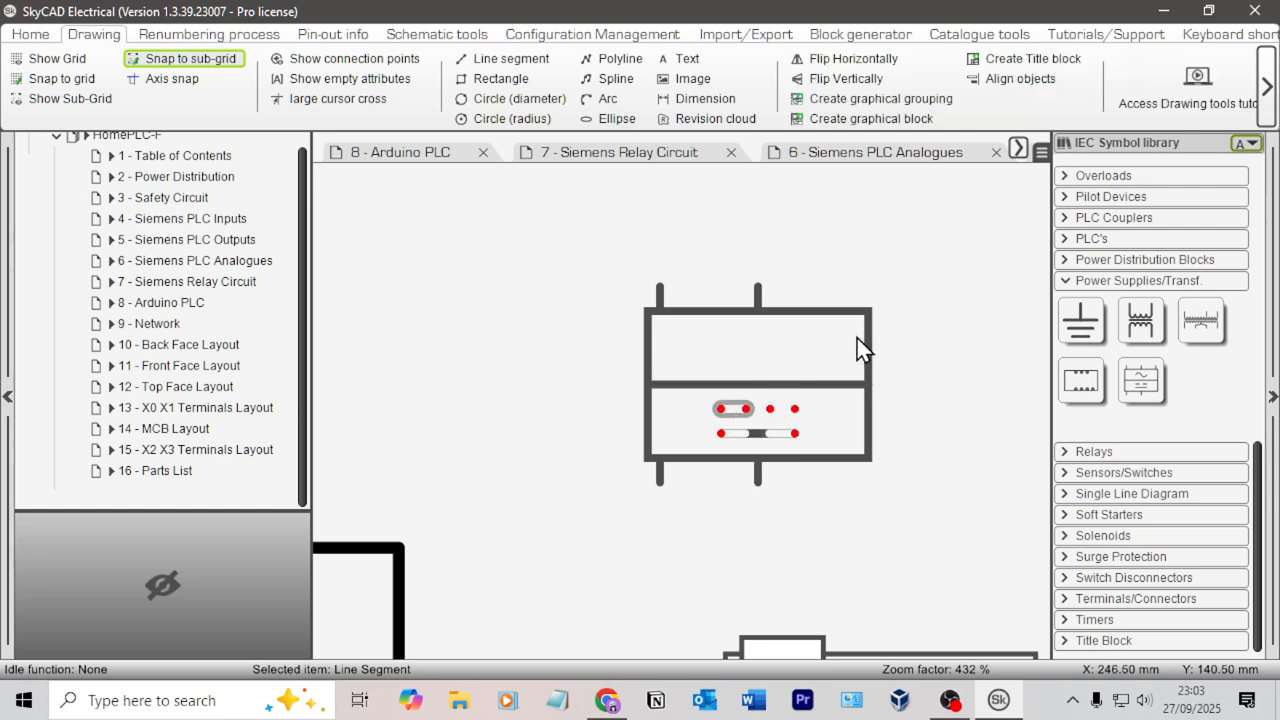
key("ctrl+c")
key("ctrl+v")
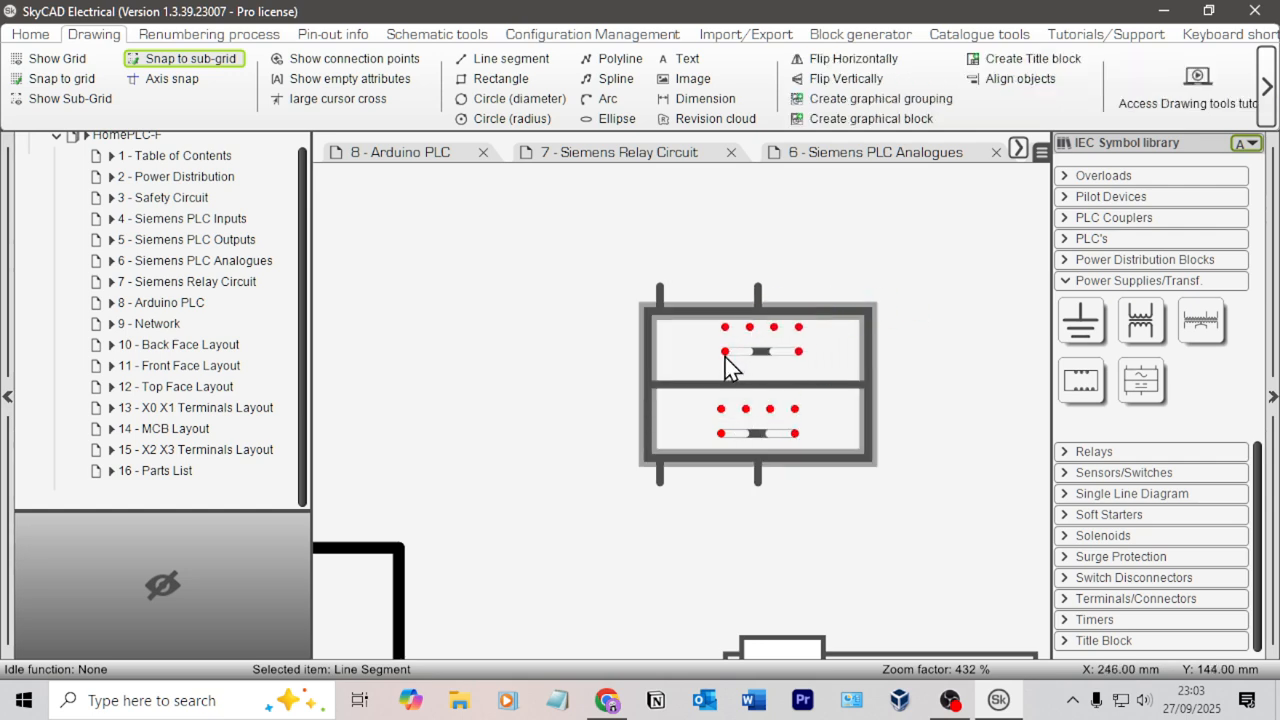
left_click(721, 362)
left_click(999, 293)
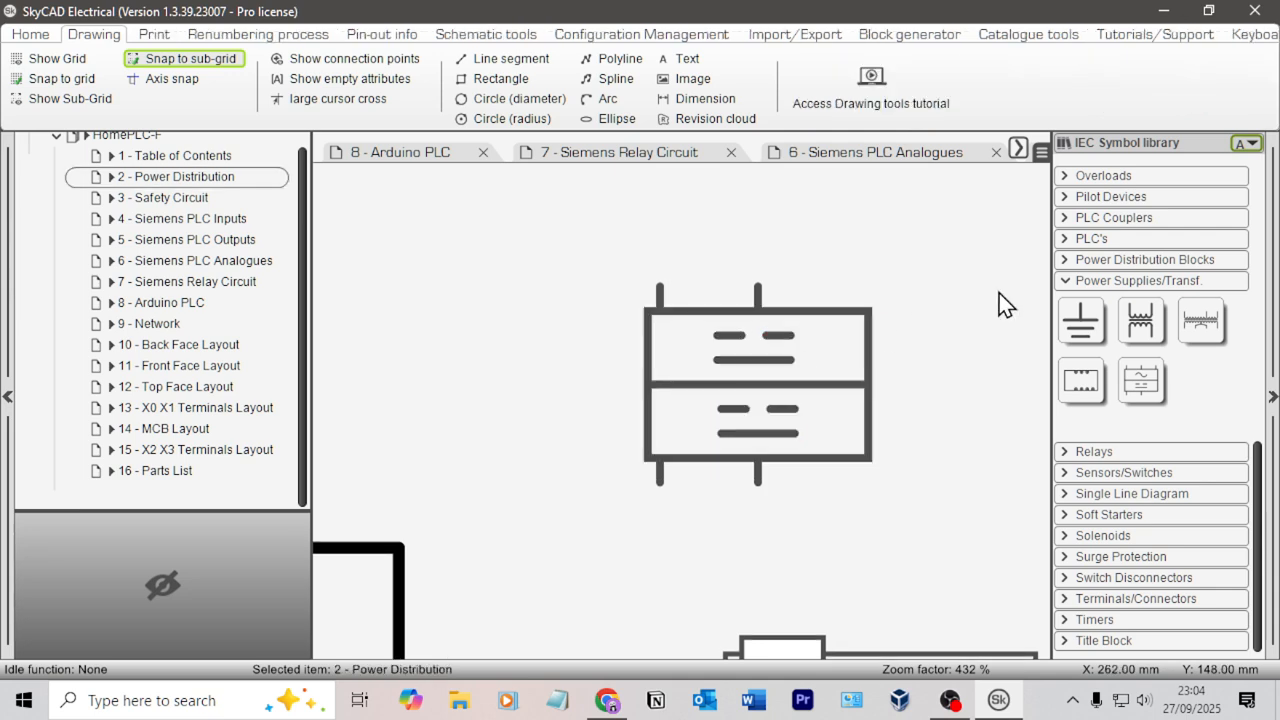
Nudge the upper and lower DC symbols slightly to the right inside the power supply box
left_click(766, 365)
left_click(736, 340, "ctrl")
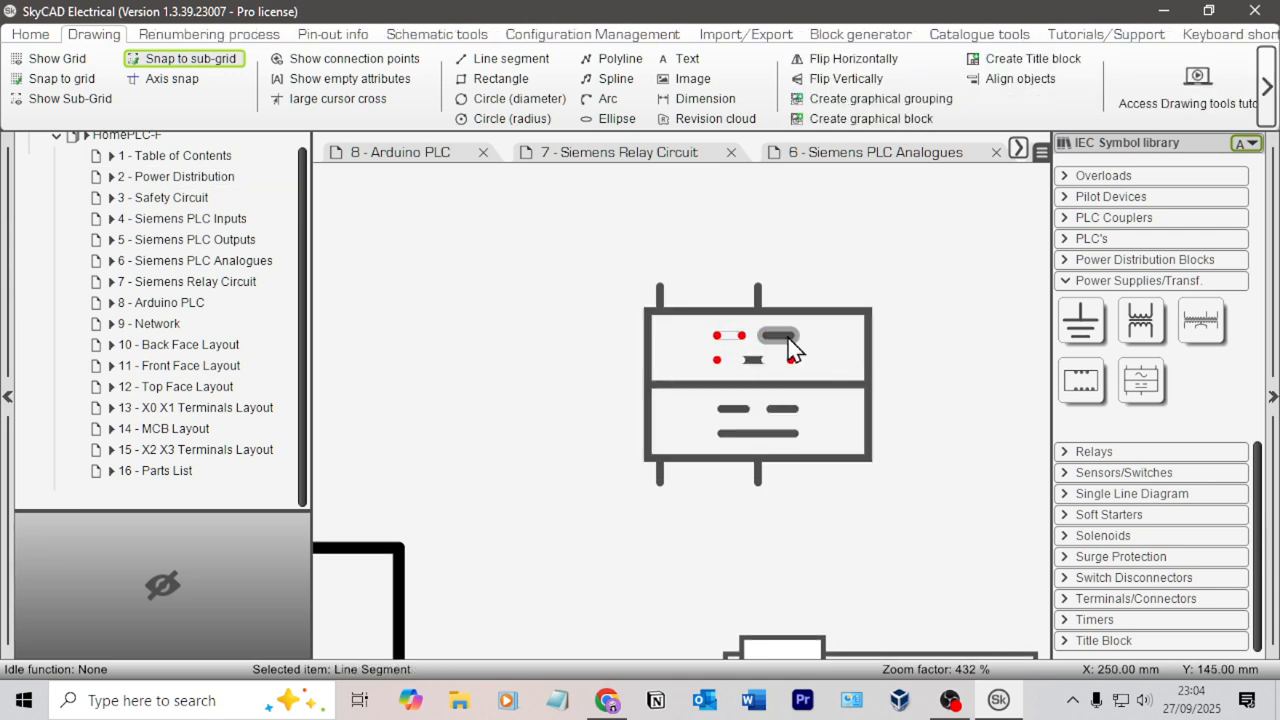
left_click(968, 295)
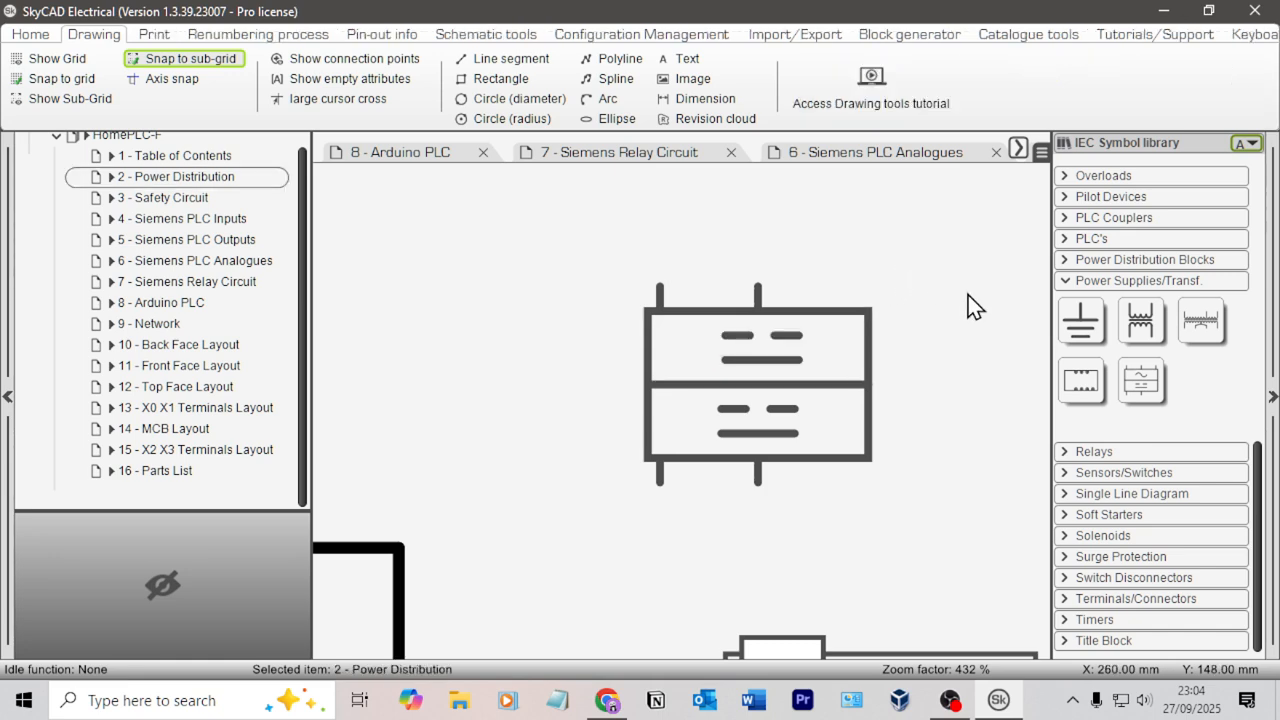
left_click(775, 409)
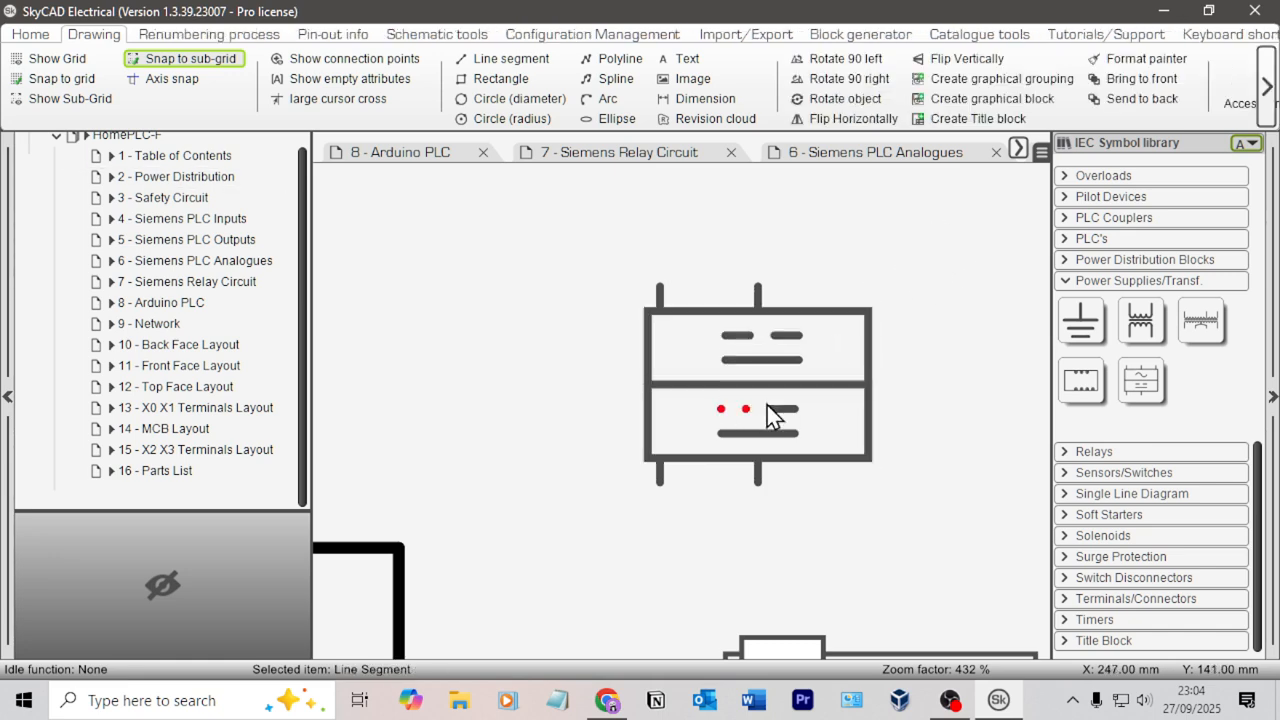
left_click(783, 434, "ctrl")
key("Right")
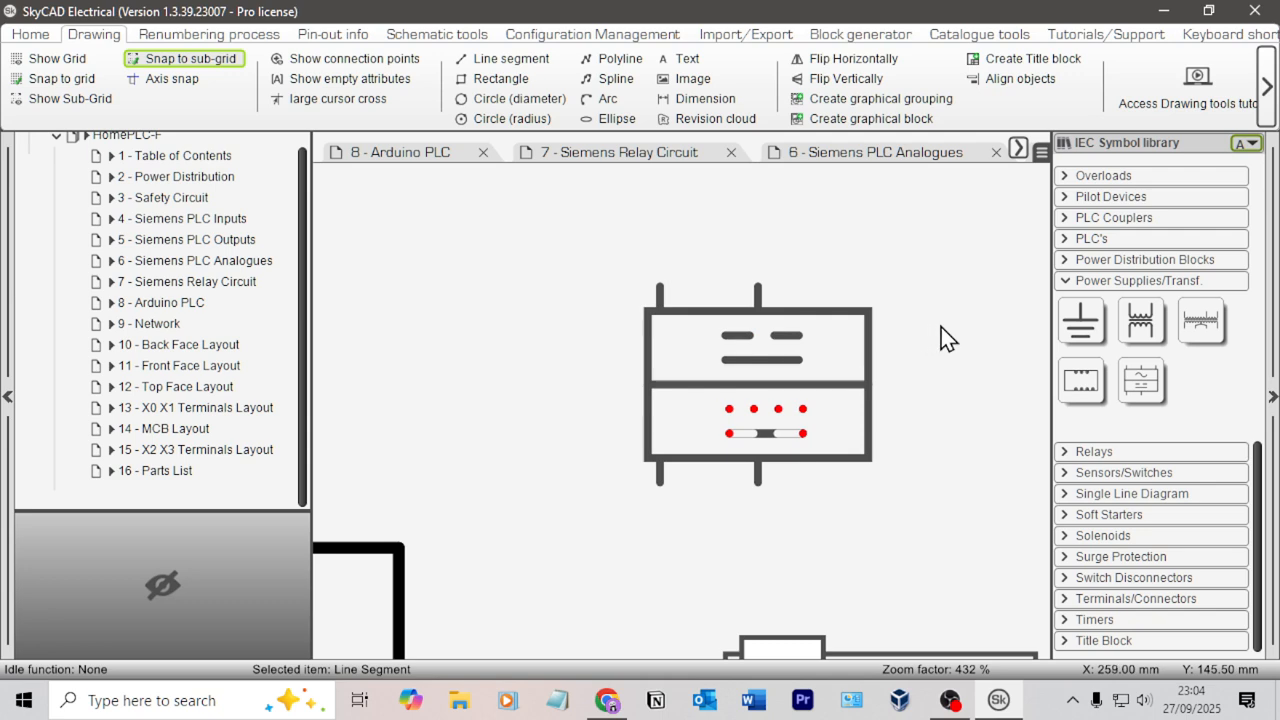
left_click(948, 318)
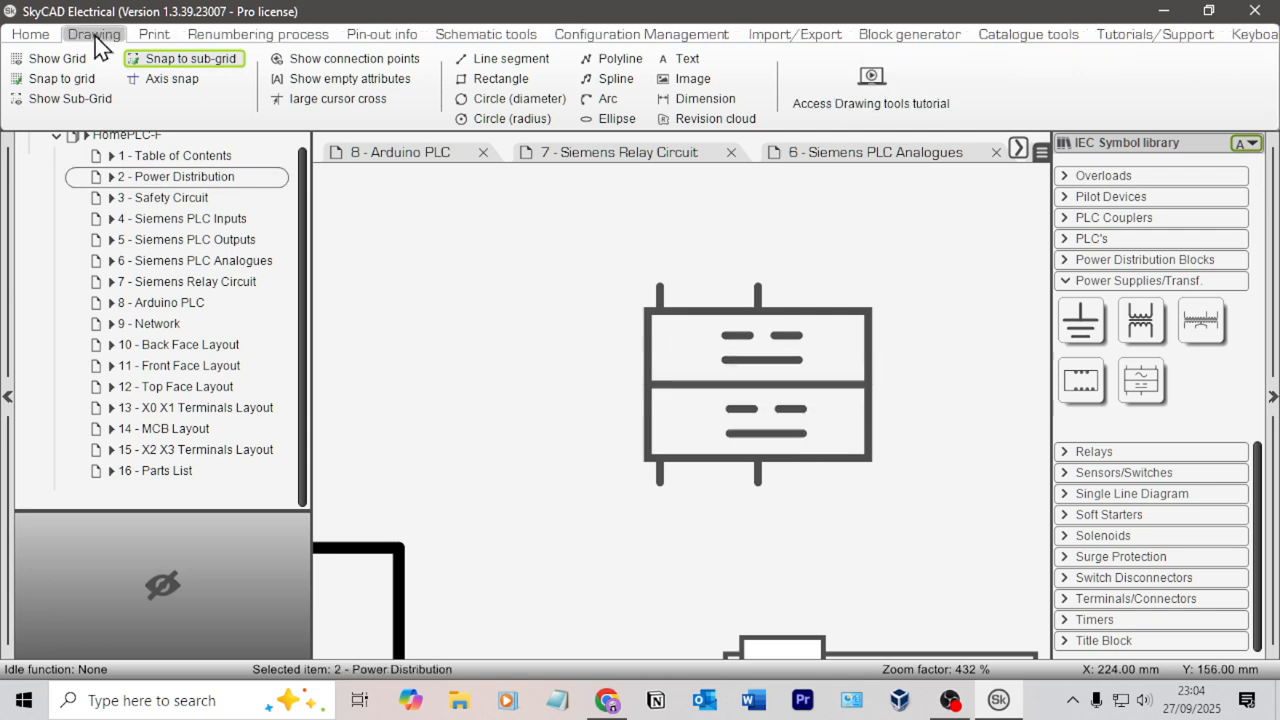
Show the drawing grid and shift the long bars of both DC symbols left into vertical alignment
left_click(57, 60)
scroll(709, 357, "up", 5)
scroll(886, 389, "down", 1)
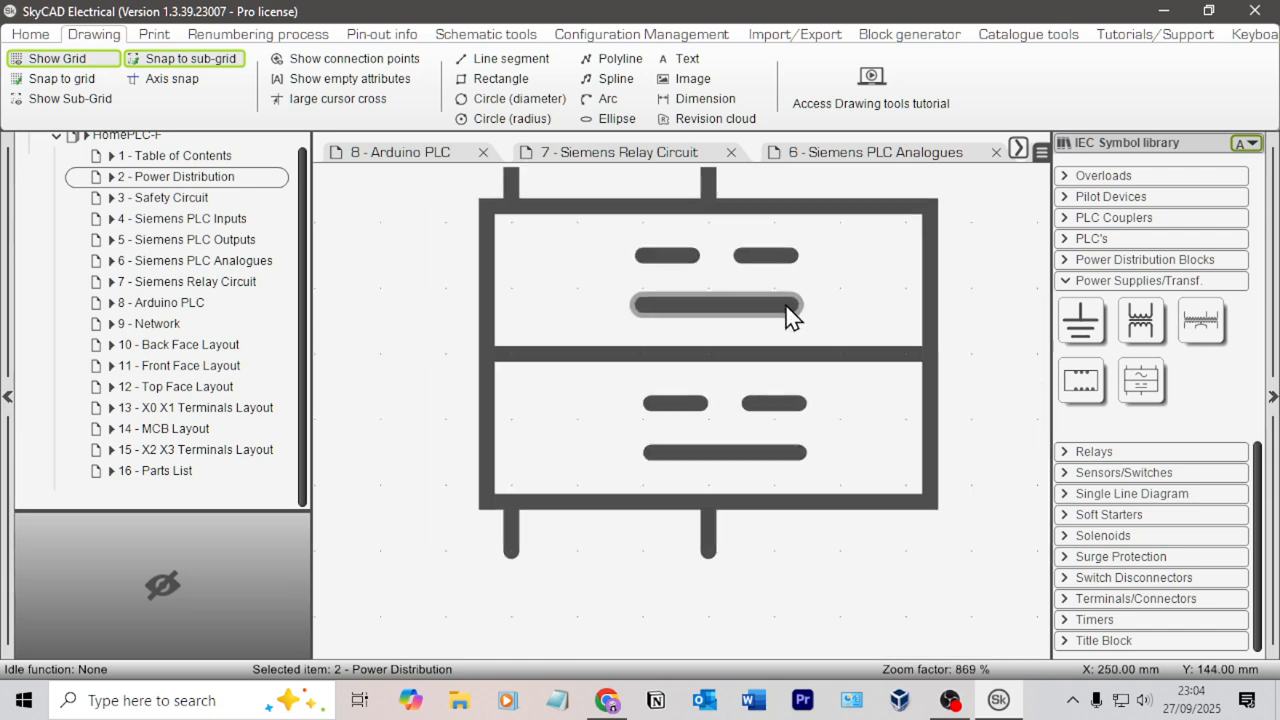
left_click(743, 306)
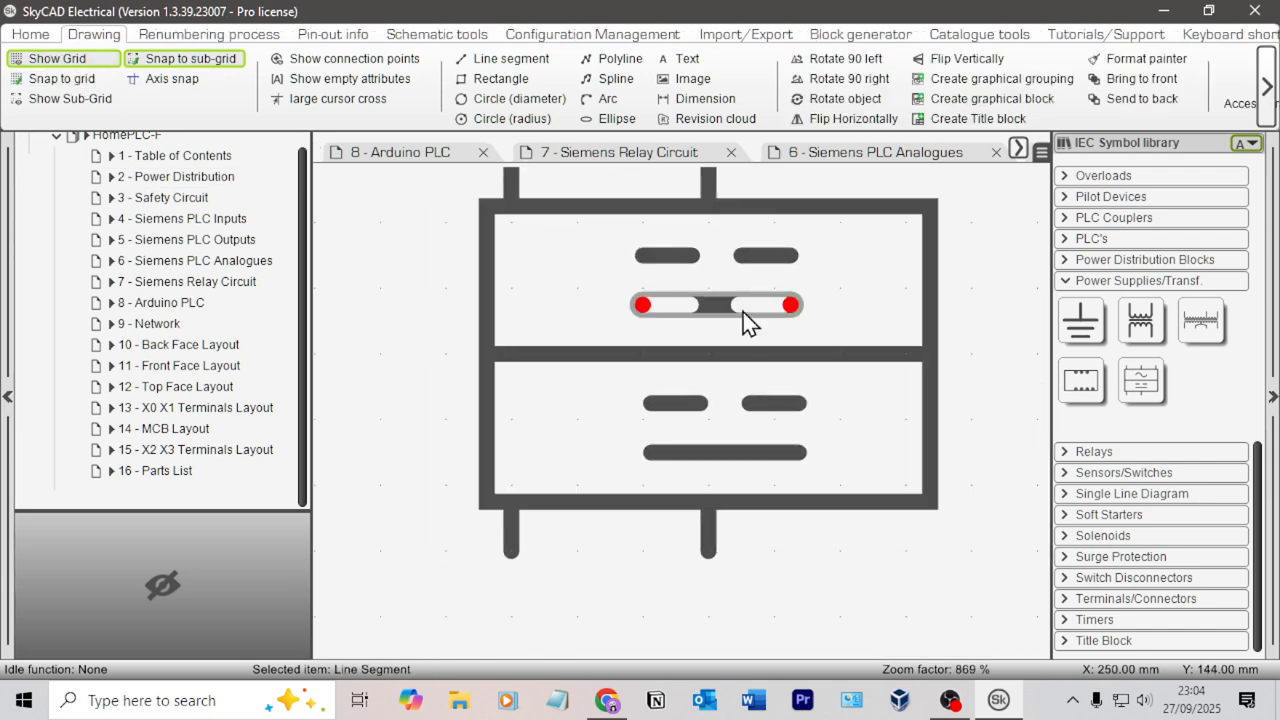
key("Left")
left_click(726, 455)
key("Left")
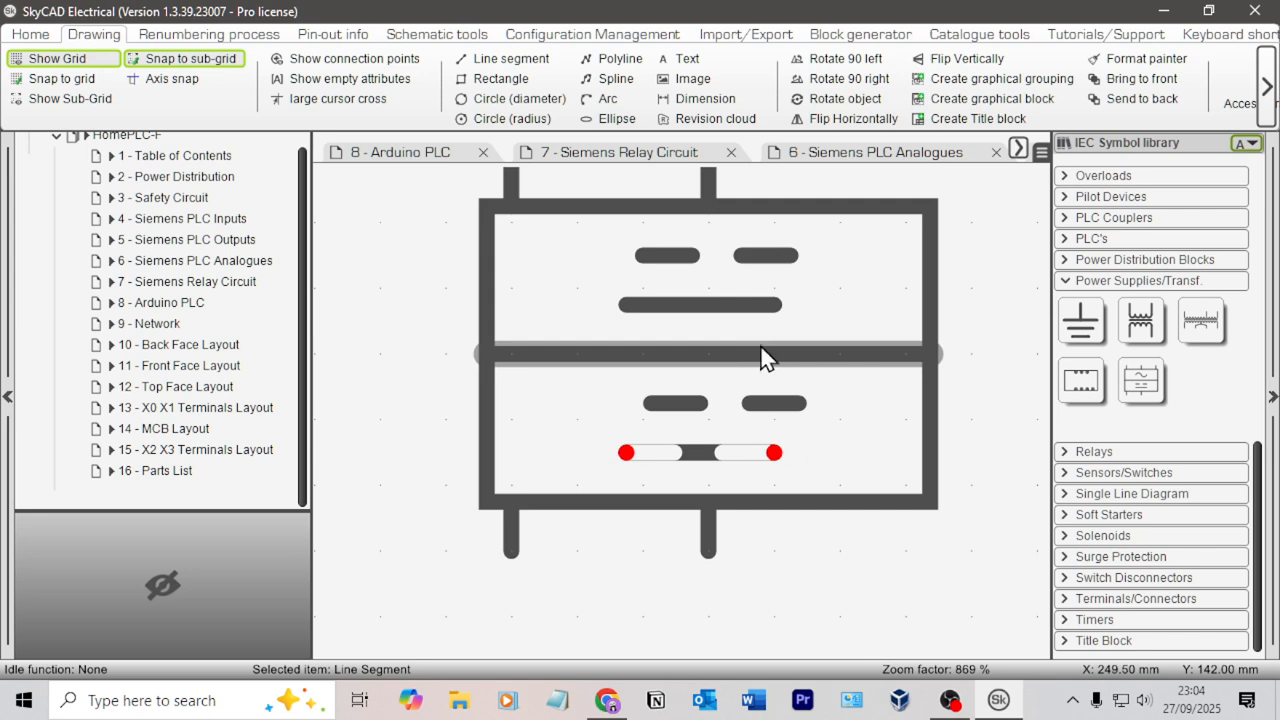
Shift the four short dashes of the two DC symbols left so they line up above their long bars
left_click(681, 259)
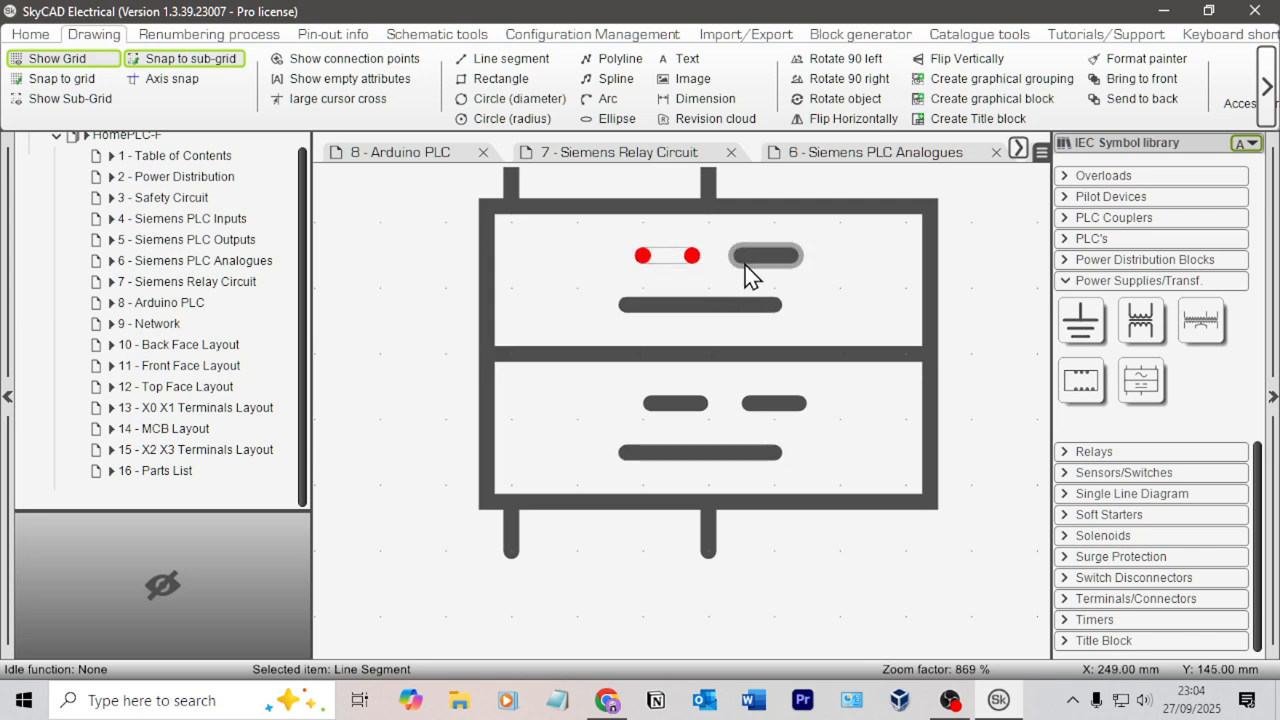
key("Left")
left_click(782, 262)
key("Left")
left_click(676, 405)
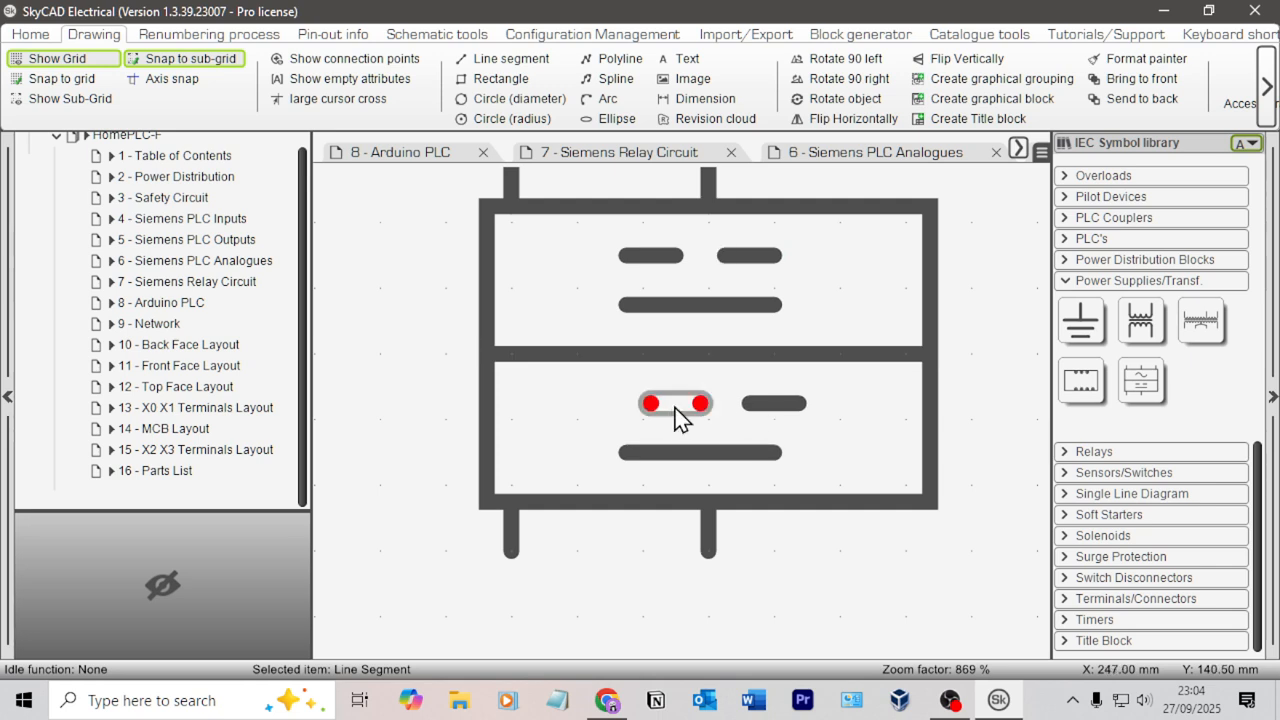
key("Left")
left_click(800, 407)
key("Left")
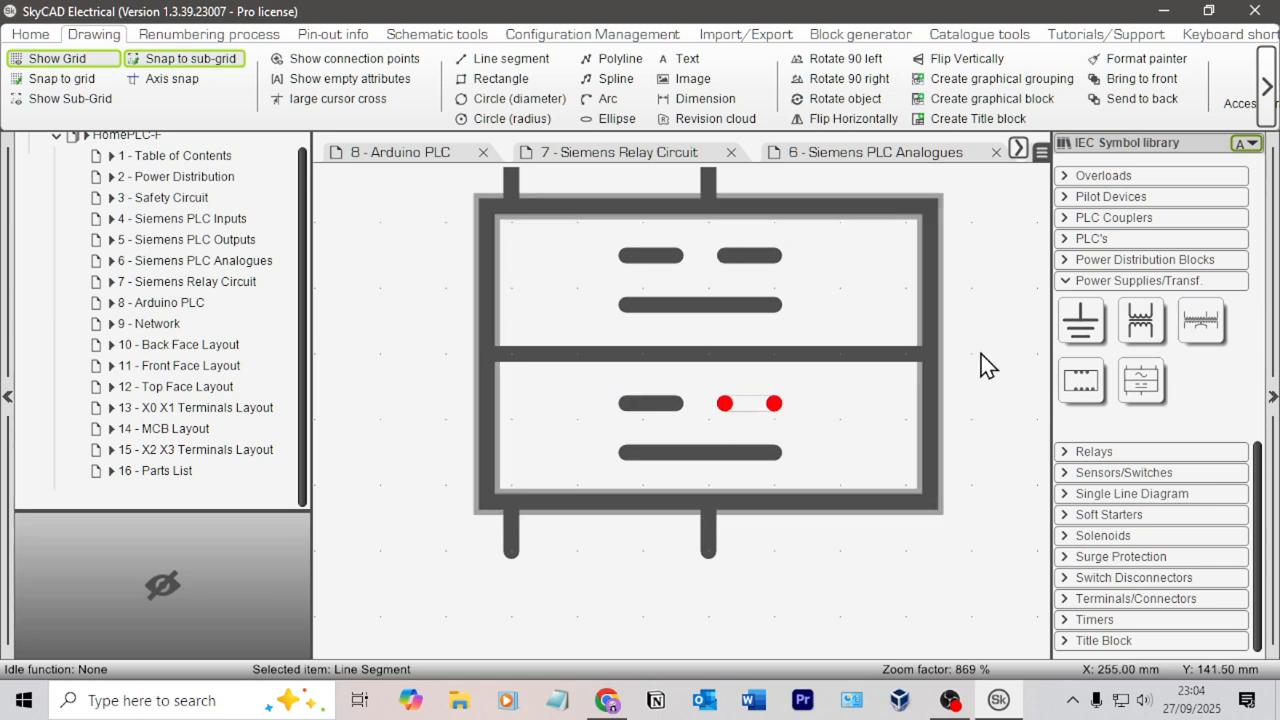
left_click(995, 346)
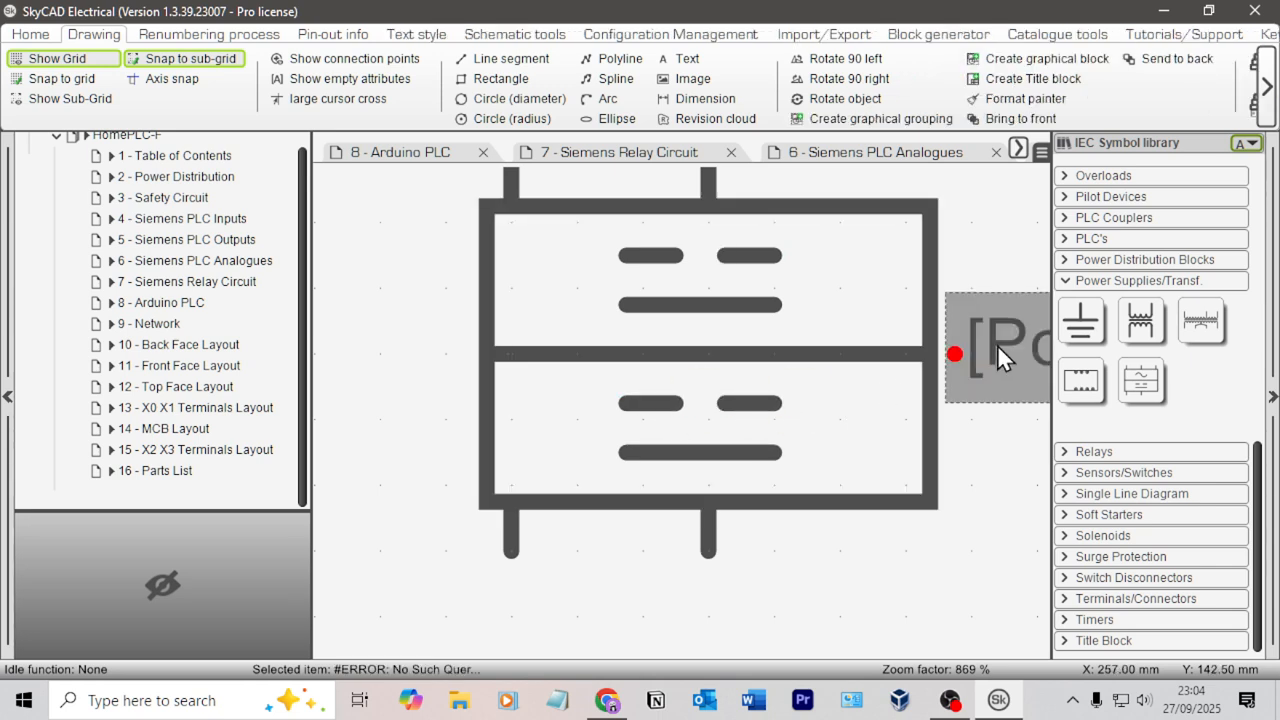
left_click(994, 488)
scroll(975, 460, "down", 3)
scroll(989, 286, "down", 2)
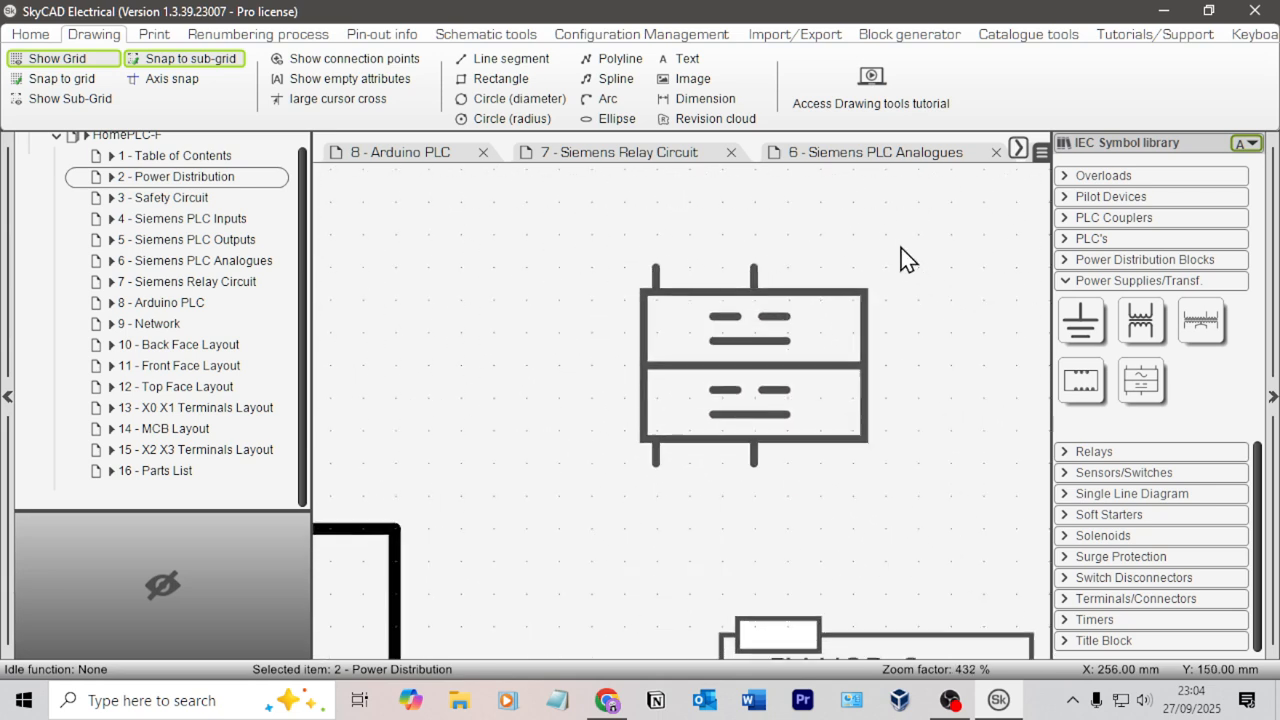
scroll(869, 301, "up", 1)
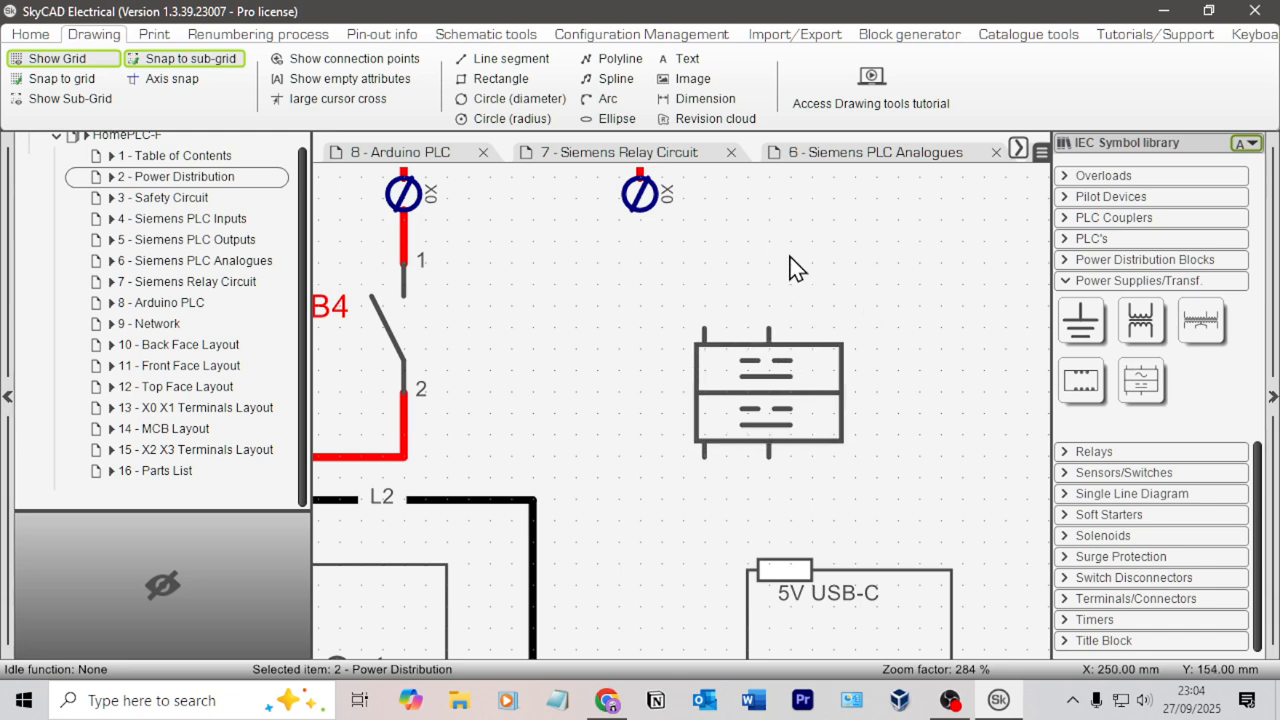
Switch to Chrome and search the web in a new tab for a DC to DC electrical schematic symbol
key("alt+Tab")
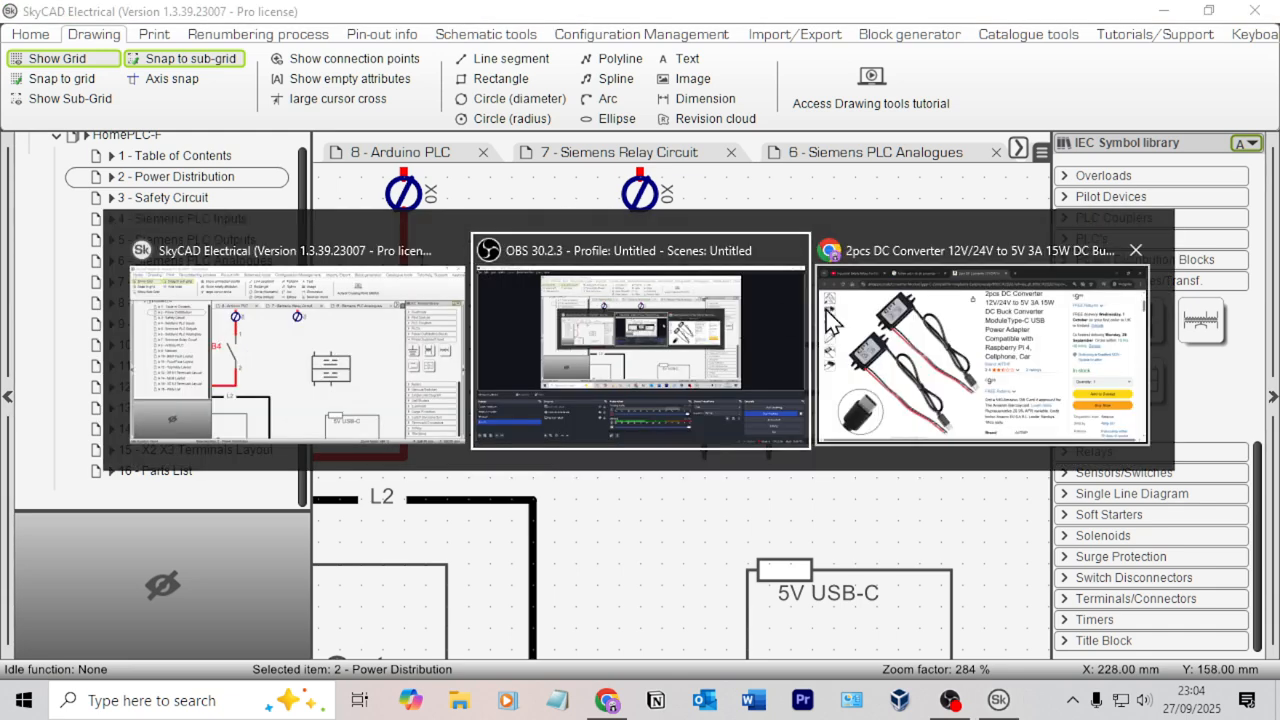
left_click(900, 330)
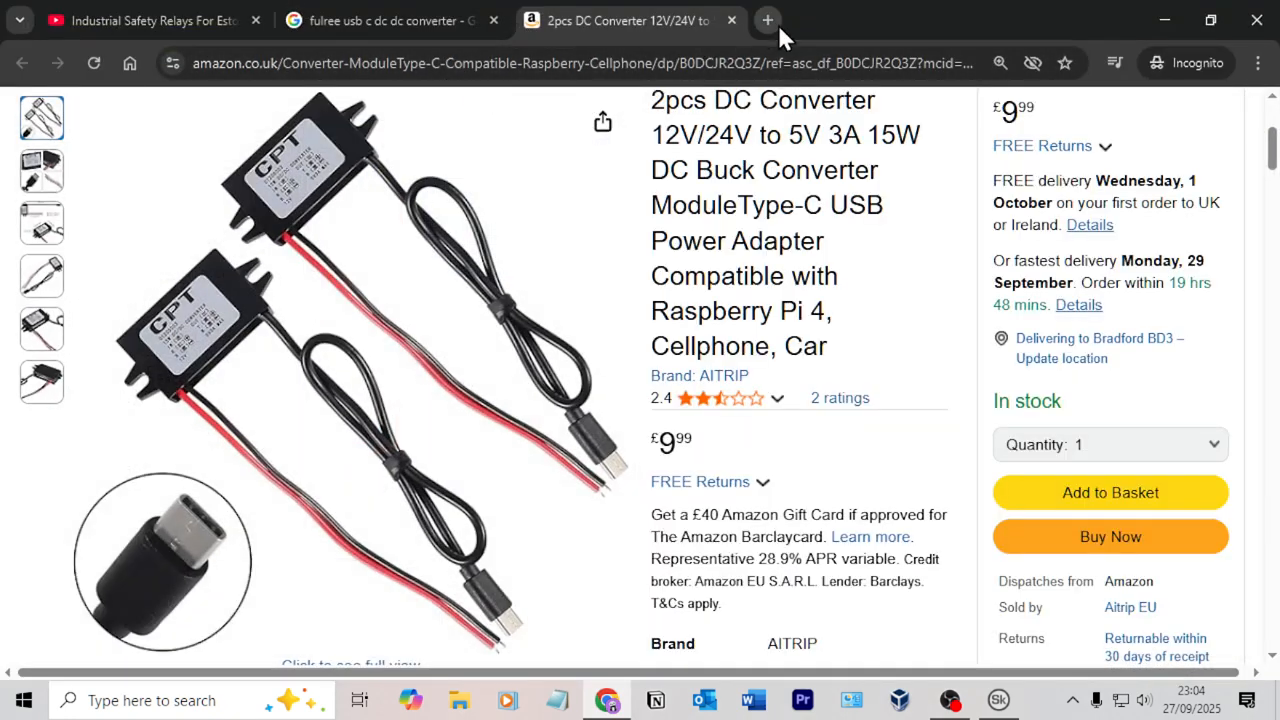
left_click(778, 24)
type("dc to dc ")
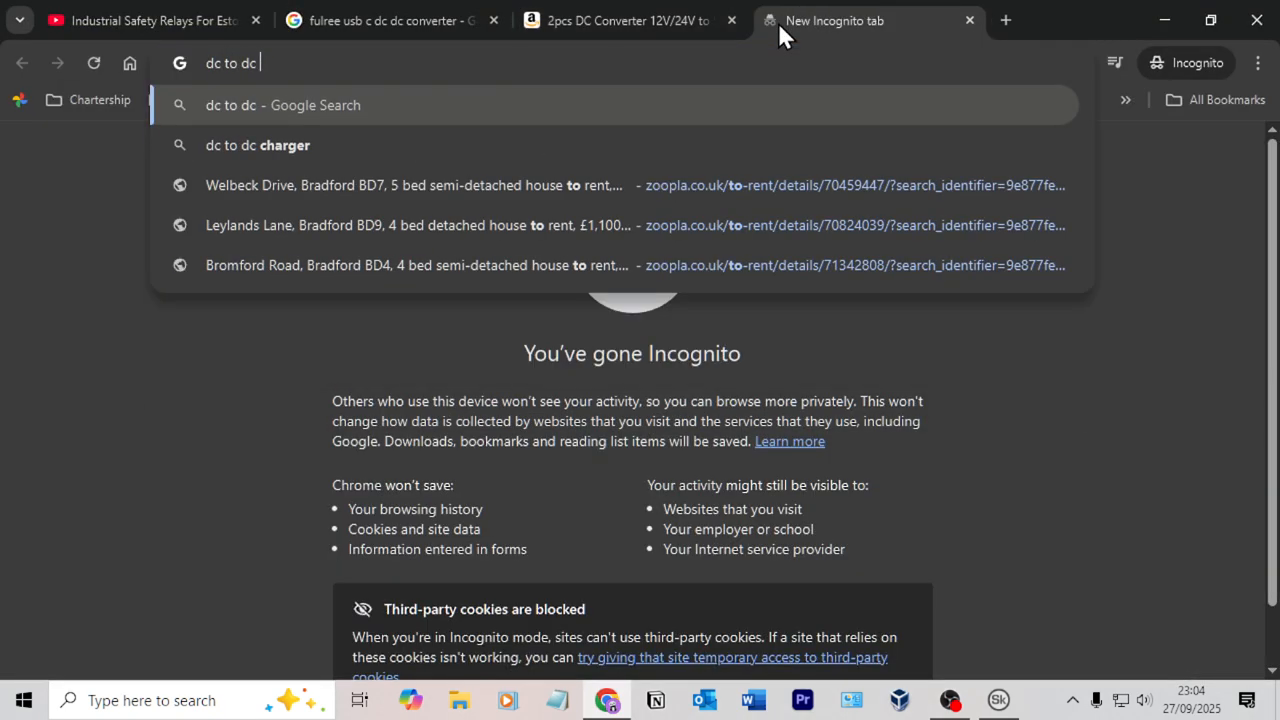
type("electrica")
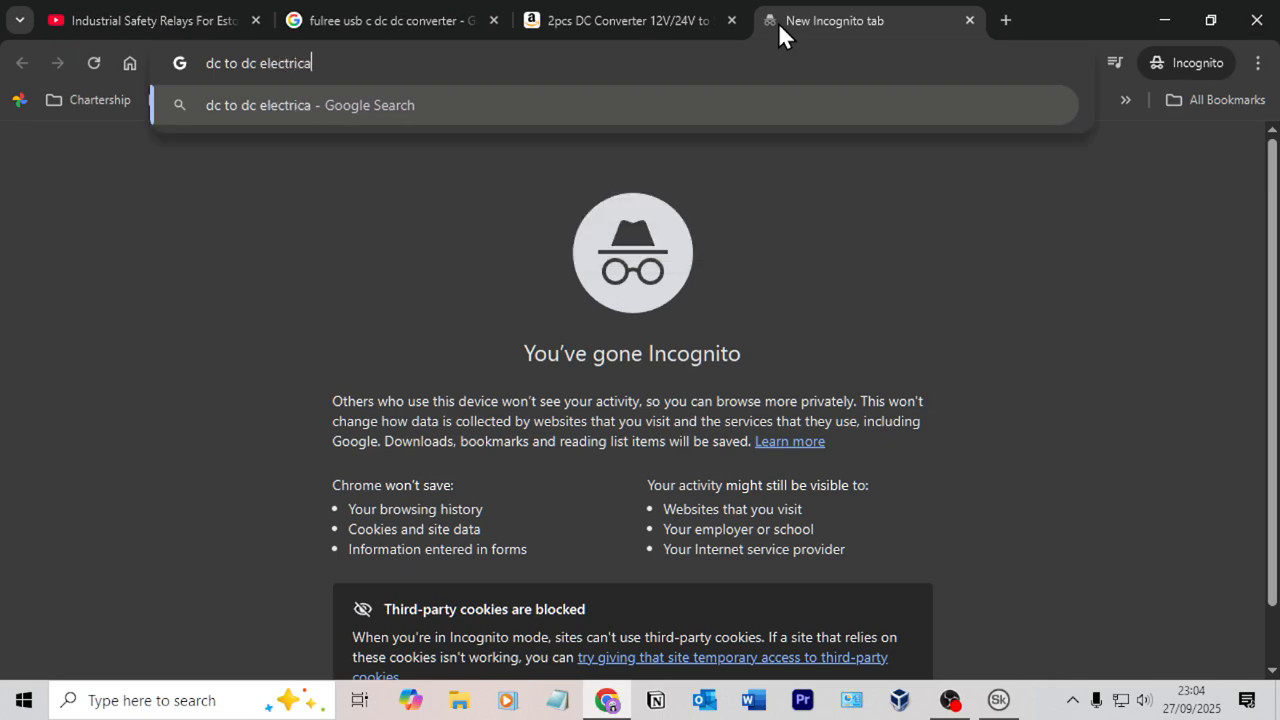
type("l cshematic s")
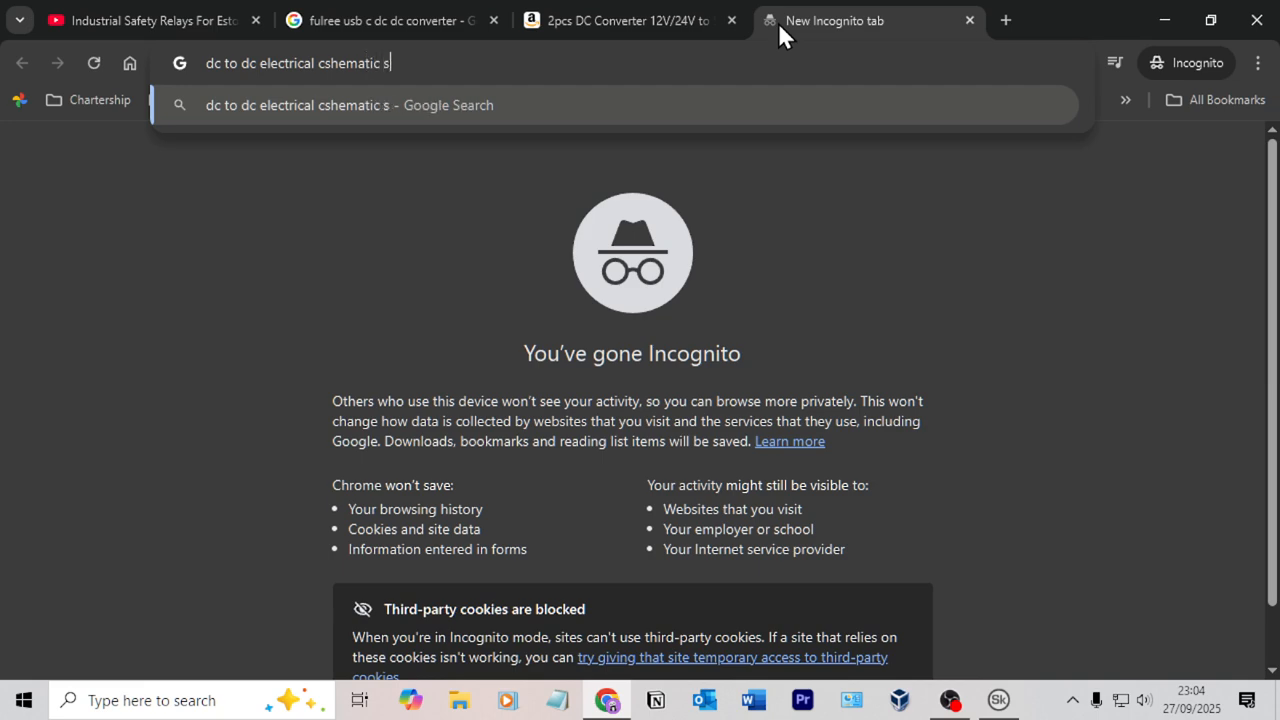
type("ymbol")
key("Return")
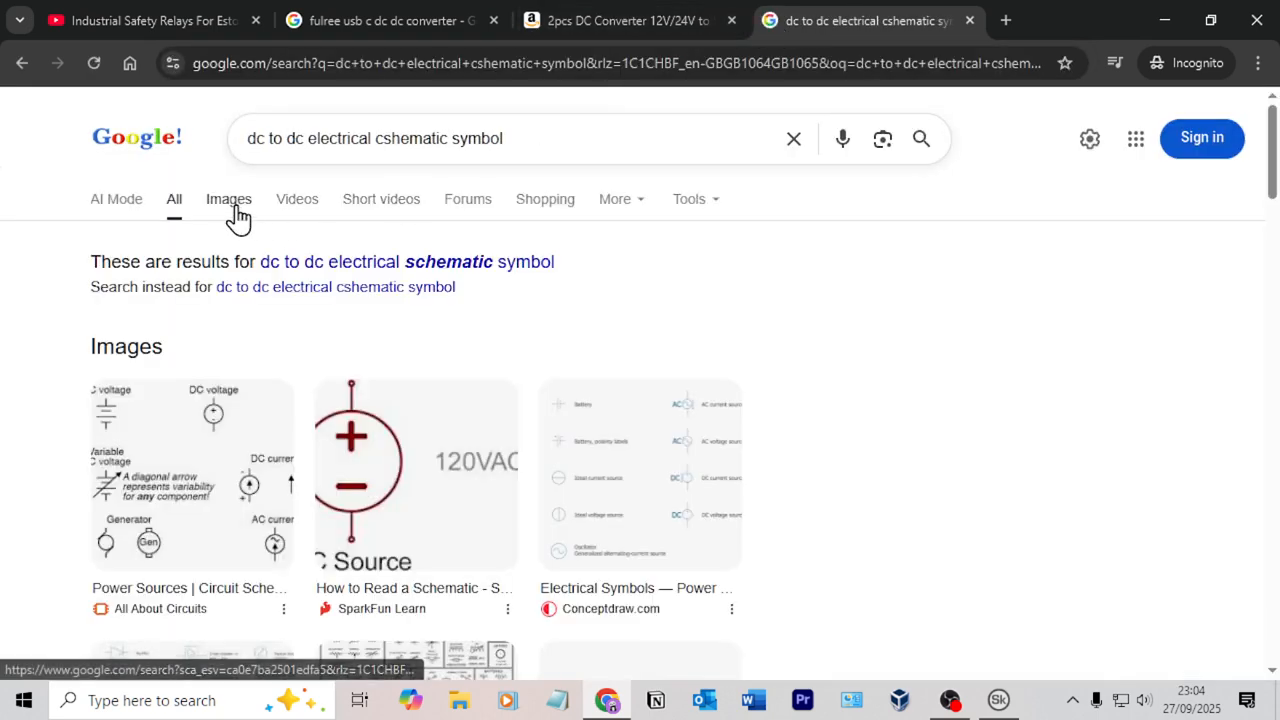
View the ProfiCAD DC-DC converter symbol in the image results and compare it with the symbol drawn in SkyCAD
left_click(237, 213)
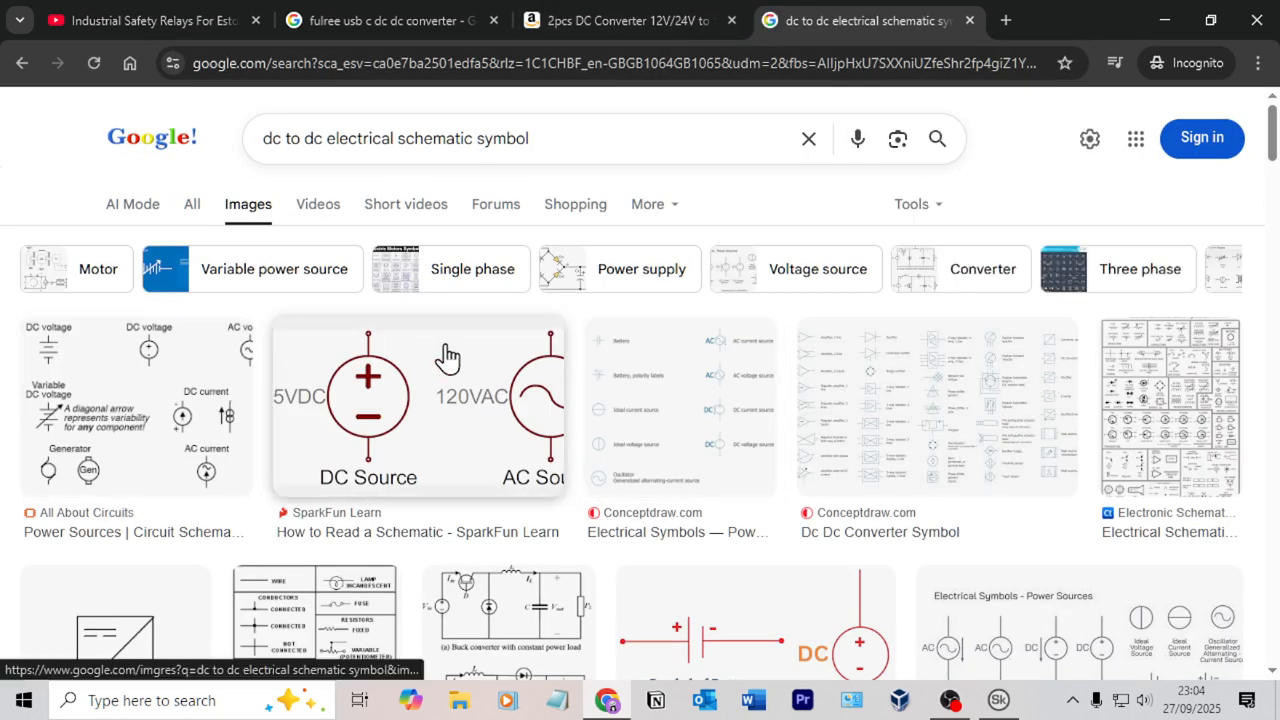
scroll(614, 429, "down", 3)
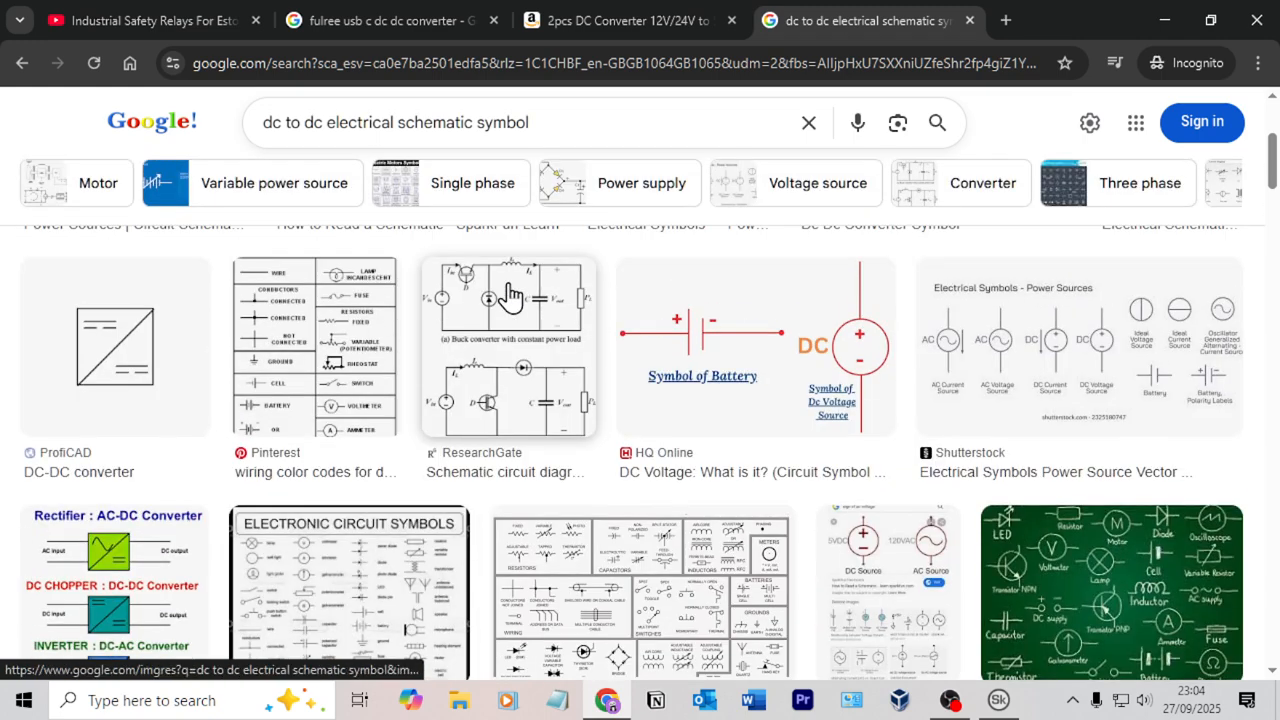
scroll(400, 350, "up", 1)
left_click(215, 423)
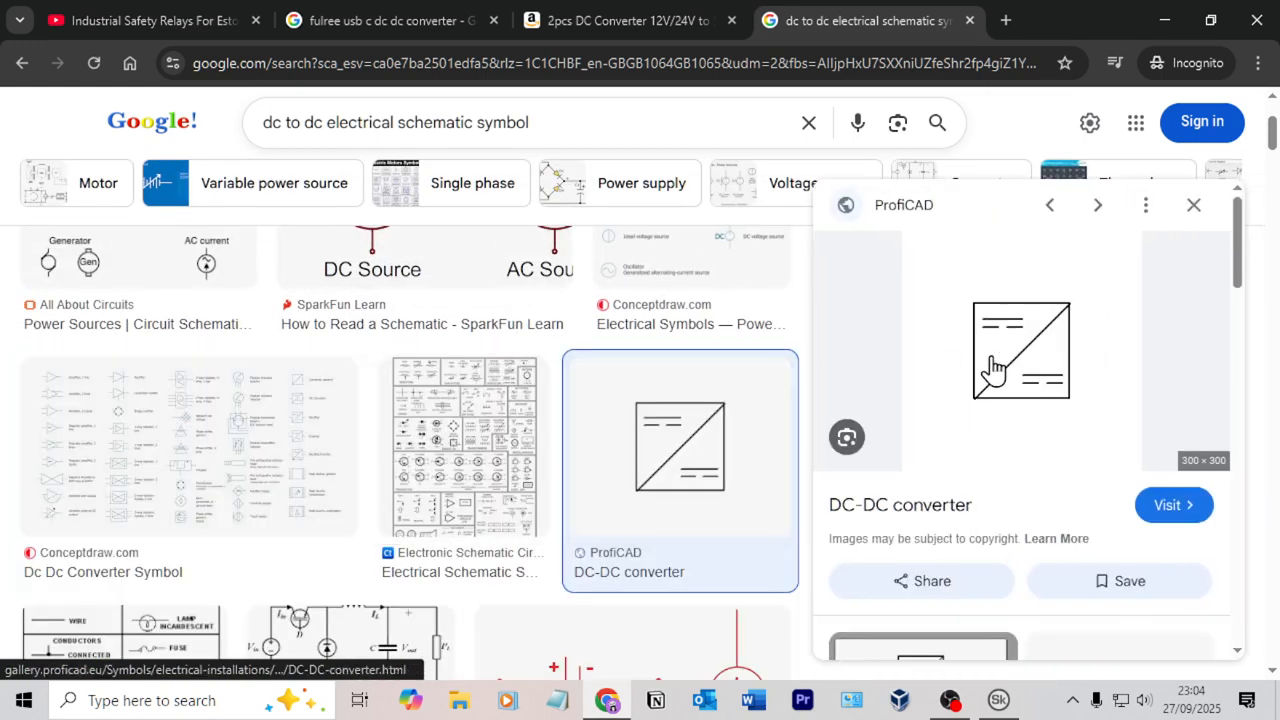
key("alt+Tab")
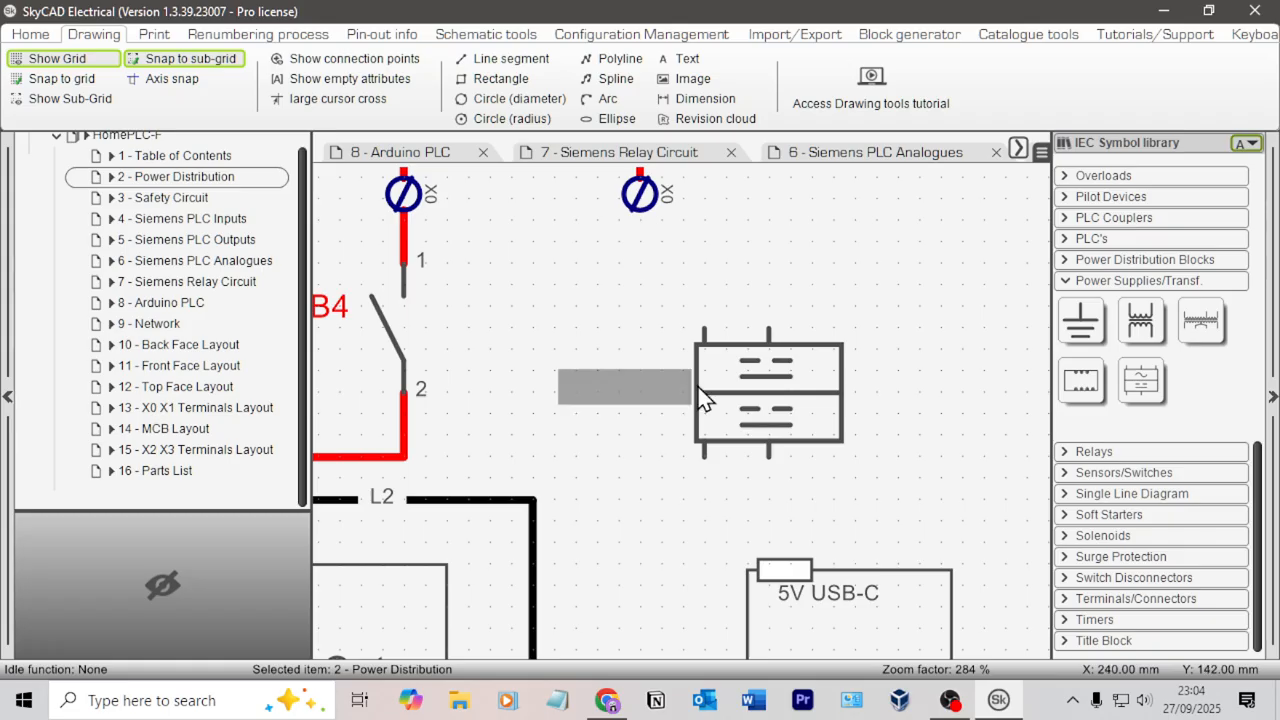
key("alt+Tab")
key("alt+Tab")
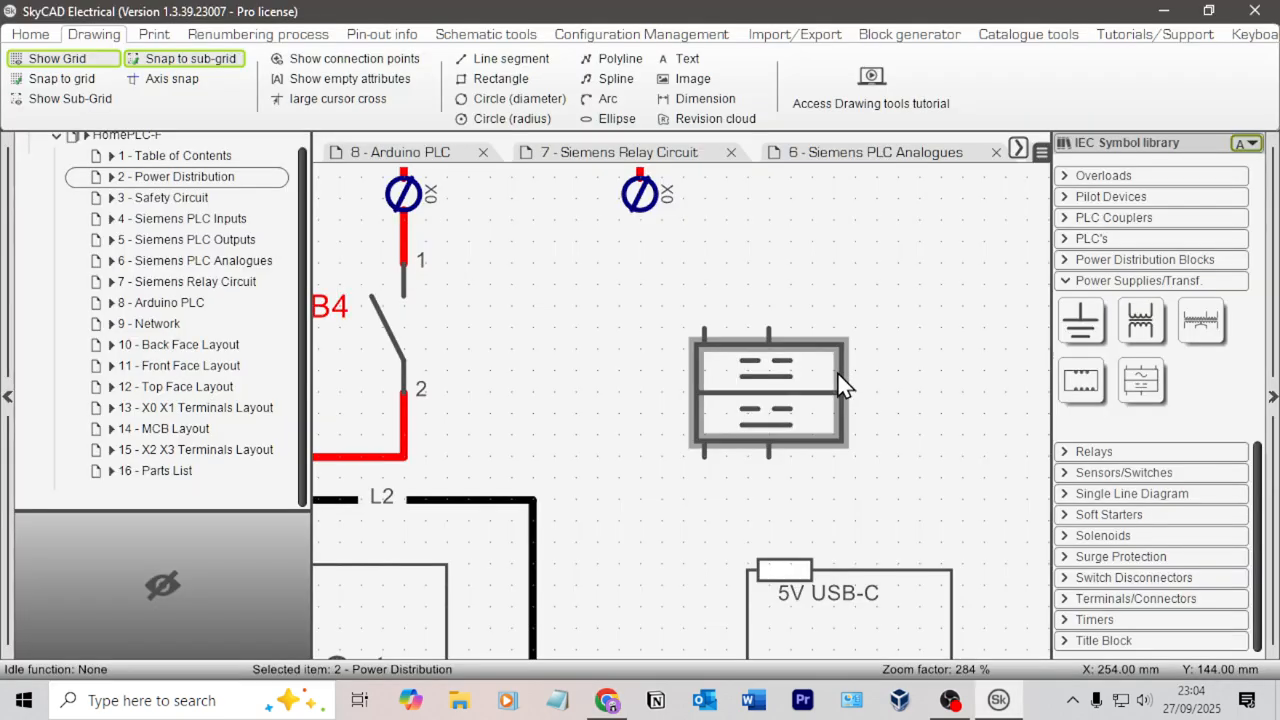
key("alt+Tab")
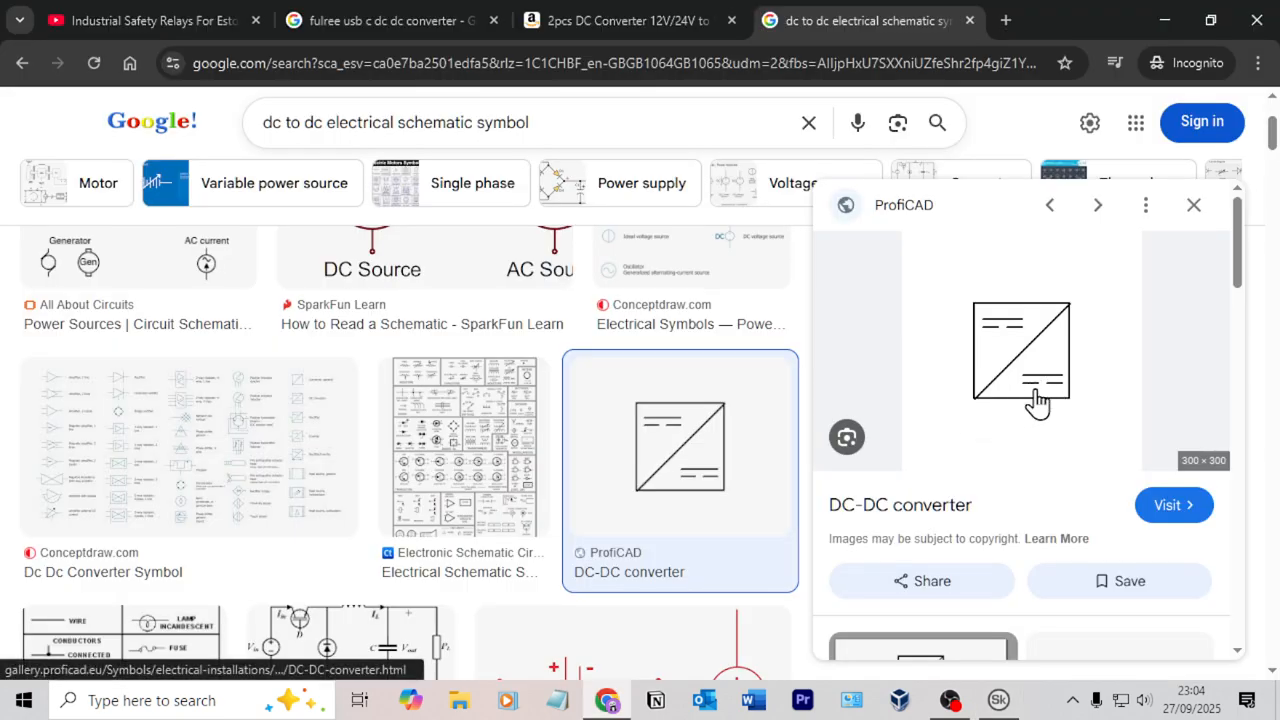
key("alt+Tab")
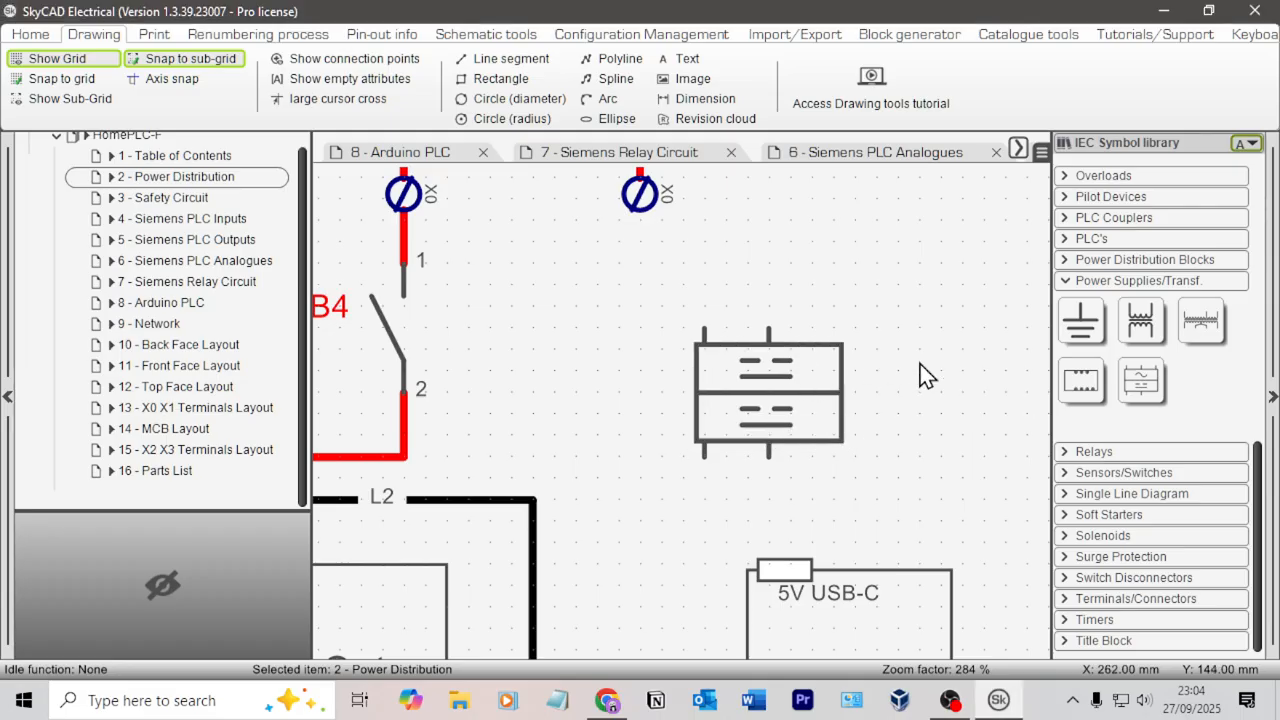
key("alt+Tab")
key("alt+Tab")
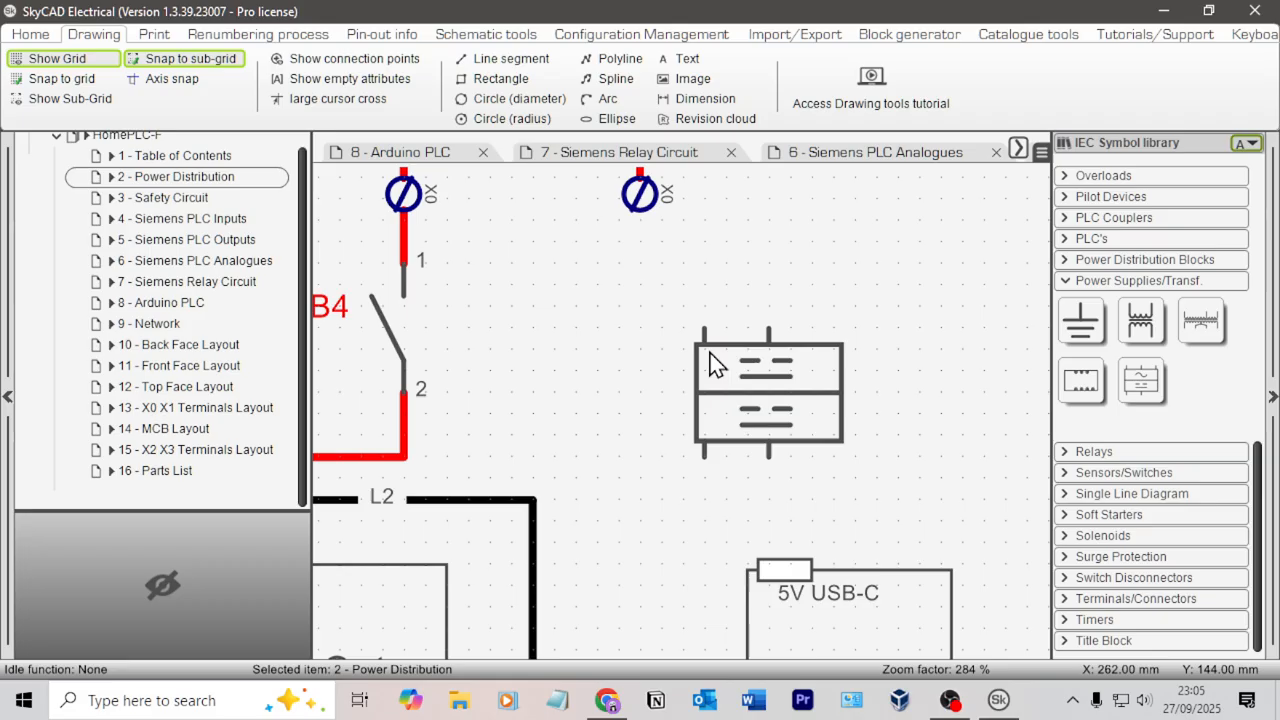
Create a graphical block from the modified power supply symbol, placing its base point at the symbol's upper-left corner
scroll(911, 427, "down", 2)
middle_click_drag(900, 362, 794, 340)
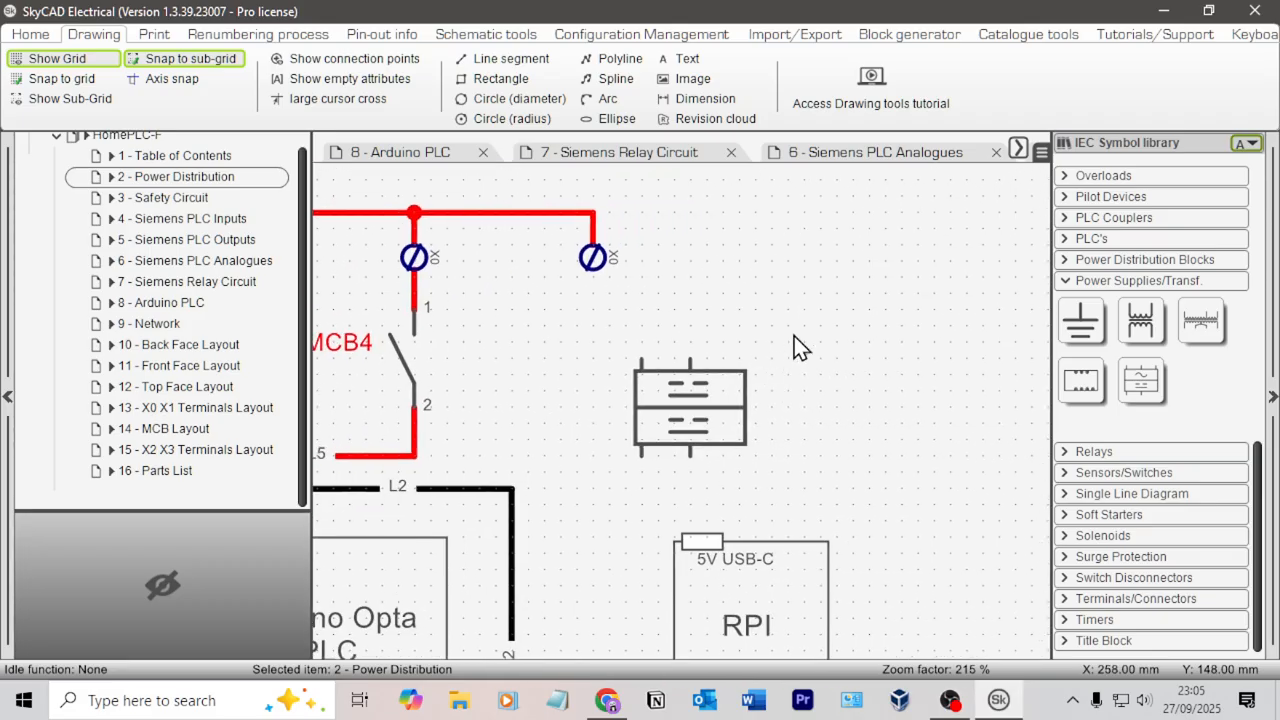
scroll(794, 340, "down", 2)
left_click(644, 350)
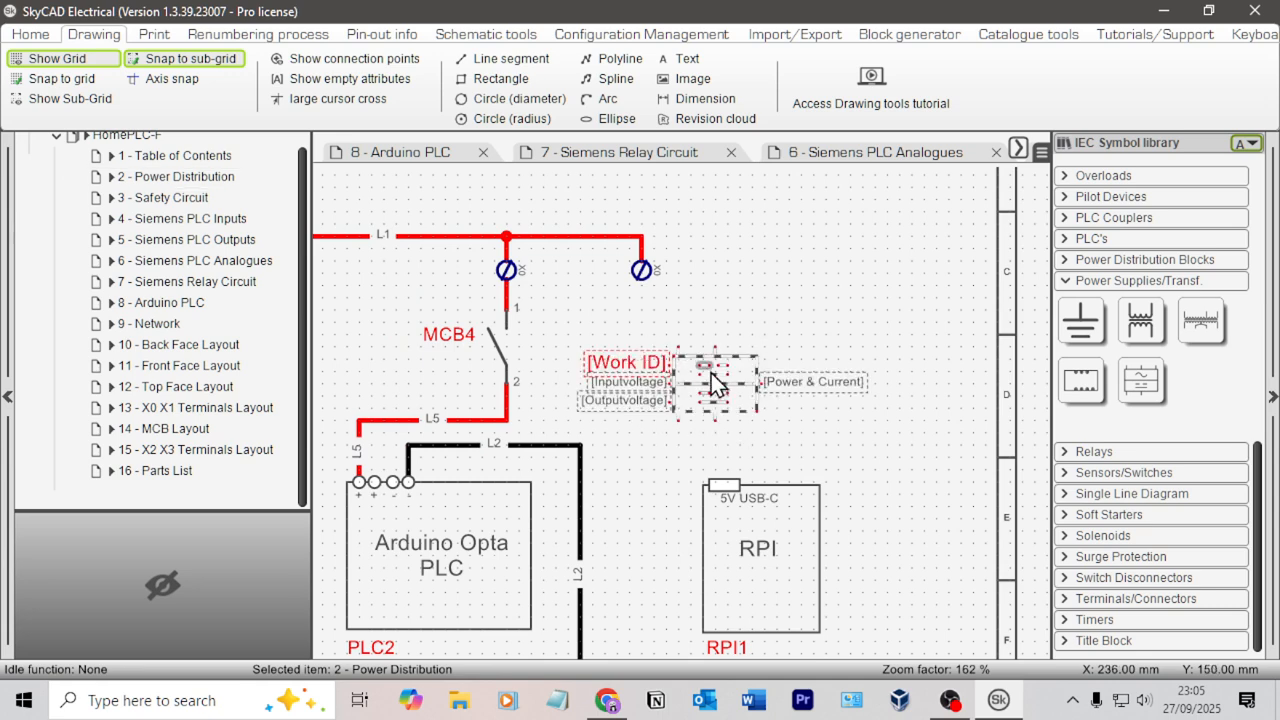
left_click(802, 298)
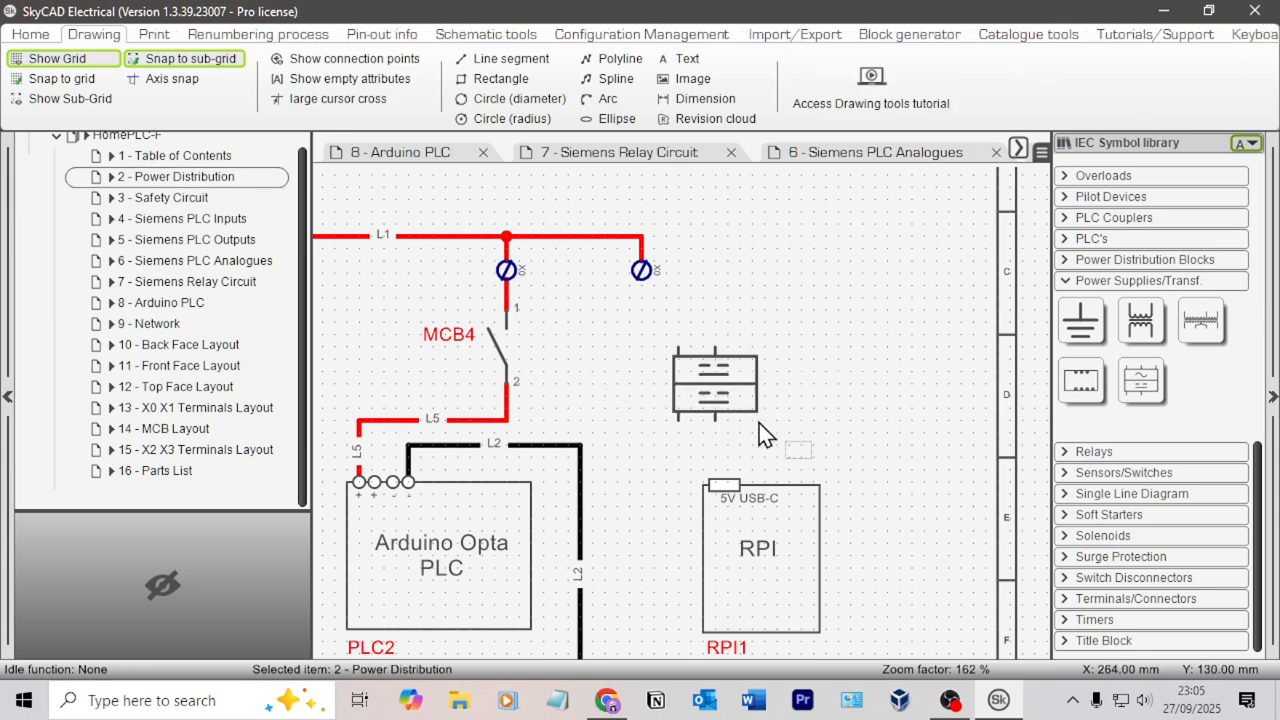
left_click(715, 383)
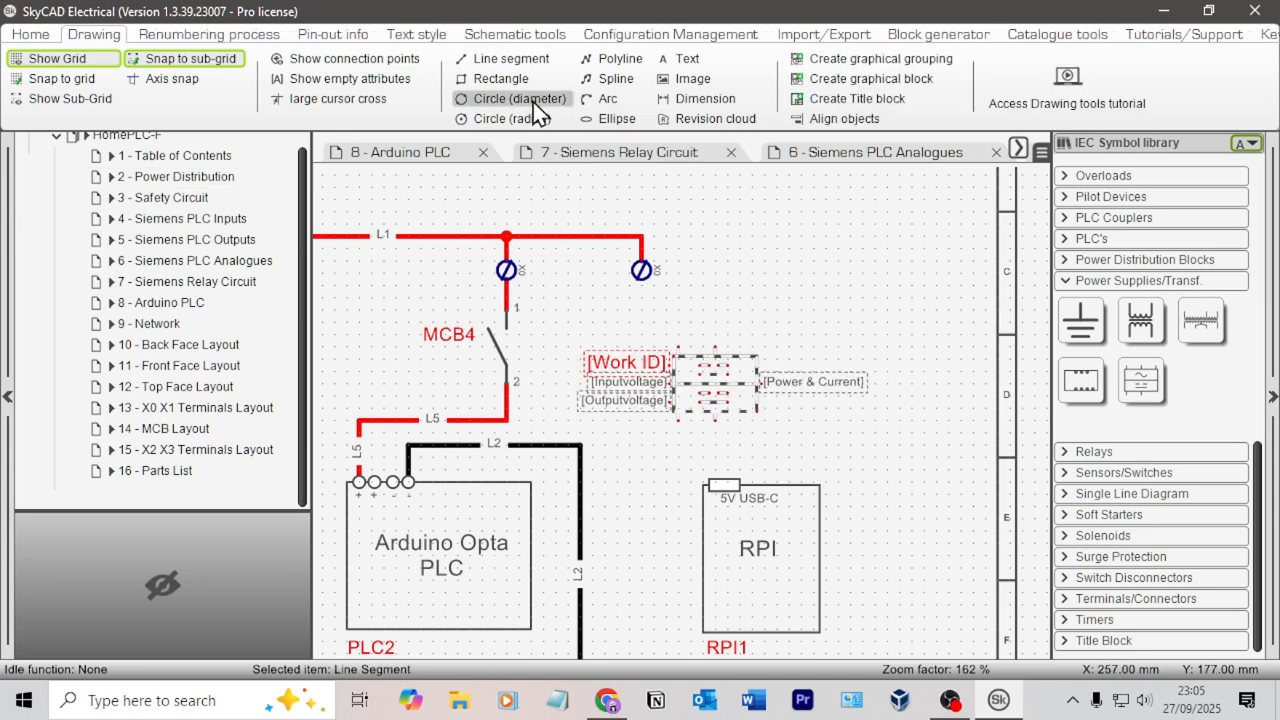
left_click(891, 74)
left_click(888, 414)
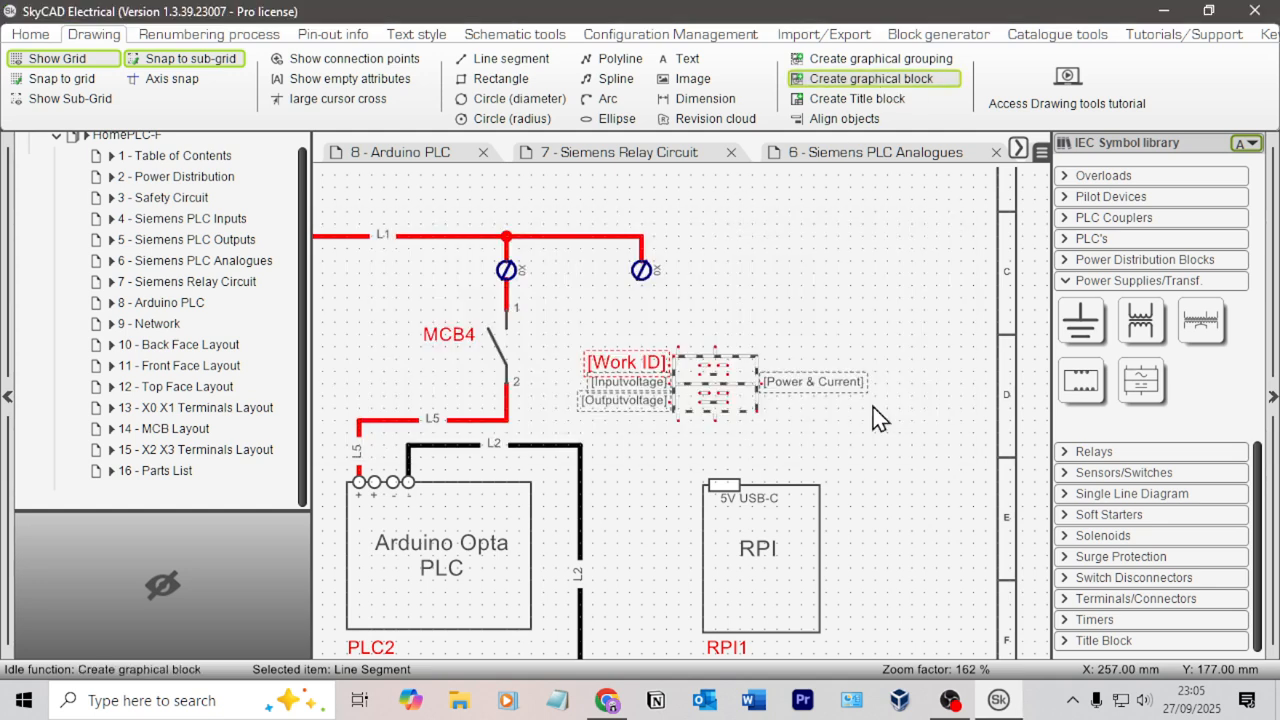
scroll(636, 370, "up", 3)
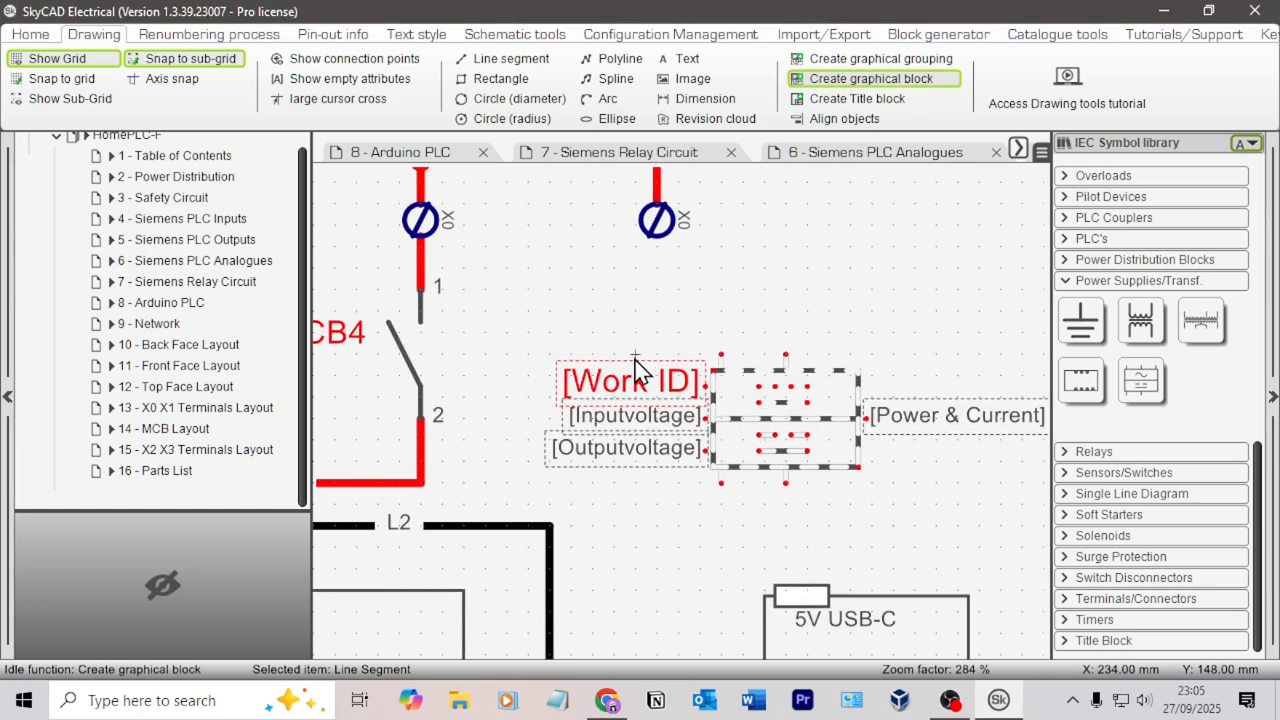
left_click(714, 368)
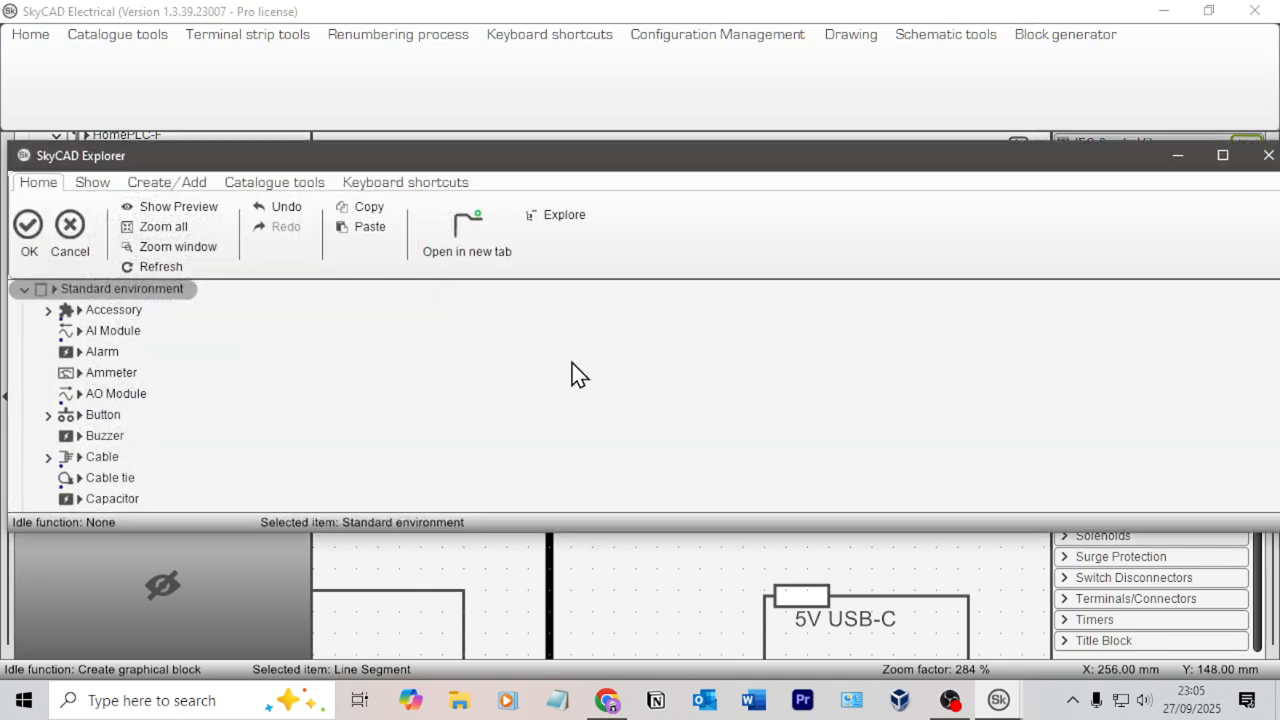
Assign the new graphical block to the Power supply class of the standard environment
scroll(170, 430, "down", 15)
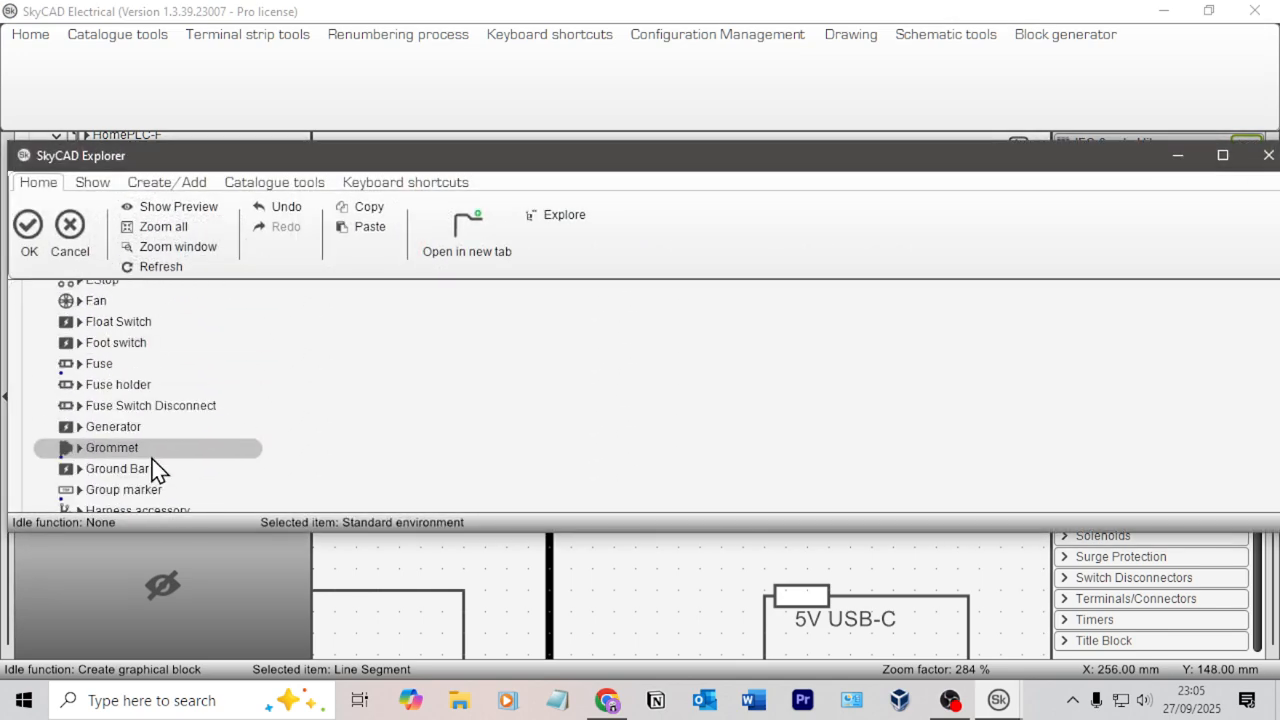
scroll(150, 450, "down", 4)
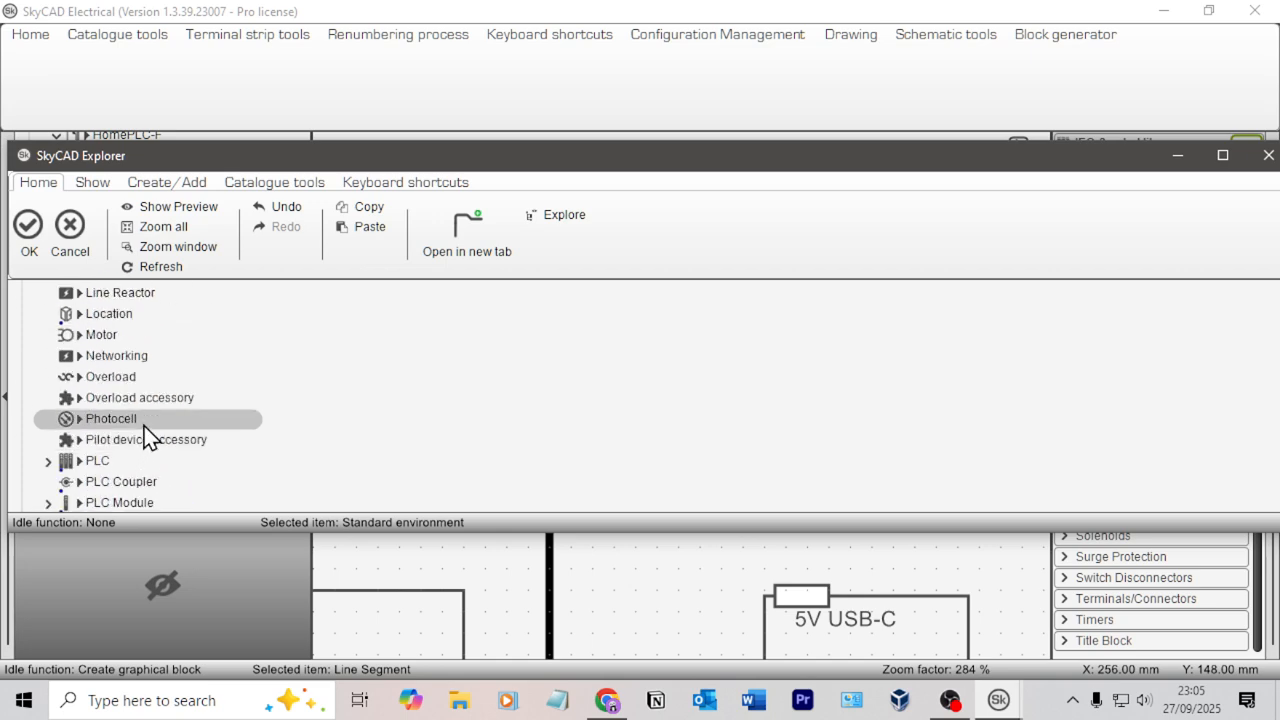
scroll(185, 468, "down", 1)
scroll(185, 468, "down", 1)
left_click(165, 488)
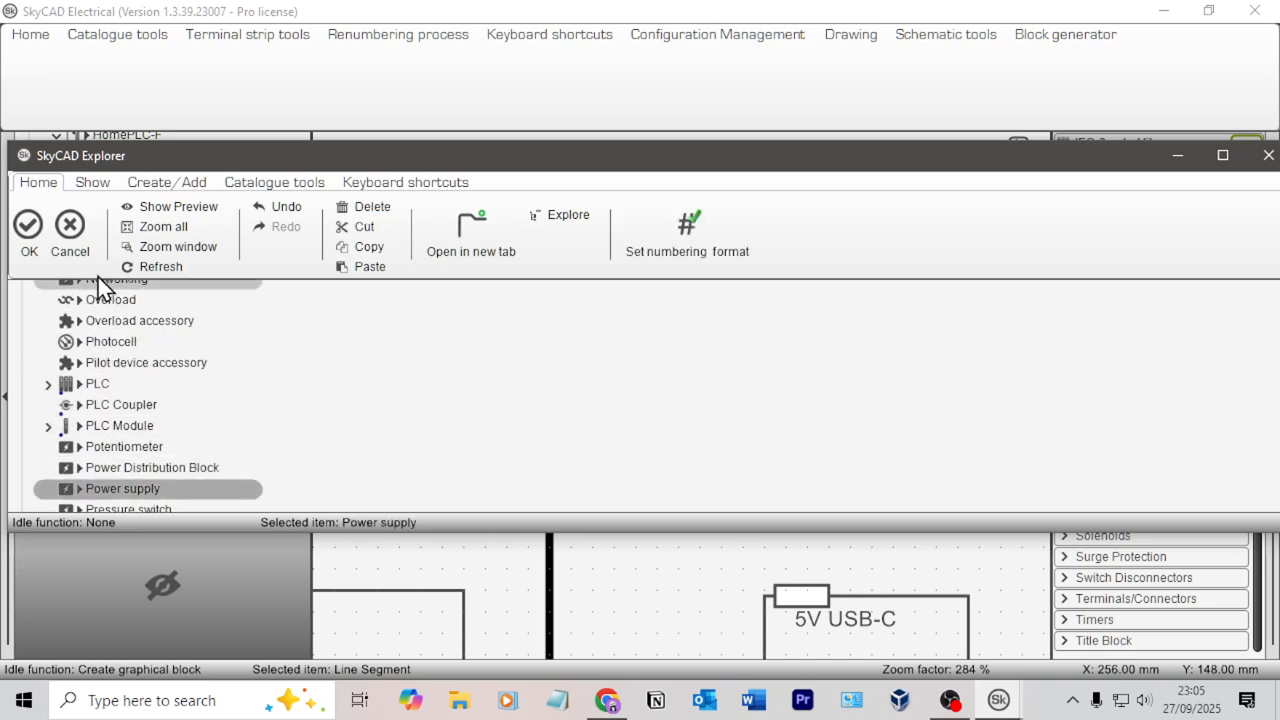
left_click(30, 230)
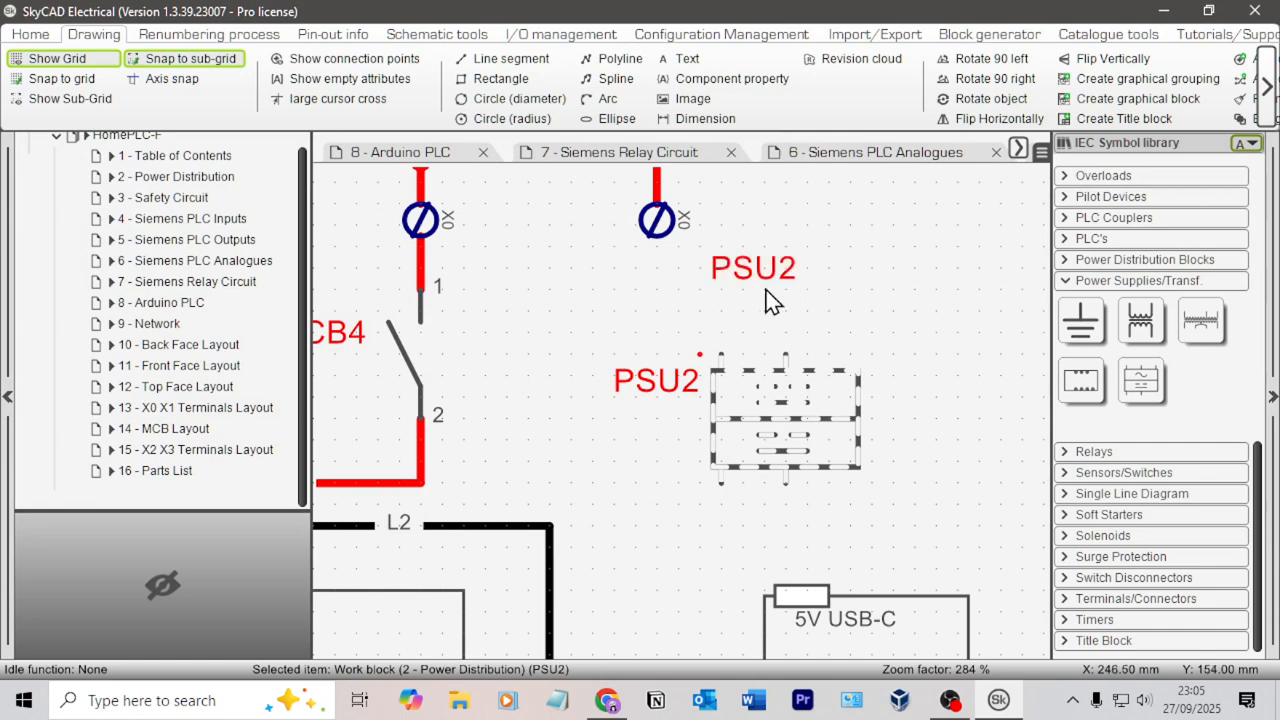
Move the PSU2 block slightly down and delete the duplicate PSU2 label above it
scroll(848, 336, "down", 3)
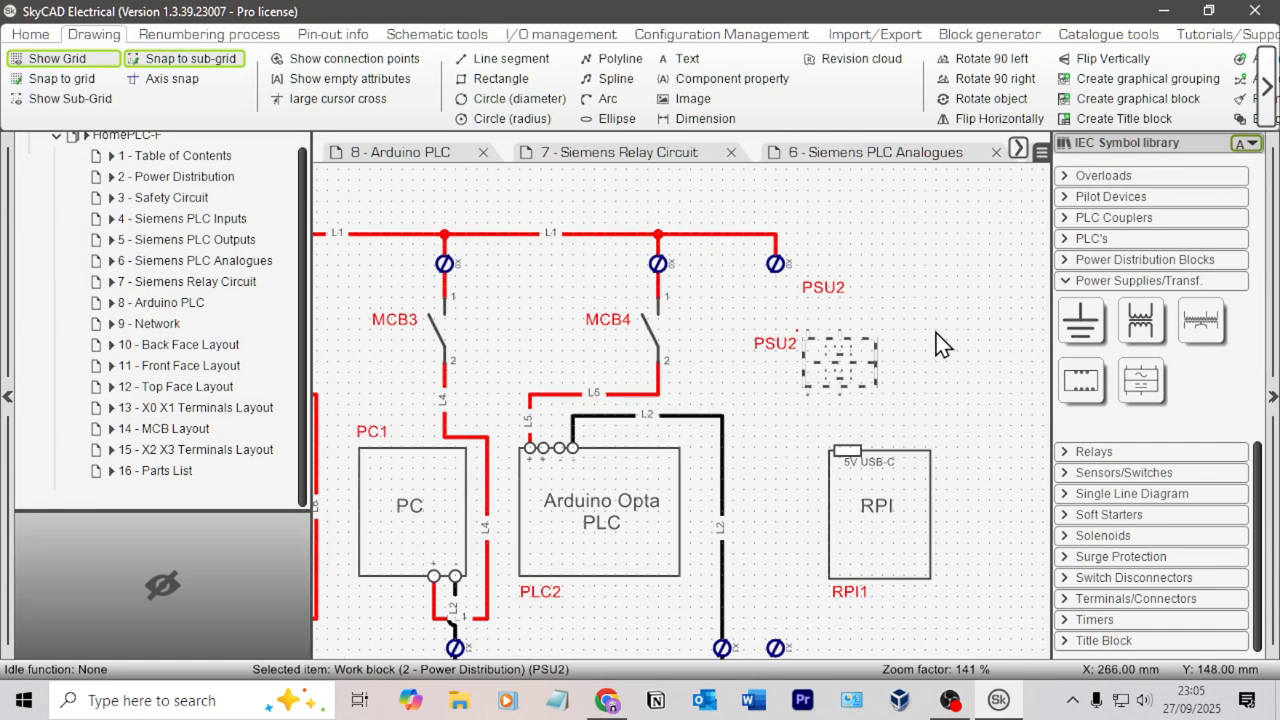
left_click(172, 199)
left_click(189, 181)
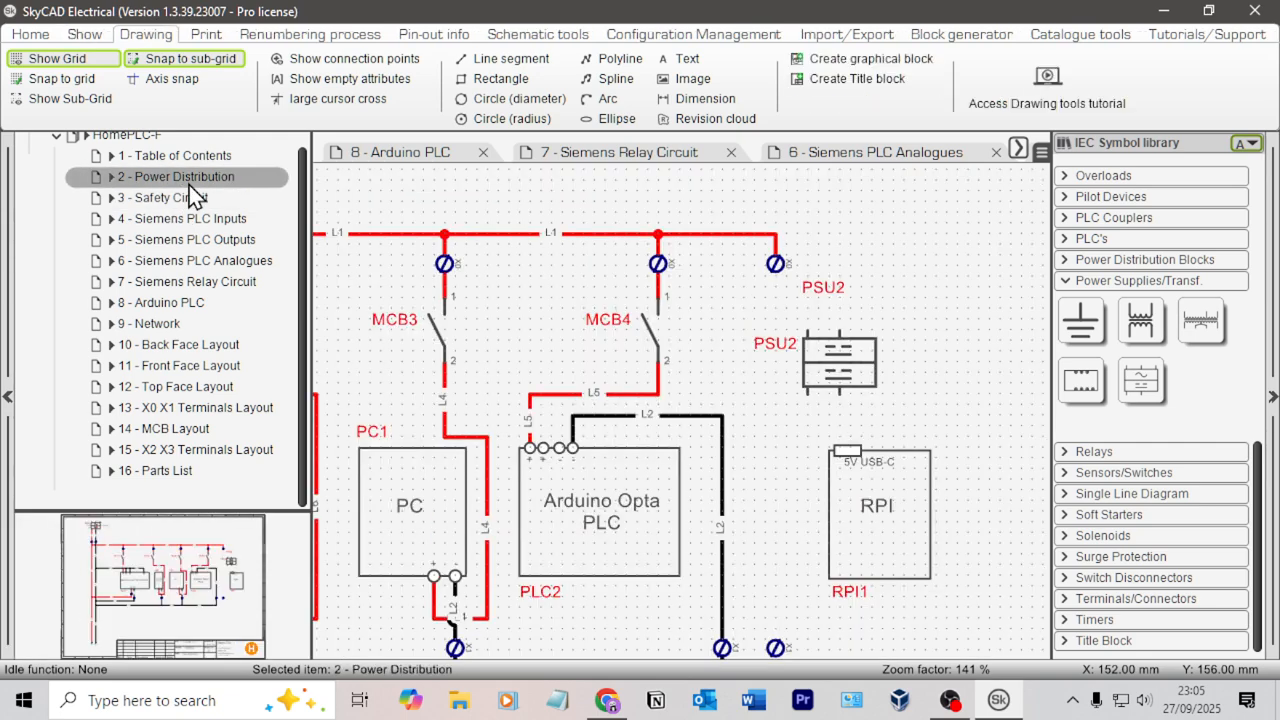
scroll(794, 285, "up", 3)
left_click(735, 386)
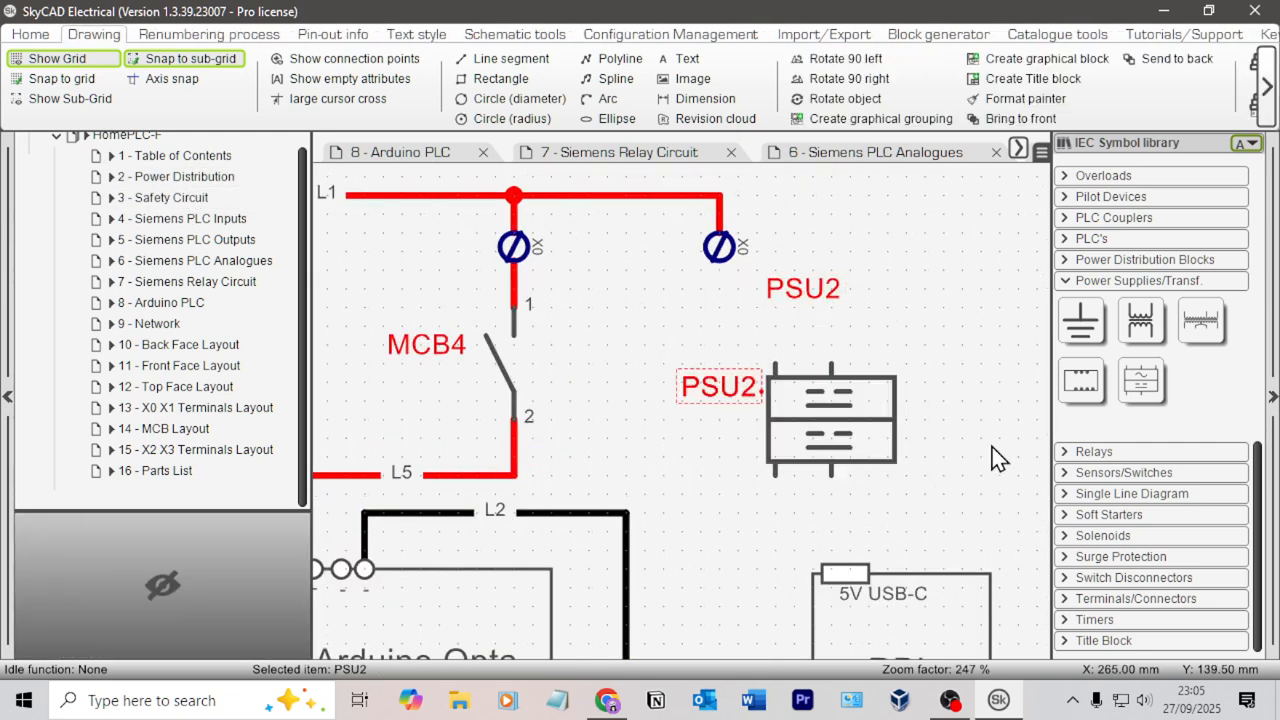
left_click(870, 440)
mouse_move(859, 418)
left_mouse_down()
mouse_move(980, 409)
mouse_move(971, 449)
mouse_move(891, 417)
mouse_move(855, 436)
left_mouse_up()
left_click(737, 400)
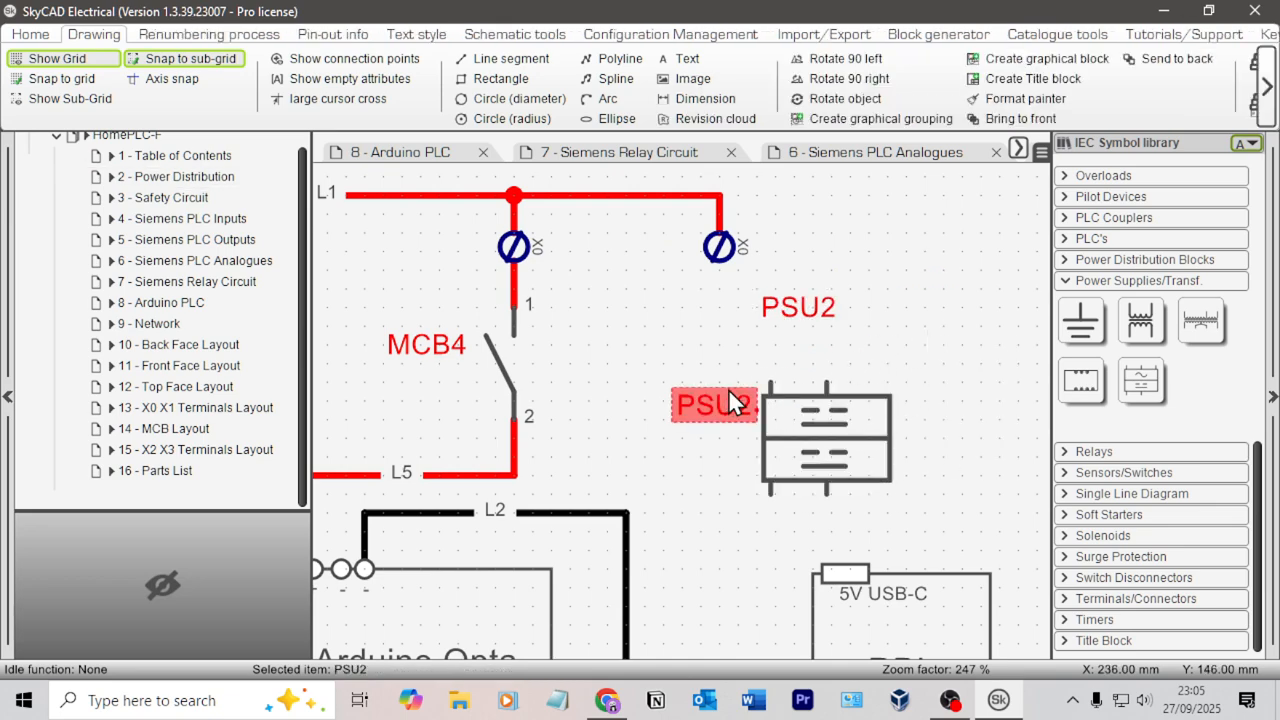
left_click(815, 316)
key("Delete")
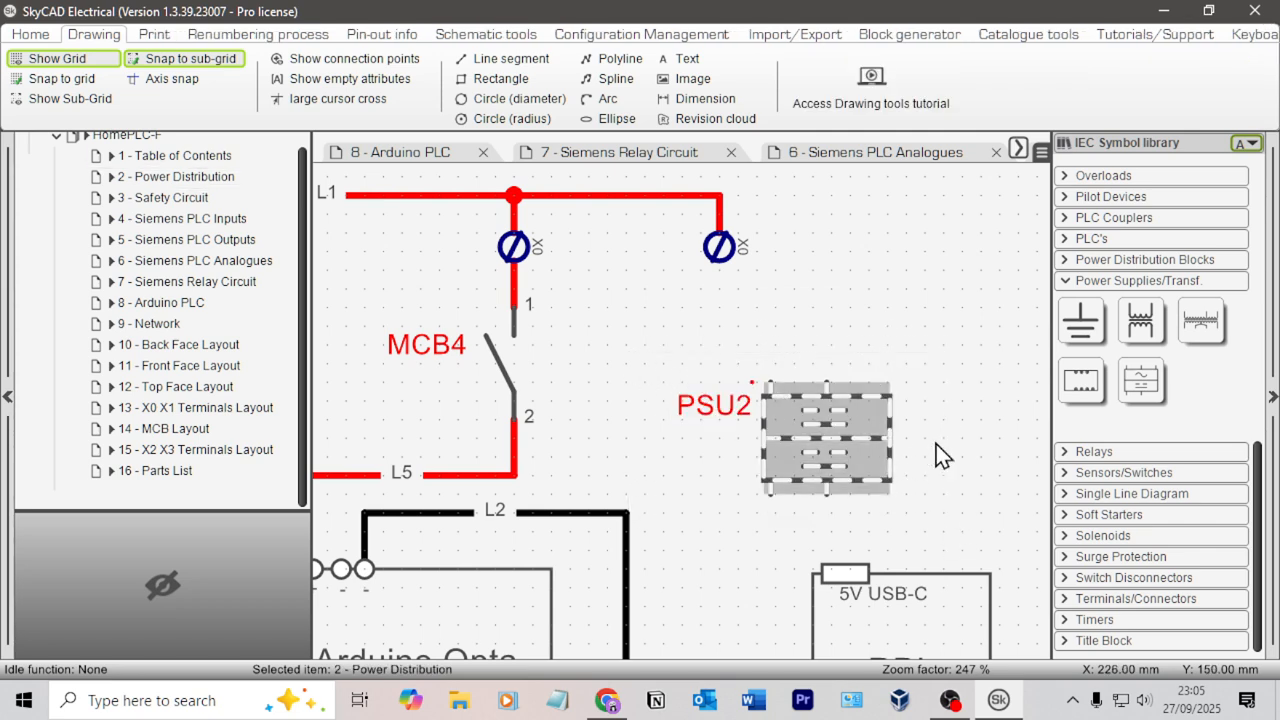
Create a graphical grouping from the PSU2 block, with its base point near the block's upper-left corner
left_click(882, 400)
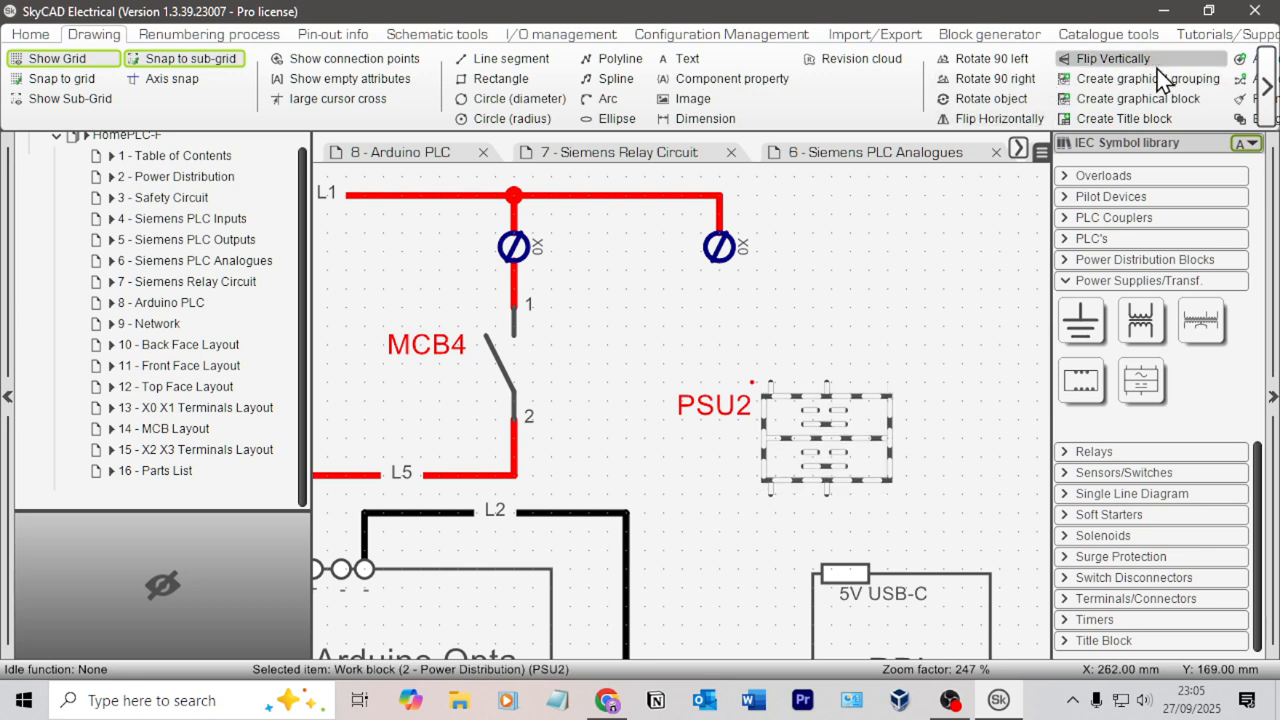
scroll(1150, 75, "down", 1)
scroll(1130, 87, "down", 2)
left_click(1004, 82)
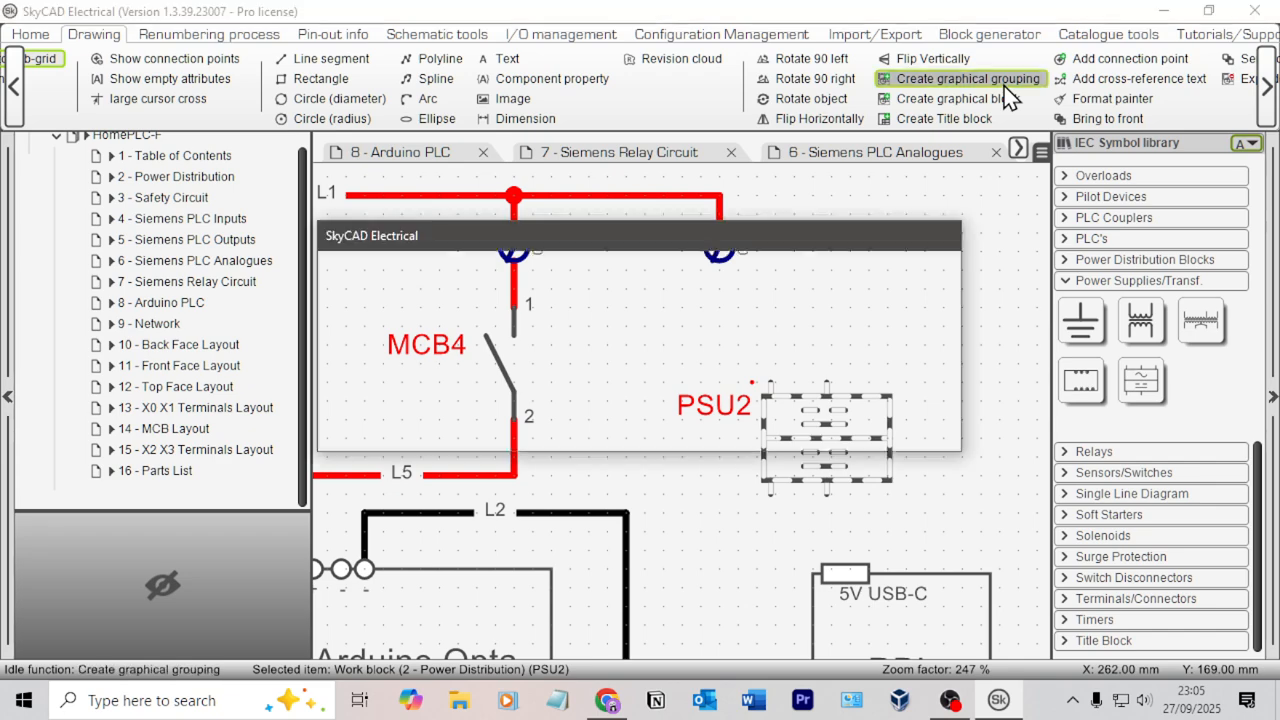
left_click(893, 412)
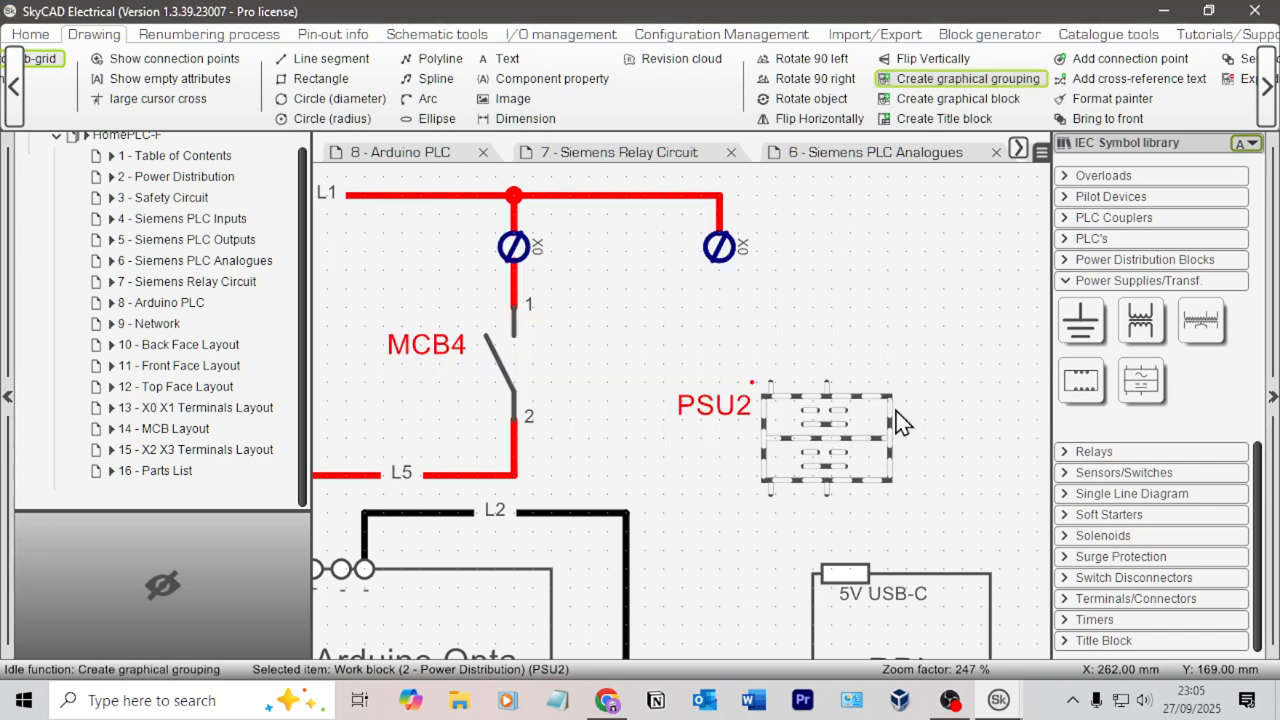
left_click(757, 392)
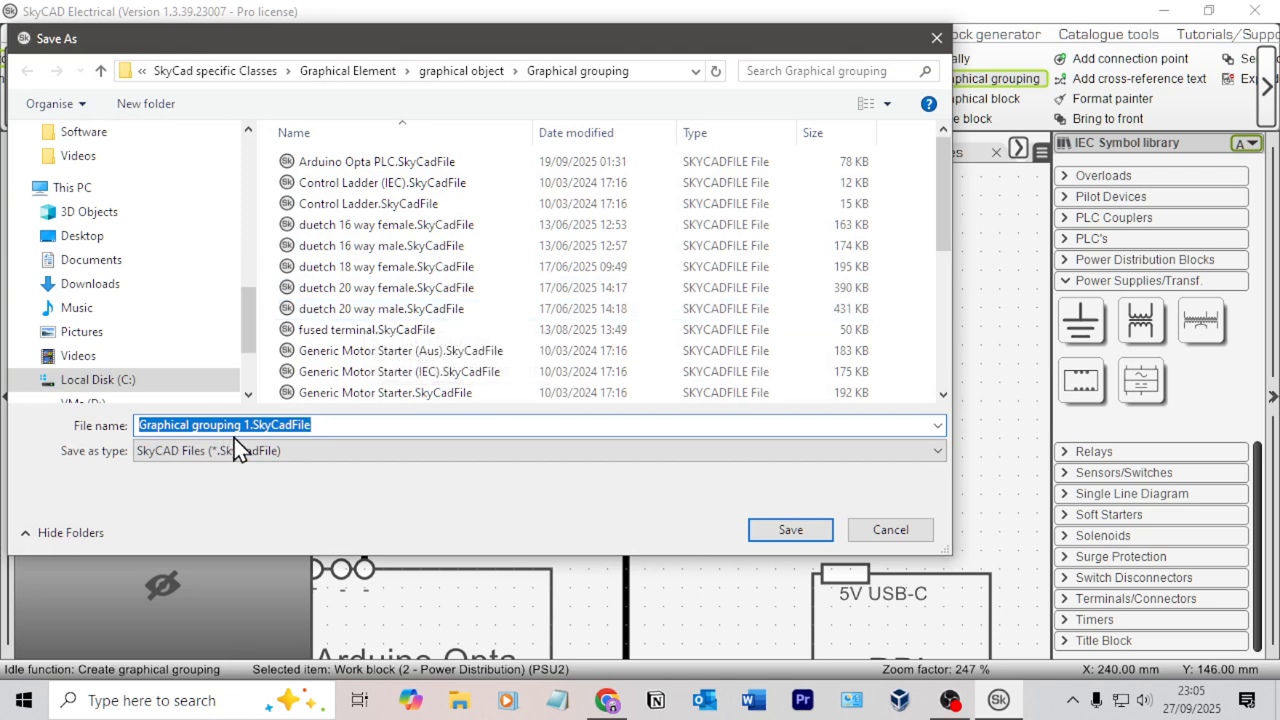
Save the graphical grouping under the file name DCDC_Convert
left_click_drag(250, 425, 136, 425)
key("BackSpace")
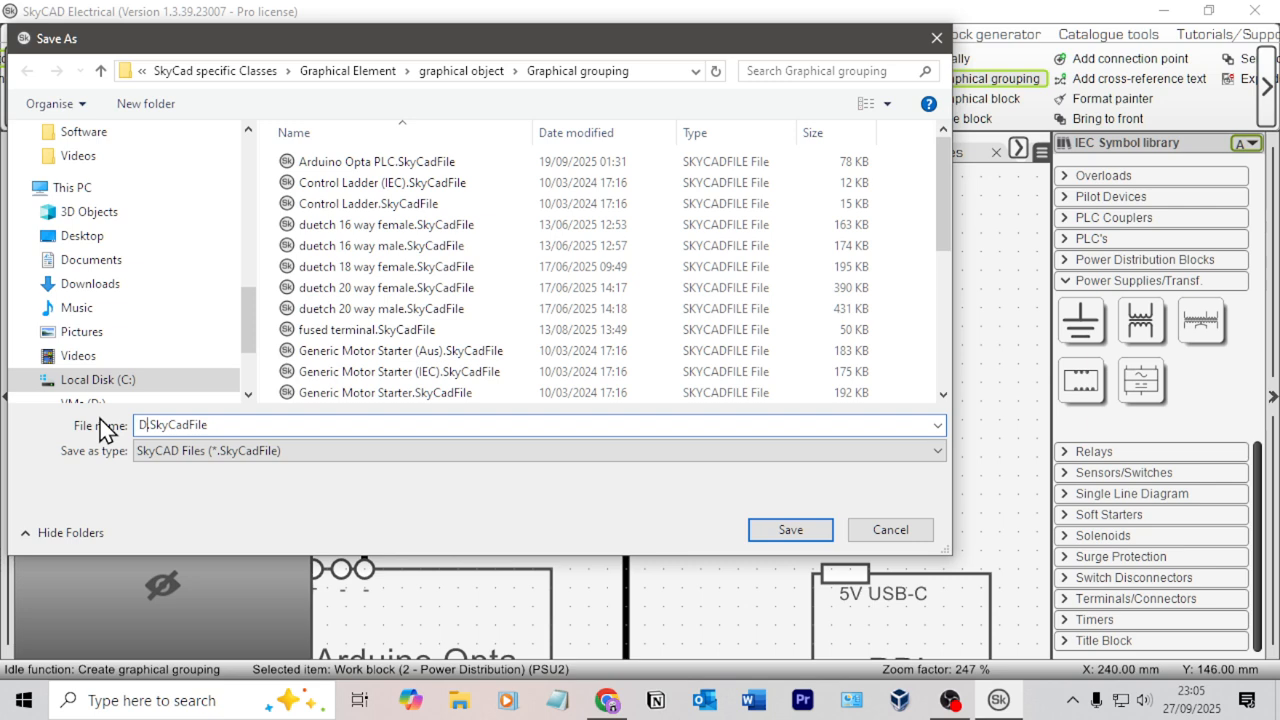
type("DC_Convert")
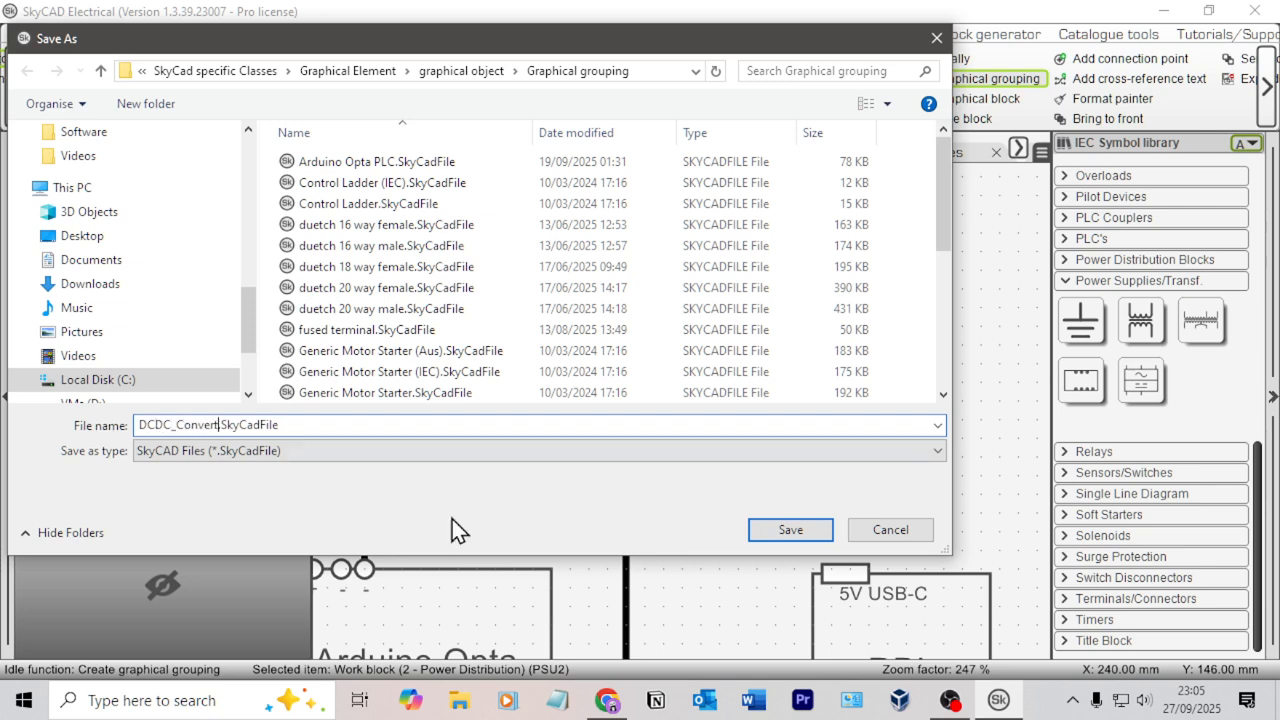
left_click(760, 530)
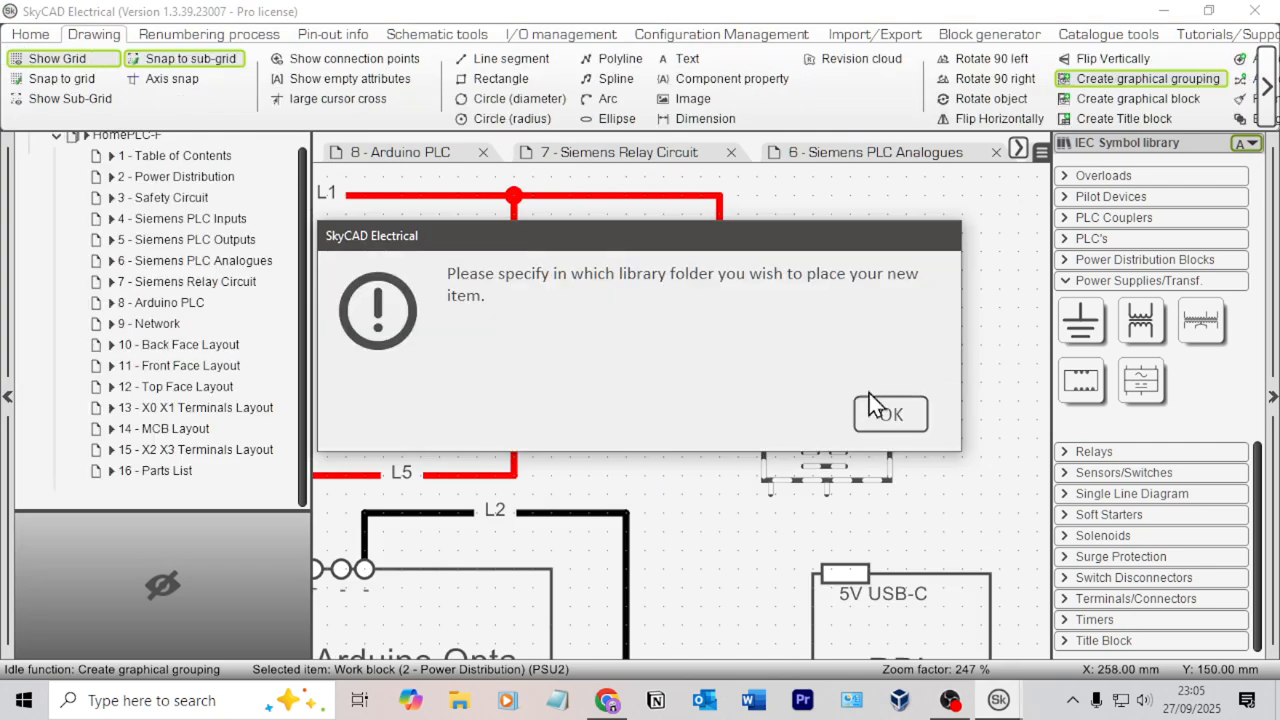
Place the new grouping in the Power Supplies/Transf. folder of the IEC symbol library
left_click(876, 410)
scroll(550, 400, "down", 5)
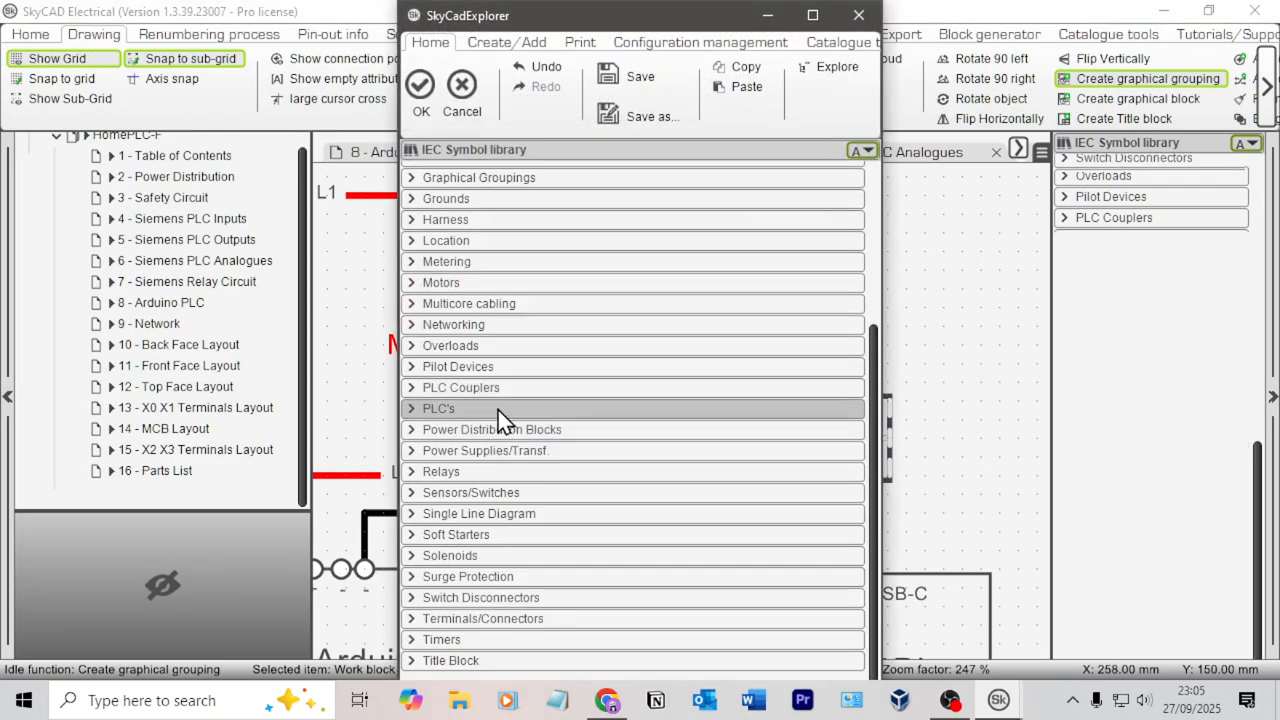
left_click(460, 434)
left_click(409, 430)
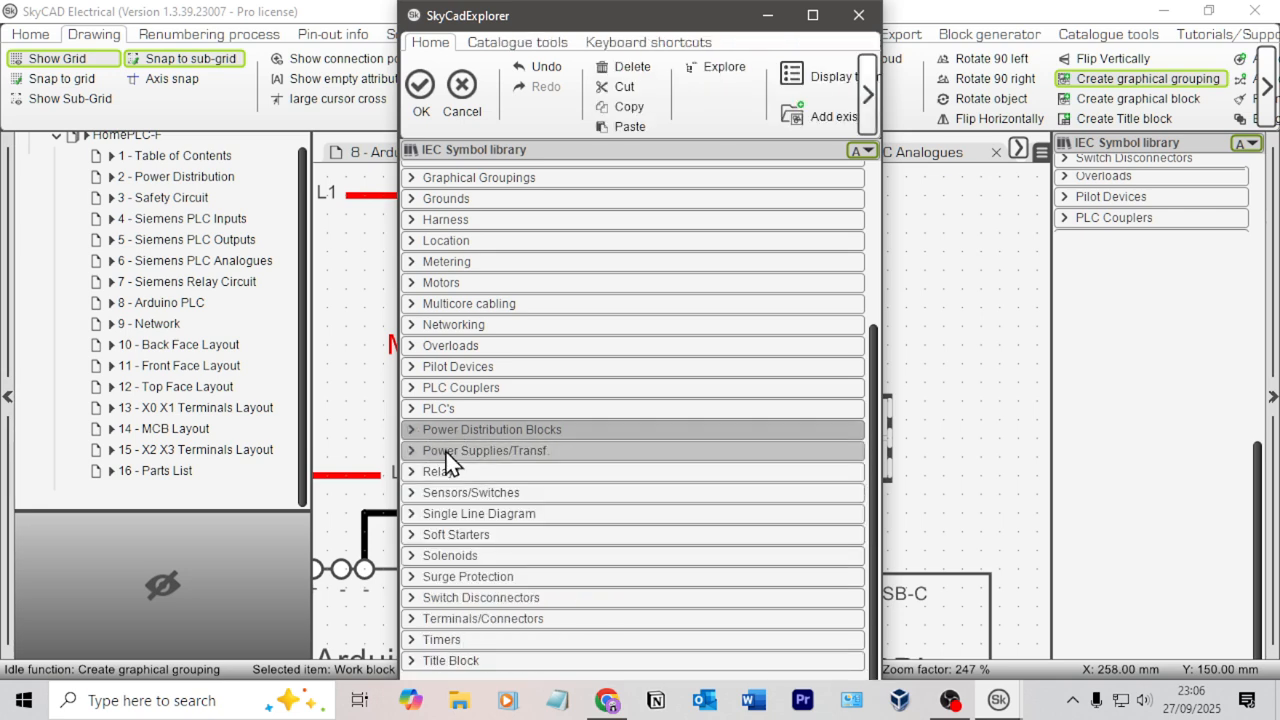
left_click(450, 452)
left_click(420, 86)
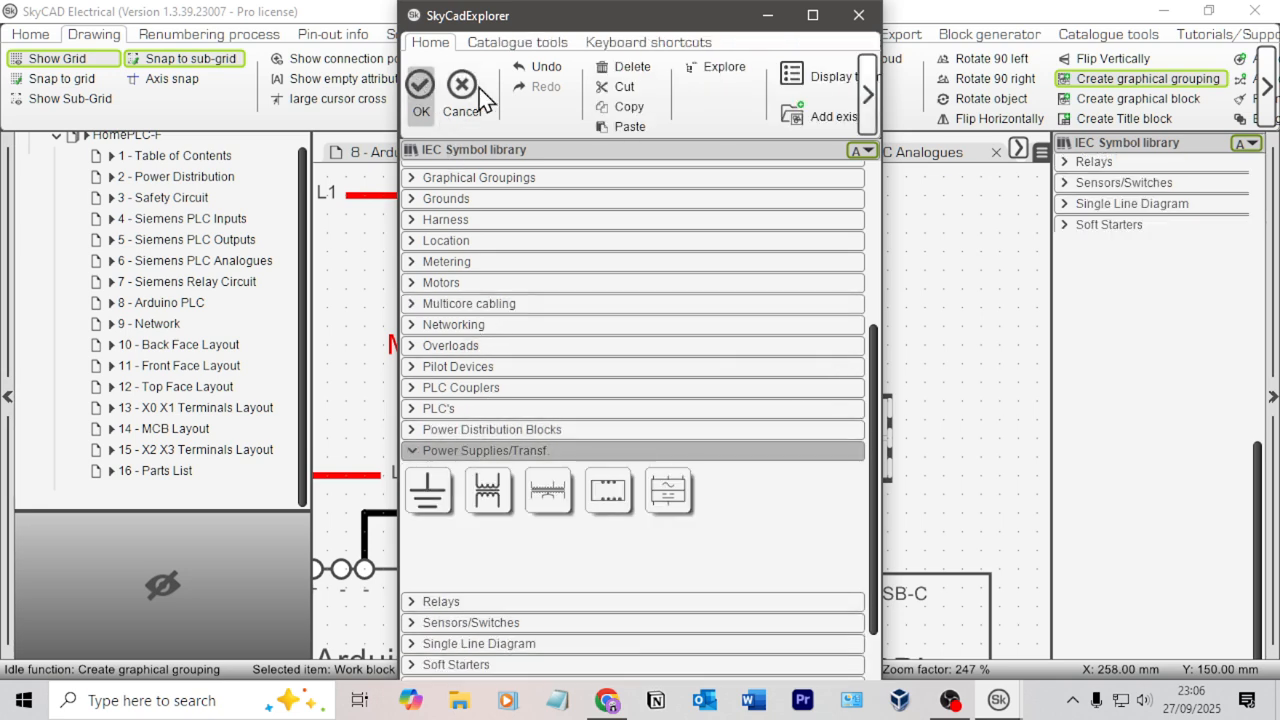
left_click(890, 414)
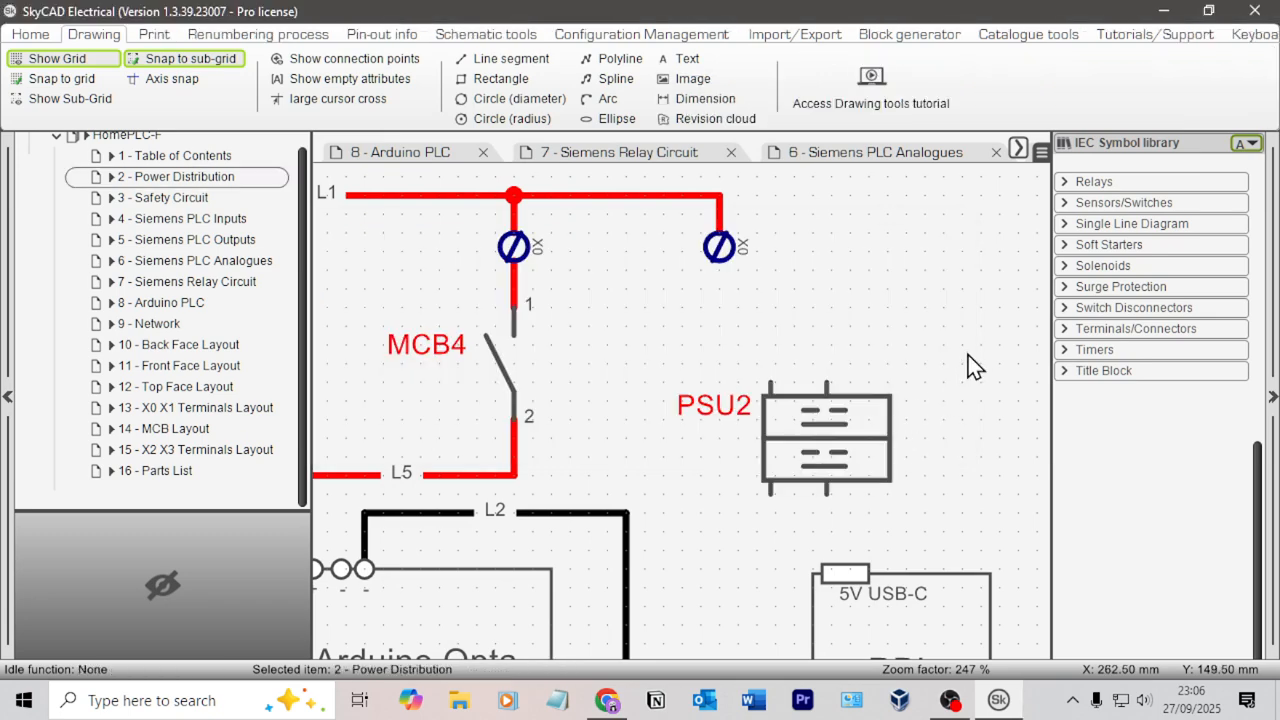
Move the RPI1 block to the right to leave clear space beside PSU2
scroll(741, 290, "down", 3)
scroll(740, 290, "up", 2)
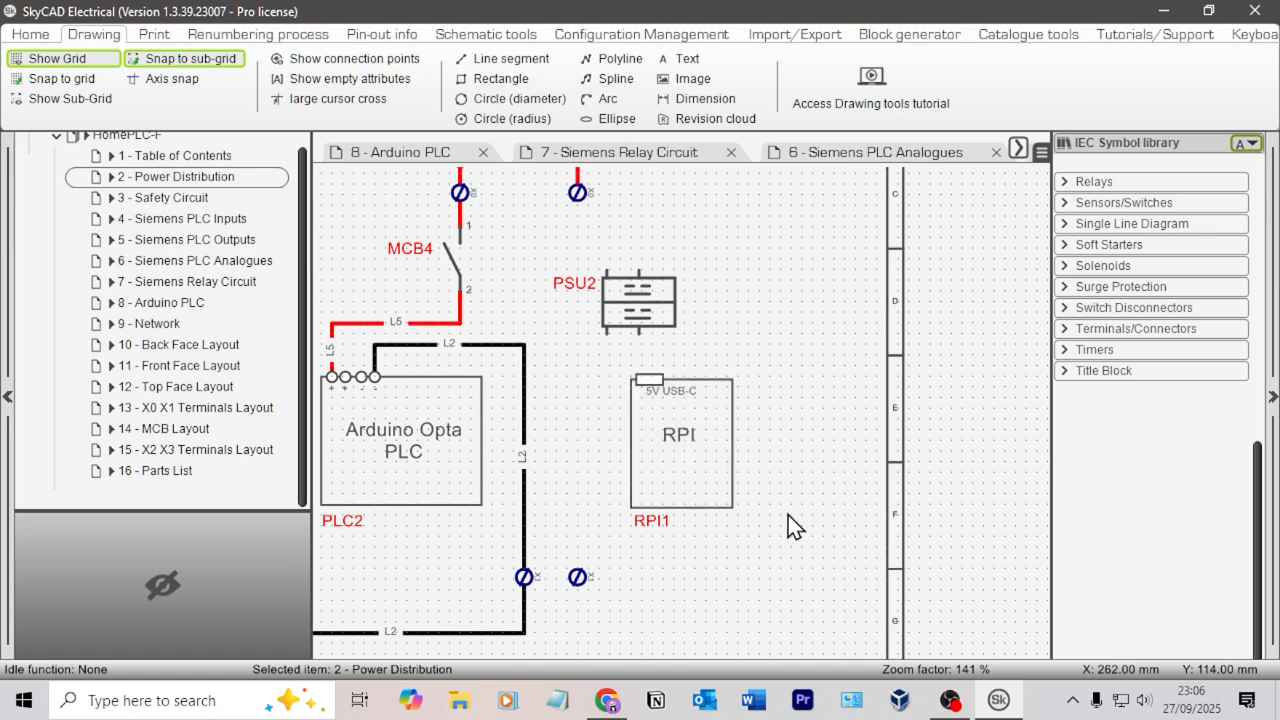
left_click(675, 430)
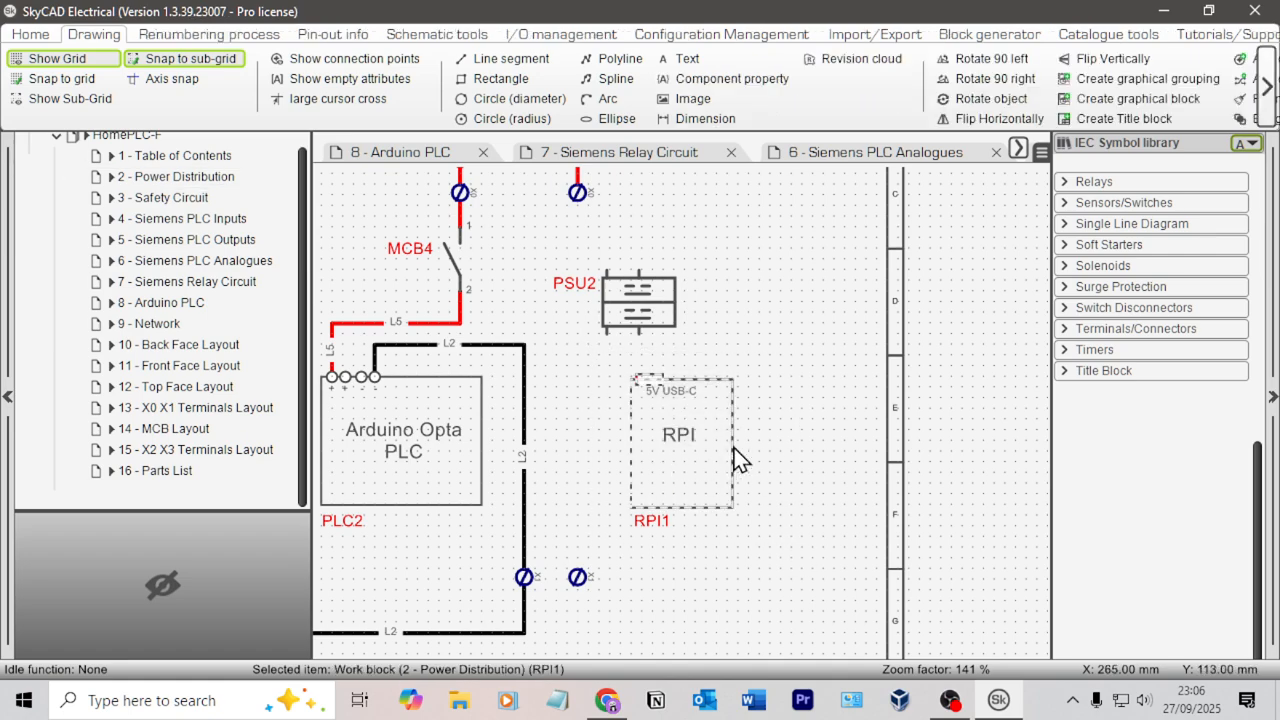
left_click_drag(725, 449, 824, 460)
left_click(705, 414)
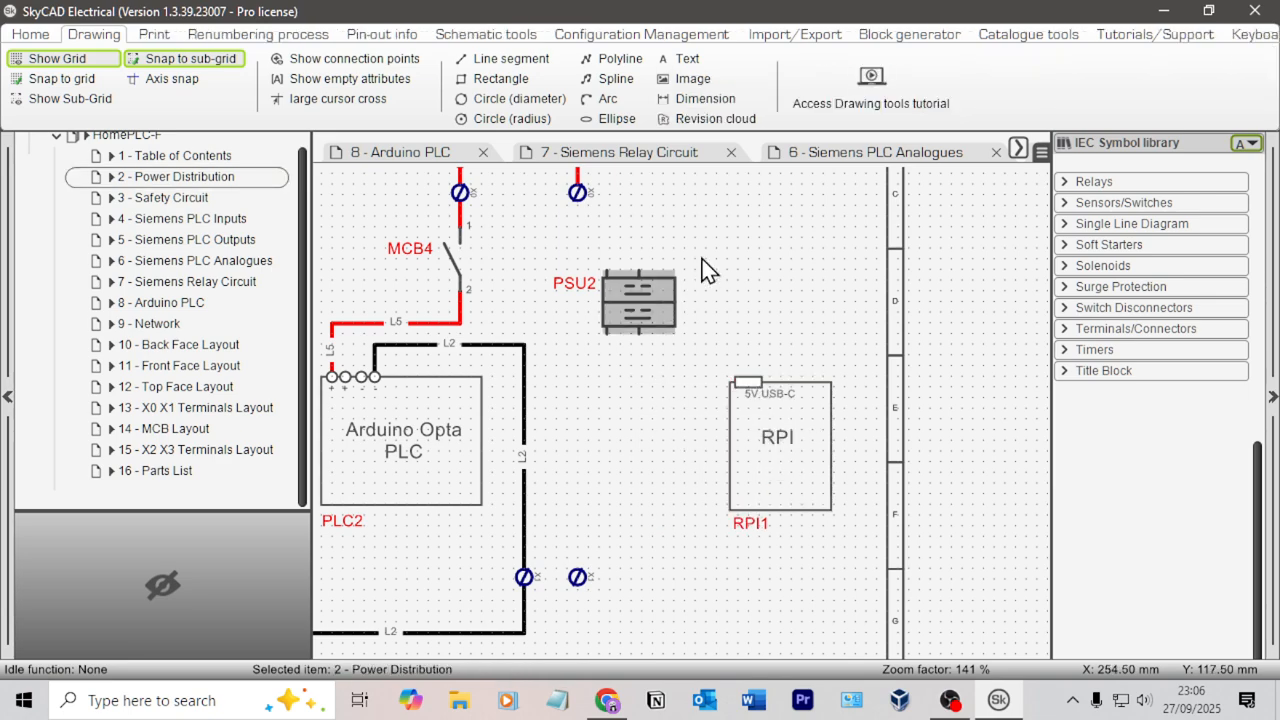
Draw a power connection from the rightmost L1 terminal straight down toward PSU2's upper pins
middle_click_drag(726, 241, 752, 337)
scroll(1150, 260, "up", 10)
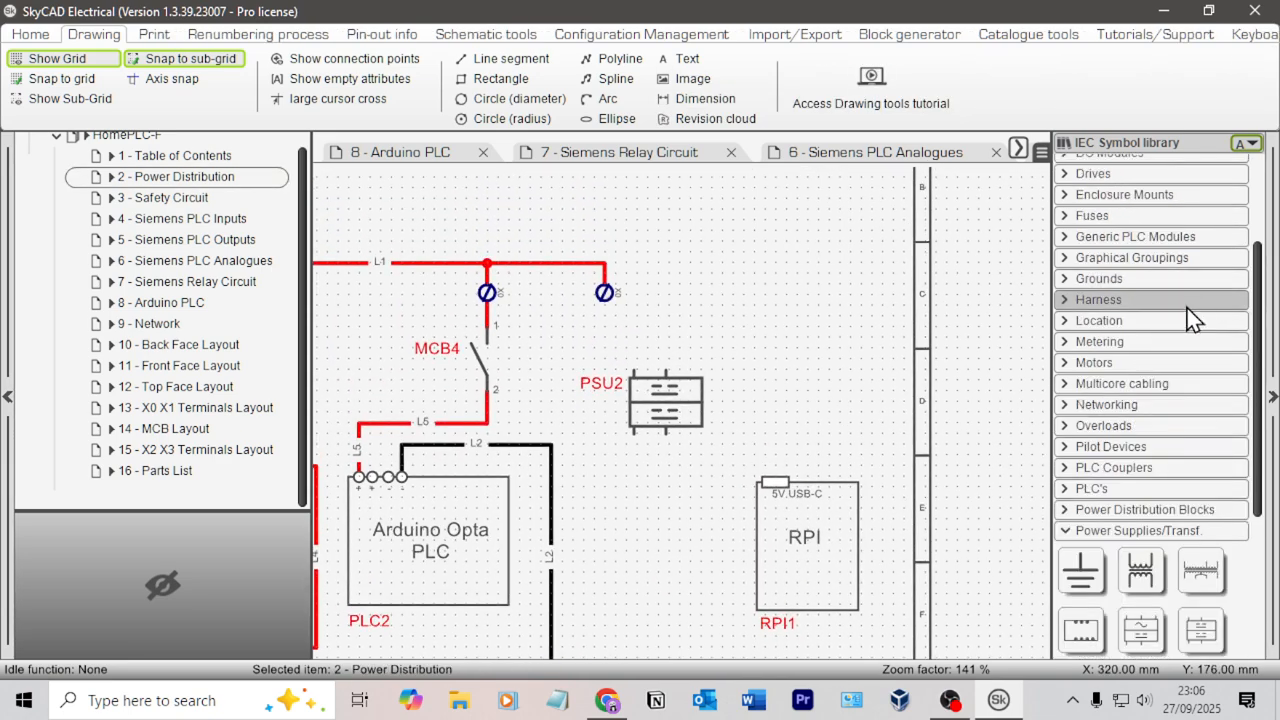
left_click(1100, 247)
left_click(1085, 292)
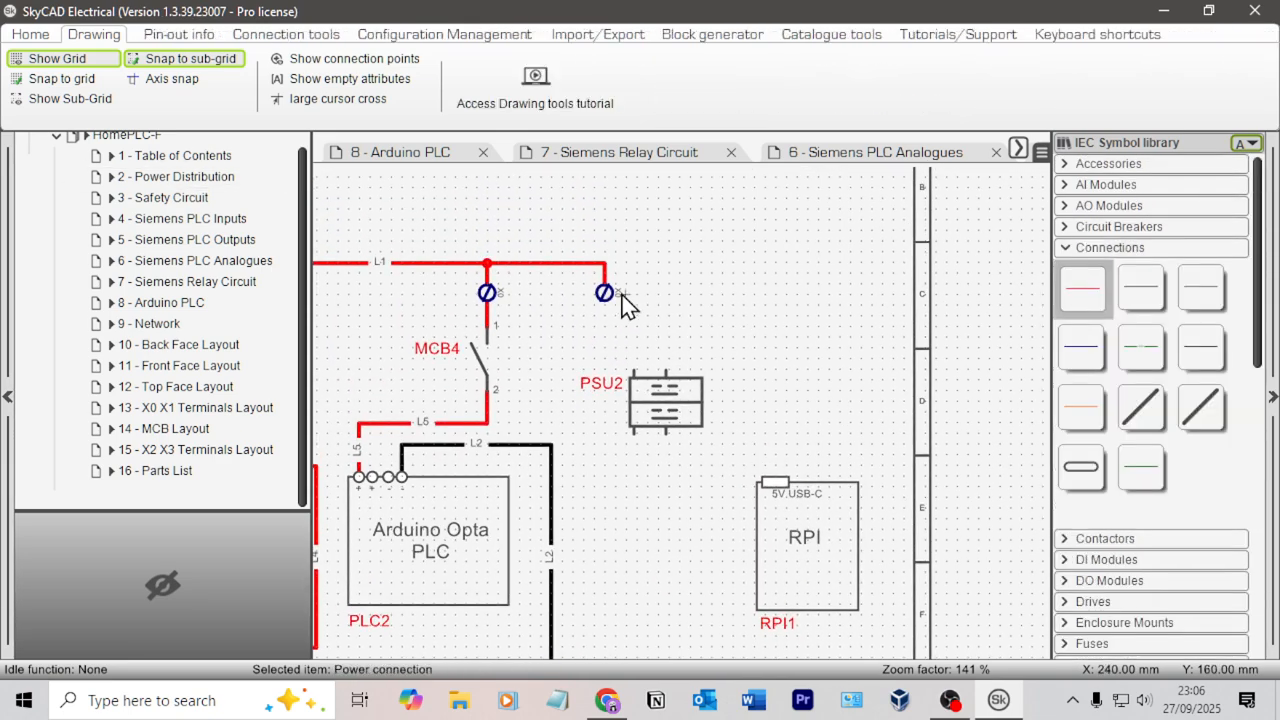
scroll(610, 300, "up", 2)
left_click(632, 417)
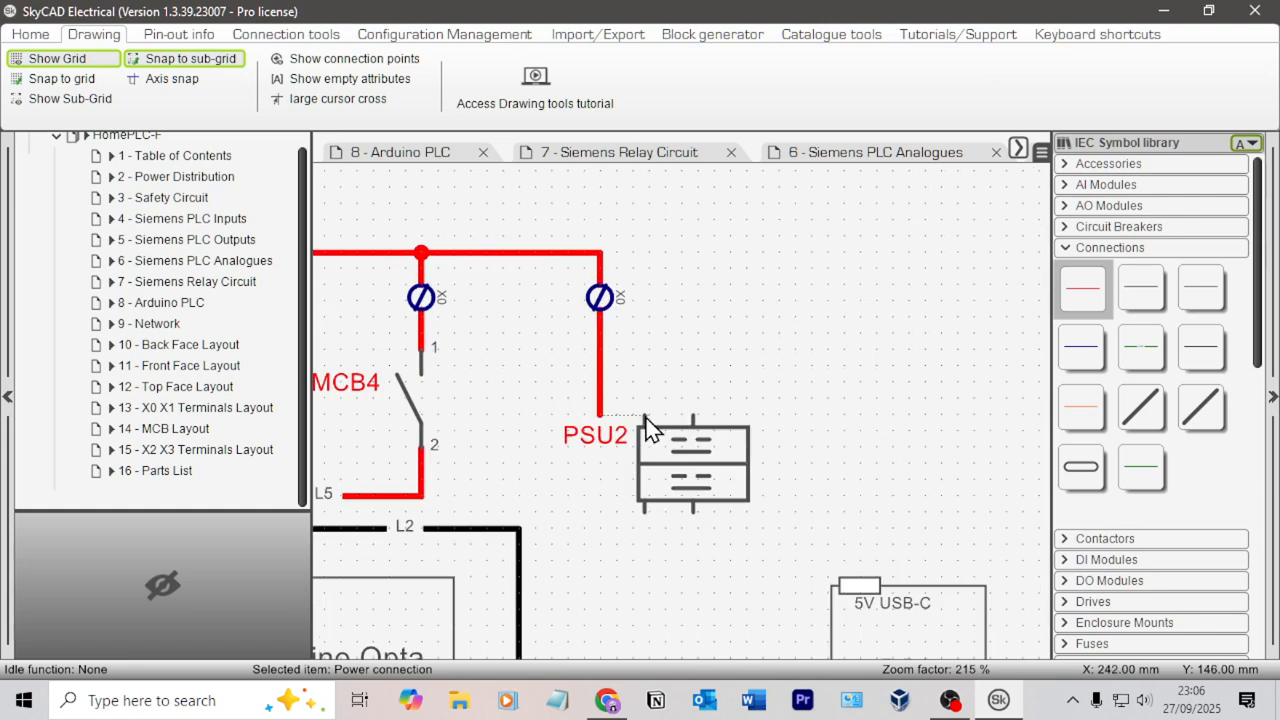
key("Escape")
Enable snap to grid and move PSU2 down so its first upper pin aligns below the L1 terminal's wire
mouse_move(707, 453)
left_mouse_down()
mouse_move(666, 504)
mouse_move(652, 496)
mouse_move(675, 474)
mouse_move(768, 462)
left_mouse_up()
left_click(648, 415)
key("Delete")
left_click(48, 79)
mouse_move(762, 432)
left_mouse_down()
mouse_move(646, 513)
mouse_move(669, 510)
left_mouse_up()
left_click(779, 347)
Extend the red power connection from the wire's lower end to PSU2's first upper pin
left_click(1081, 287)
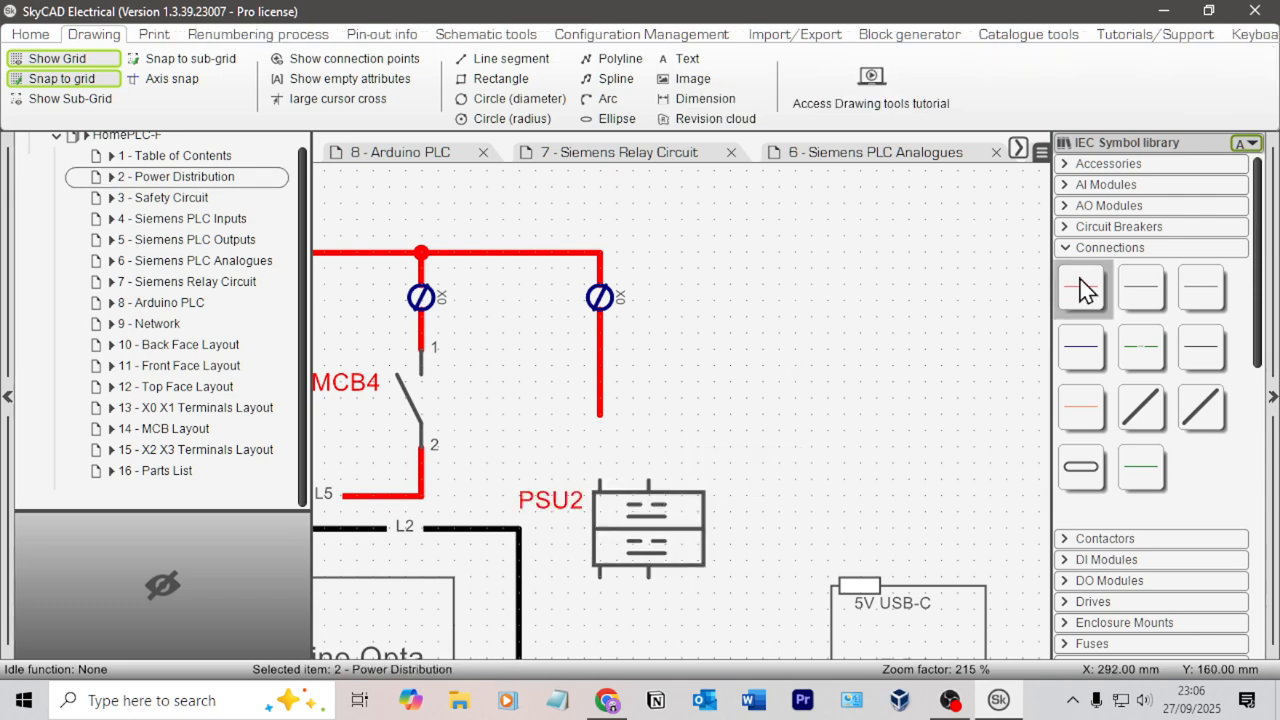
left_click(601, 414)
left_click(608, 484)
scroll(766, 369, "down", 4)
left_click(751, 294)
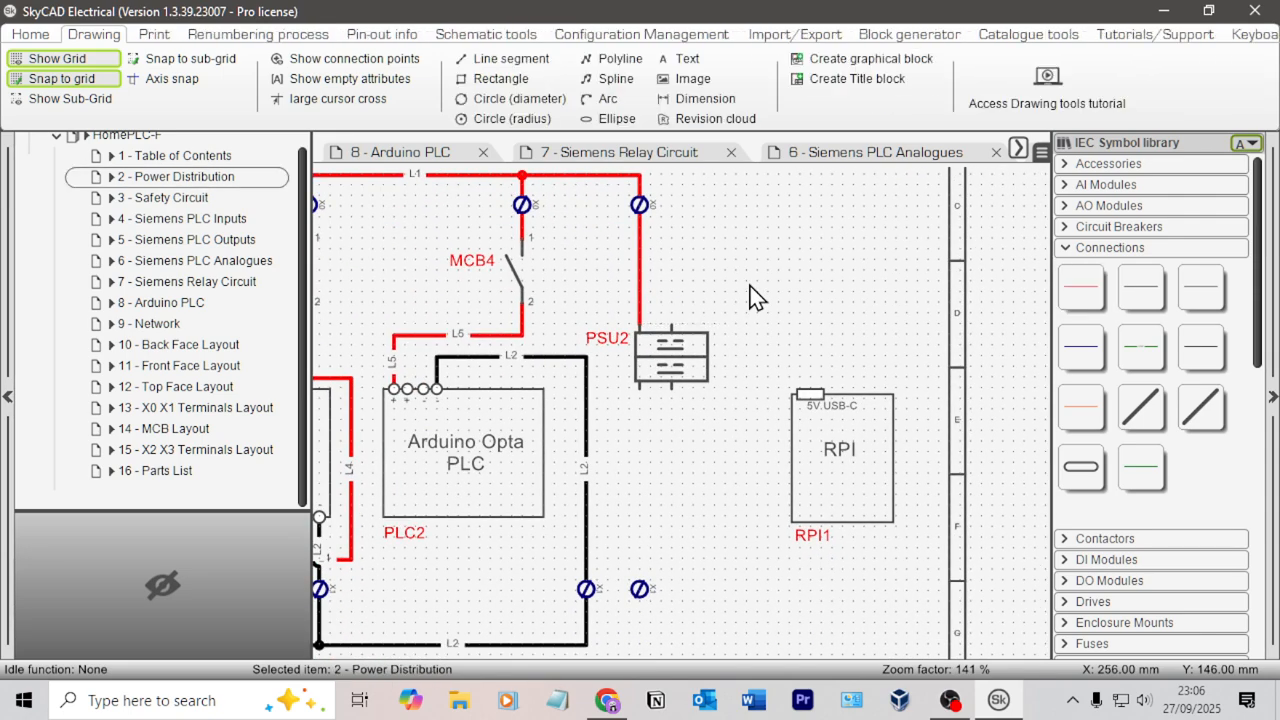
Shift the rightmost L1 terminal, its wires and PSU2 several grid steps to the right
scroll(754, 317, "up", 4)
scroll(805, 465, "down", 4)
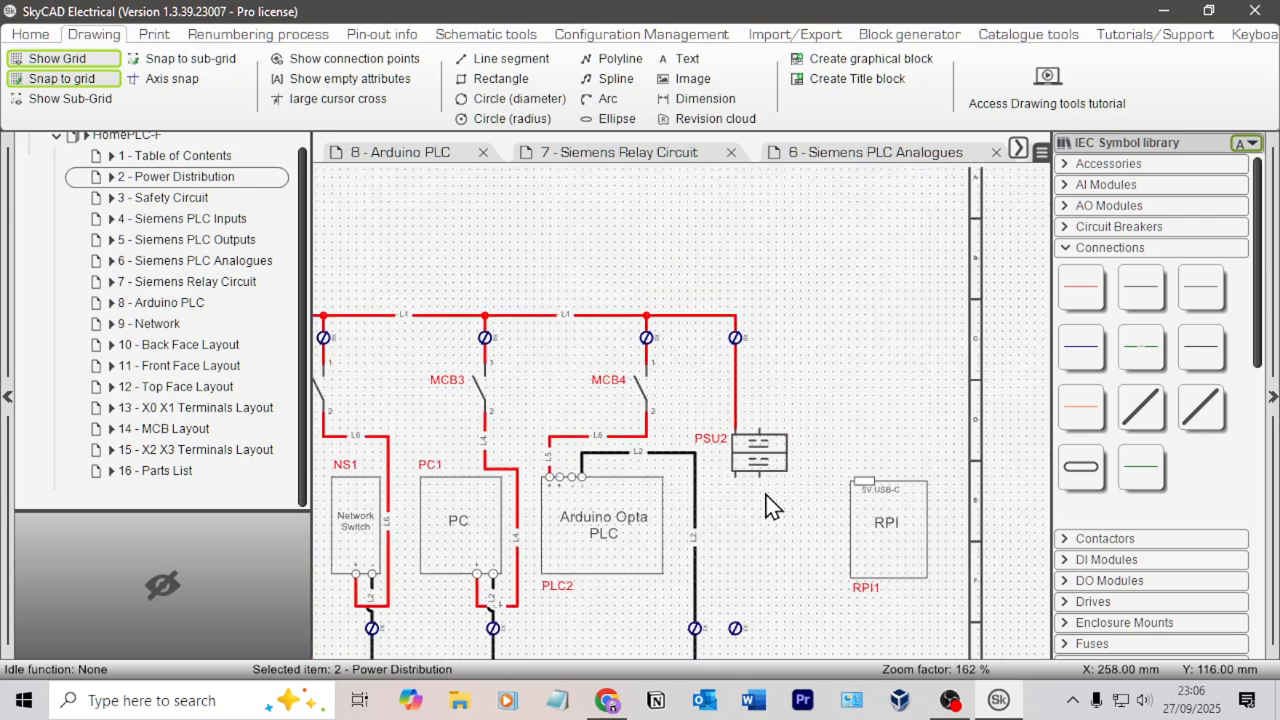
scroll(713, 473, "down", 3)
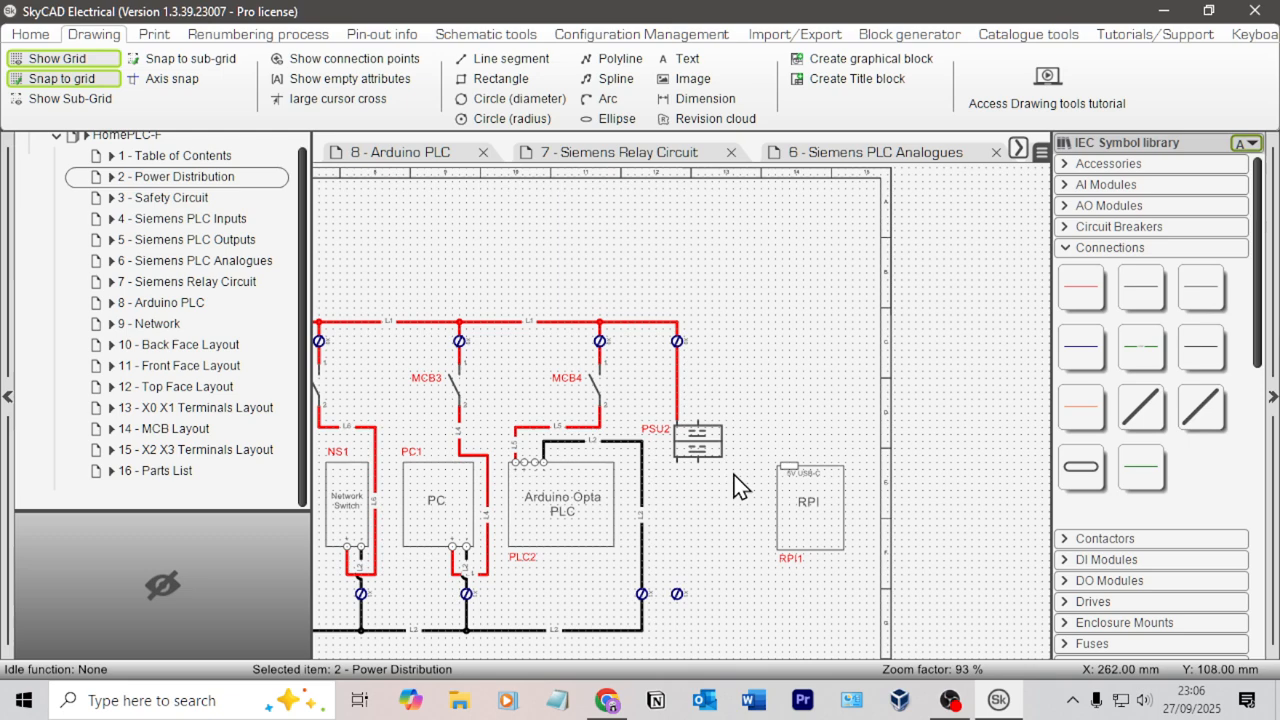
left_click_drag(716, 426, 666, 300)
key("Right")
key("Right")
key("Right")
key("Right")
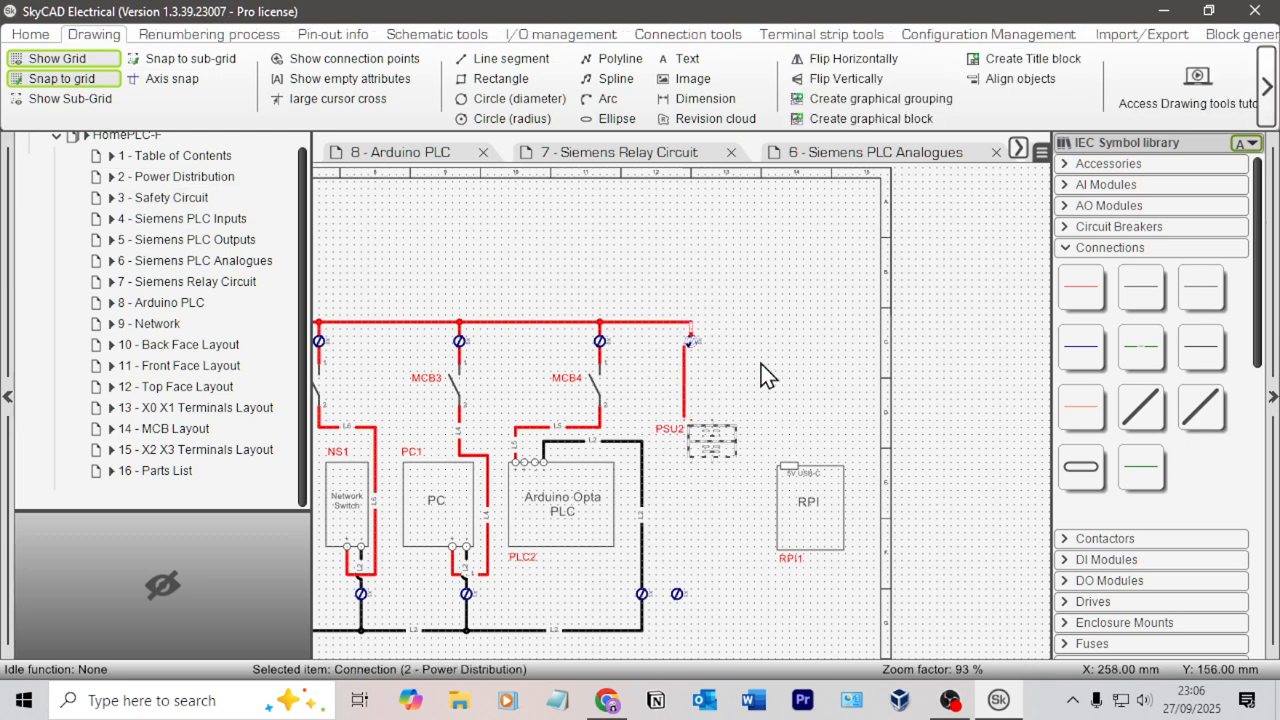
left_click(776, 372)
Realign the detached red wire under the moved L1 terminal and extend its lower end to PSU2's first upper pin
left_click(683, 385)
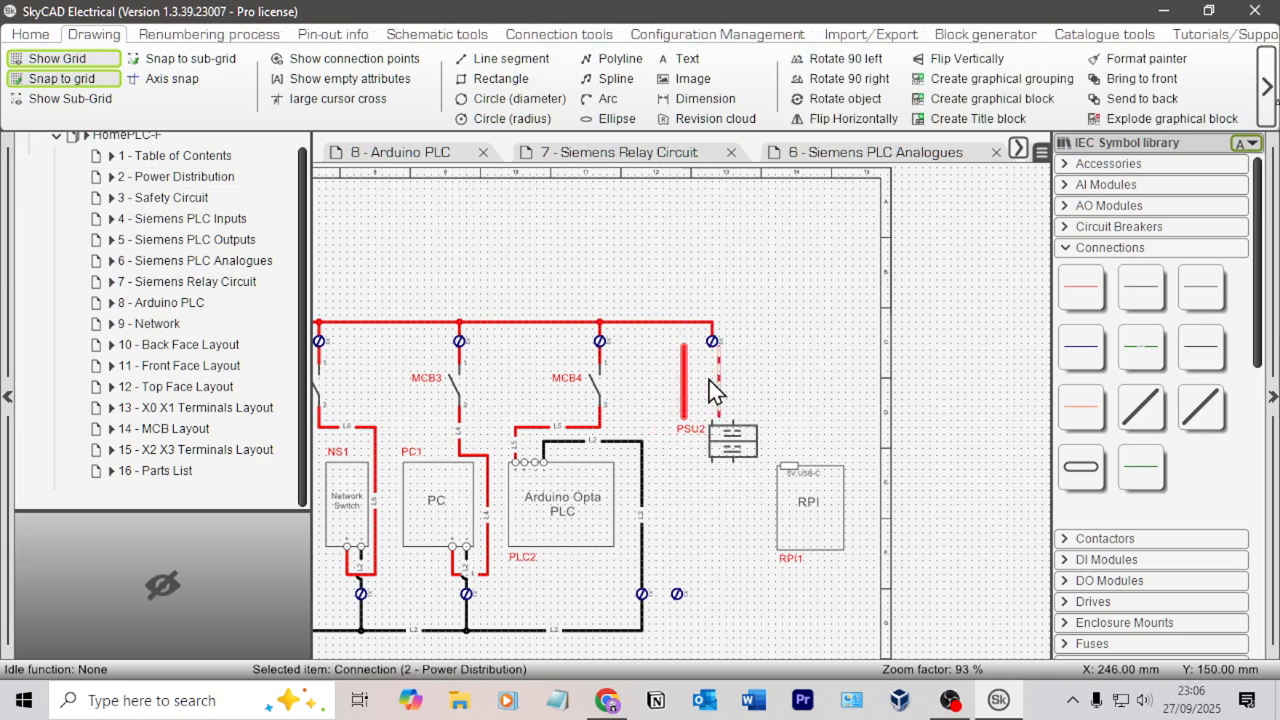
left_click(766, 371)
scroll(760, 360, "up", 3)
left_click(681, 460)
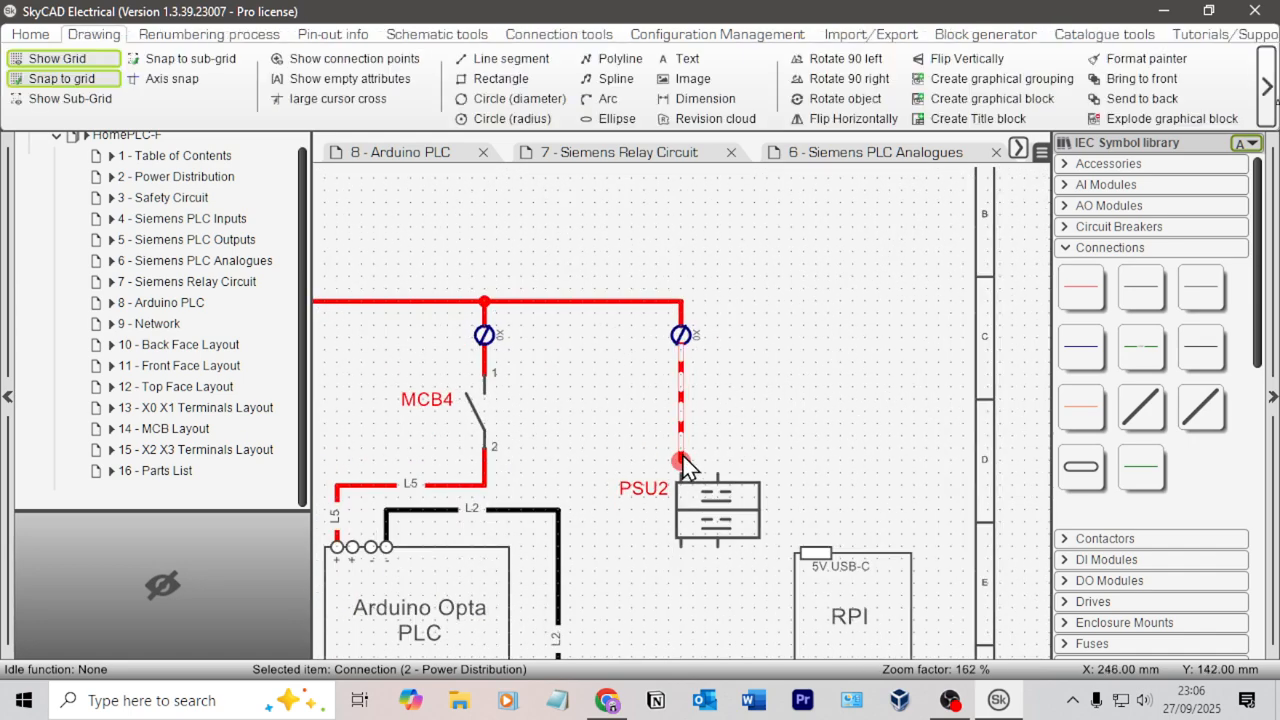
left_click_drag(682, 464, 682, 474)
left_click(746, 429)
Draw a 0V connection from the end of the L2 line through the spare lower terminal to PSU2's second upper pin
scroll(705, 476, "down", 3)
middle_click_drag(681, 620, 653, 409)
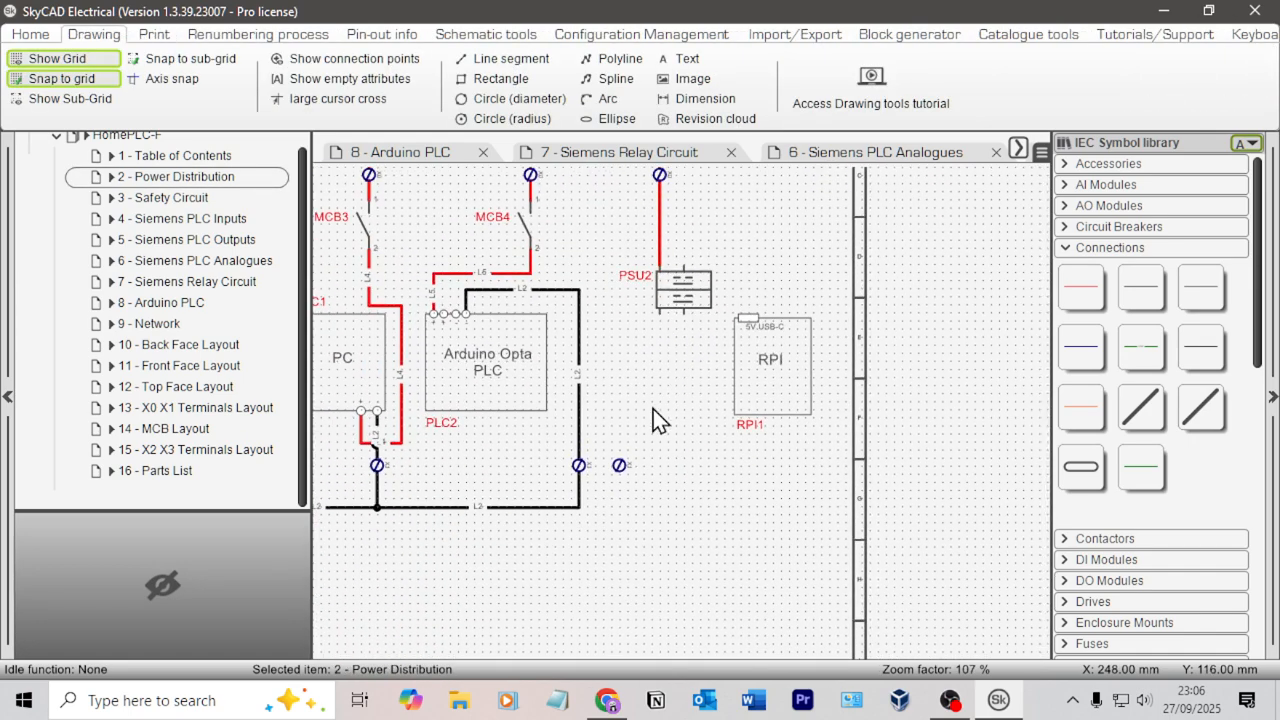
left_click(1141, 287)
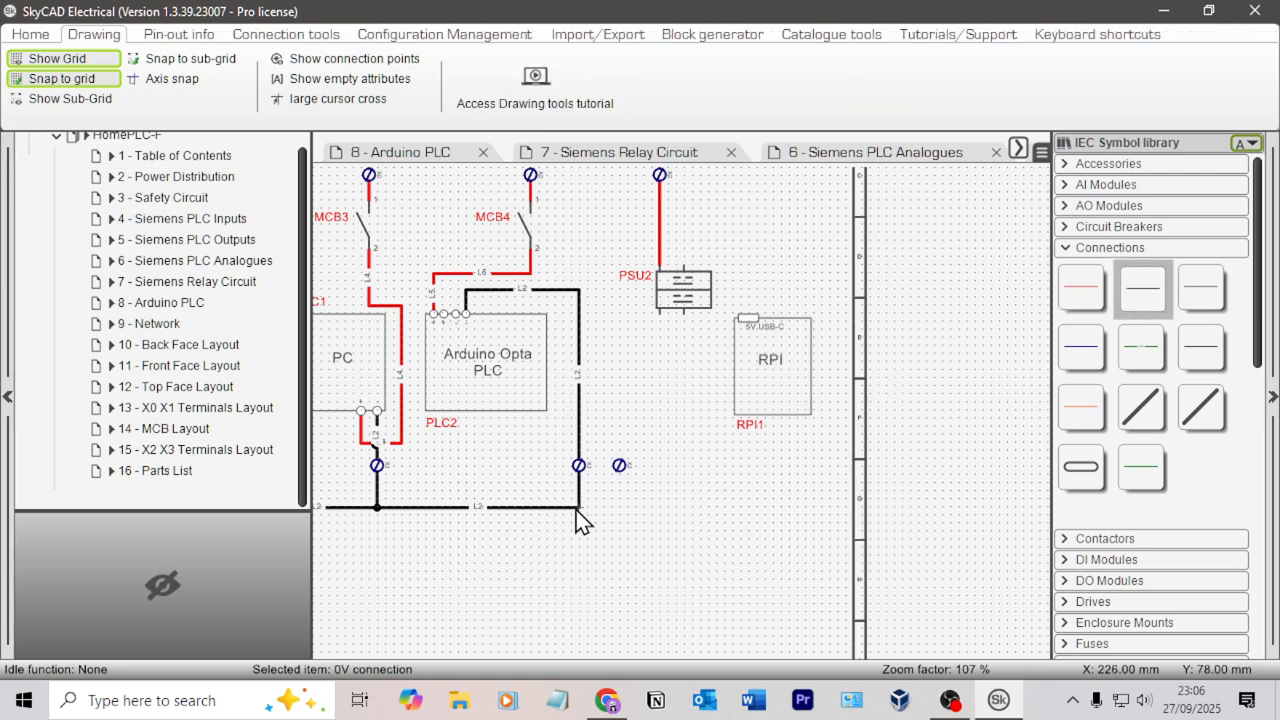
left_click(623, 510)
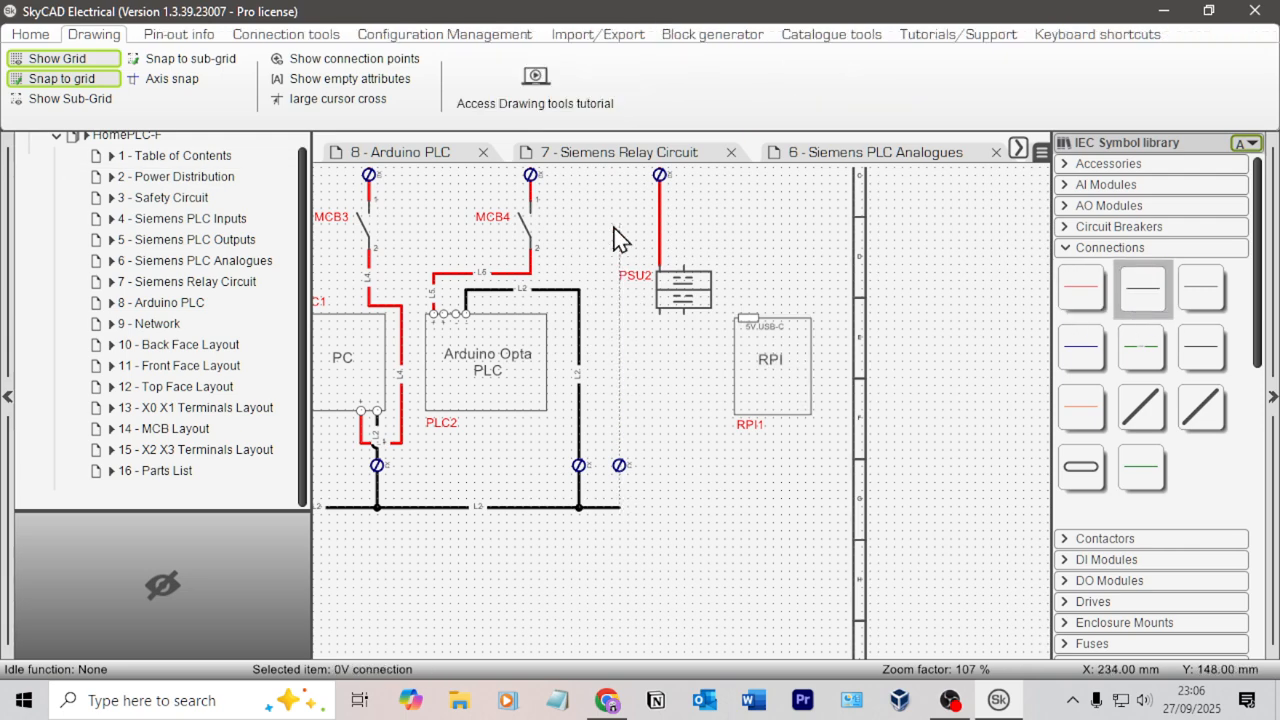
middle_click_drag(618, 240, 606, 424)
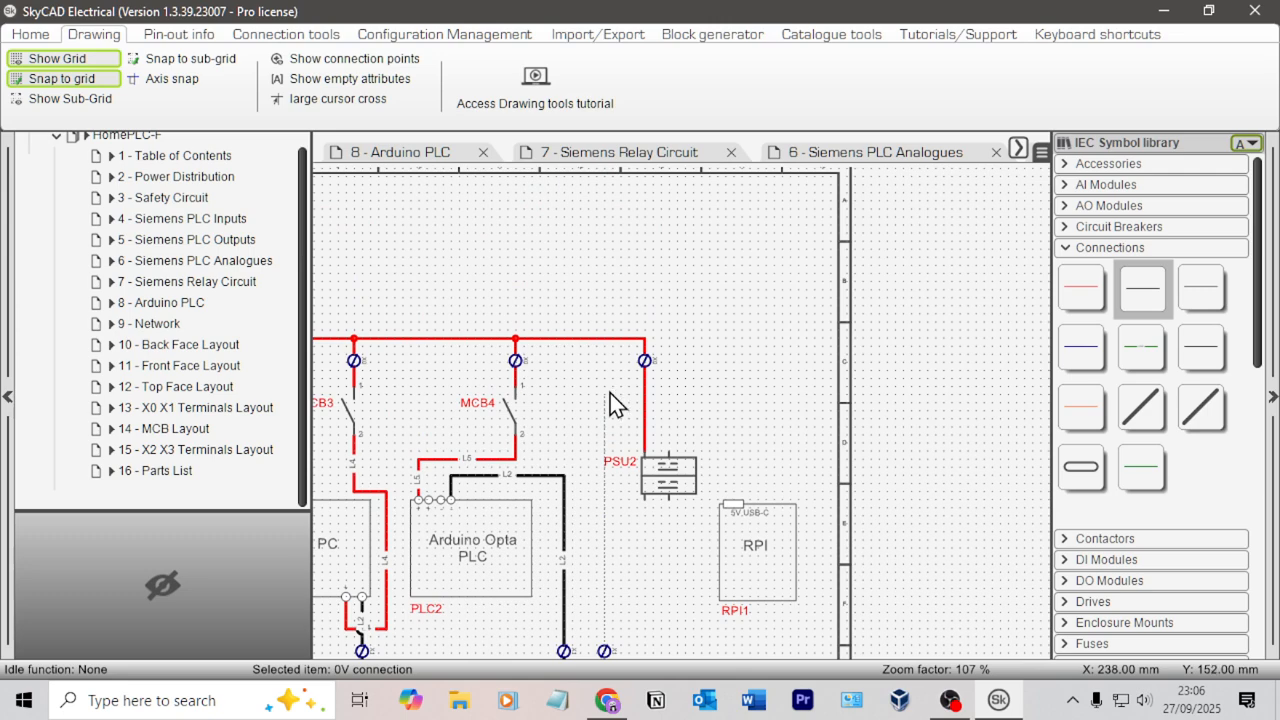
left_click(610, 393)
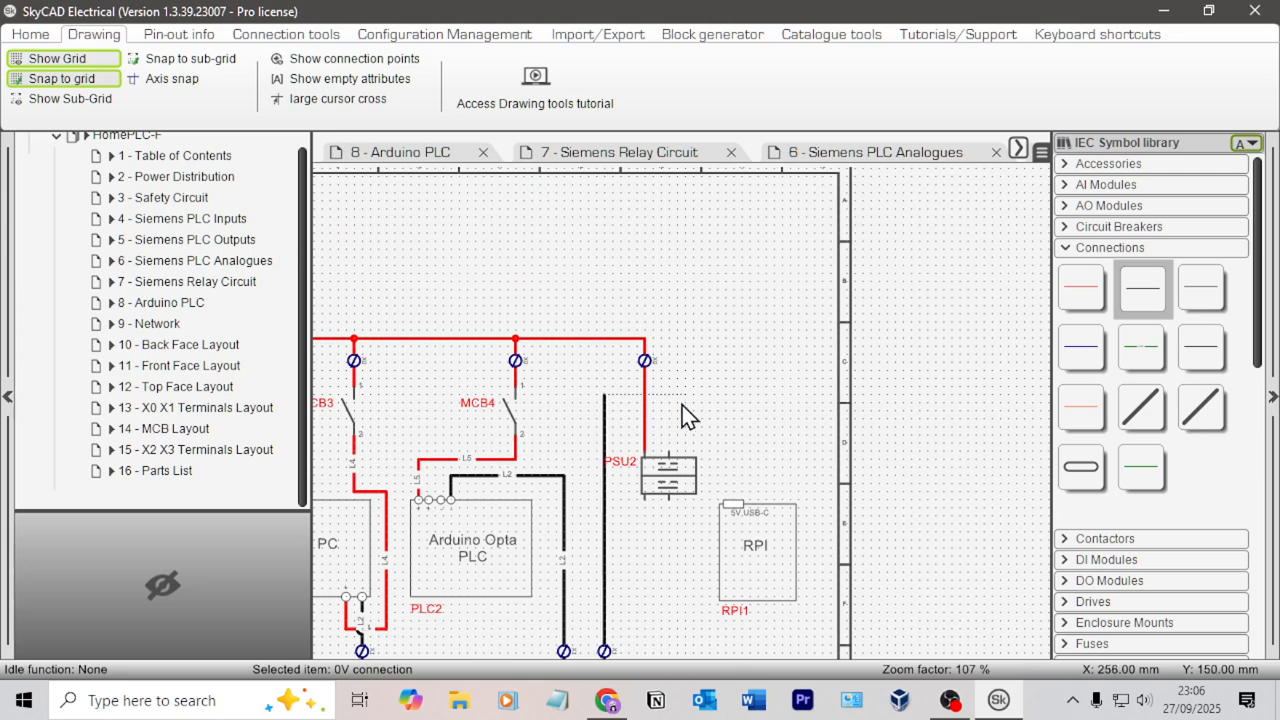
left_click(667, 457)
left_click(719, 441)
Move the PSU2 label below and left of its symbol, clear of the vertical 0V wire
scroll(660, 470, "down", 6)
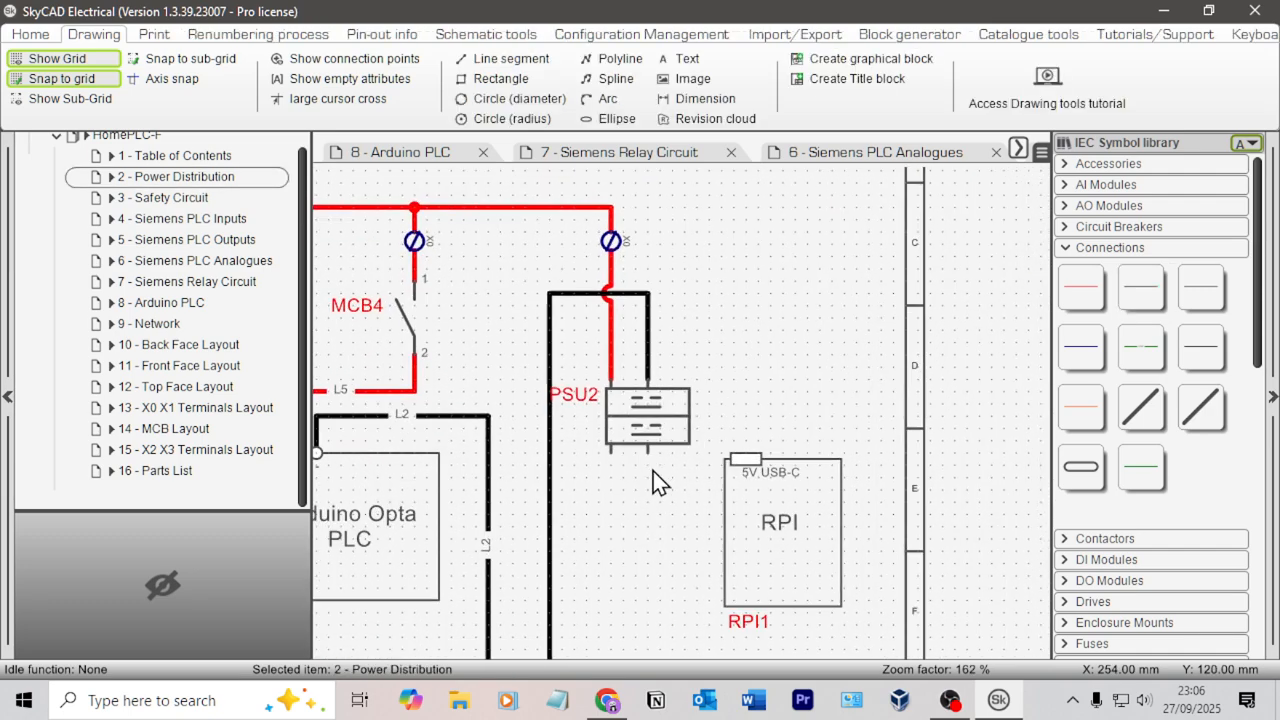
scroll(640, 350, "up", 6)
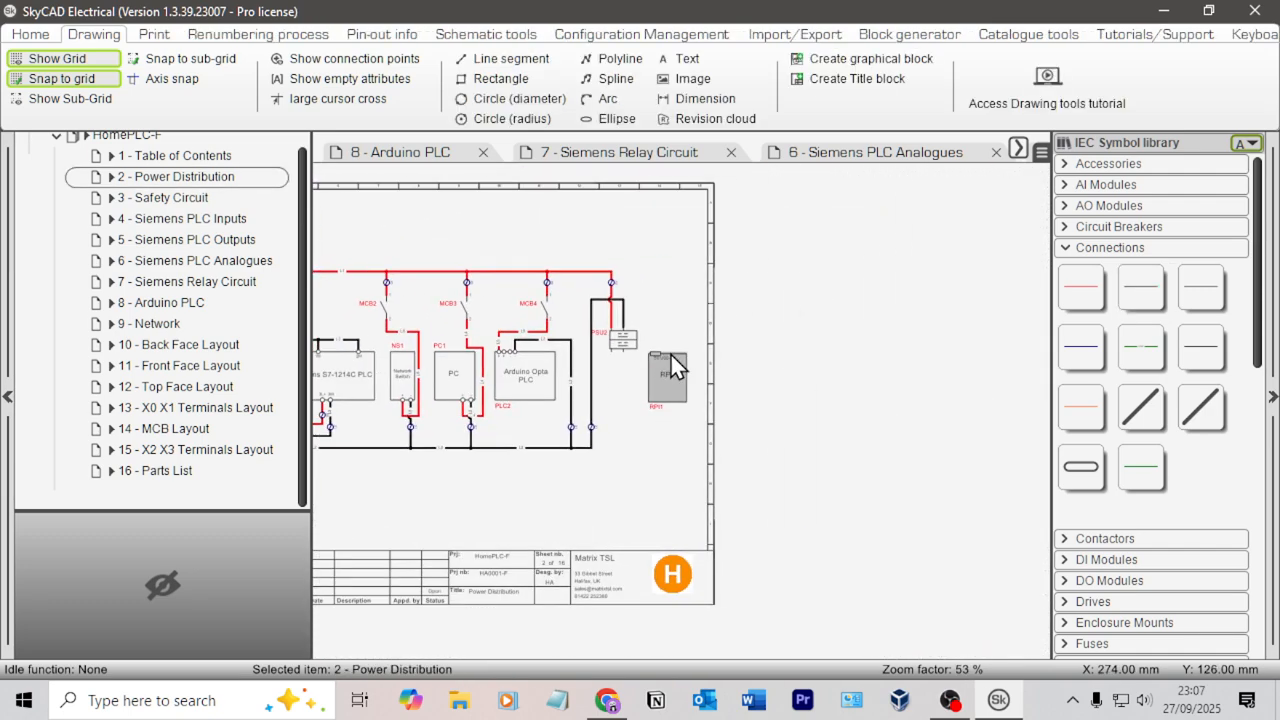
scroll(557, 406, "down", 5)
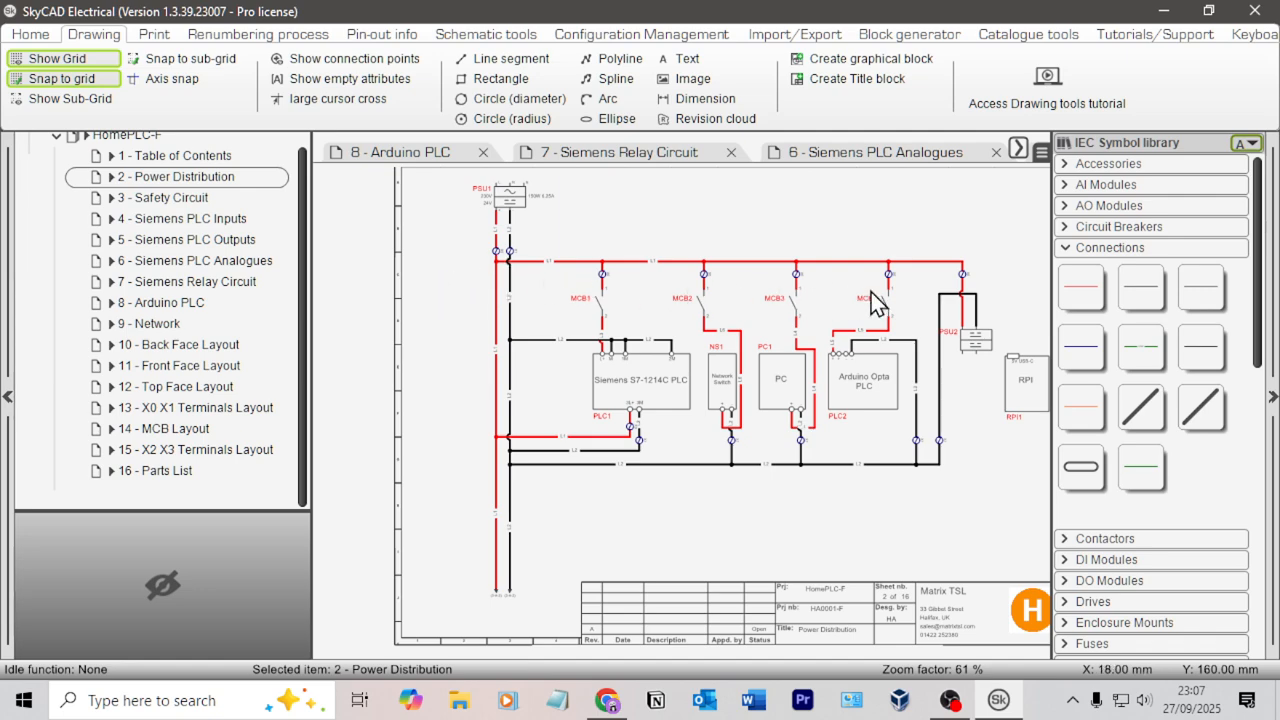
scroll(731, 291, "up", 5)
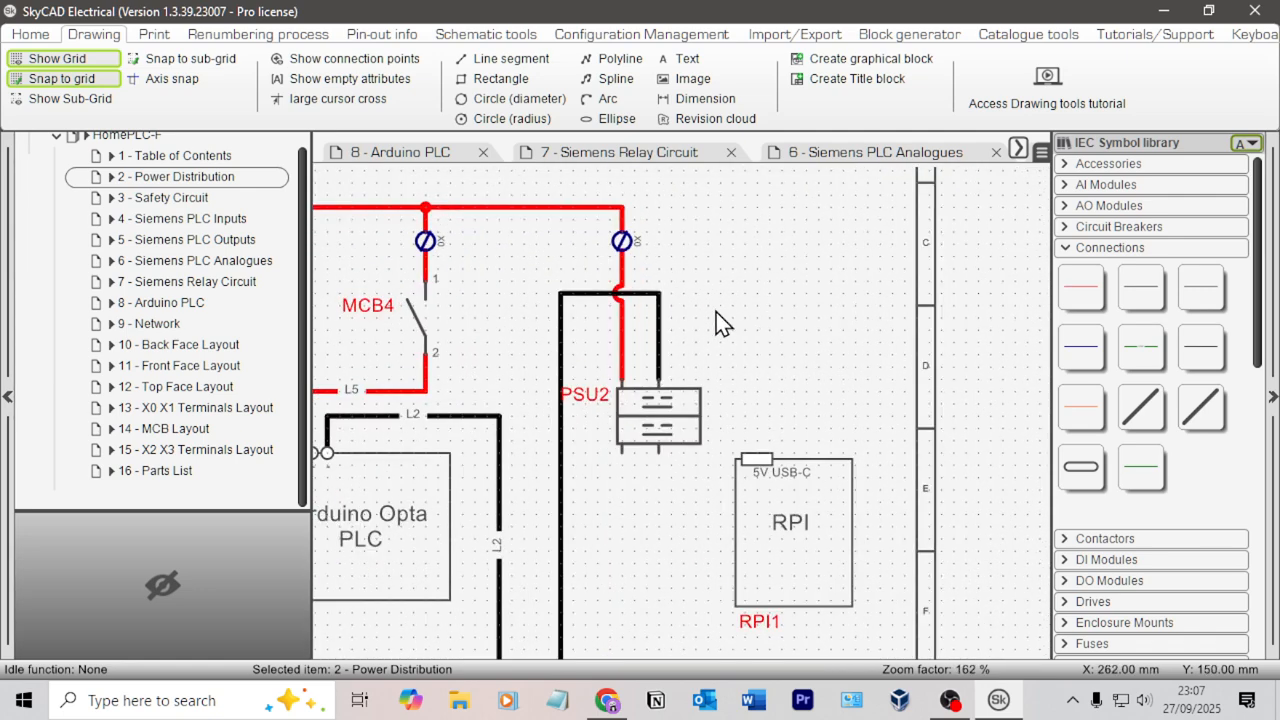
left_click_drag(592, 405, 599, 483)
left_click(657, 490)
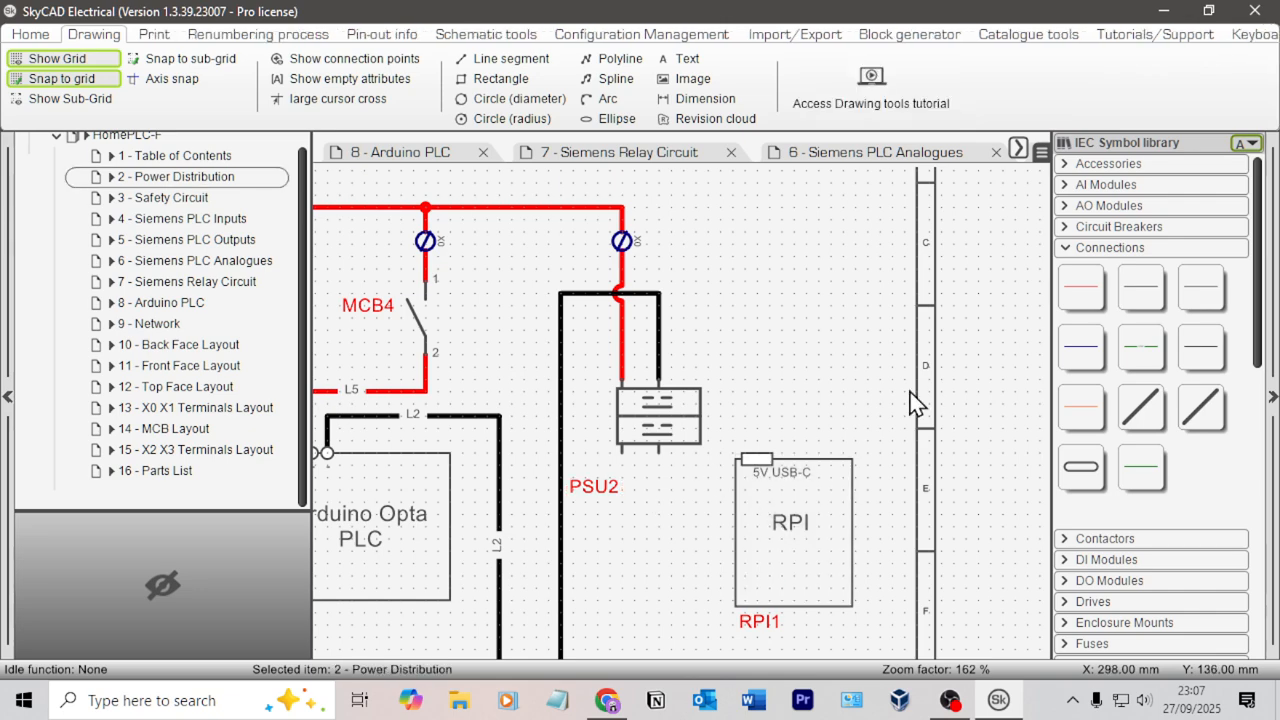
Open the PSU2 block's properties and look through its component fields
scroll(688, 456, "up", 3)
scroll(759, 377, "down", 4)
scroll(745, 376, "down", 2)
scroll(722, 471, "up", 2)
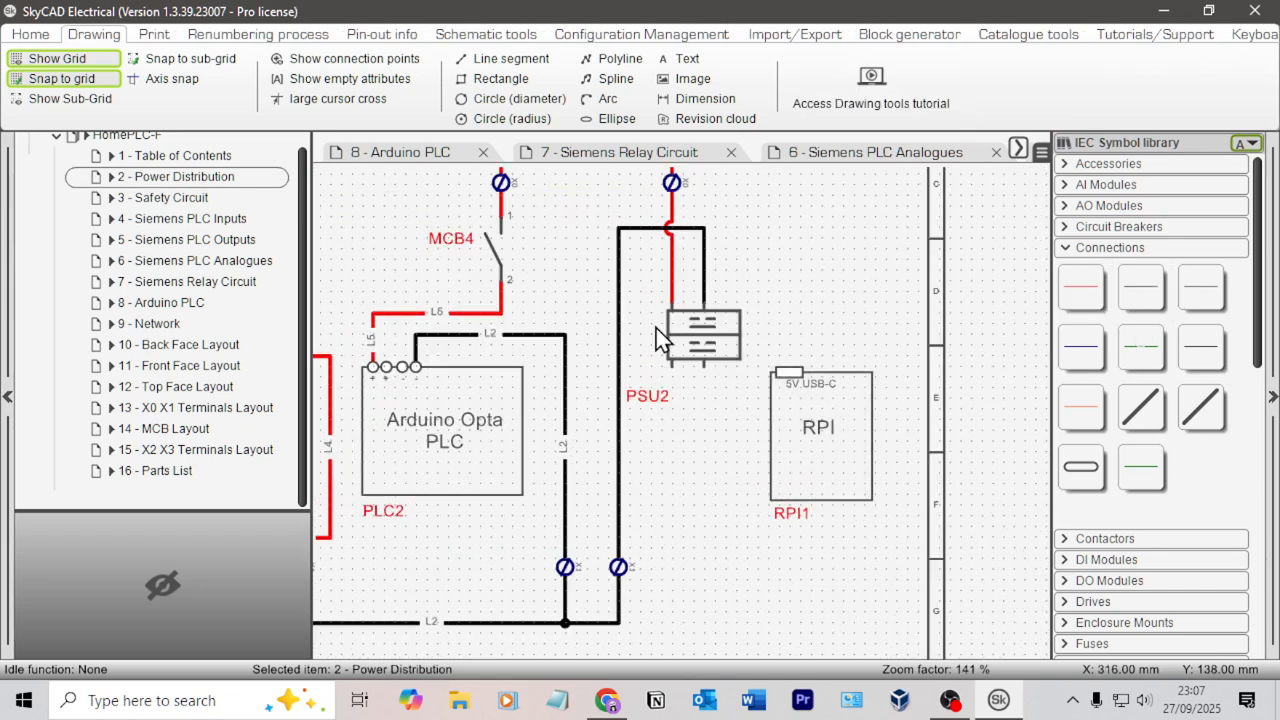
double_click(717, 339)
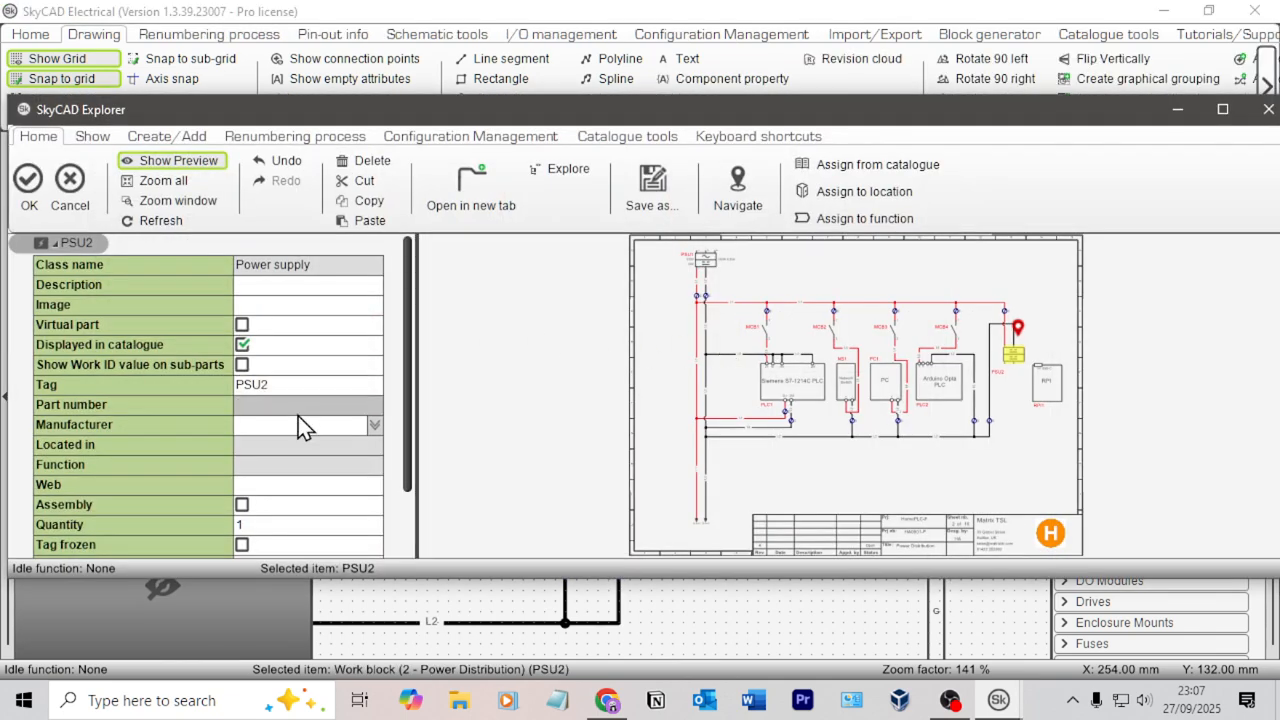
scroll(290, 418, "down", 2)
scroll(275, 415, "up", 1)
scroll(277, 400, "up", 1)
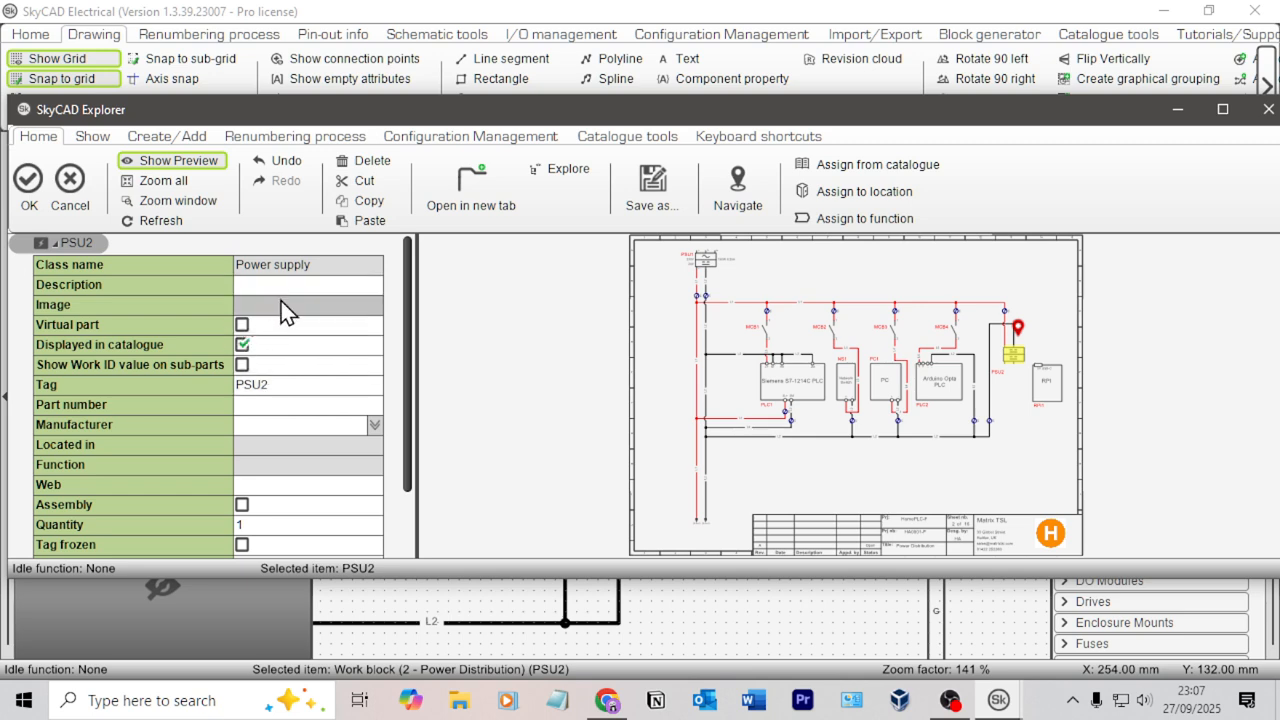
Switch to Chrome and bring up the Amazon listing for the 12V/24V to 5V DC converter
key("alt+Tab")
left_click(786, 357)
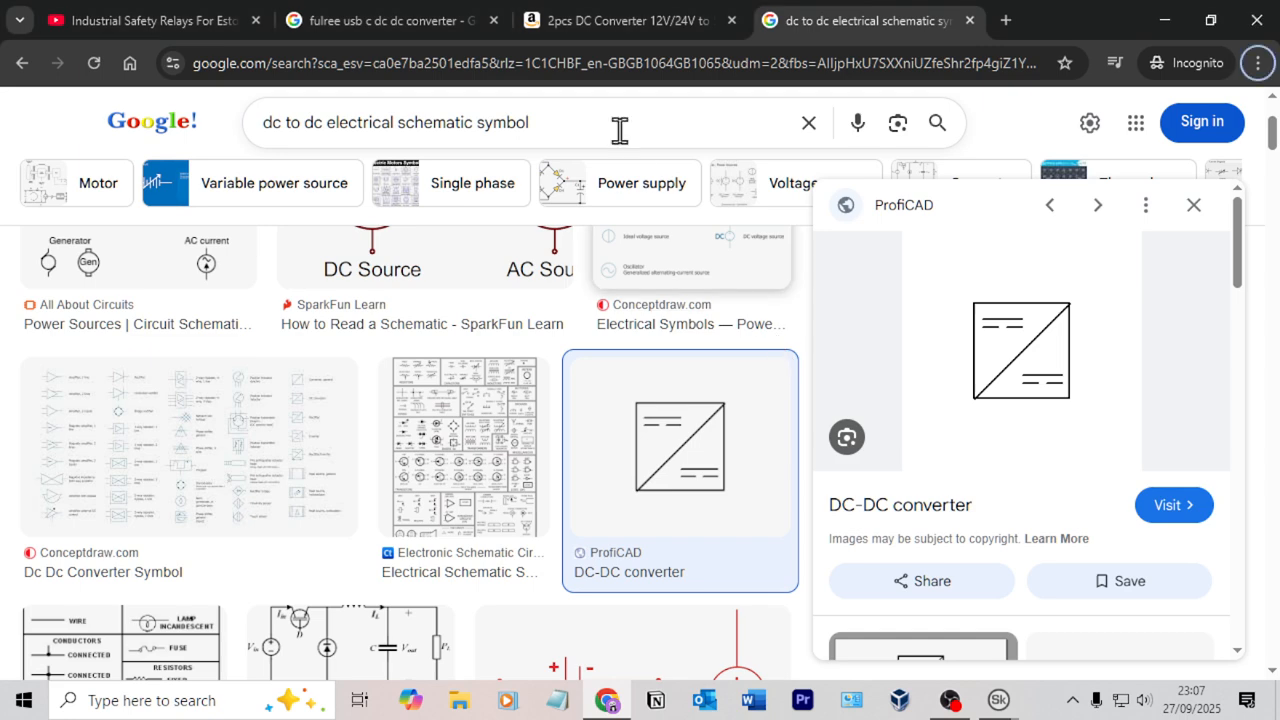
left_click(630, 22)
scroll(718, 287, "up", 1)
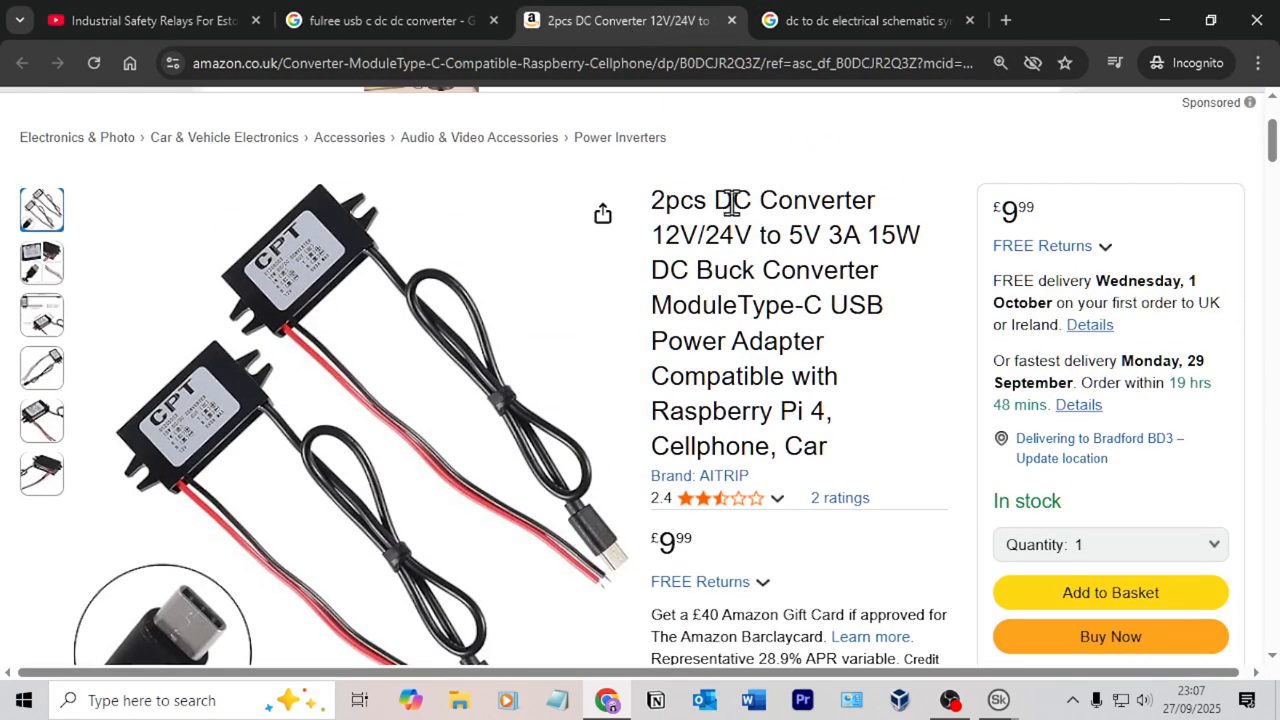
Copy the converter title from "DC Converter" to "Raspberry Pi 4" on the Amazon listing into PSU2's description in SkyCAD
left_click_drag(719, 201, 828, 413)
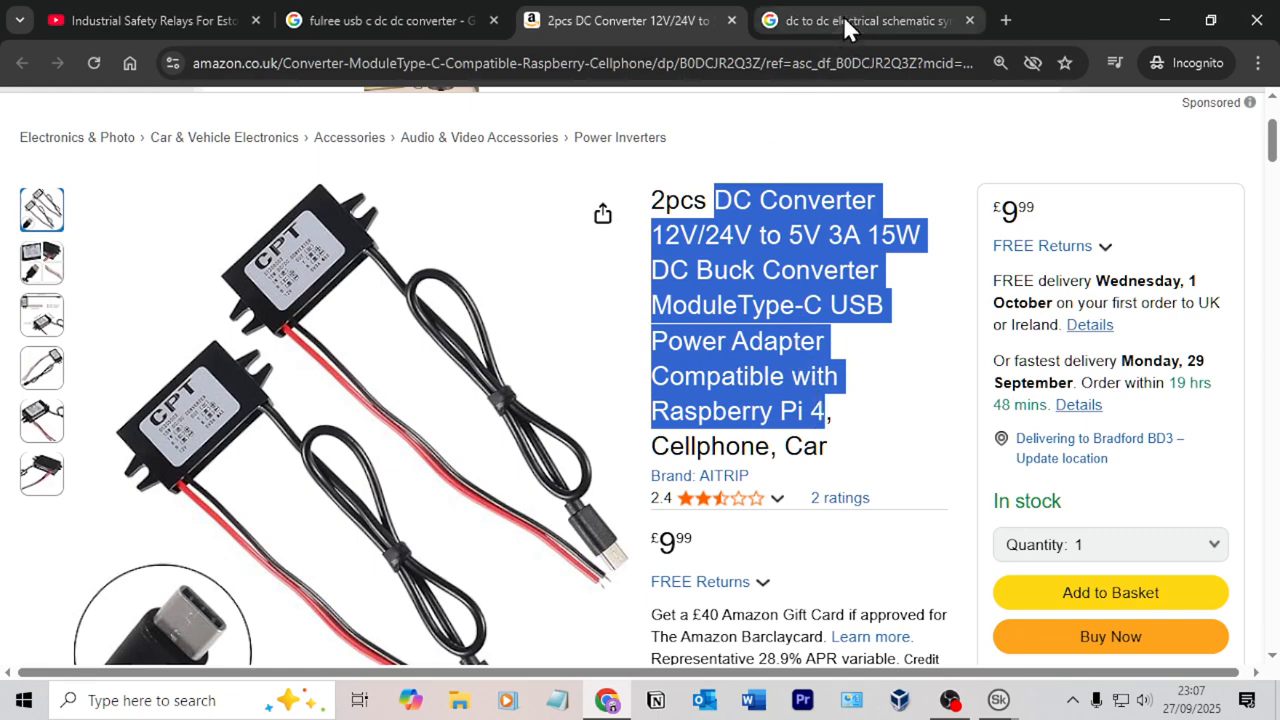
key("alt+Tab")
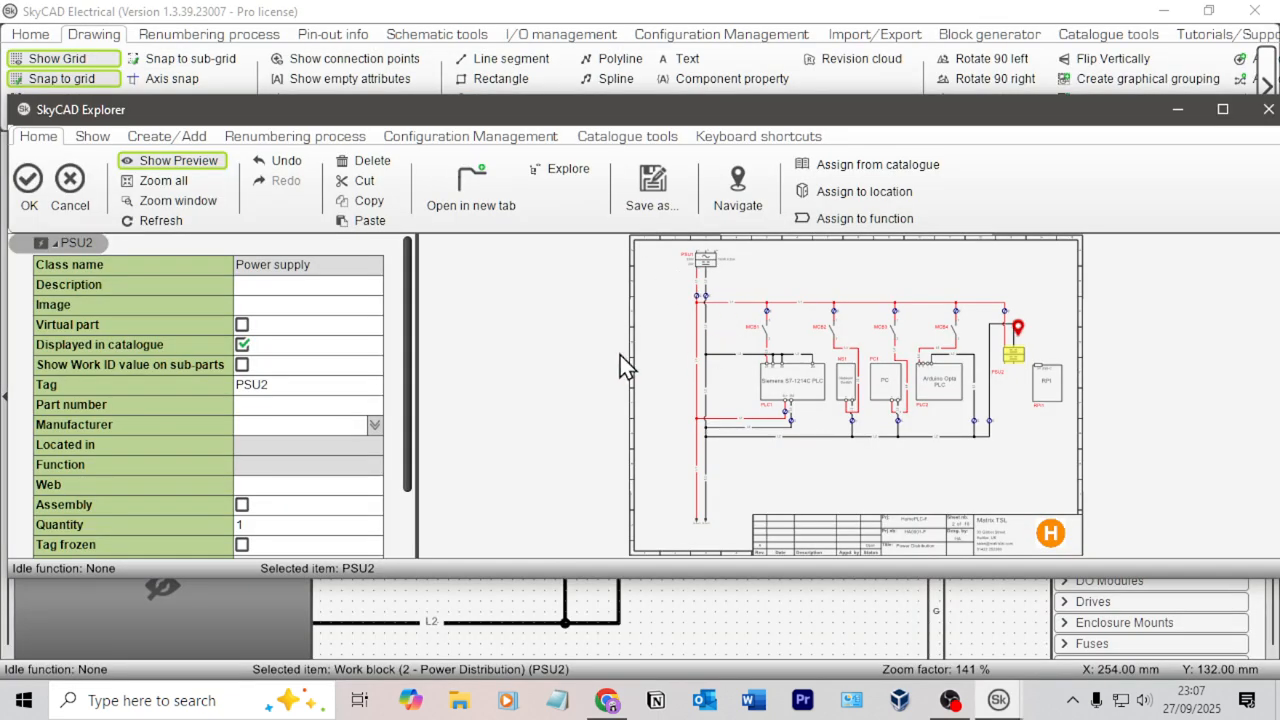
left_click(283, 286)
key("ctrl+v")
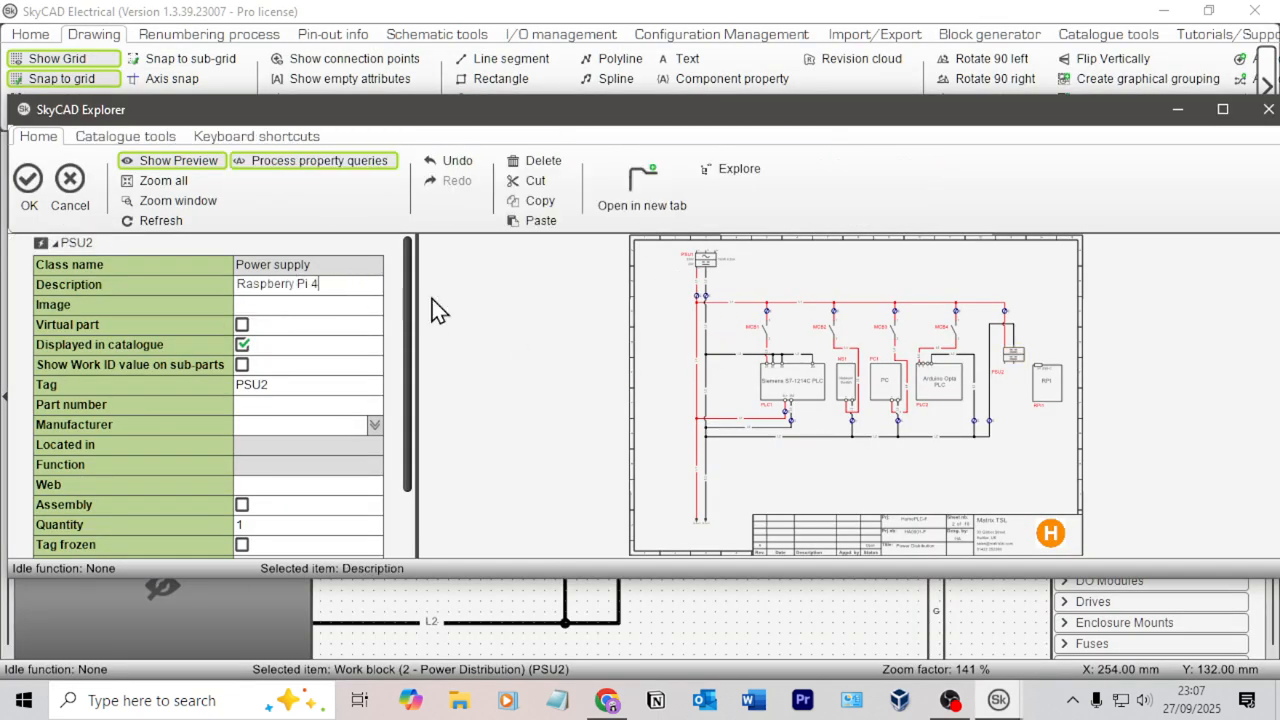
left_click(325, 304)
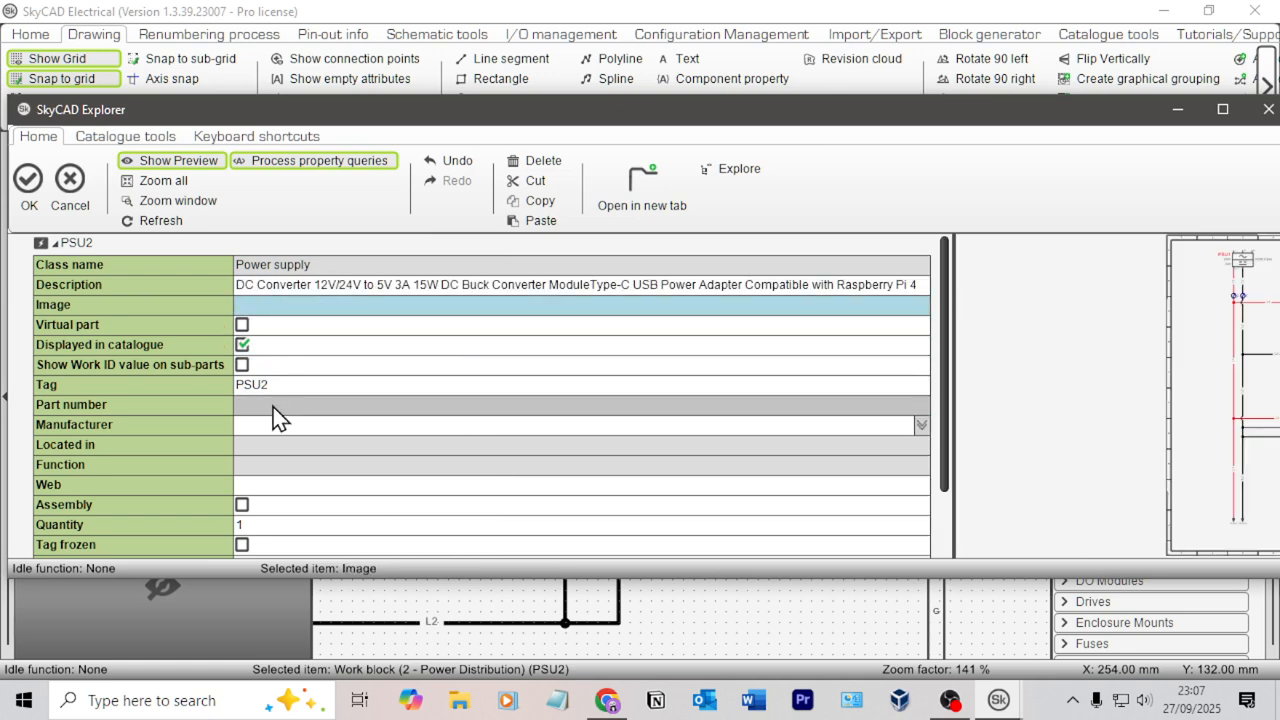
Check the converter's brand in Chrome's Google search and set PSU2's manufacturer to Fulree in SkyCAD
key("alt+Tab")
key("alt+Tab")
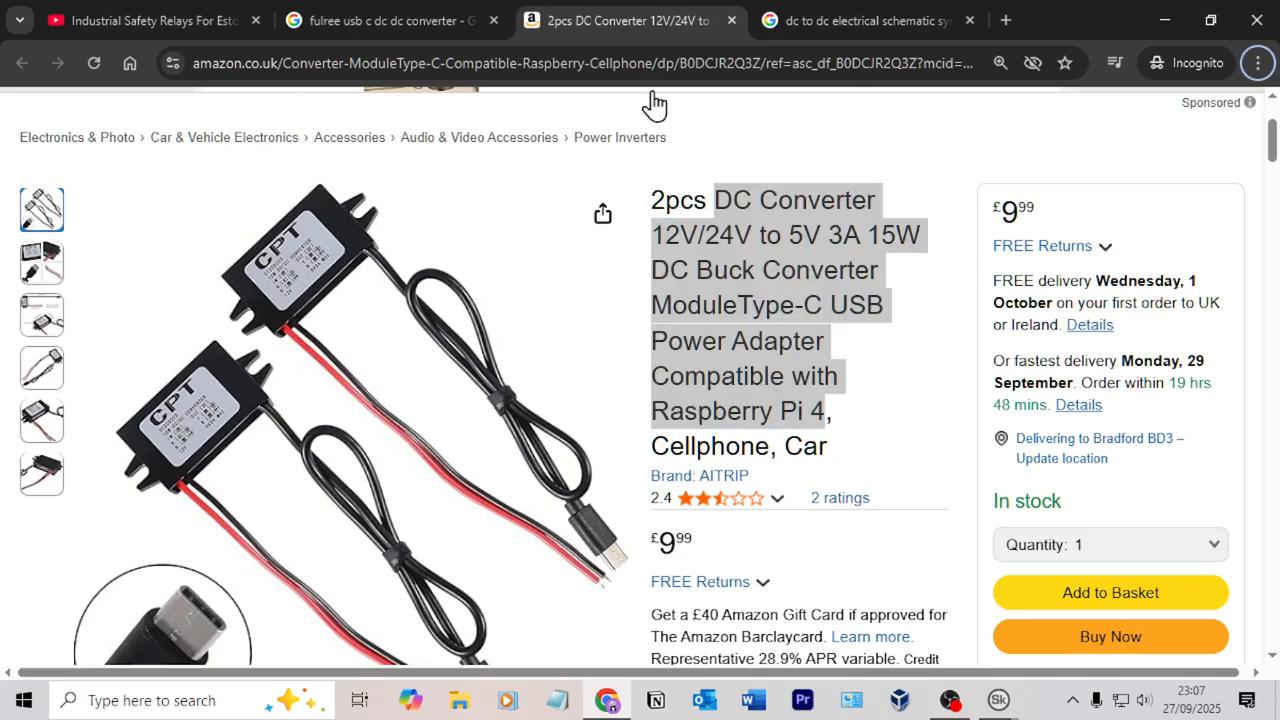
left_click(412, 24)
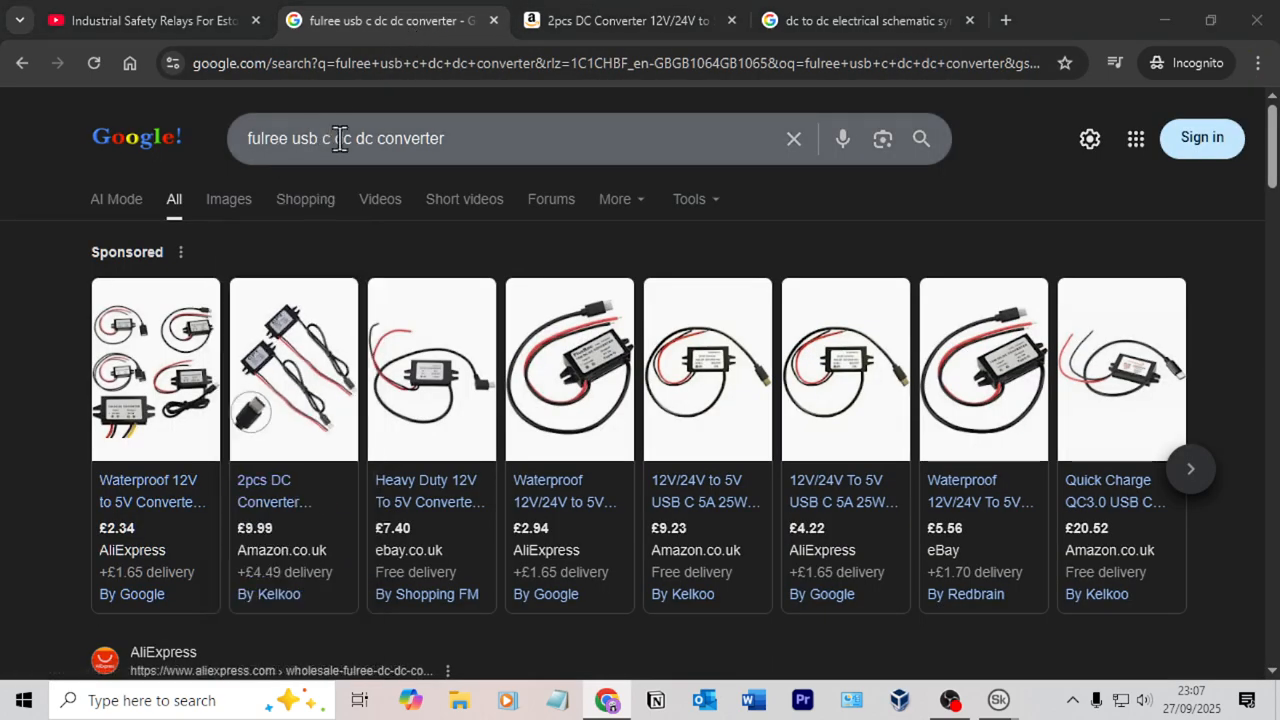
key("alt+Tab")
left_click(280, 424)
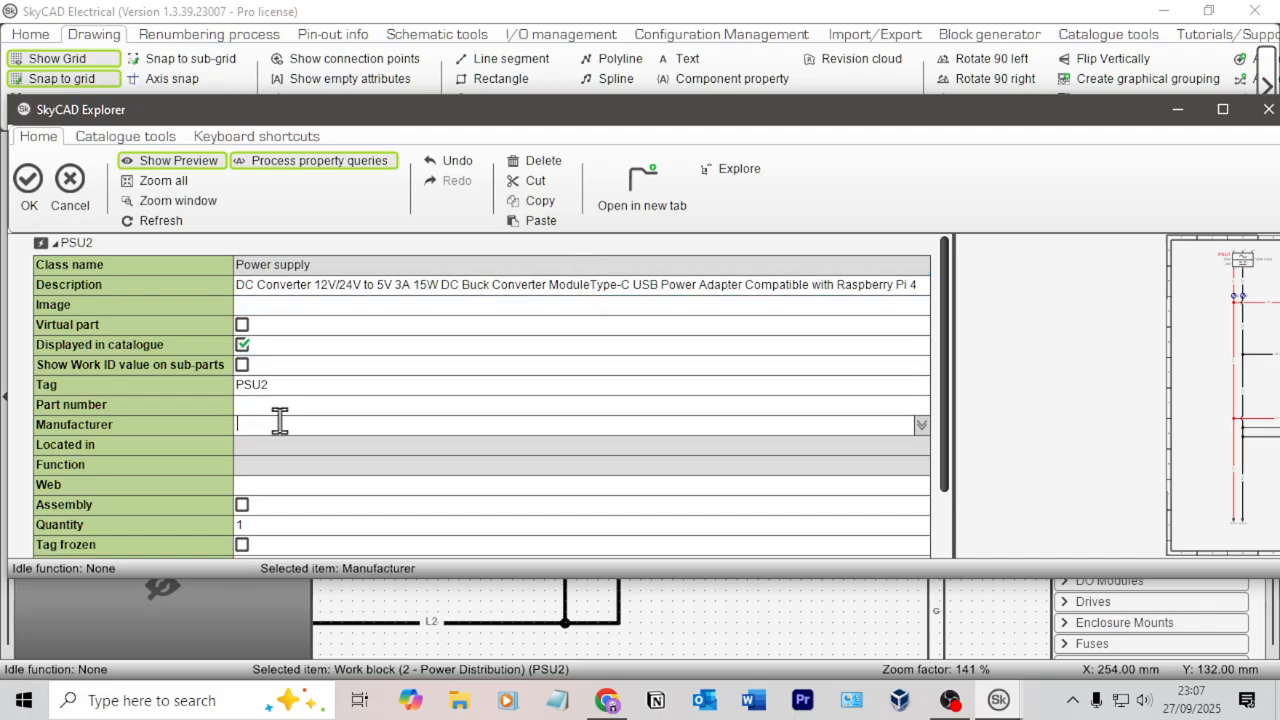
type("Fulree")
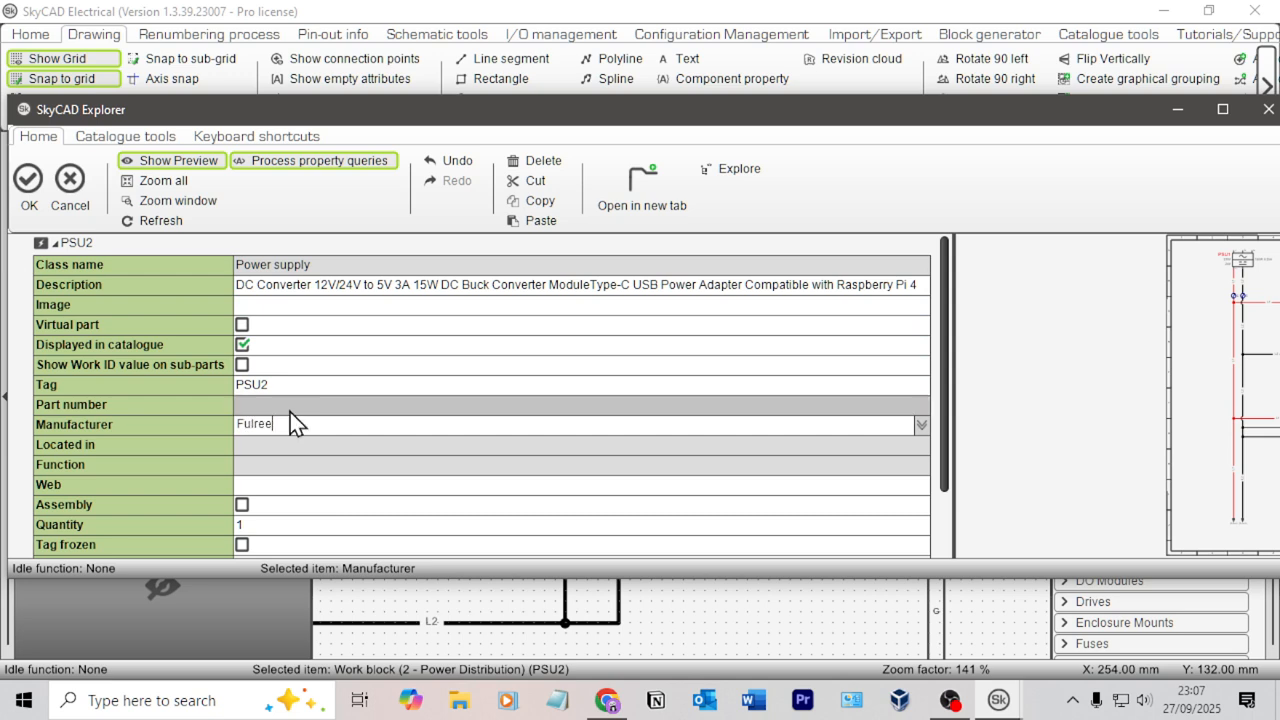
Set PSU2's input voltage to 24V and output voltage to 5V, and accept the properties
scroll(278, 445, "down", 3)
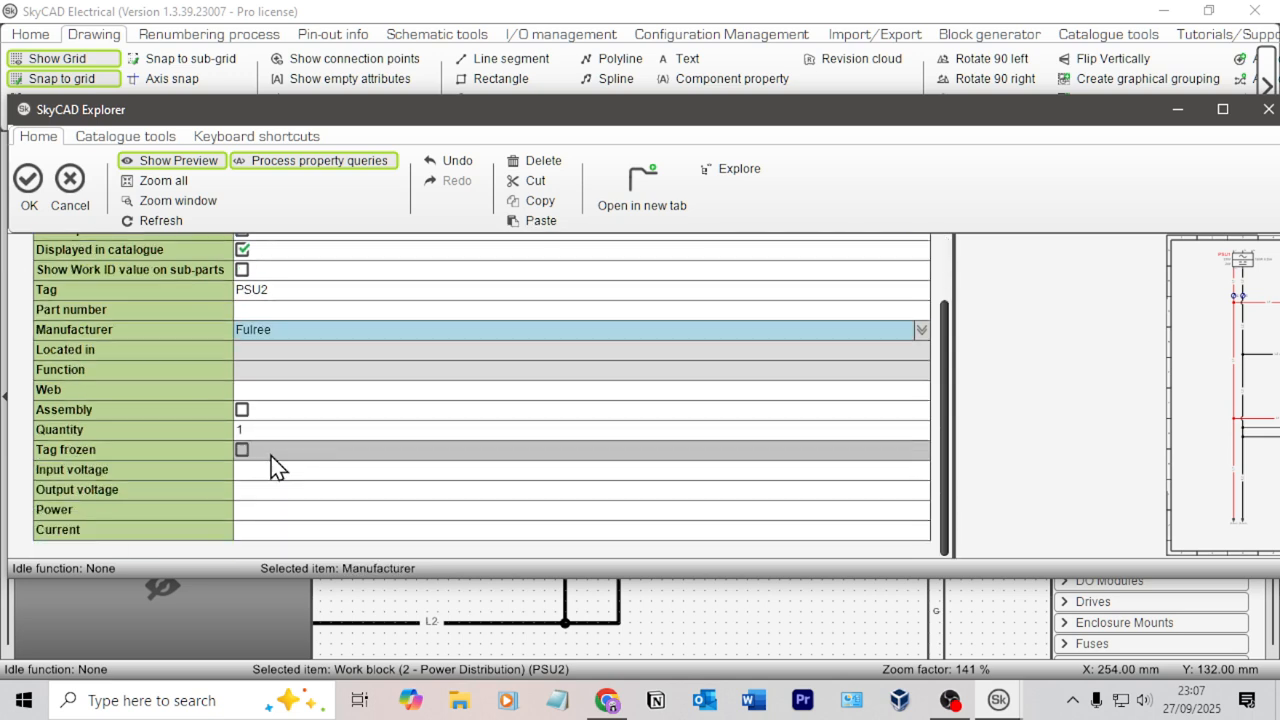
left_click(266, 470)
type("24")
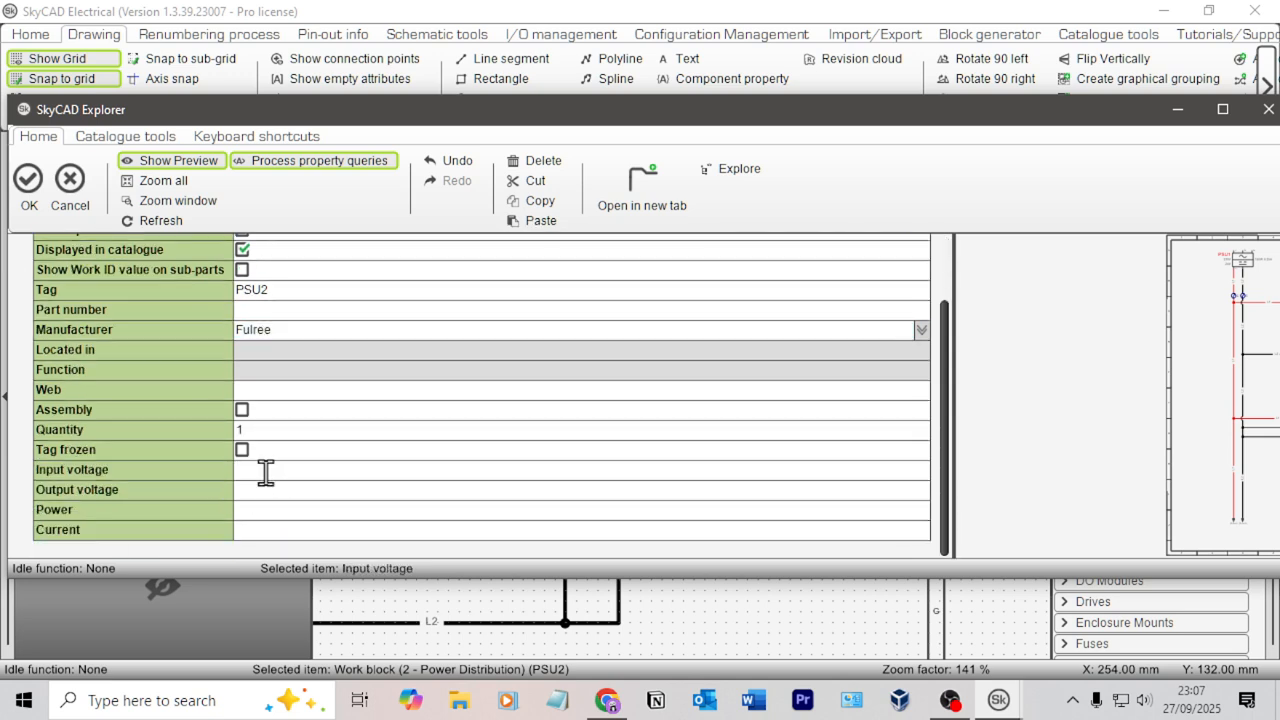
left_click(279, 495)
type("5V")
left_click(290, 466)
left_click(28, 178)
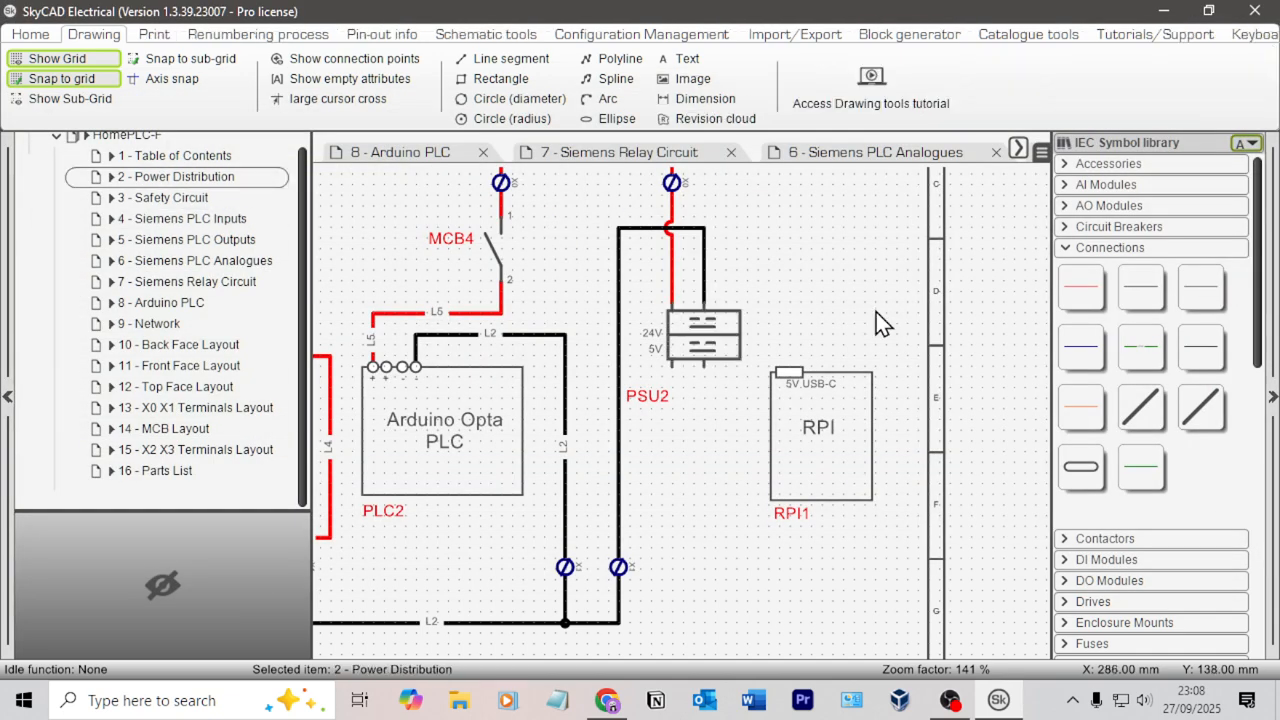
Draw two vertical control connections of equal length down from PSU2's two lower output pins
scroll(701, 369, "up", 2)
scroll(781, 297, "down", 2)
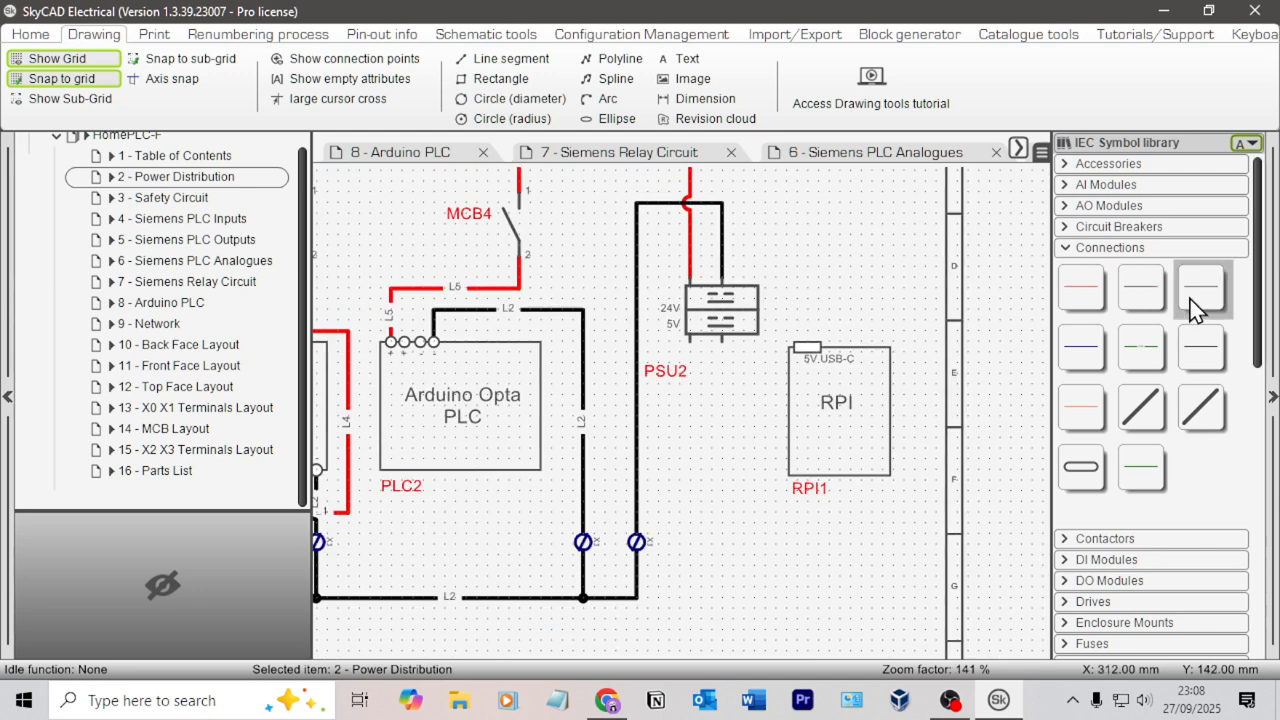
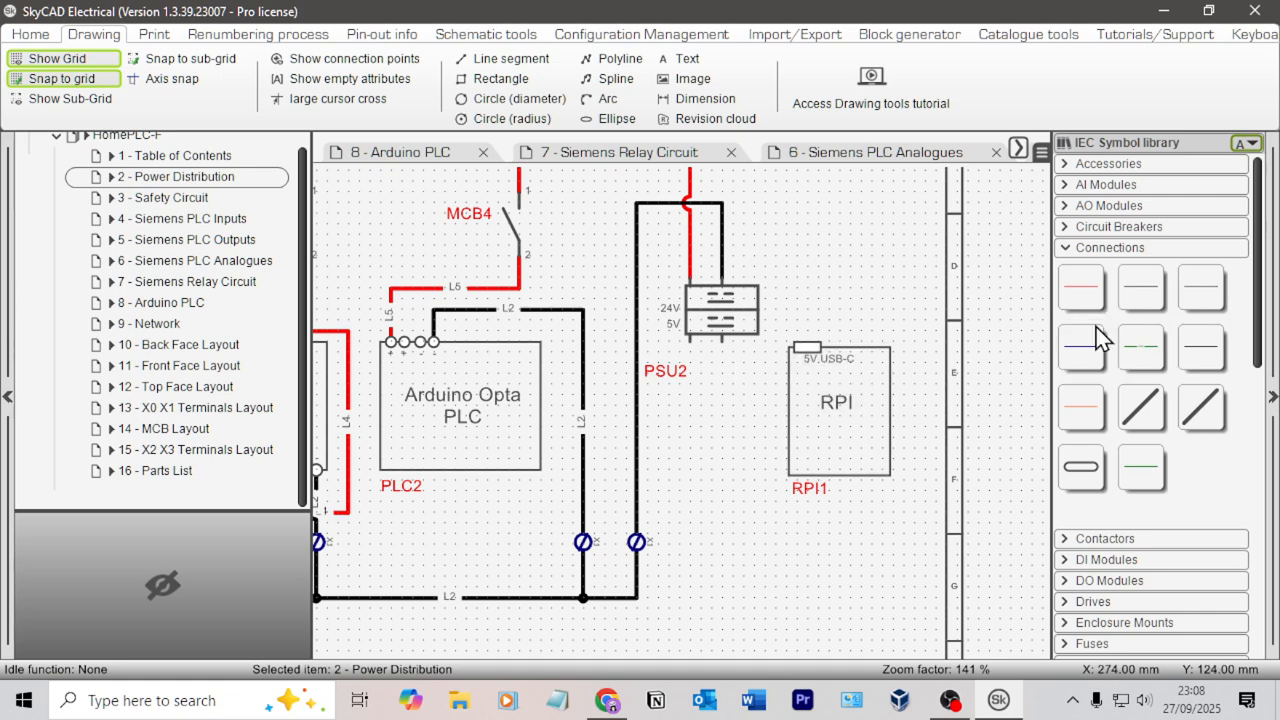
left_click(1202, 297)
scroll(703, 356, "up", 3)
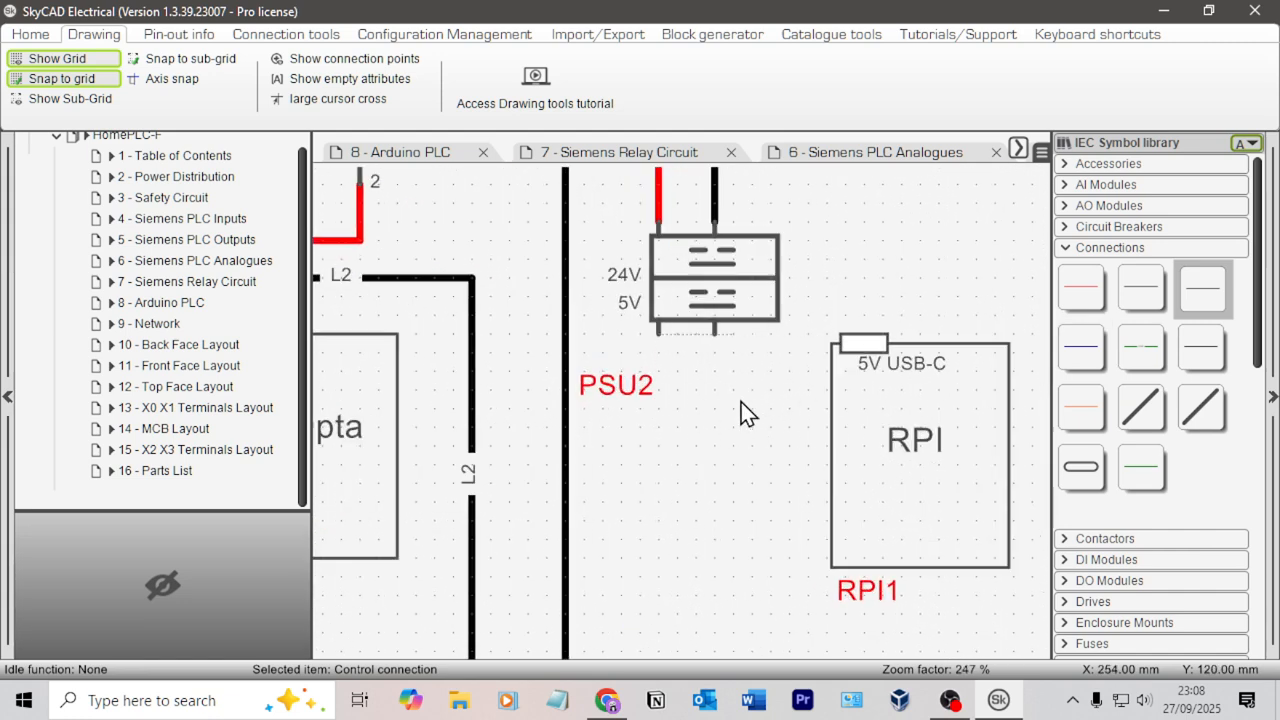
left_click(692, 443)
left_click(714, 452)
scroll(797, 445, "down", 3)
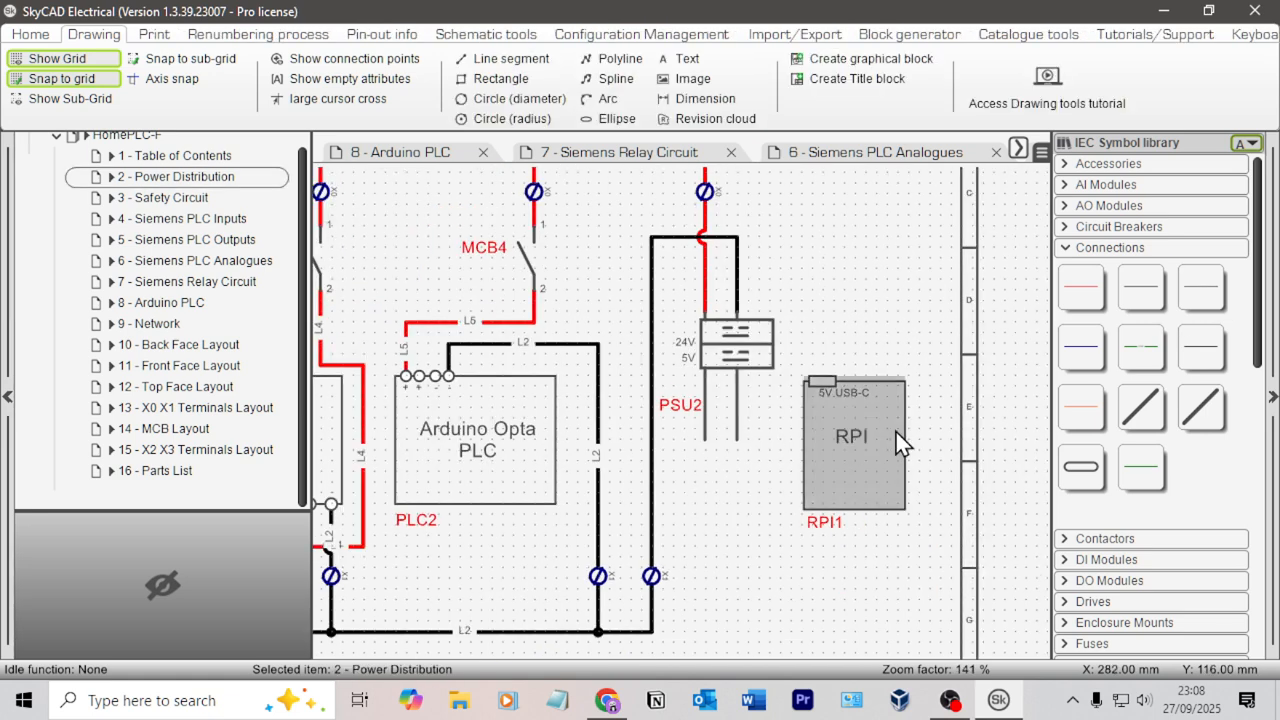
Move the RPI1 block directly below PSU2, with its USB-C connector under the two output connections
middle_click_drag(773, 445, 752, 348)
left_click_drag(838, 345, 729, 499)
scroll(805, 312, "up", 3)
left_click(849, 394)
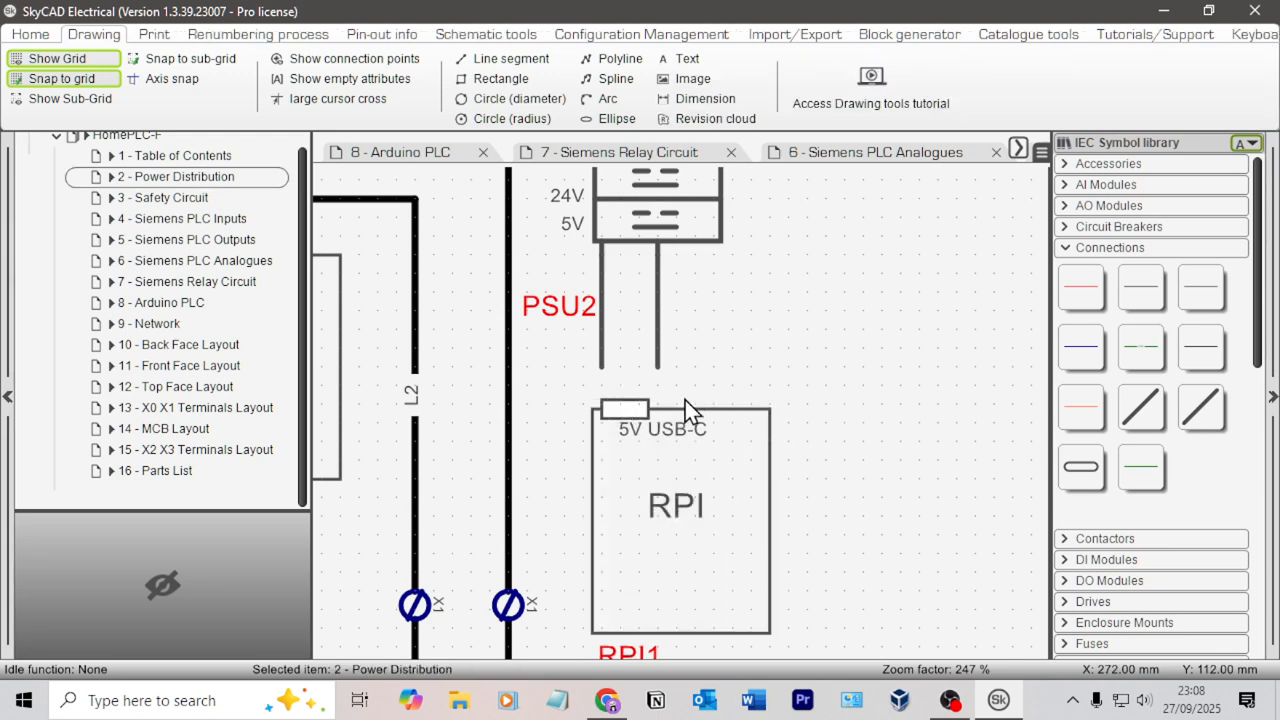
Extend both PSU2 output connections straight down to the upper edge of RPI1
left_click(639, 407)
scroll(644, 400, "up", 3)
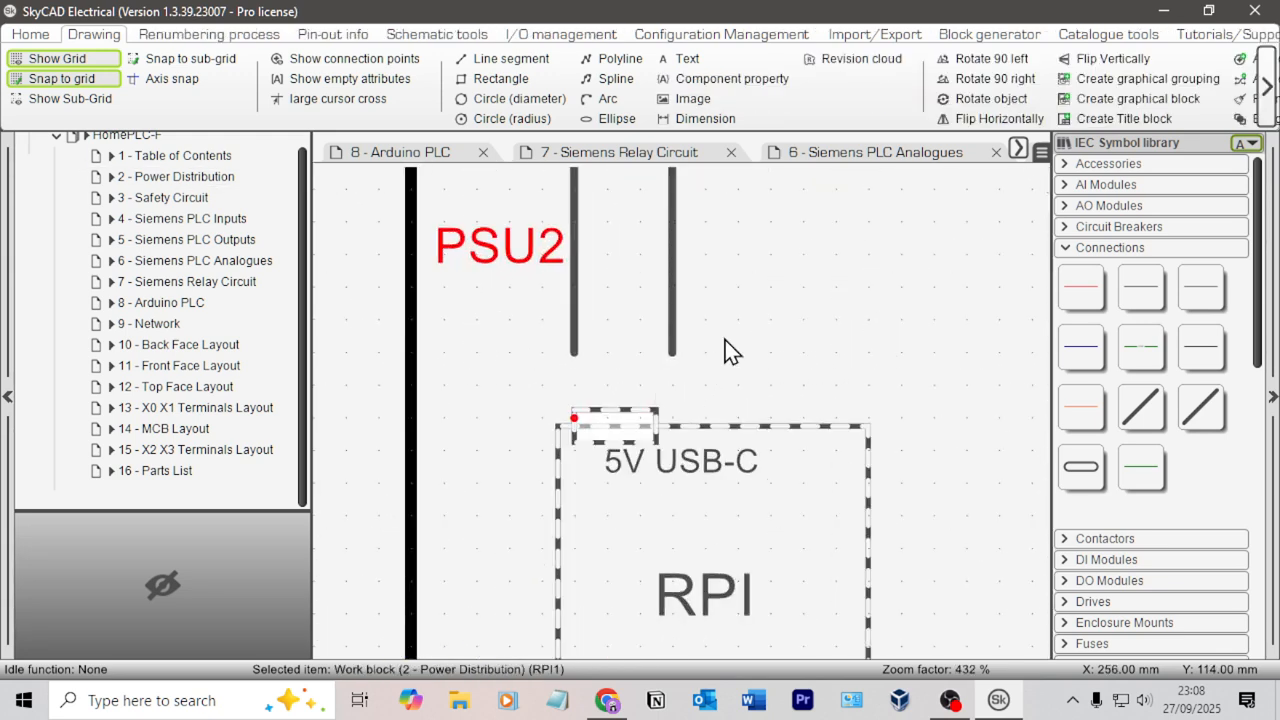
left_click(770, 313)
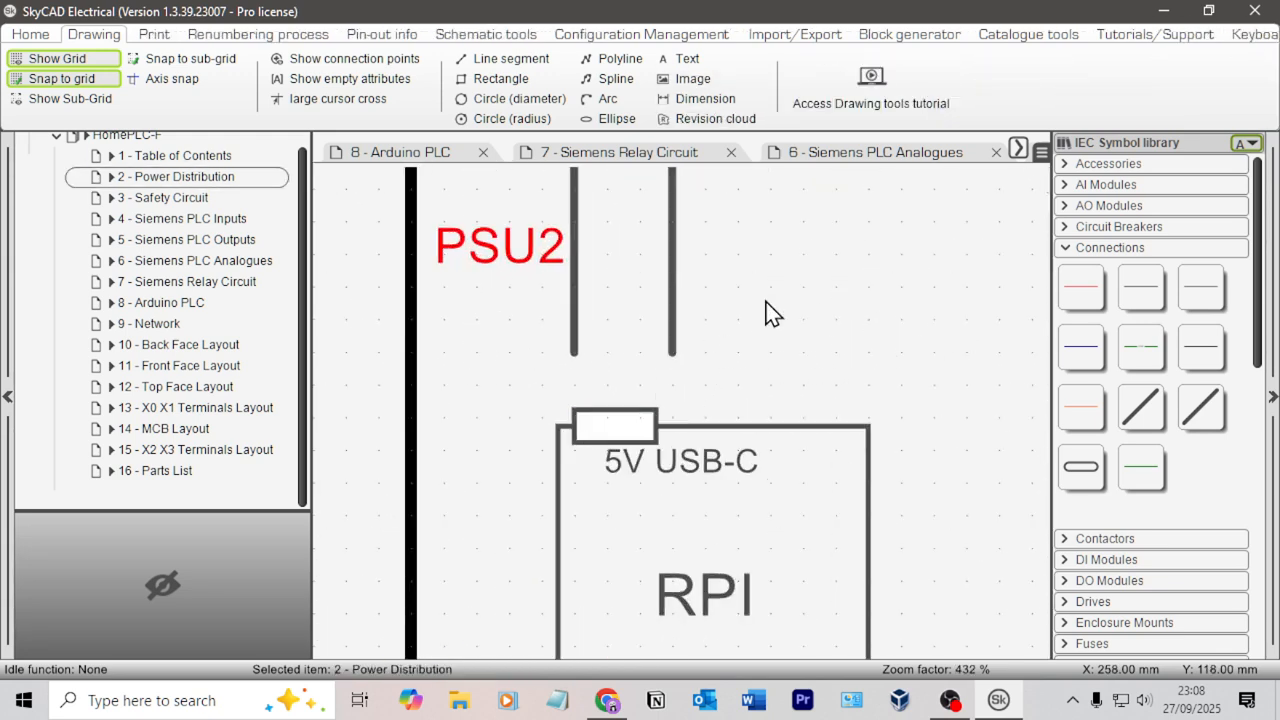
left_click(574, 353)
left_click(574, 353)
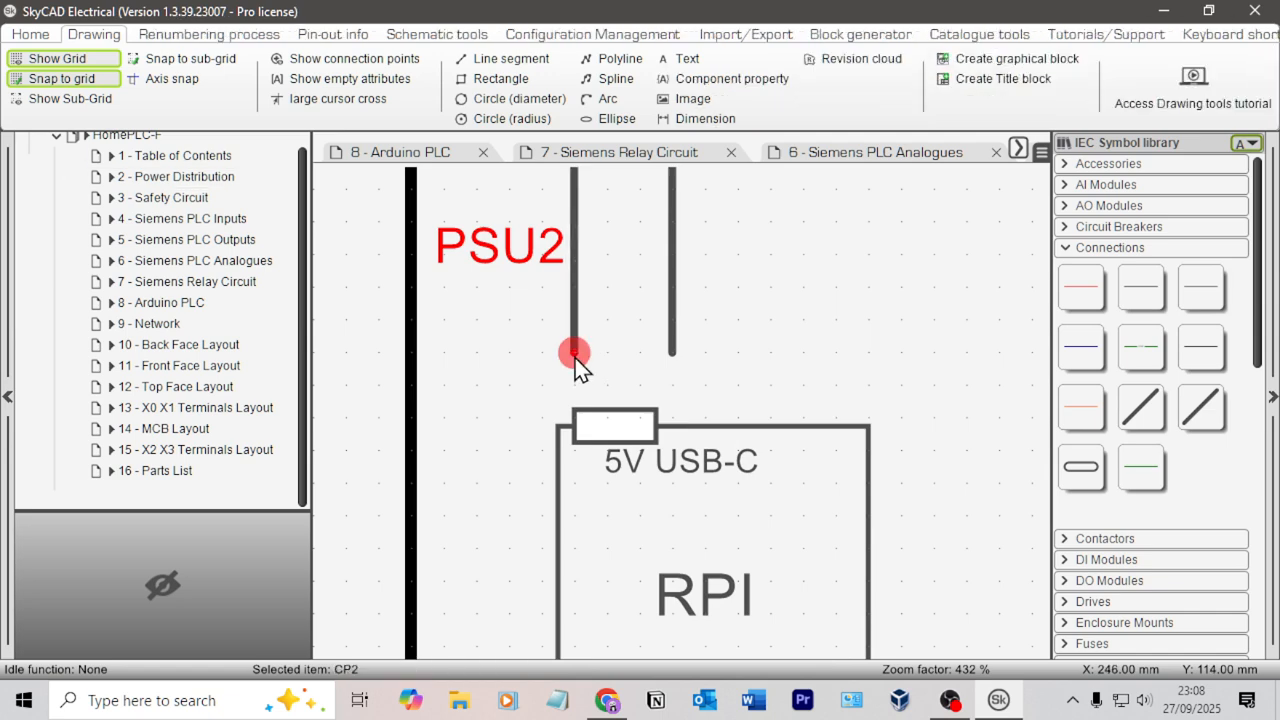
left_click_drag(575, 356, 578, 418)
left_click(674, 354)
left_click(674, 354)
left_click(676, 362)
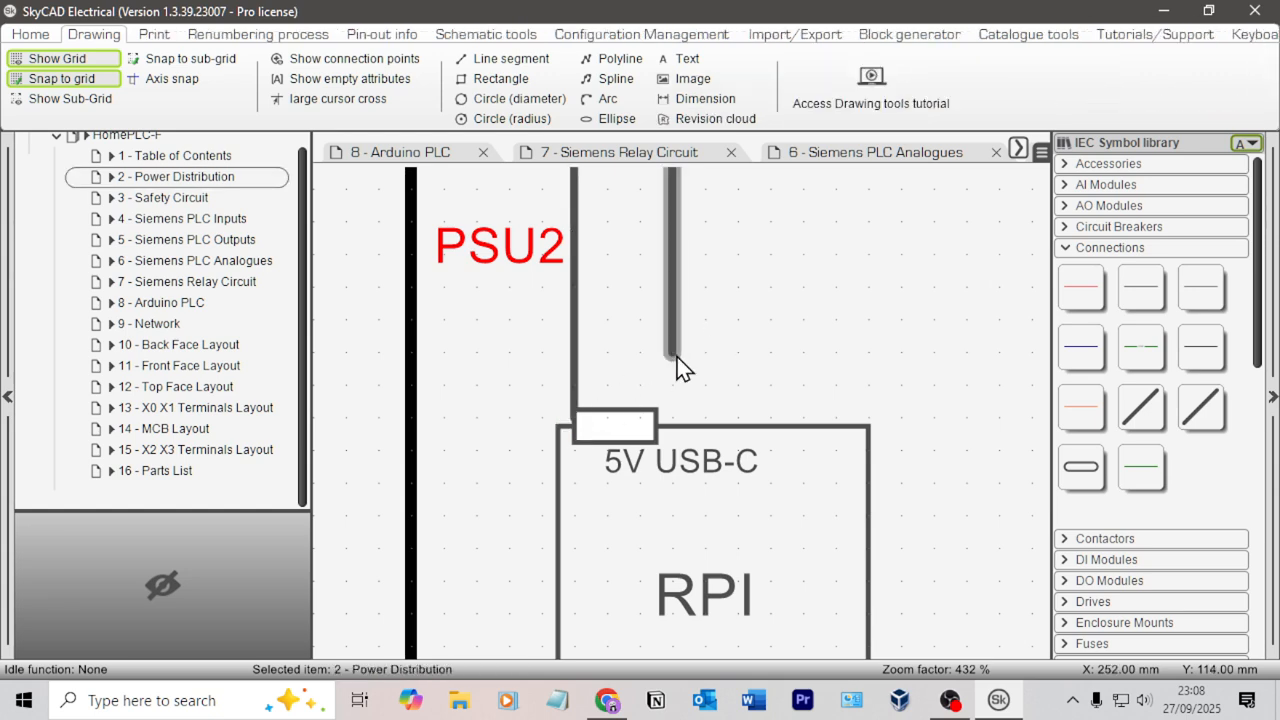
left_click(676, 365)
left_click_drag(672, 354, 671, 412)
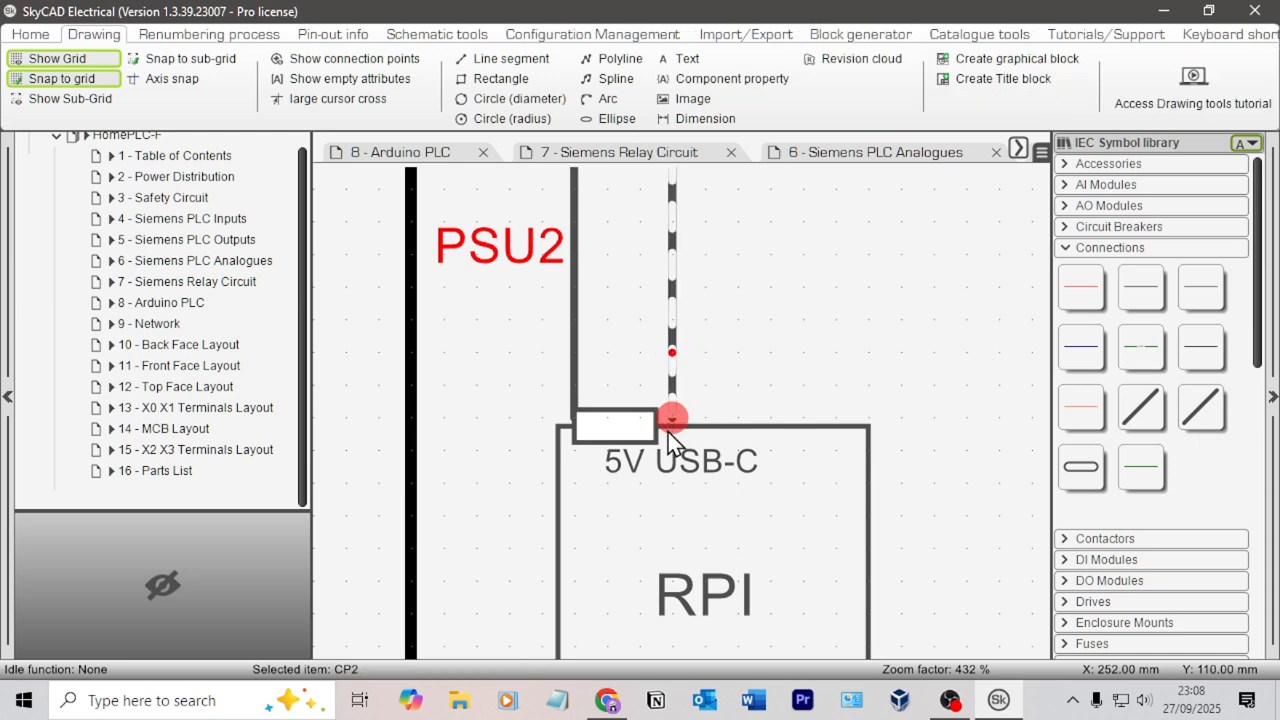
left_click(758, 369)
Inspect RPI1's properties and the connection point on its 5V USB-C connector
double_click(648, 420)
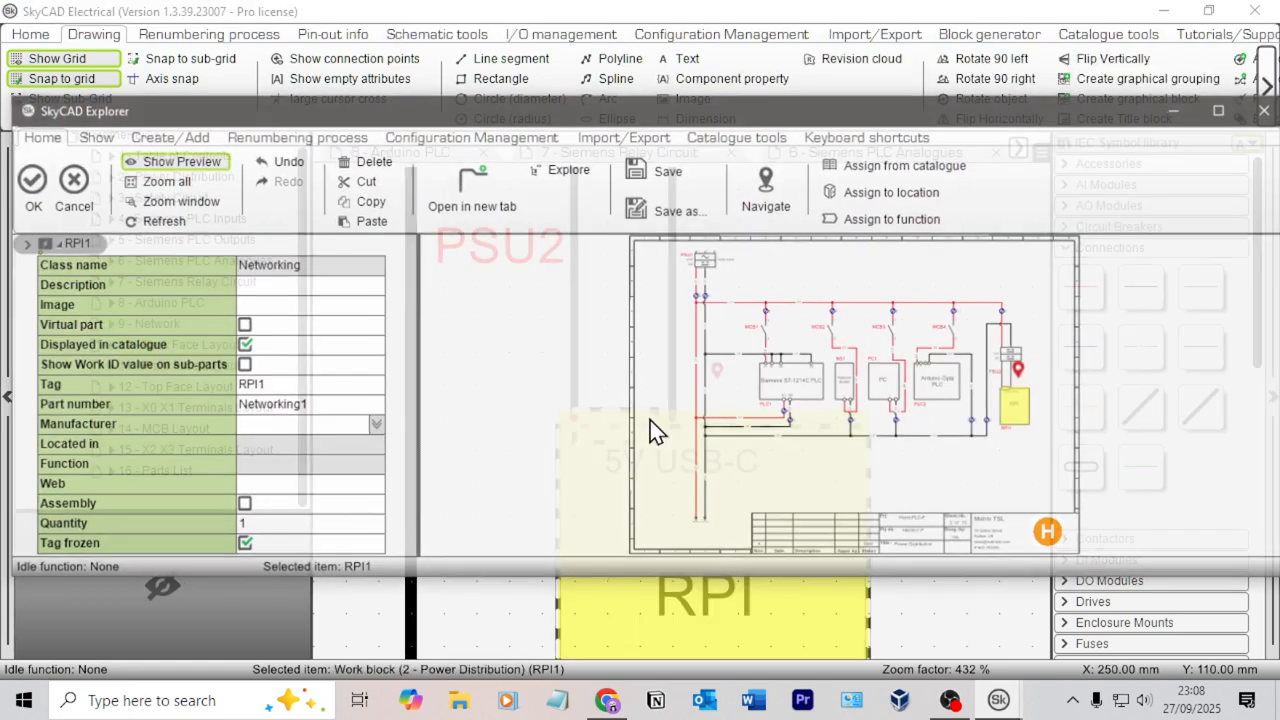
left_click(29, 177)
scroll(578, 334, "up", 3)
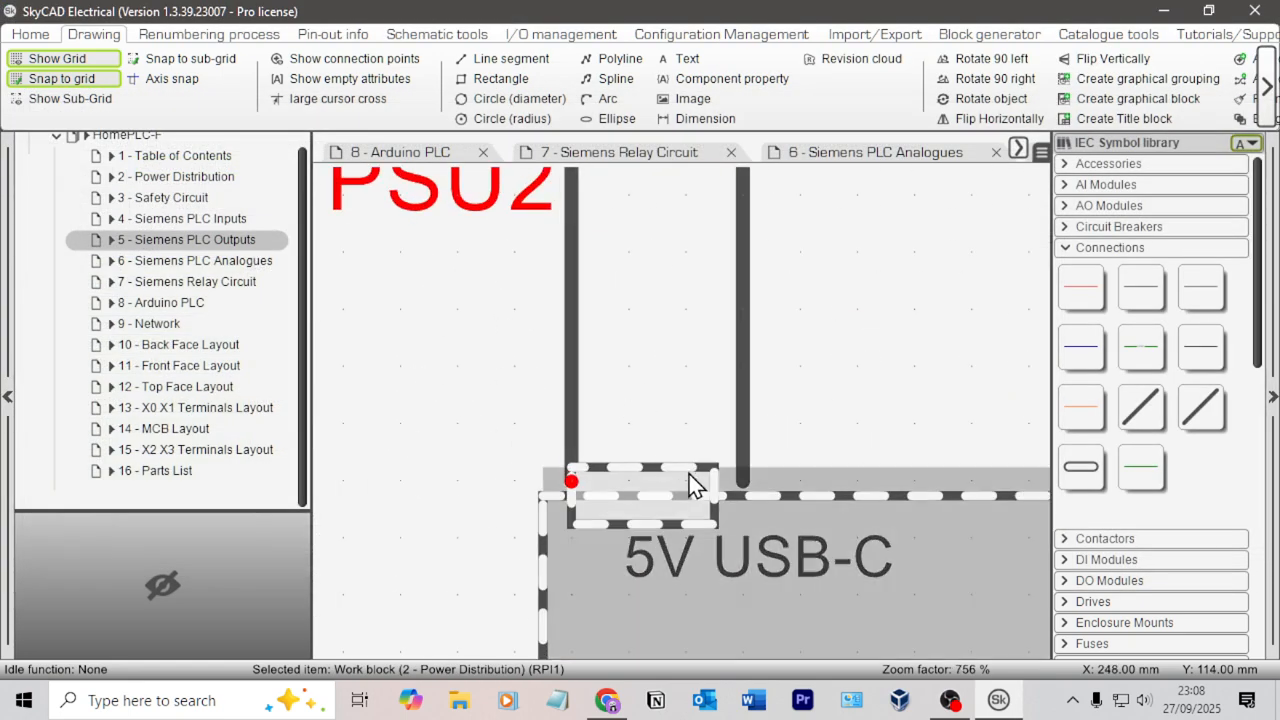
left_click(650, 478)
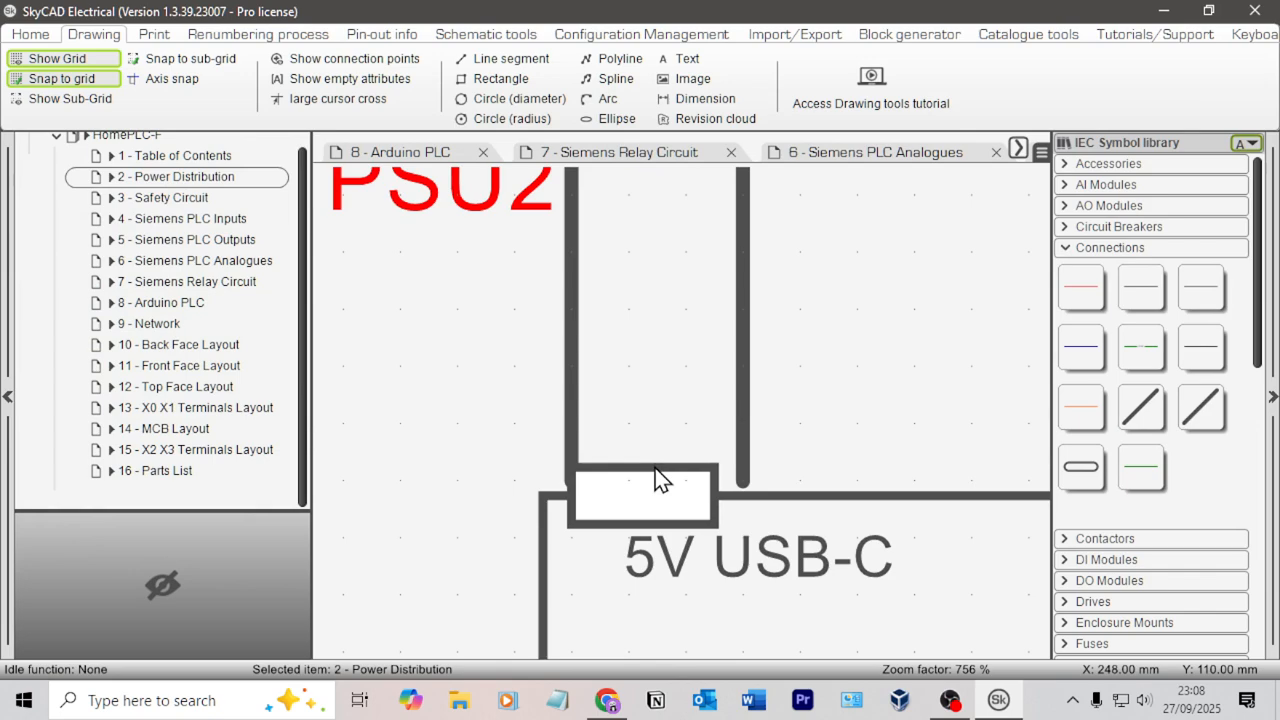
left_click(680, 484)
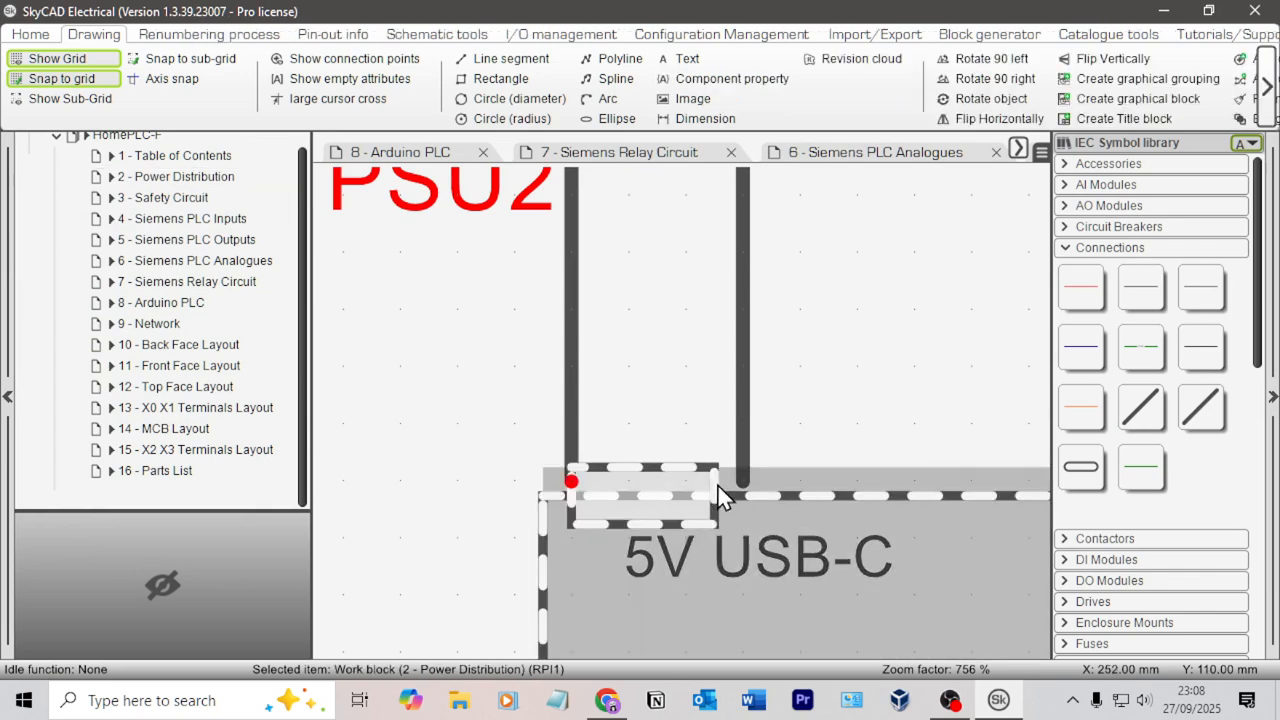
double_click(724, 497)
key("Escape")
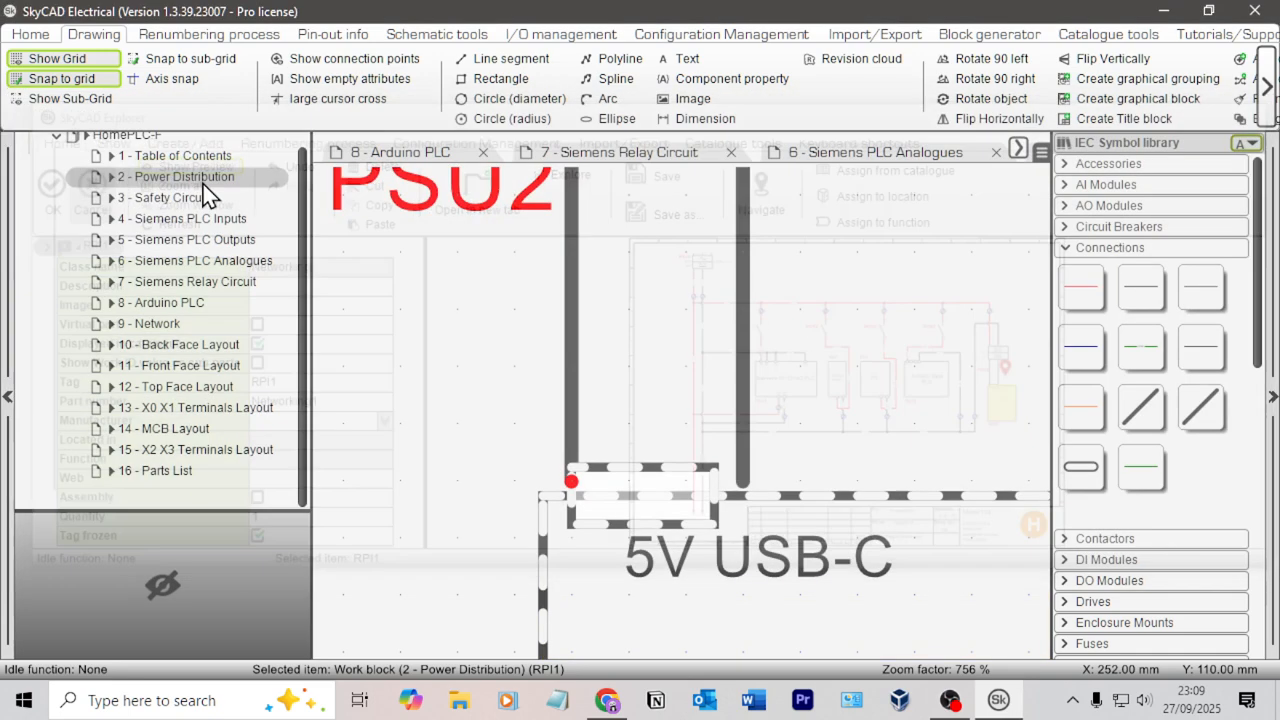
scroll(783, 307, "down", 2)
scroll(783, 297, "down", 7)
left_click(954, 275)
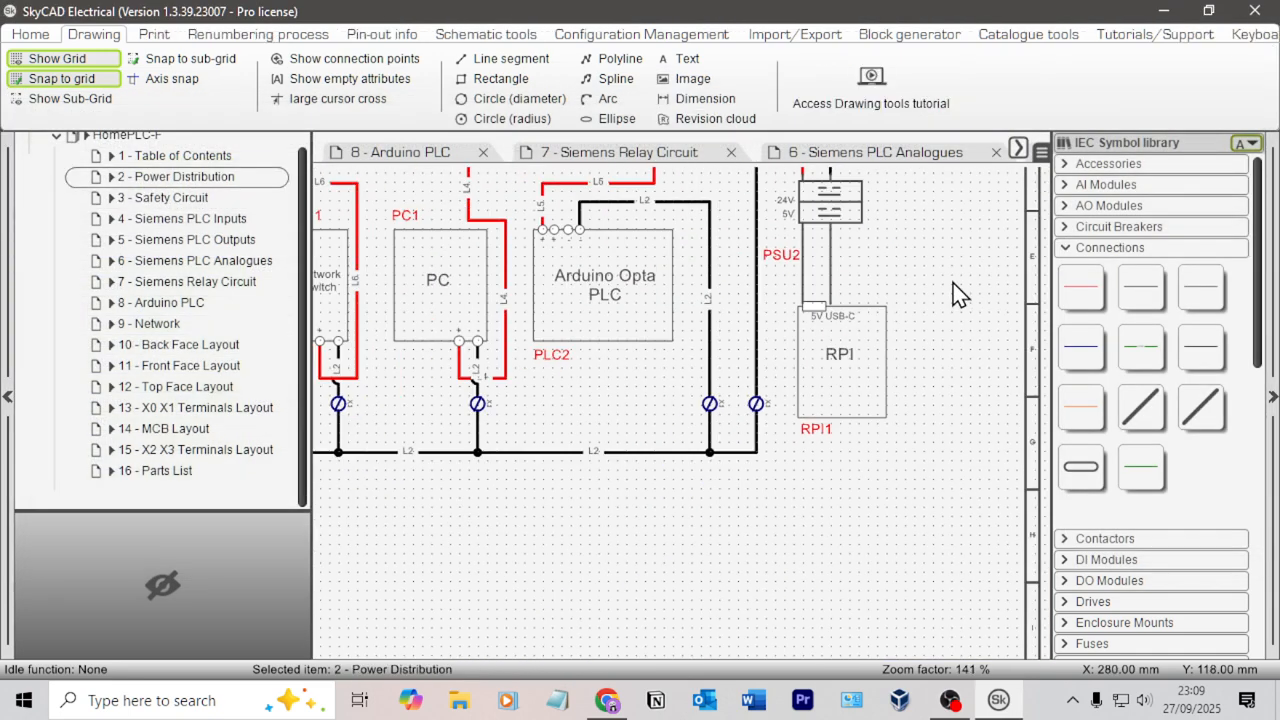
Move the RPI1 block up closer to PSU2, so the output connections overlap it
middle_click_drag(975, 298, 870, 422)
left_click(795, 500)
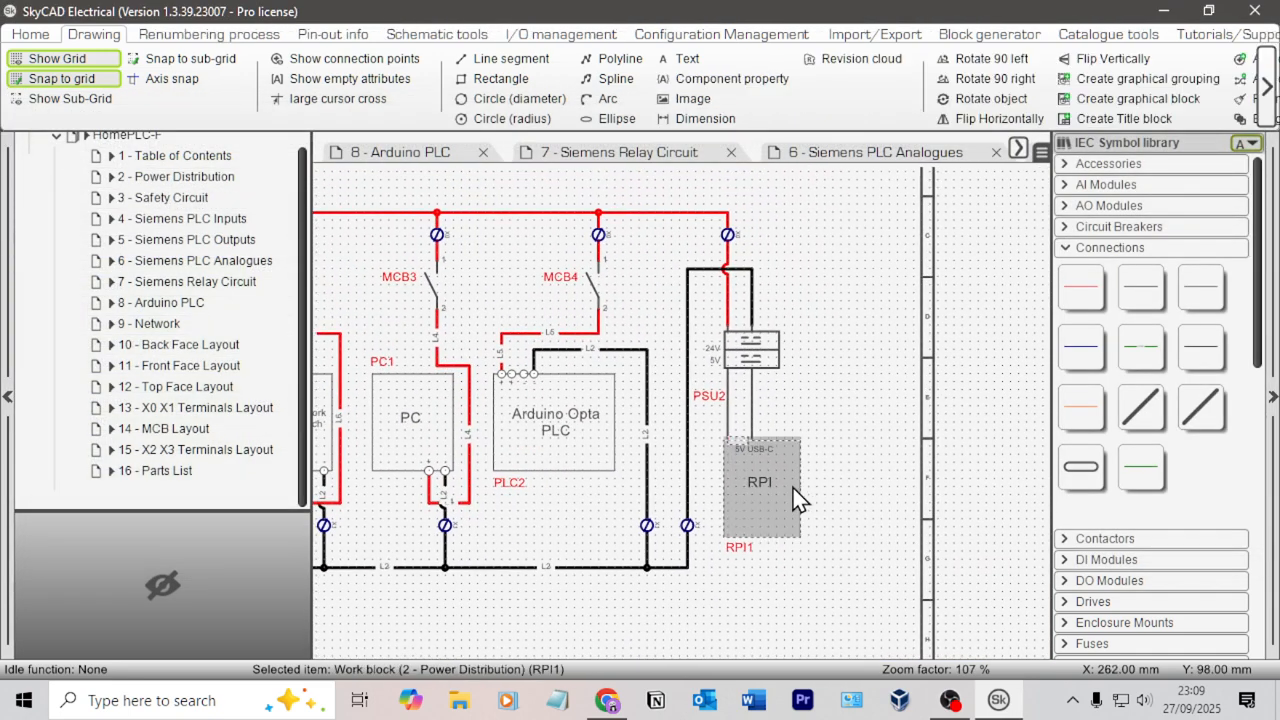
left_click(839, 435)
scroll(839, 430, "up", 2)
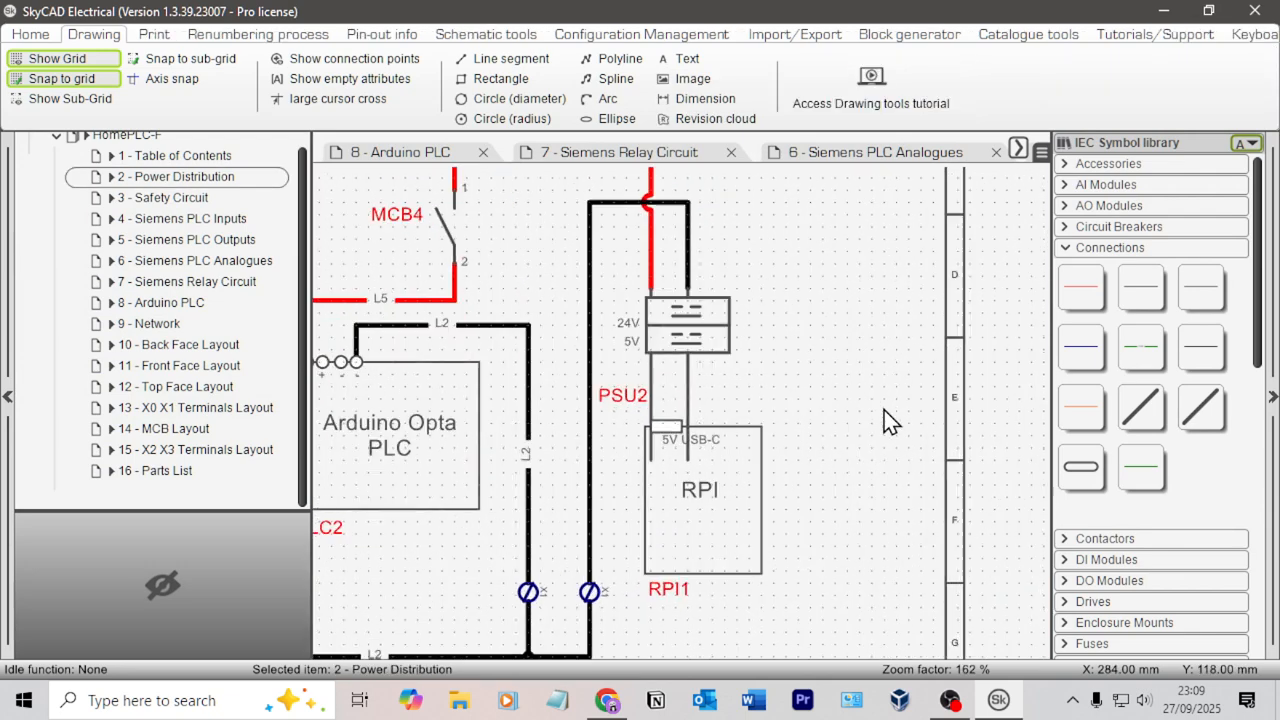
Reshape the two PSU2 output connections into diagonals that cross and end just above RPI1's USB-C connector
left_click(652, 415)
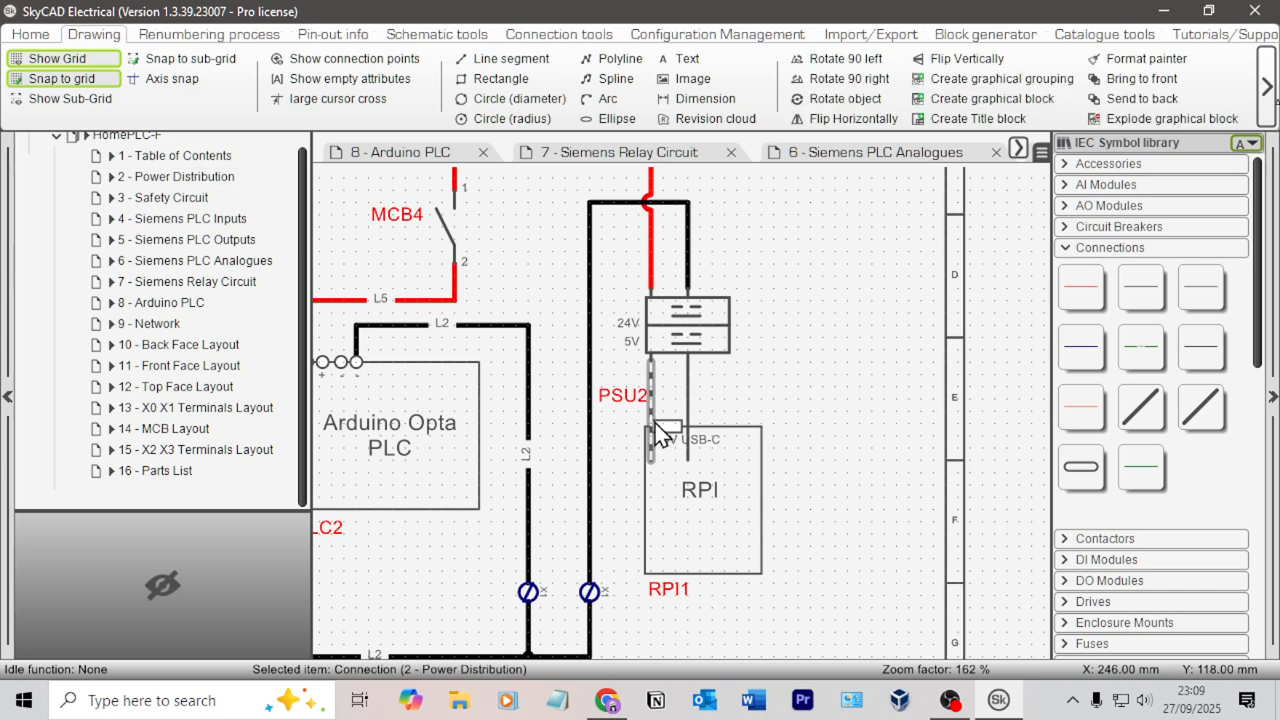
left_click_drag(652, 459, 665, 428)
scroll(743, 405, "up", 2)
left_click(668, 462)
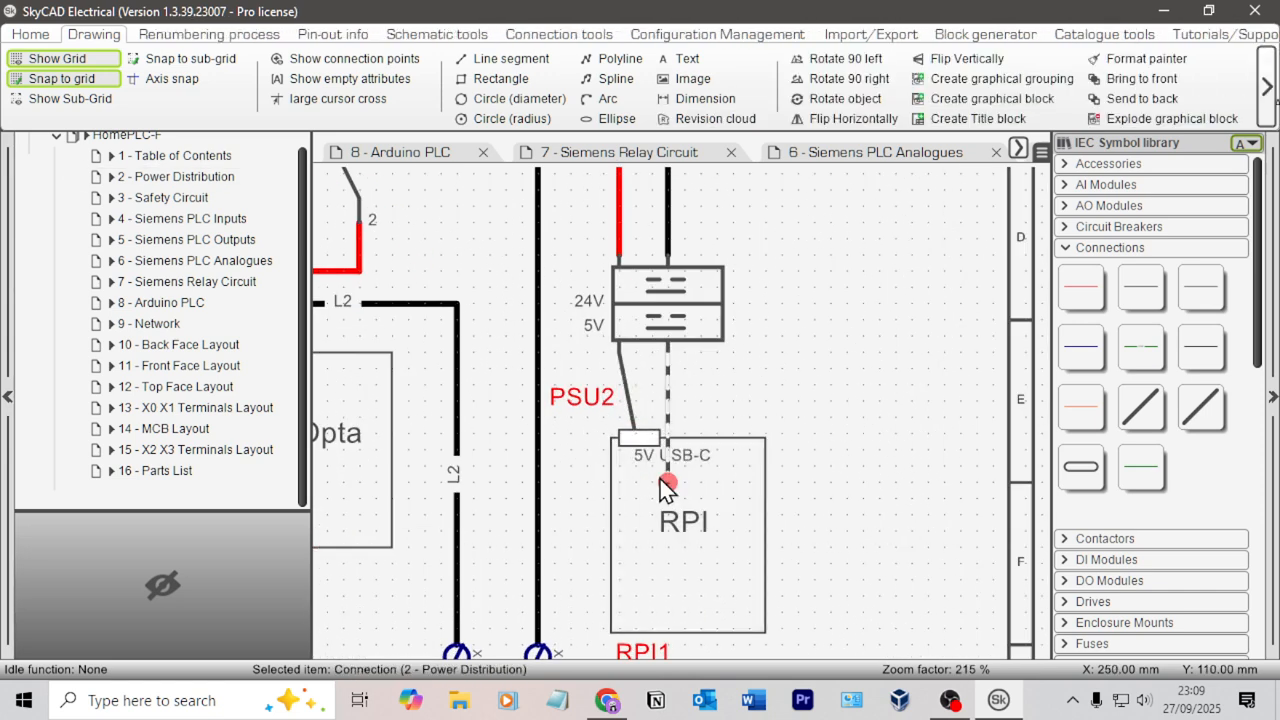
left_click_drag(668, 479, 654, 404)
left_click(626, 417)
left_click(634, 418)
left_click(709, 415)
scroll(696, 399, "up", 1)
Draw two short vertical control connections from the crossed wires' ends down to RPI1's USB-C connector
left_click(1134, 295)
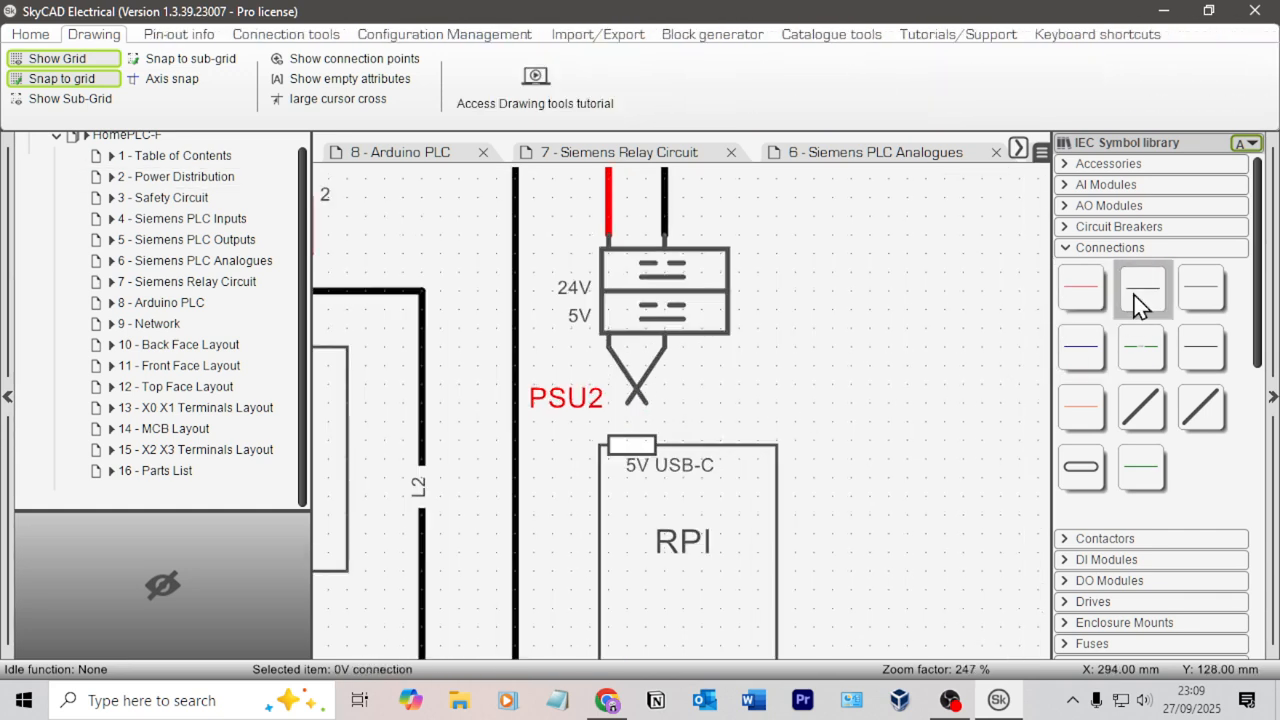
left_click(1202, 294)
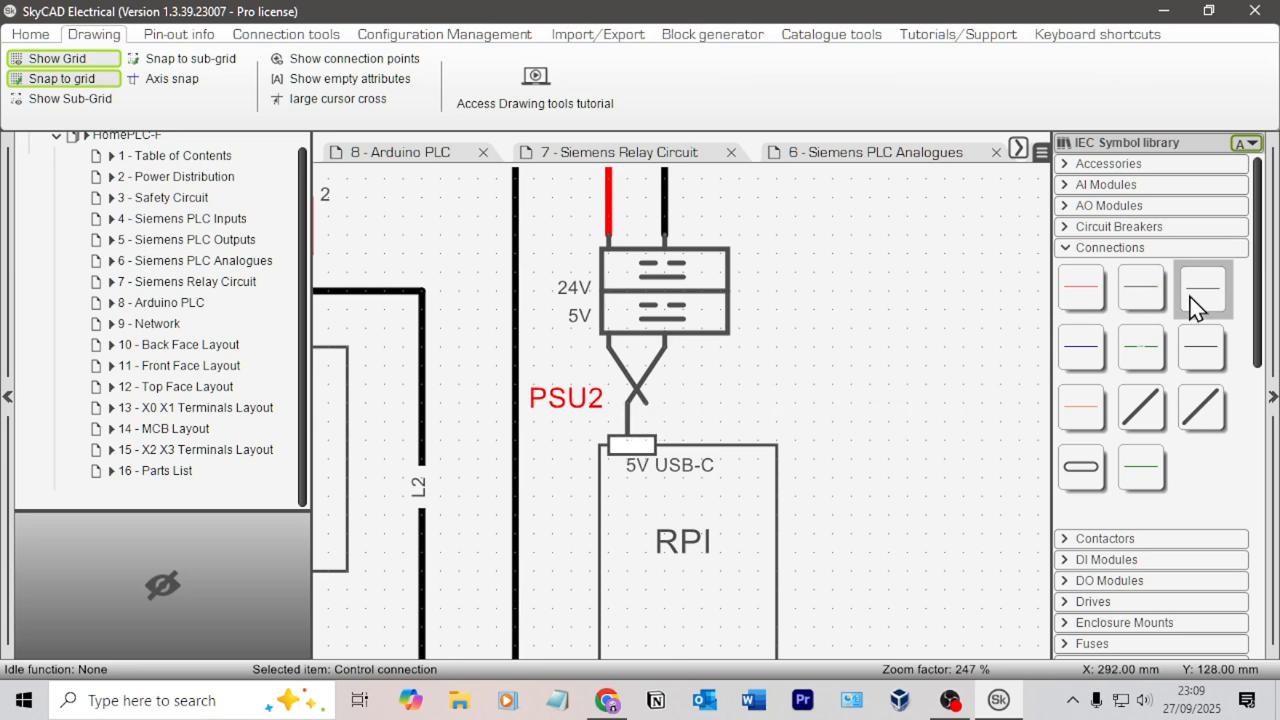
left_click(650, 434)
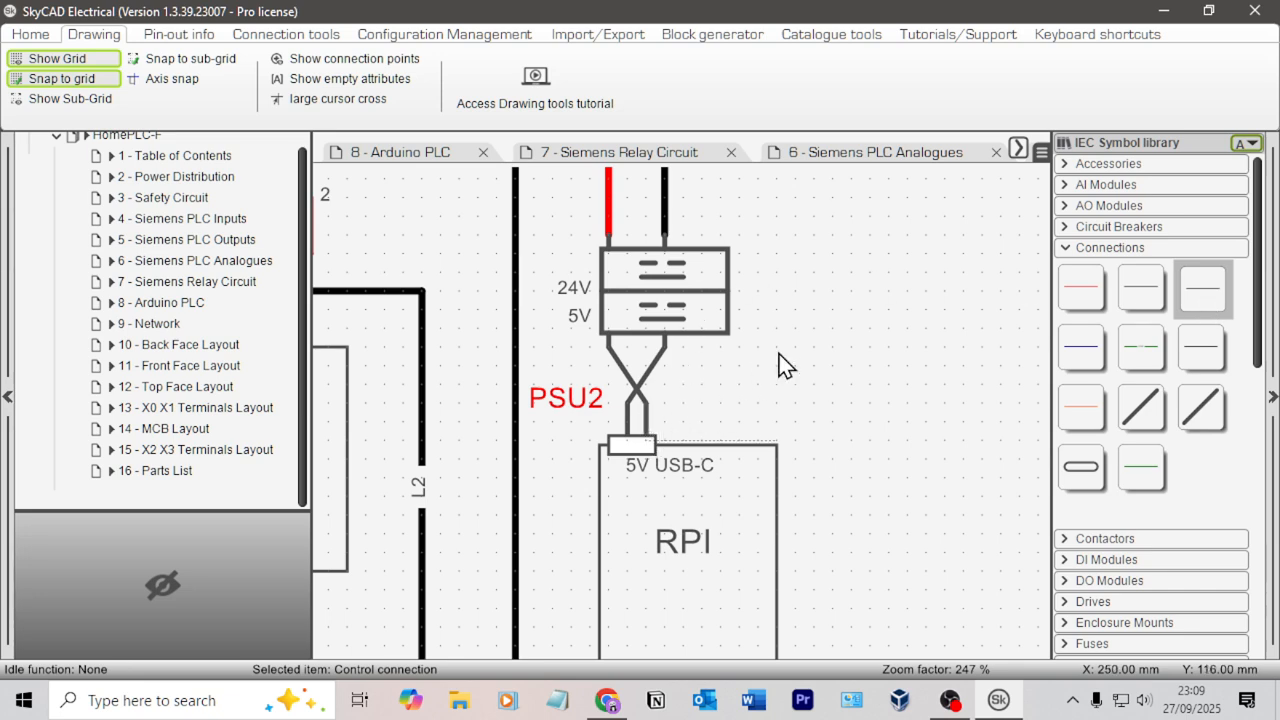
left_click(815, 333)
scroll(815, 333, "down", 2)
scroll(728, 377, "up", 3)
scroll(710, 380, "up", 2)
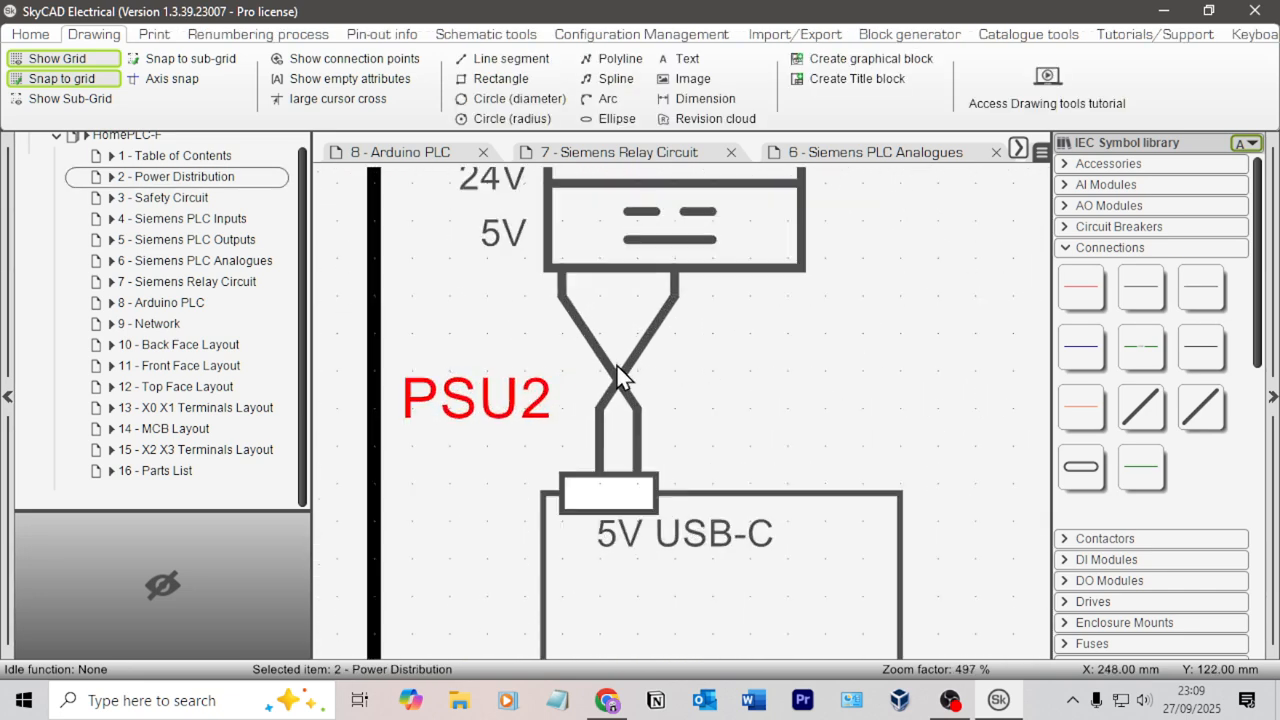
Replace the diagonal connection on PSU2's left output with a new control connection that slants down more shallowly across the other output wire
left_click(615, 372)
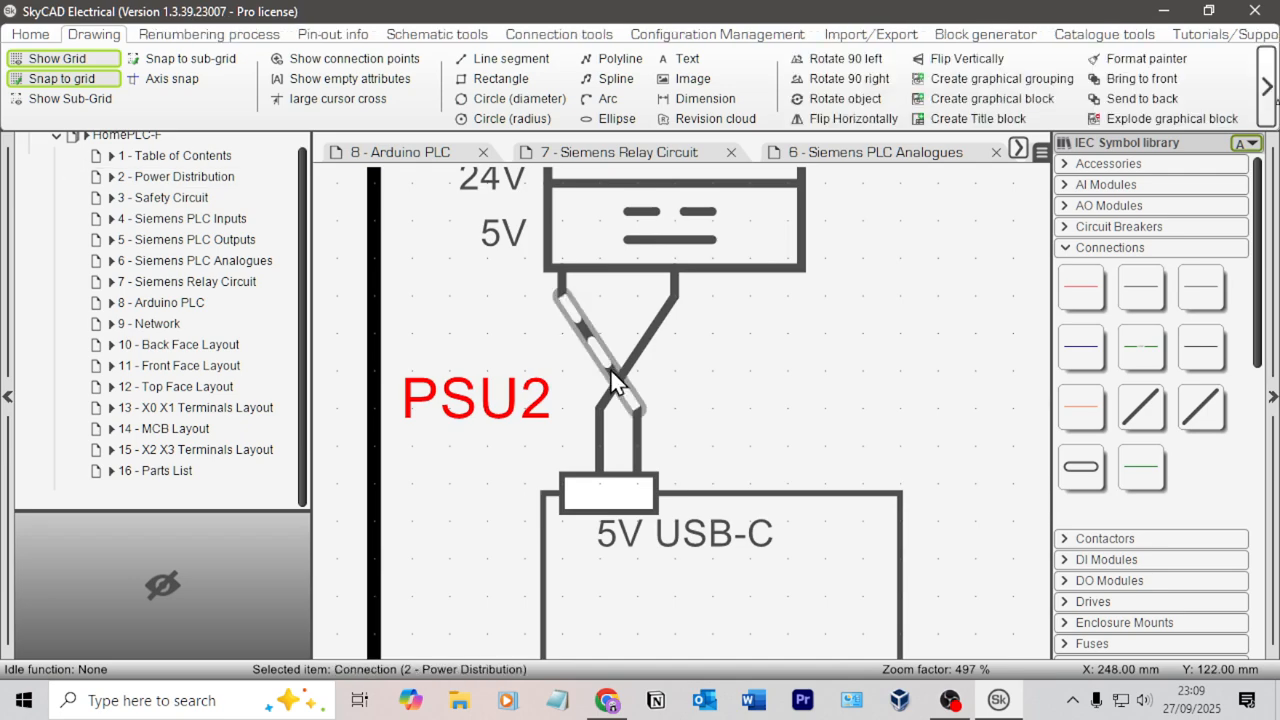
scroll(716, 412, "down", 3)
scroll(765, 315, "up", 3)
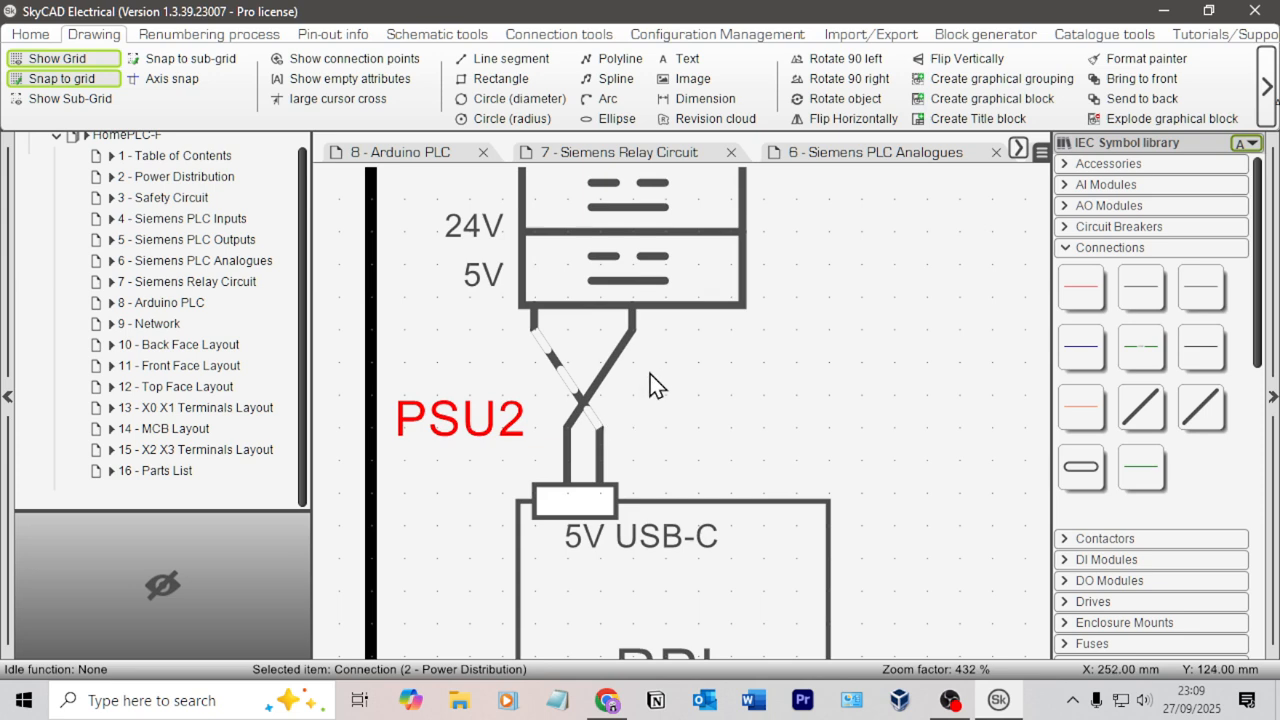
key("Delete")
left_click(1220, 302)
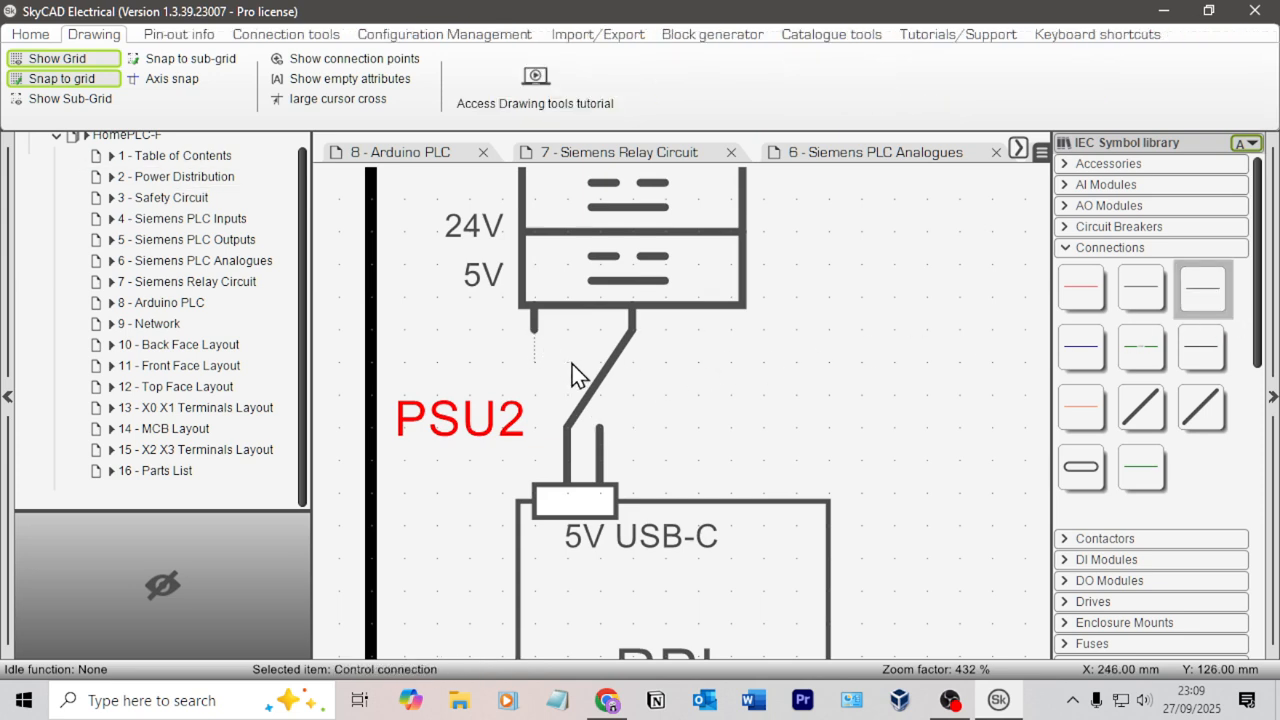
left_click(614, 390)
key("Escape")
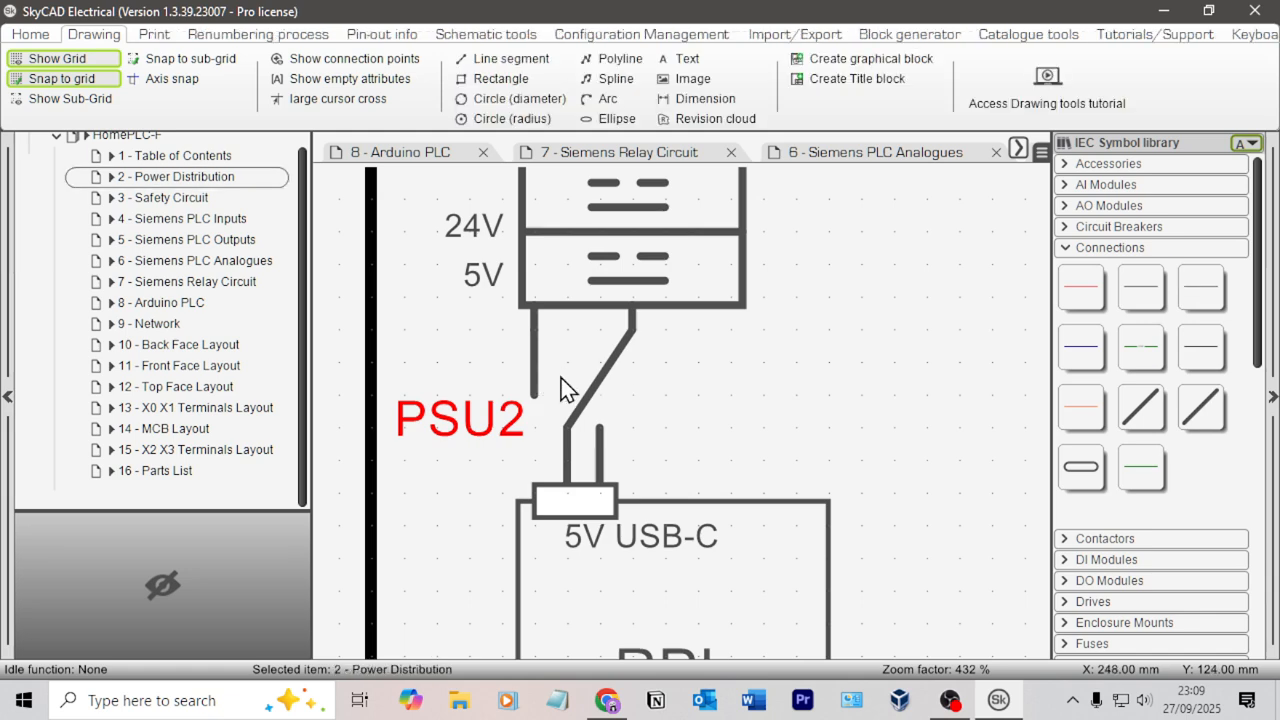
left_click(535, 397)
left_click_drag(535, 397, 598, 368)
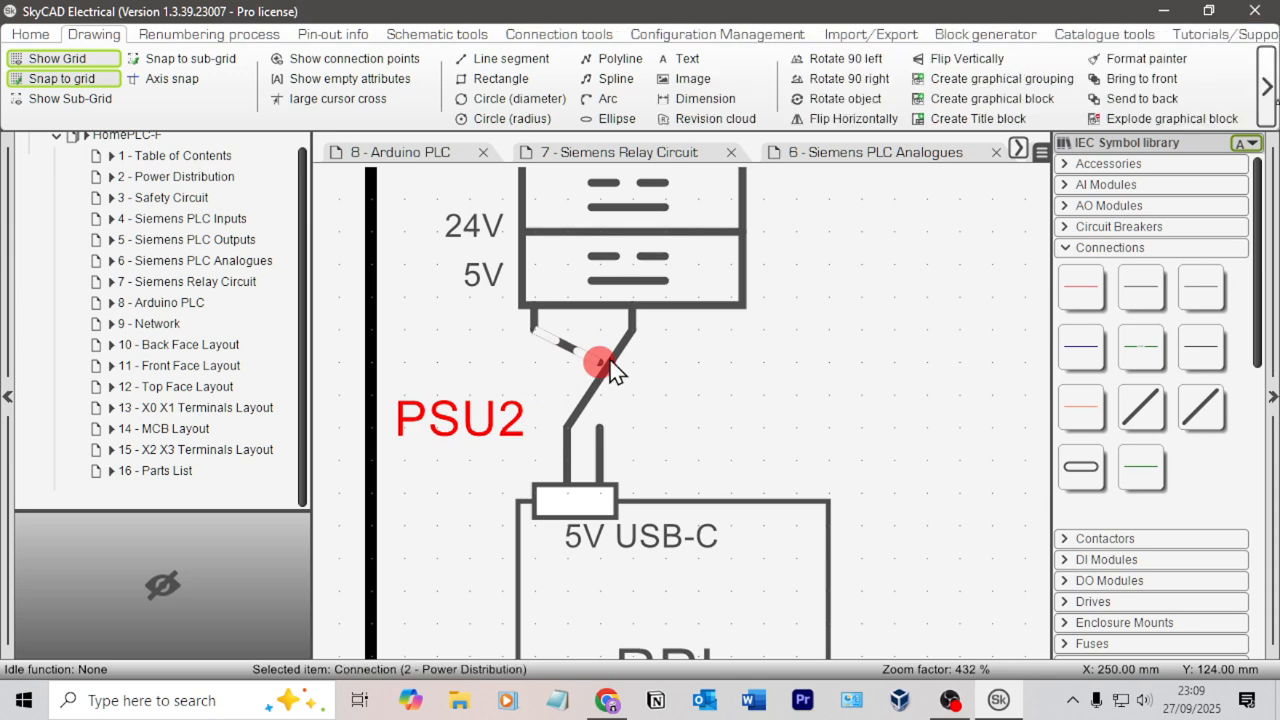
Delete the left vertical connection above the USB-C connector and shorten the right output's diagonal so both wires cross just below PSU2
left_click(568, 436)
key("Delete")
left_click(568, 430)
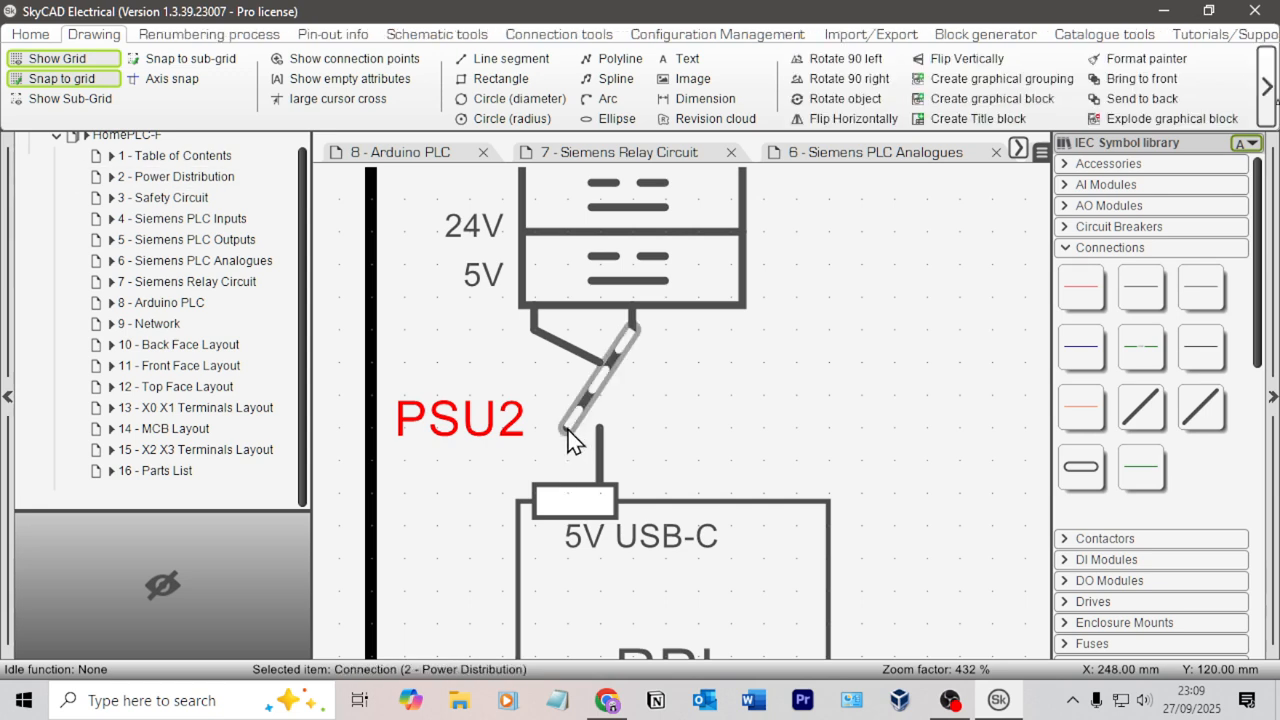
left_click_drag(566, 430, 568, 362)
left_click(644, 396)
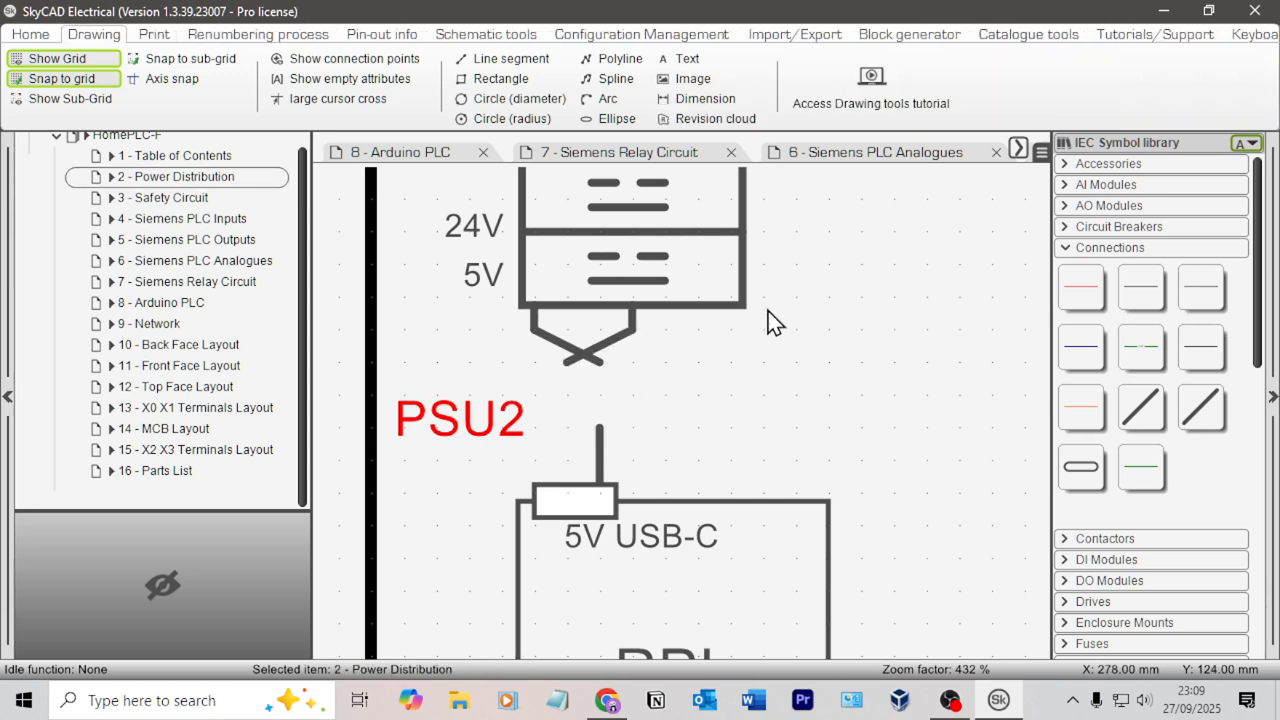
Reshape the remaining vertical connection into a short diagonal running down to the right from the left end of the crossed wires
left_click(601, 442)
left_click_drag(588, 378, 568, 380)
left_click(600, 493)
left_click_drag(600, 500, 600, 394)
left_click(677, 374)
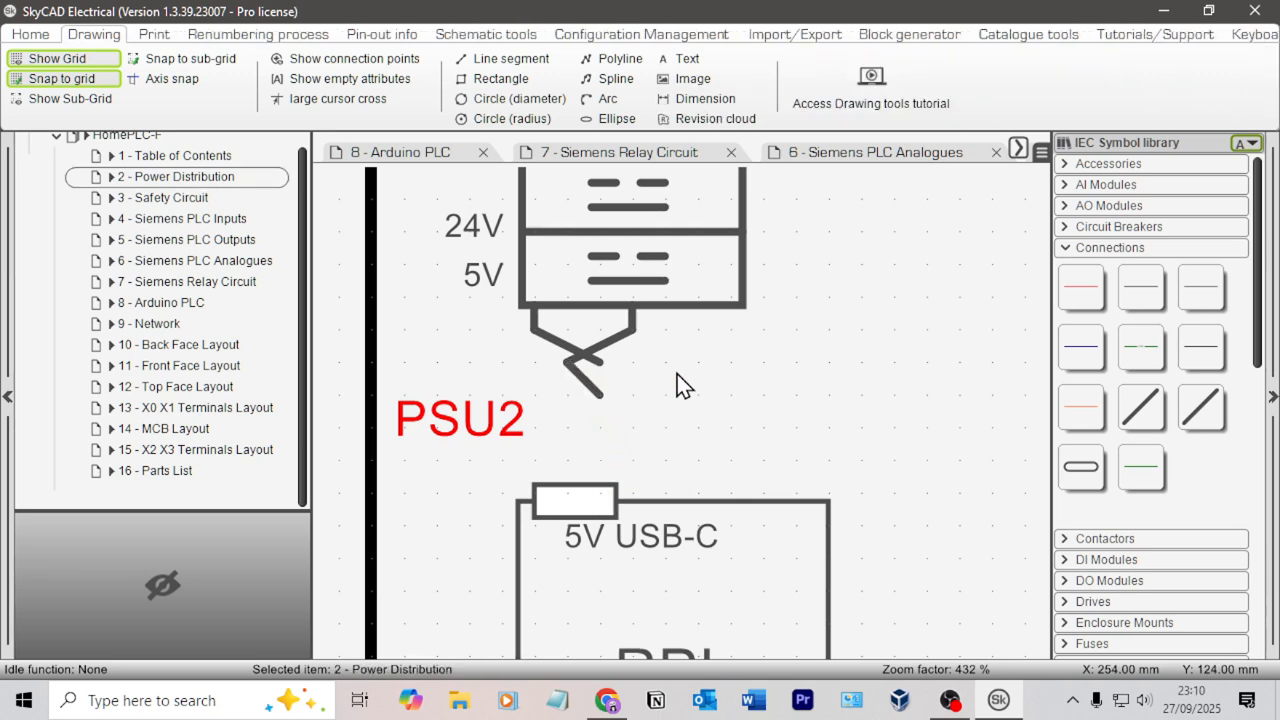
Add a second short diagonal connection slanting the opposite way, so the pair forms another cross below PSU2's output wires
left_click(589, 394)
key("ctrl+v")
left_click(618, 383)
left_click(632, 395)
left_click_drag(632, 395, 572, 397)
left_click(74, 186)
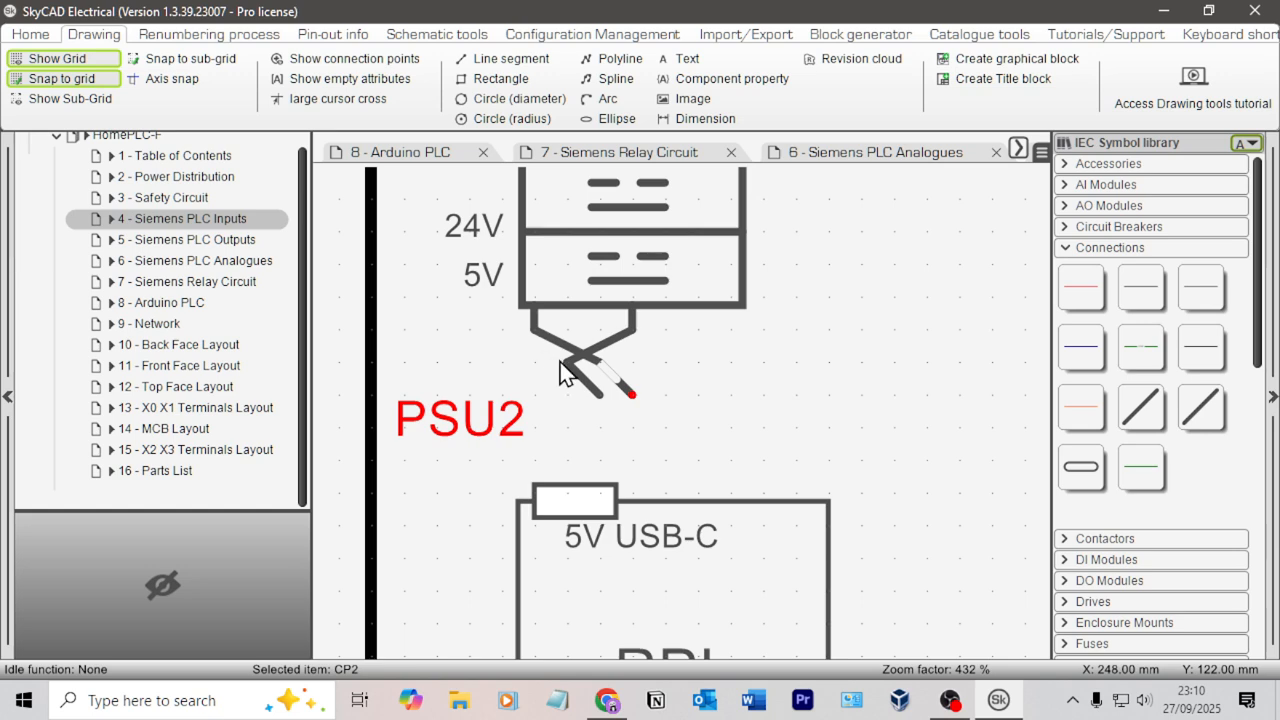
left_click(624, 396)
left_click_drag(624, 397, 570, 396)
left_click(631, 405)
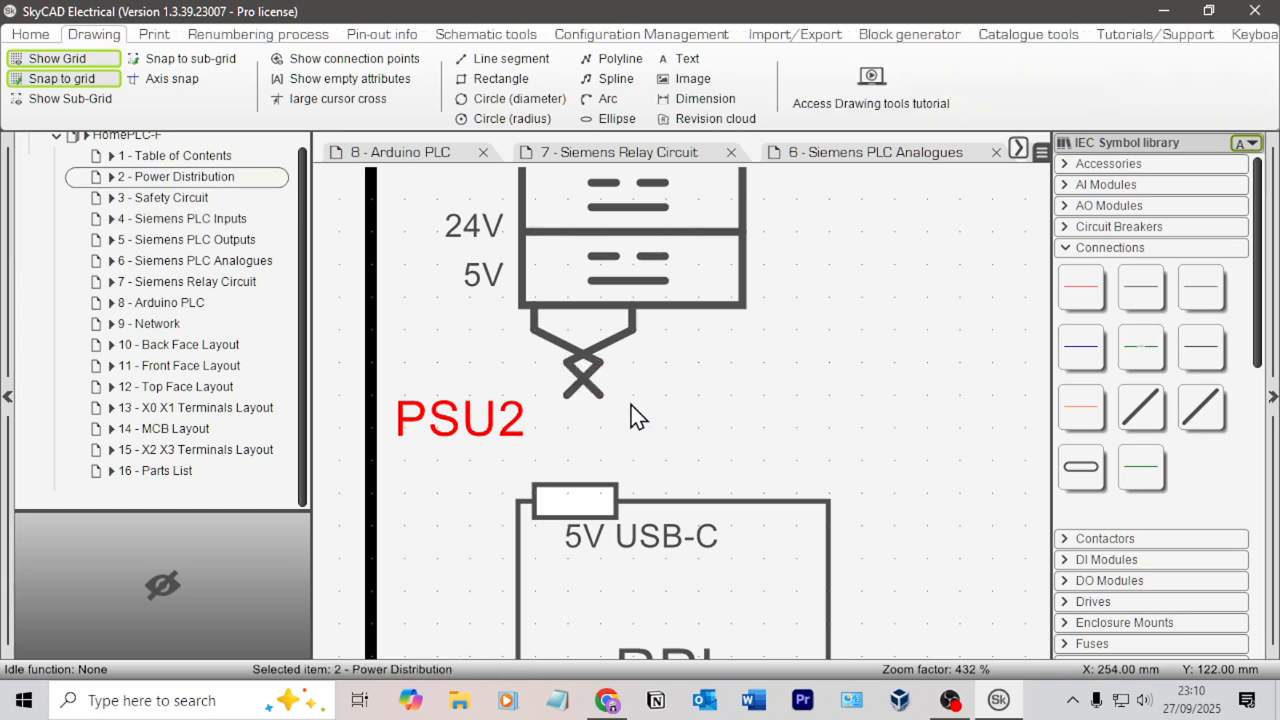
Add further crossed pairs of short diagonal connections below, extending the twisted pair almost down to RPI1's USB-C connector
left_click(572, 392)
left_click(623, 414)
left_click(632, 430)
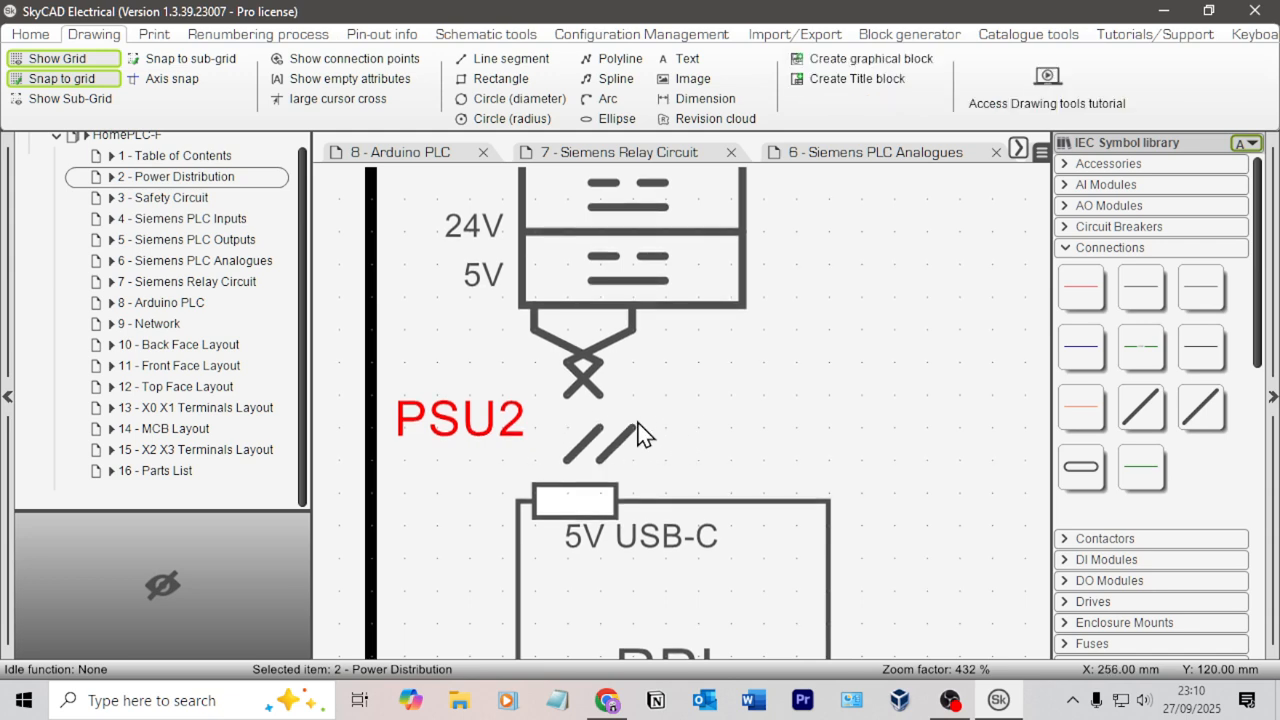
key("Delete")
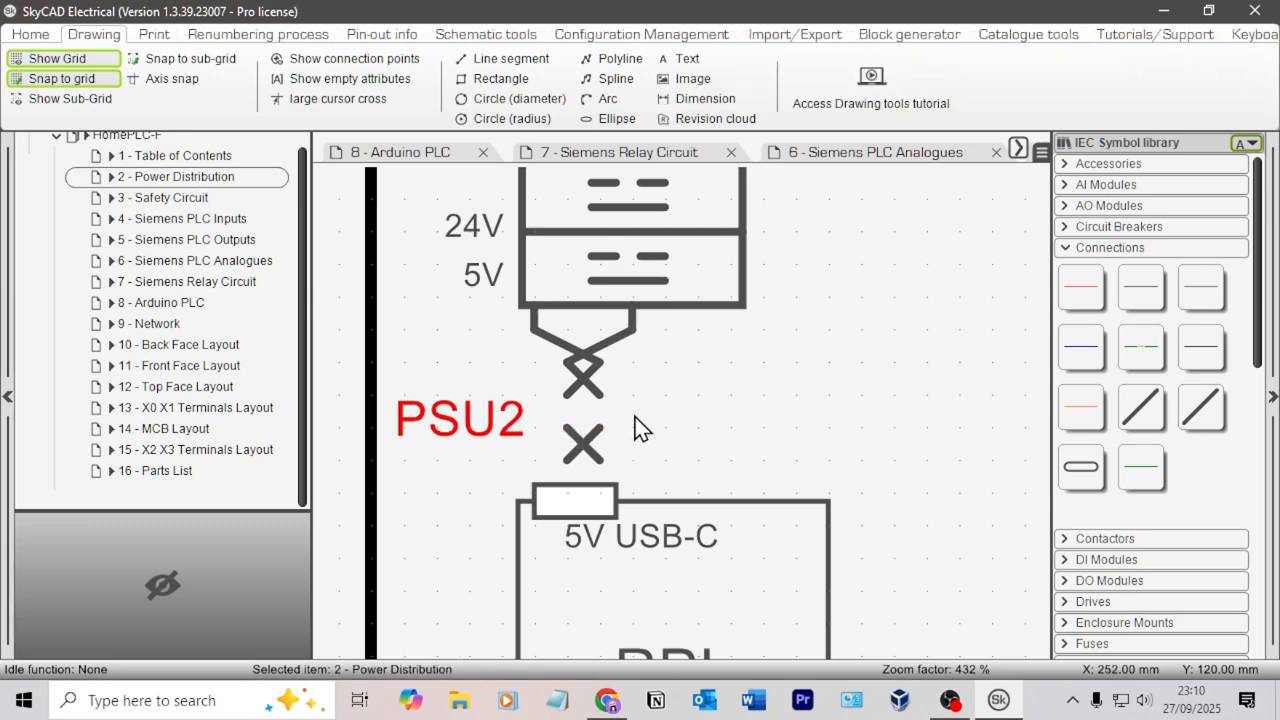
scroll(640, 410, "up", 2)
left_click(566, 485)
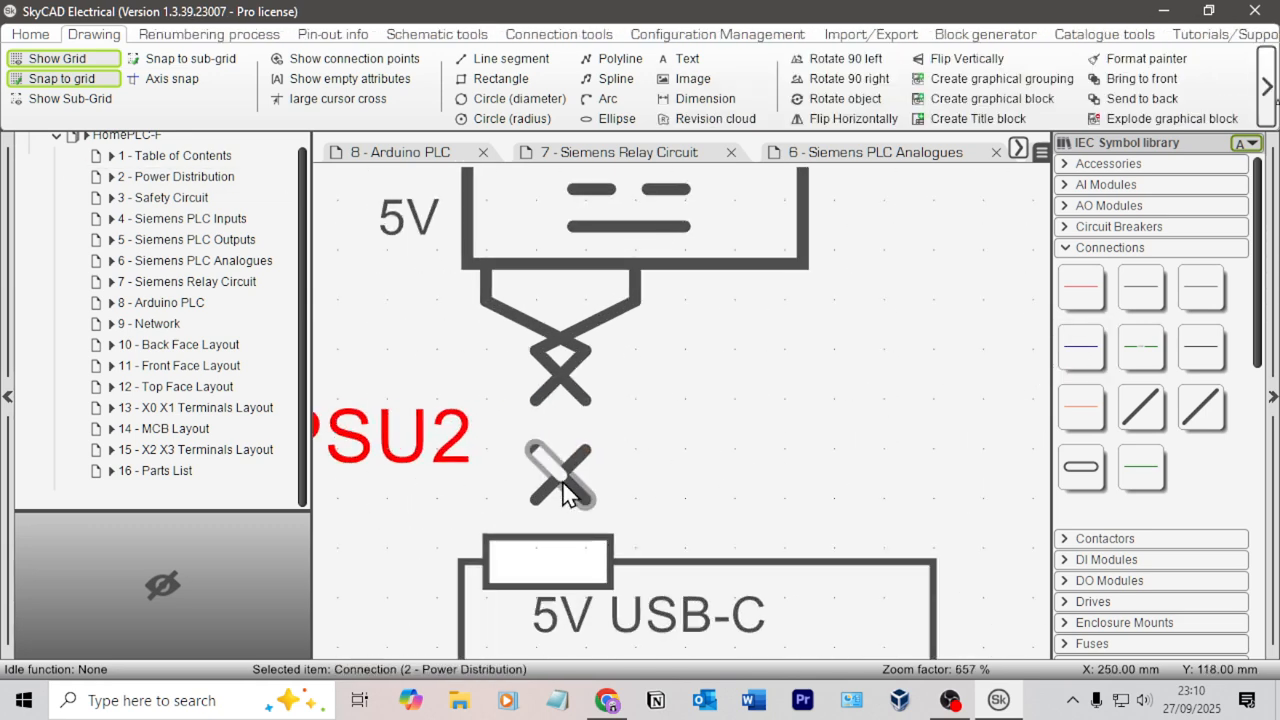
left_click(677, 423)
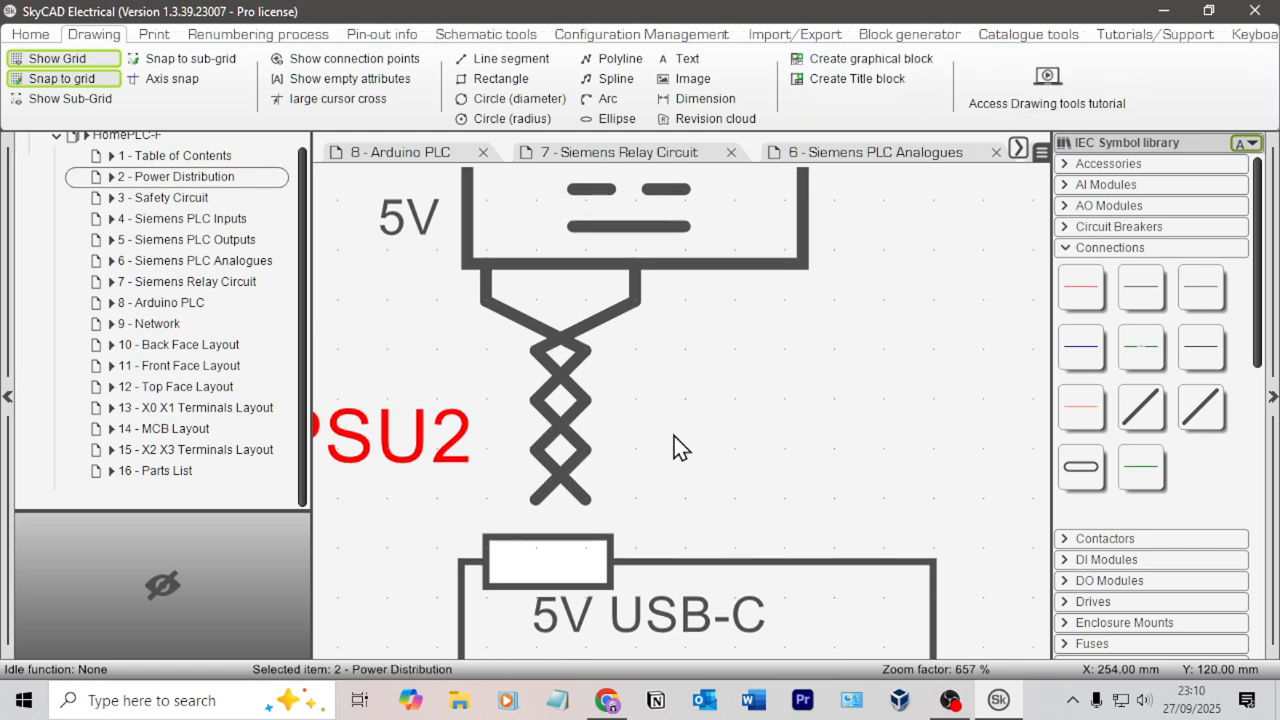
Draw two short control connections from the twisted pair's lower ends into RPI1's 5V USB-C connector
scroll(680, 452, "down", 3)
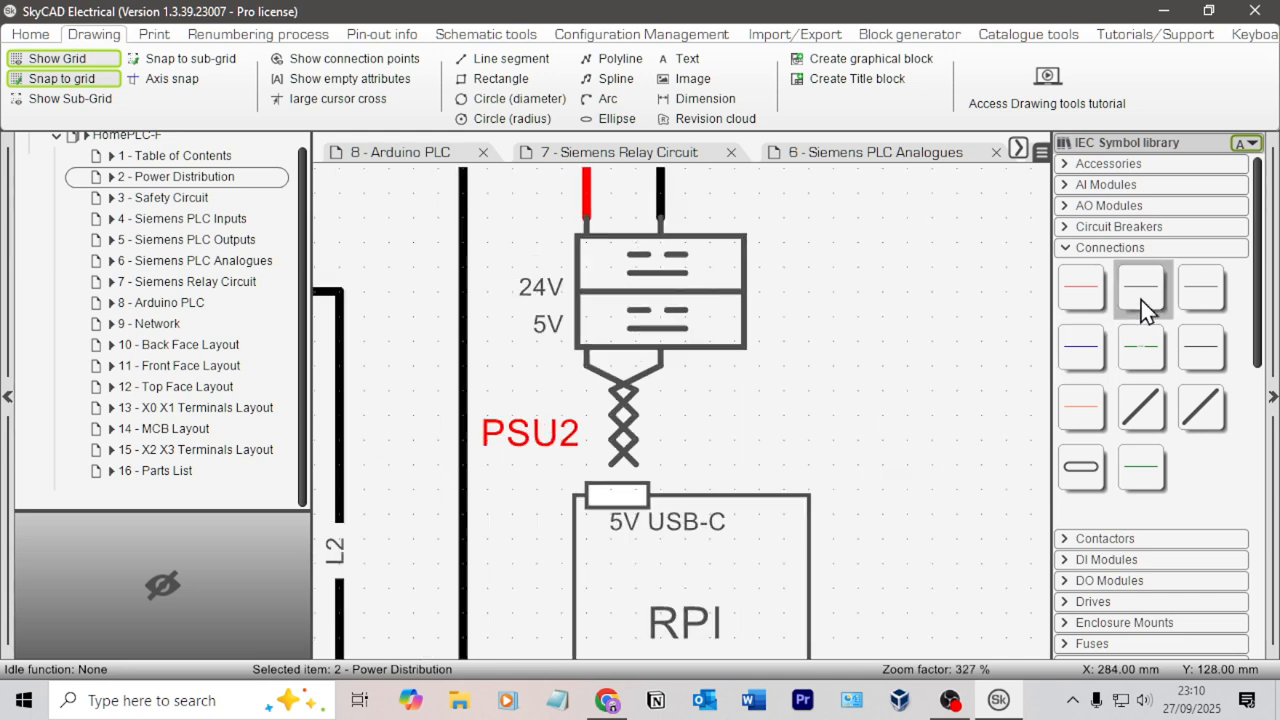
left_click(1201, 288)
left_click(621, 492)
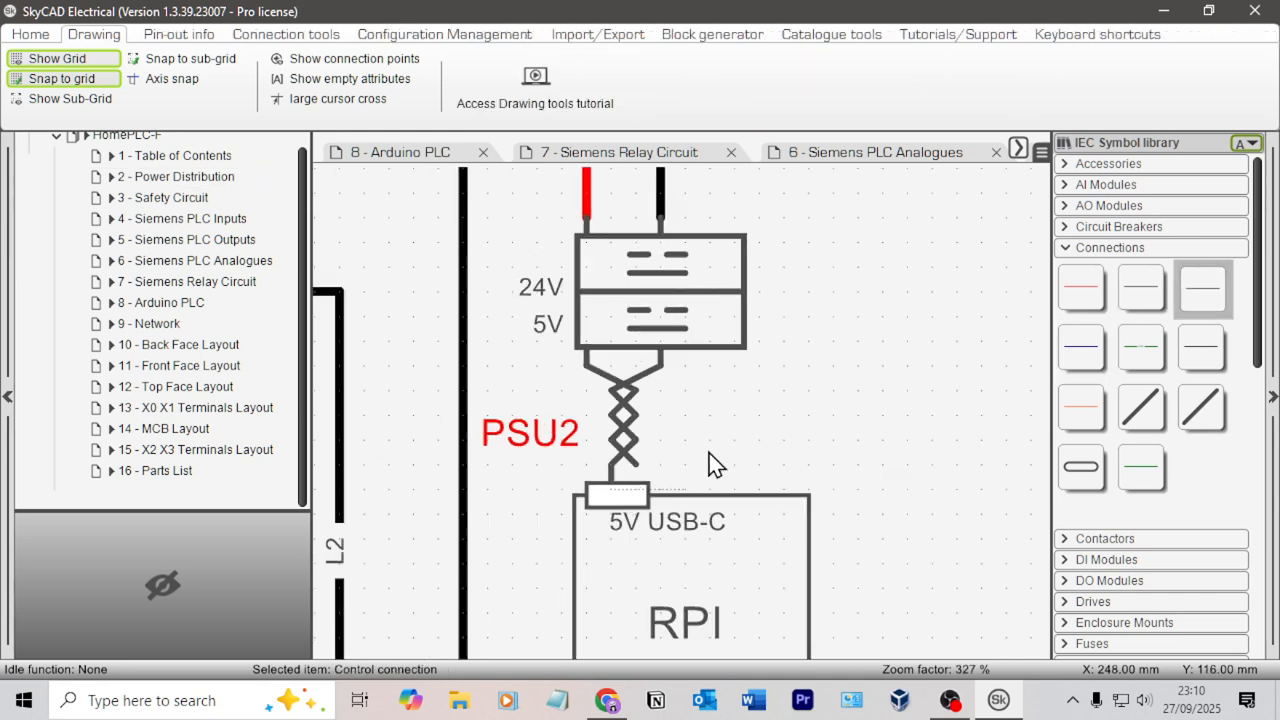
left_click(1197, 308)
key("Escape")
Move the PSU2 label to the right side of the twisted pair, between the converter and the RPI1 block
scroll(809, 420, "down", 4)
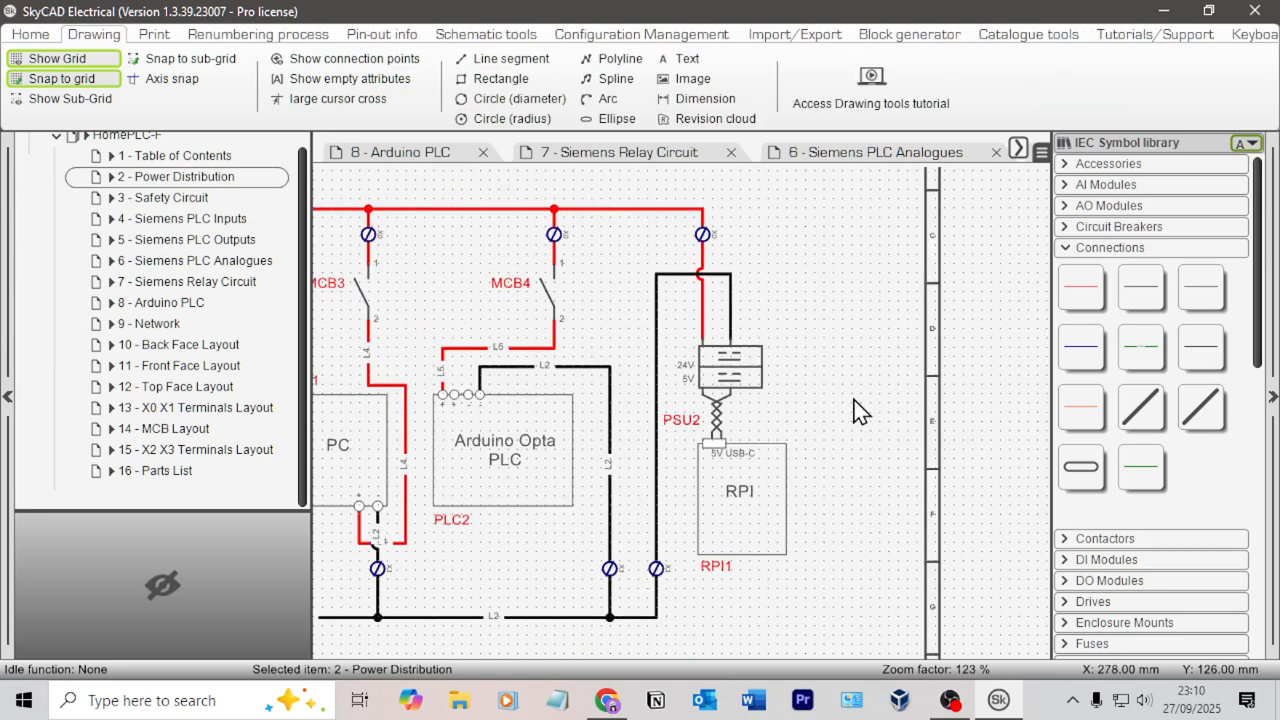
scroll(850, 411, "up", 2)
scroll(812, 412, "down", 2)
middle_click_drag(836, 486, 820, 349)
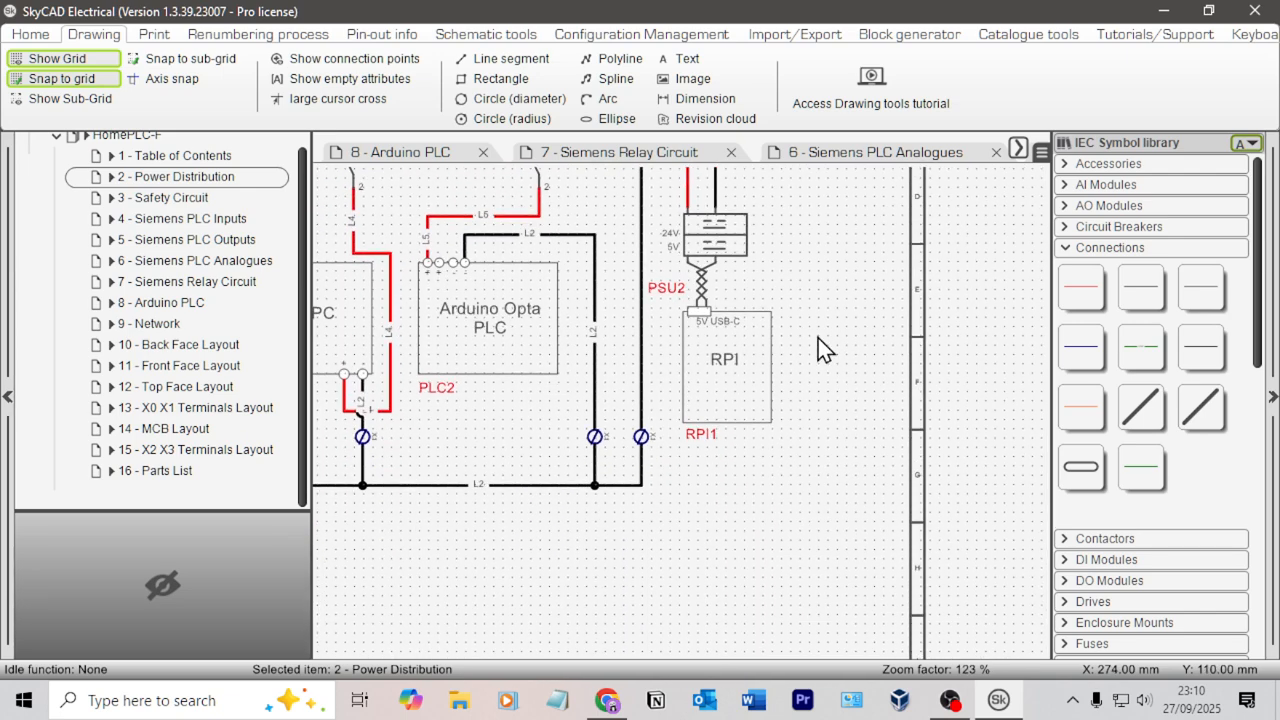
scroll(848, 348, "up", 1)
scroll(820, 325, "down", 2)
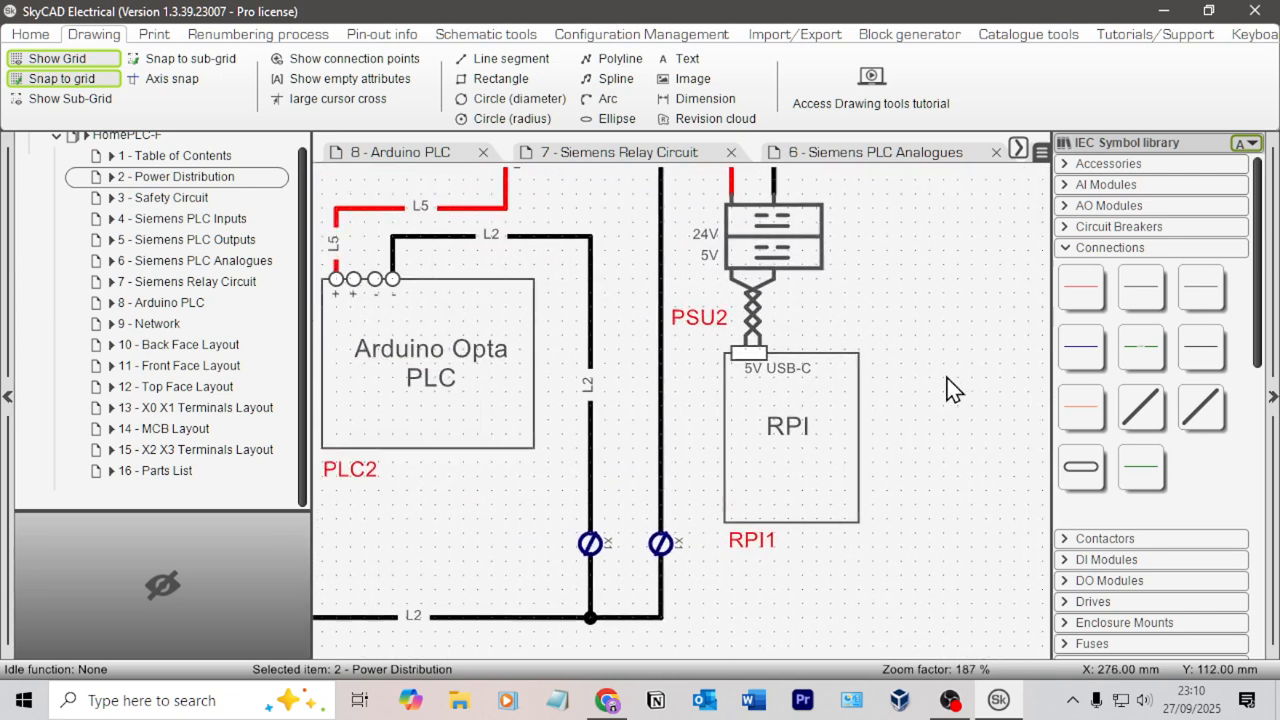
scroll(927, 275, "up", 2)
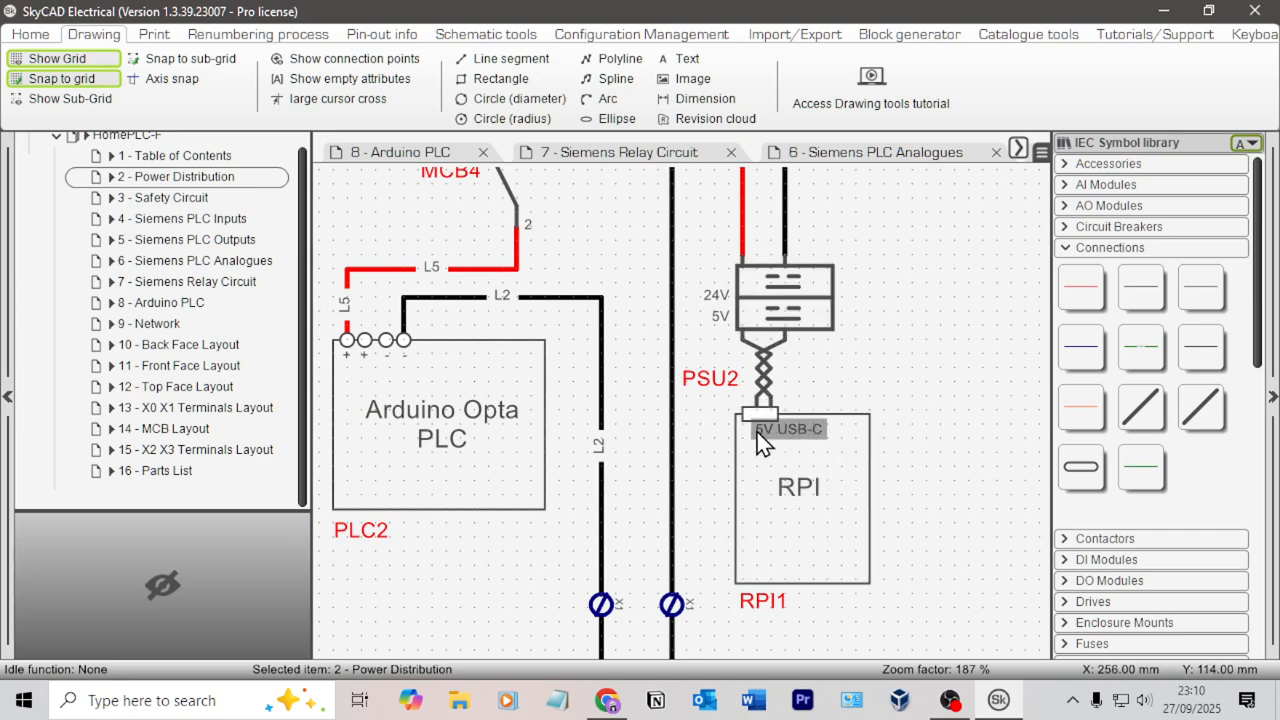
scroll(820, 352, "down", 2)
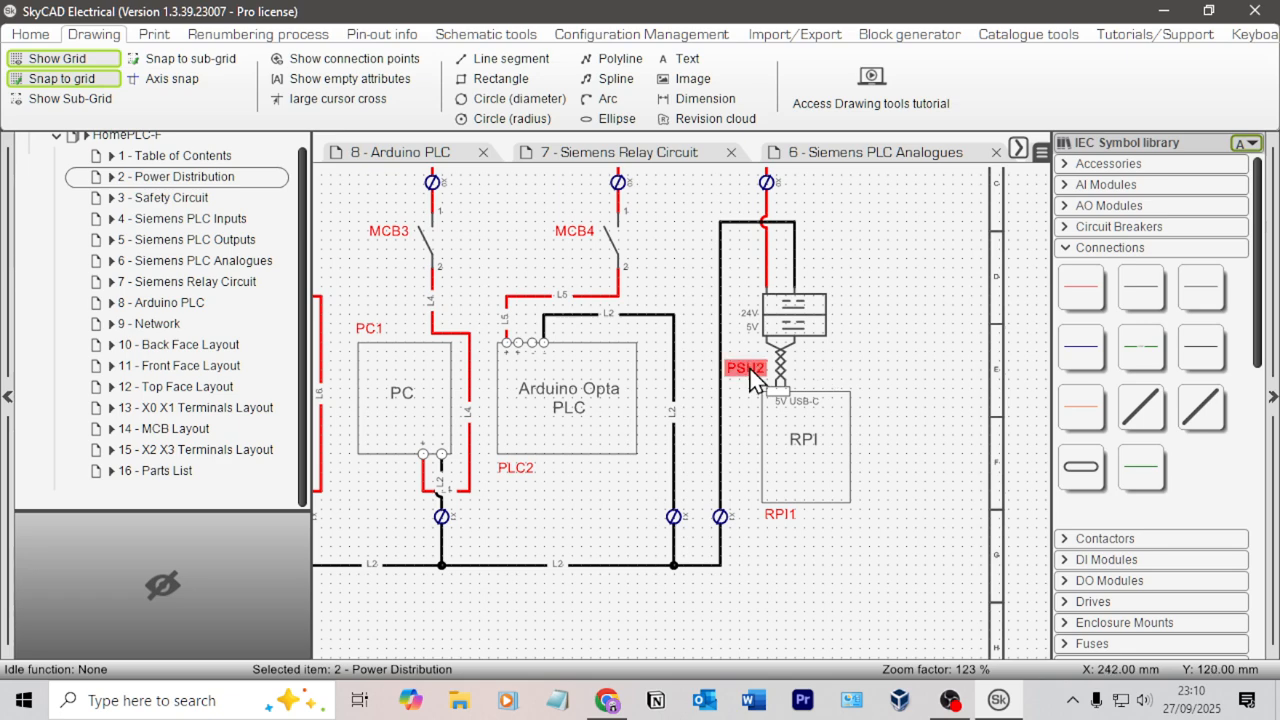
left_click_drag(752, 380, 833, 366)
left_click(884, 318)
Change the tag of the DC converter PSU2 to DCDC1 in its properties
scroll(826, 366, "up", 1)
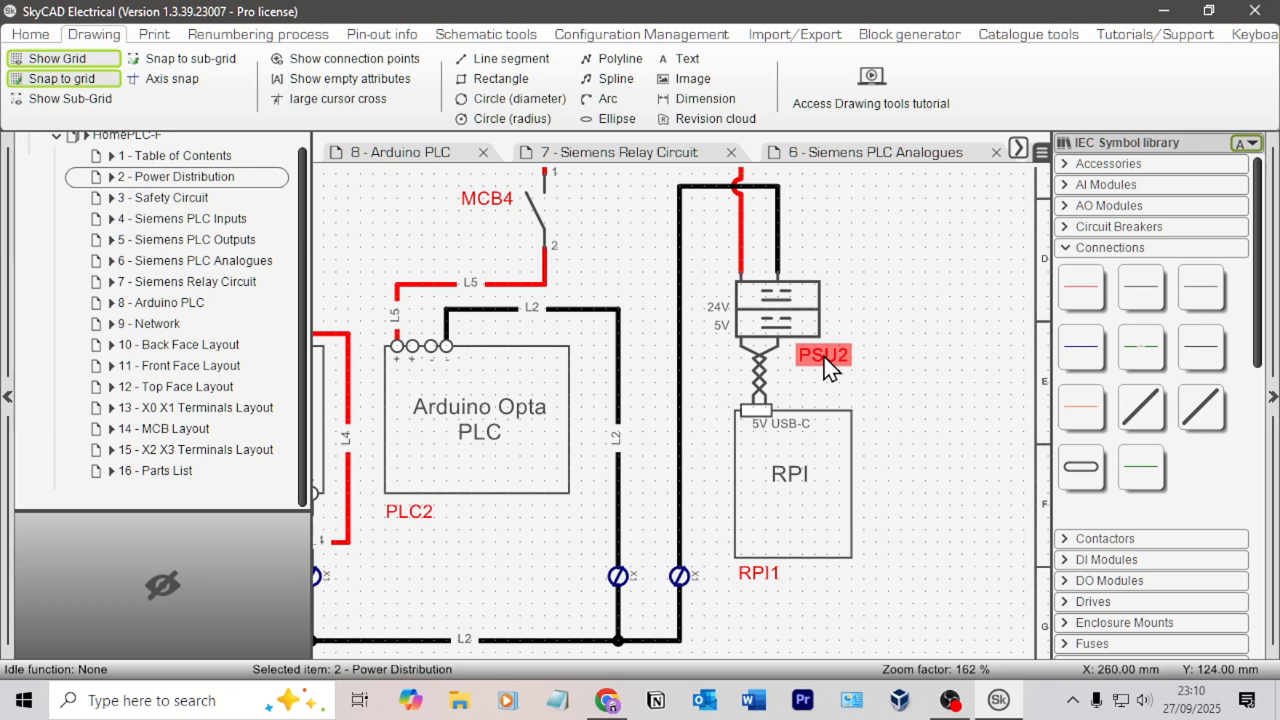
double_click(826, 366)
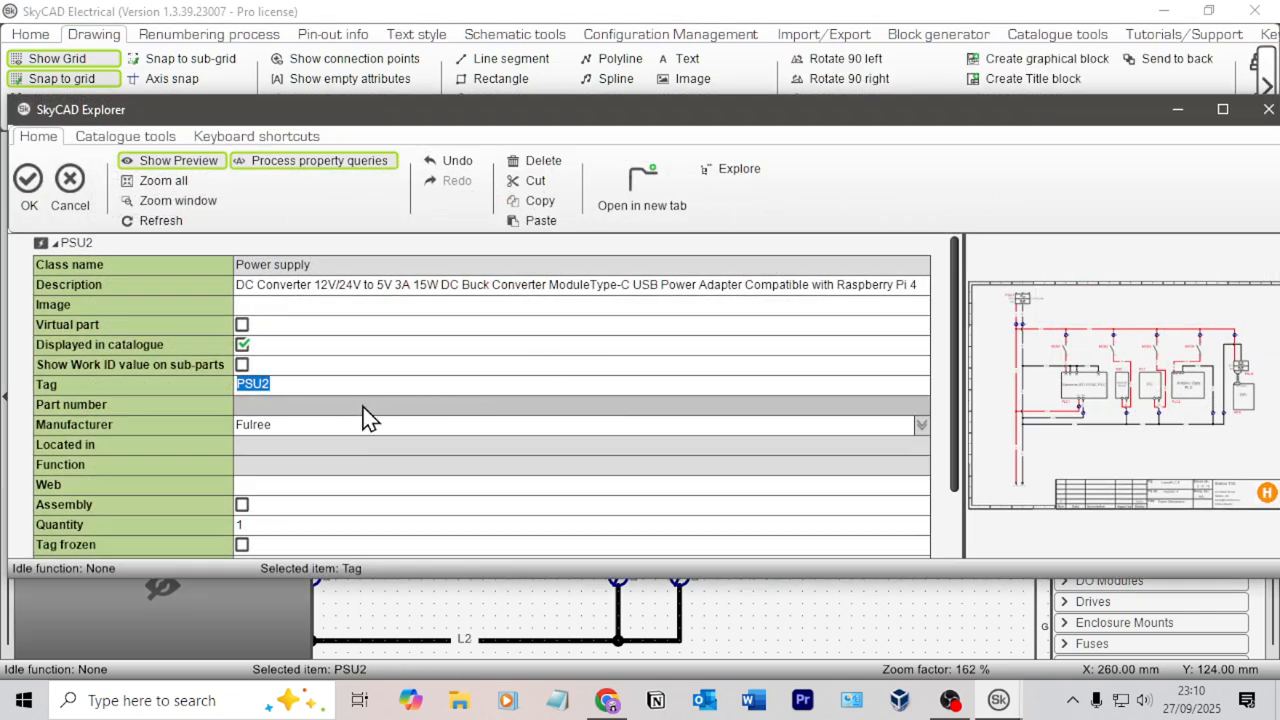
type("DCDC1")
left_click(28, 180)
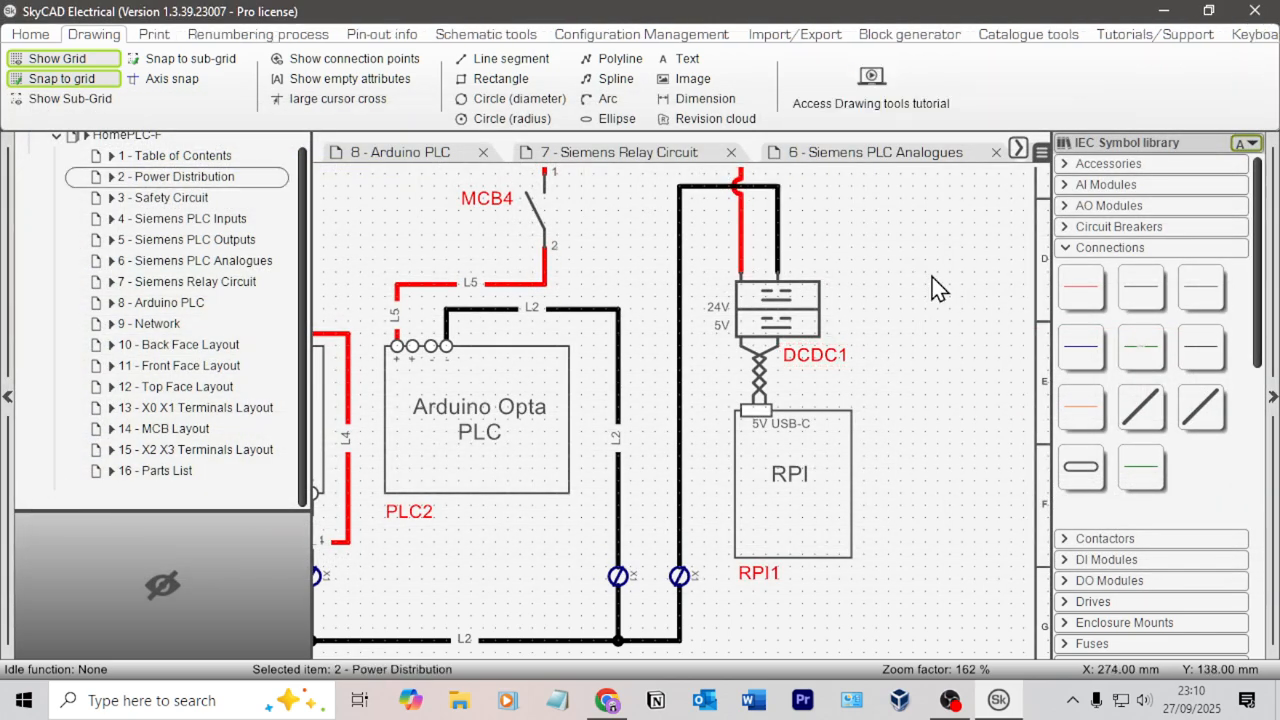
Hide the drawing grid and review the complete Power Distribution sheet
scroll(938, 288, "down", 2)
scroll(866, 291, "down", 1)
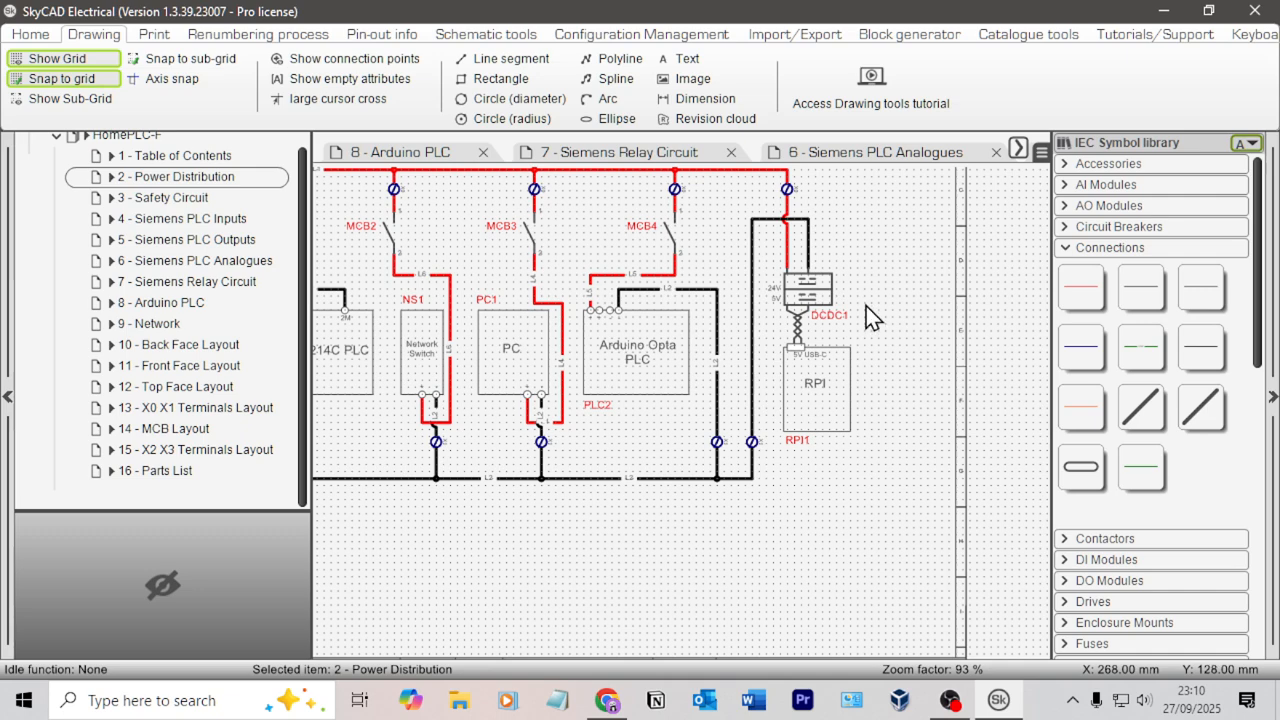
scroll(837, 338, "down", 1)
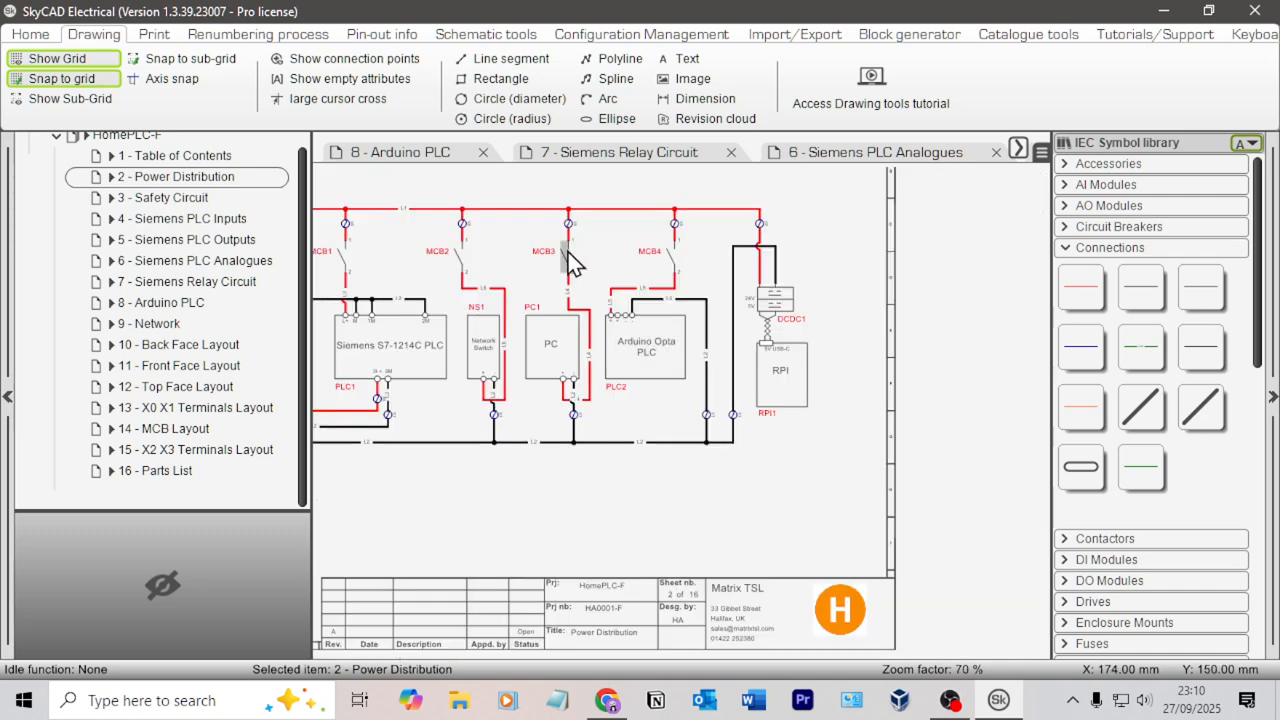
middle_click_drag(583, 297, 647, 304)
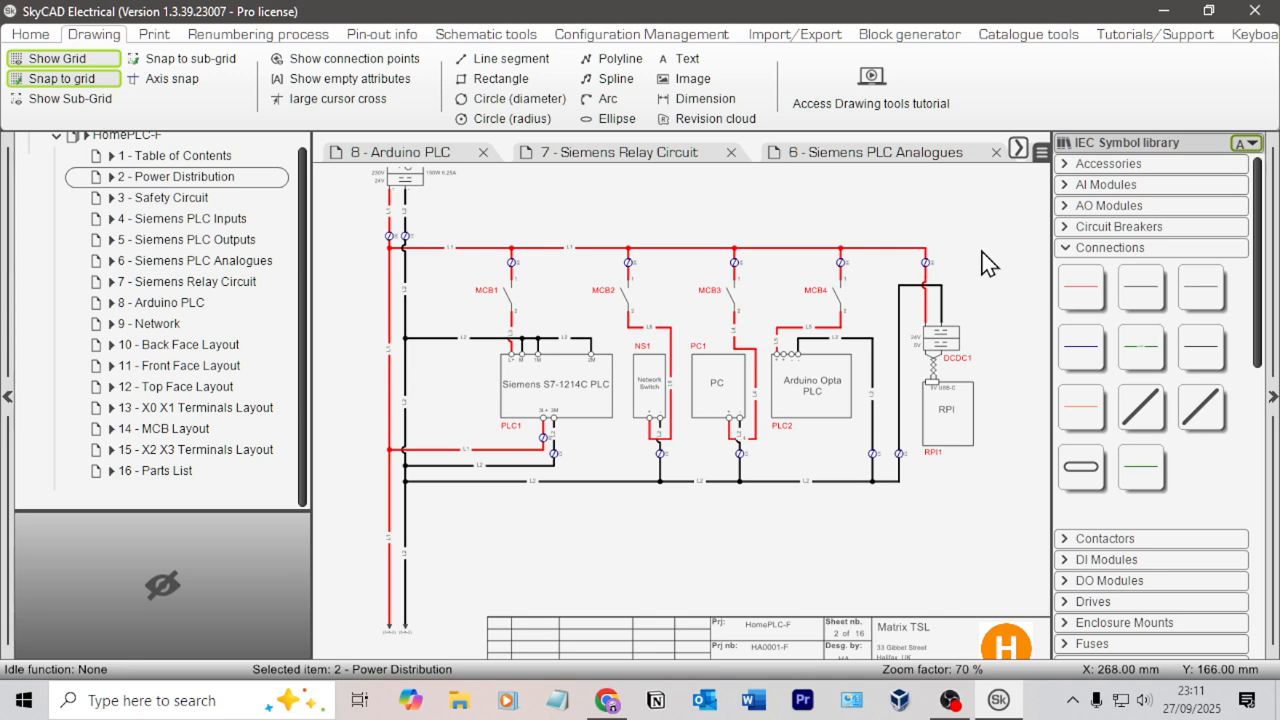
scroll(991, 247, "up", 2)
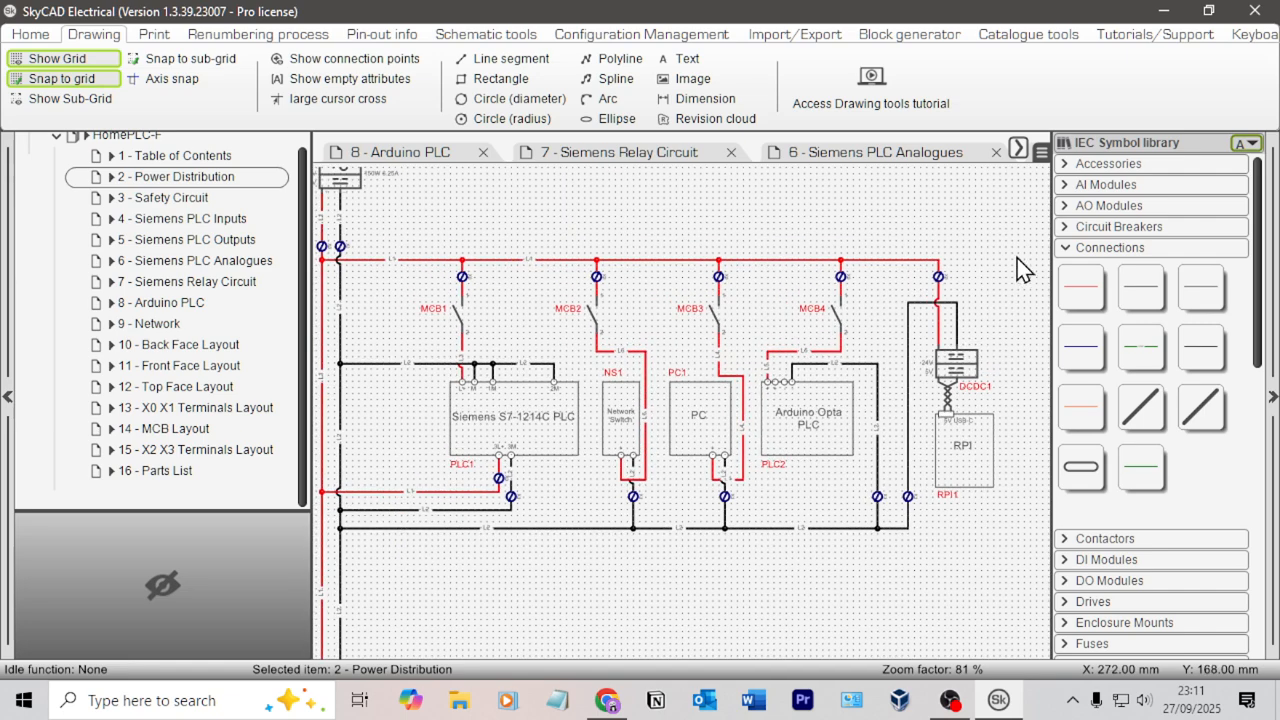
left_click(57, 59)
middle_click_drag(569, 203, 610, 221)
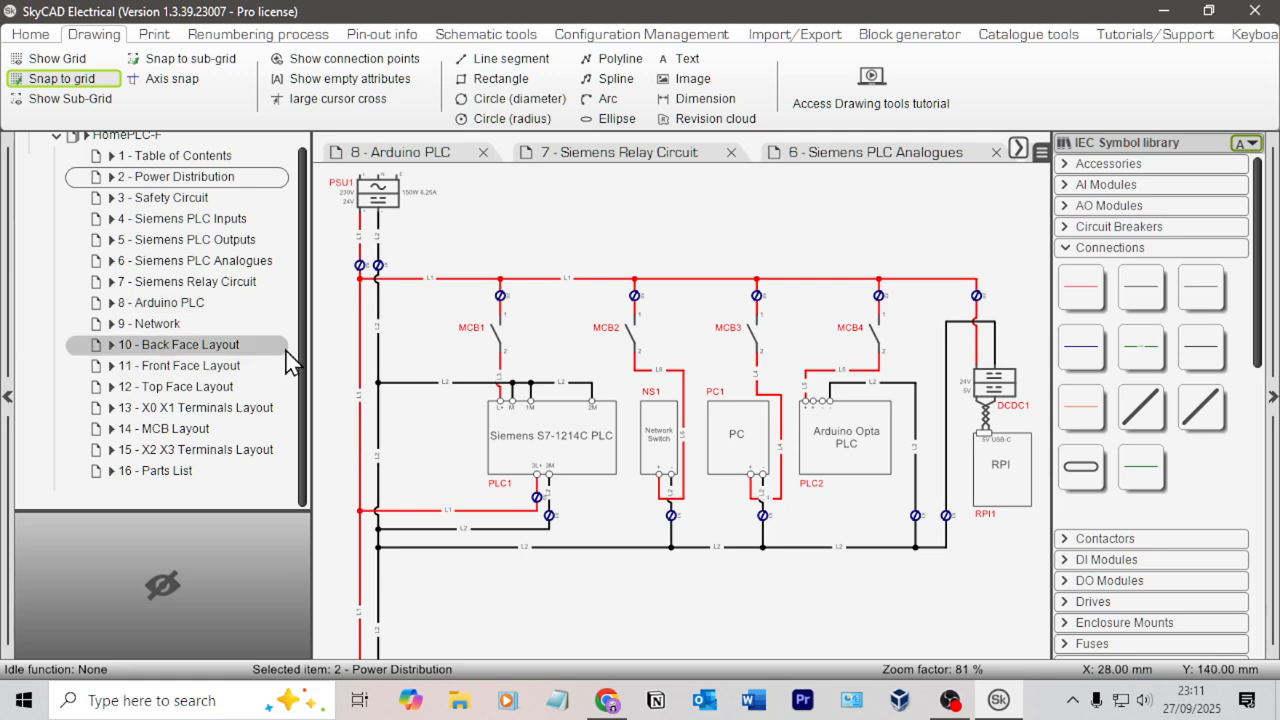
Check the device connections on the 9 - Network sheet, including RPI1's network link
left_click(182, 330)
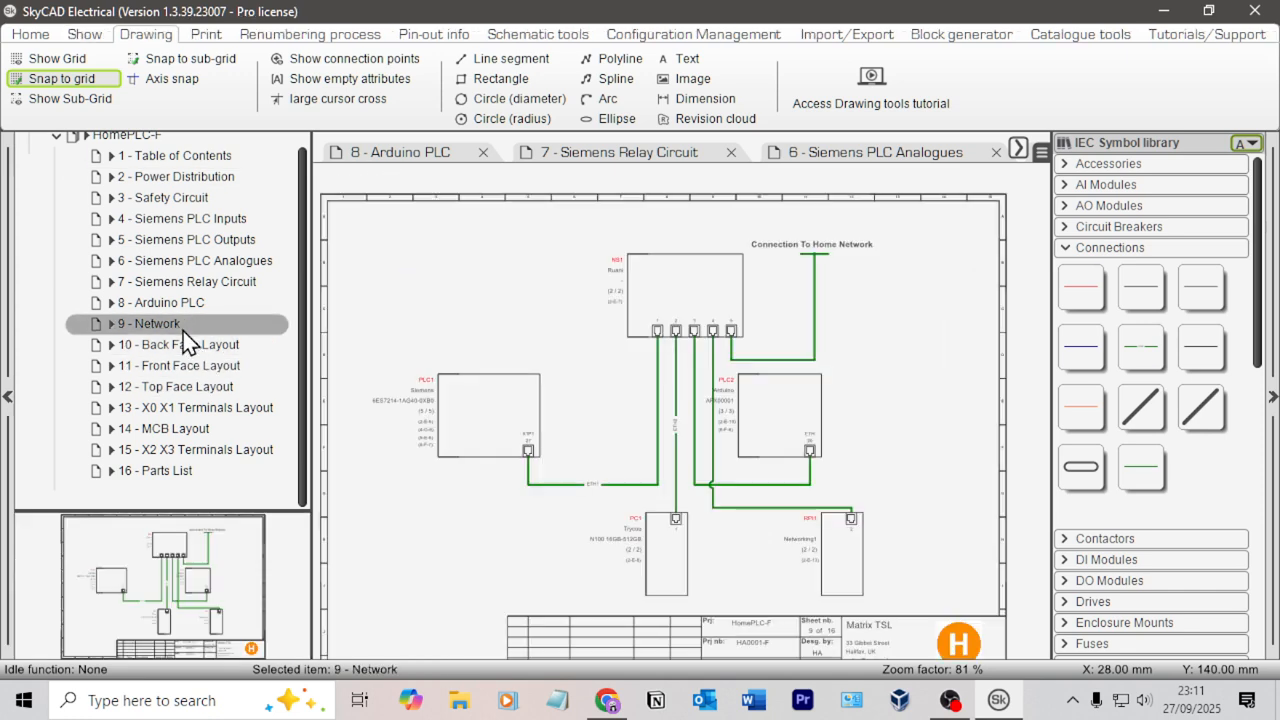
scroll(916, 524, "up", 2)
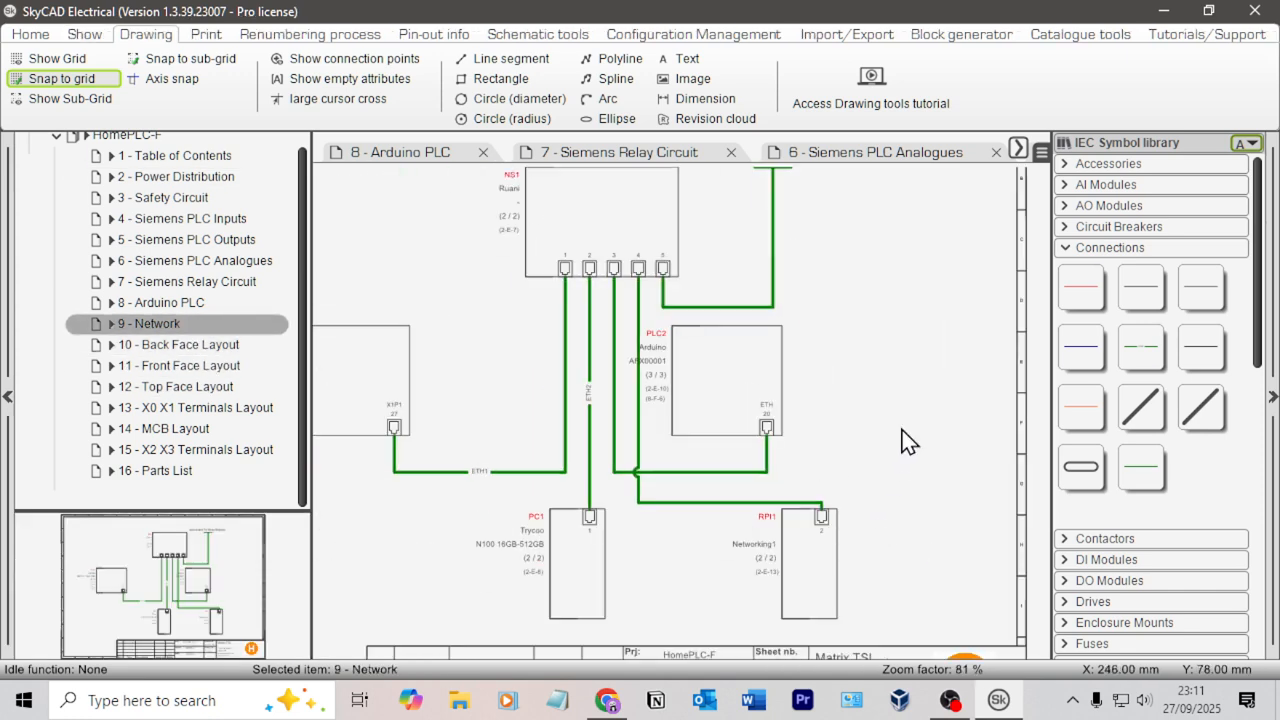
middle_click_drag(863, 357, 941, 376)
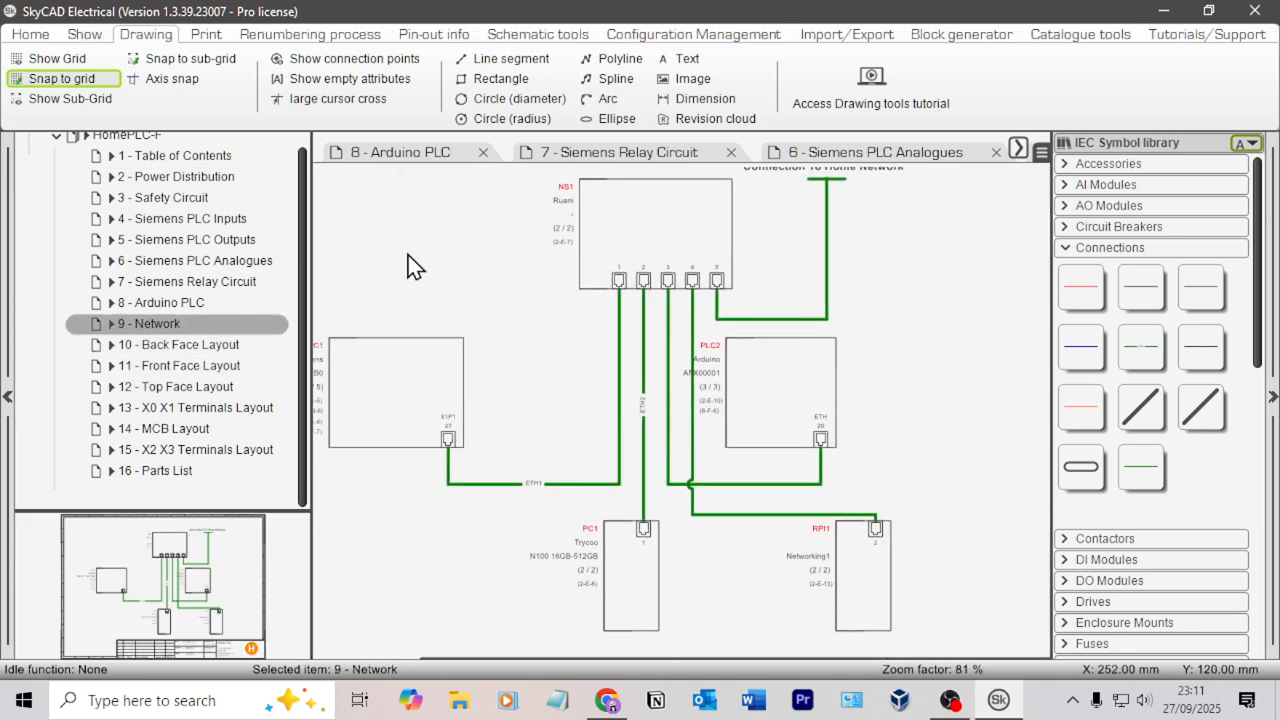
Open the HomePLC-F parts list table from sheet 16 and bring its further columns into view
left_click(172, 472)
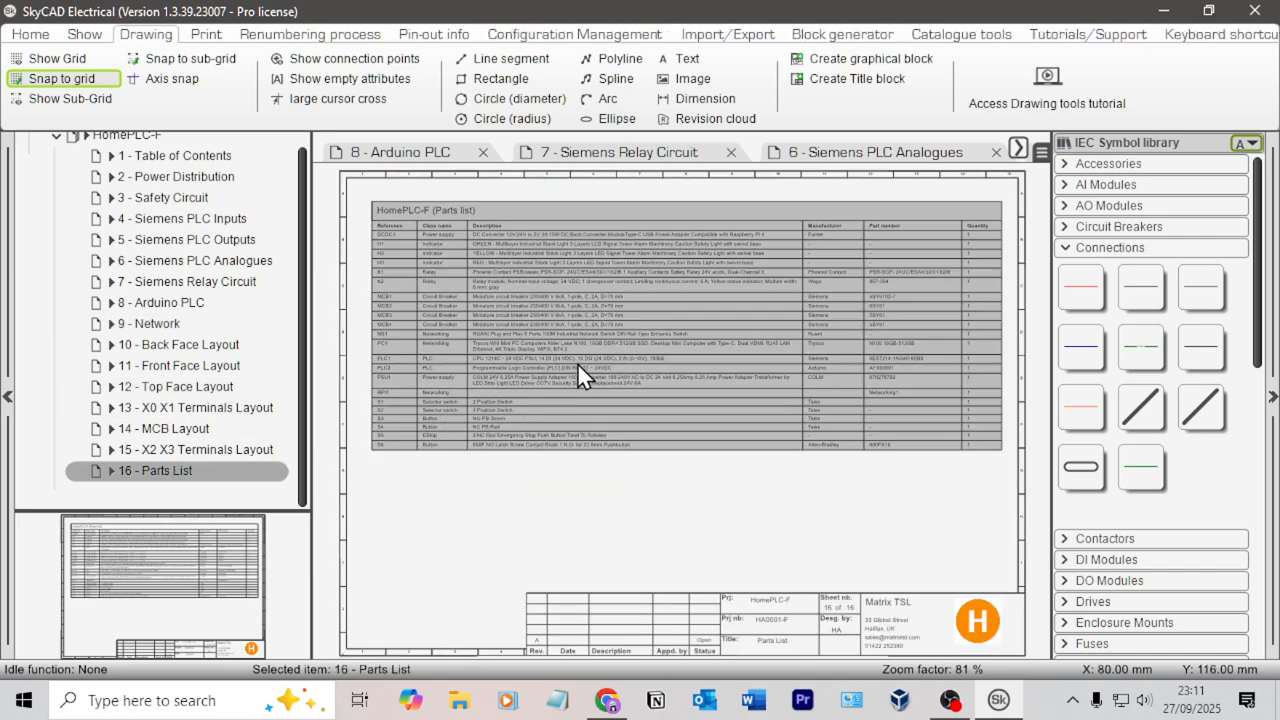
double_click(595, 355)
scroll(620, 362, "down", 1)
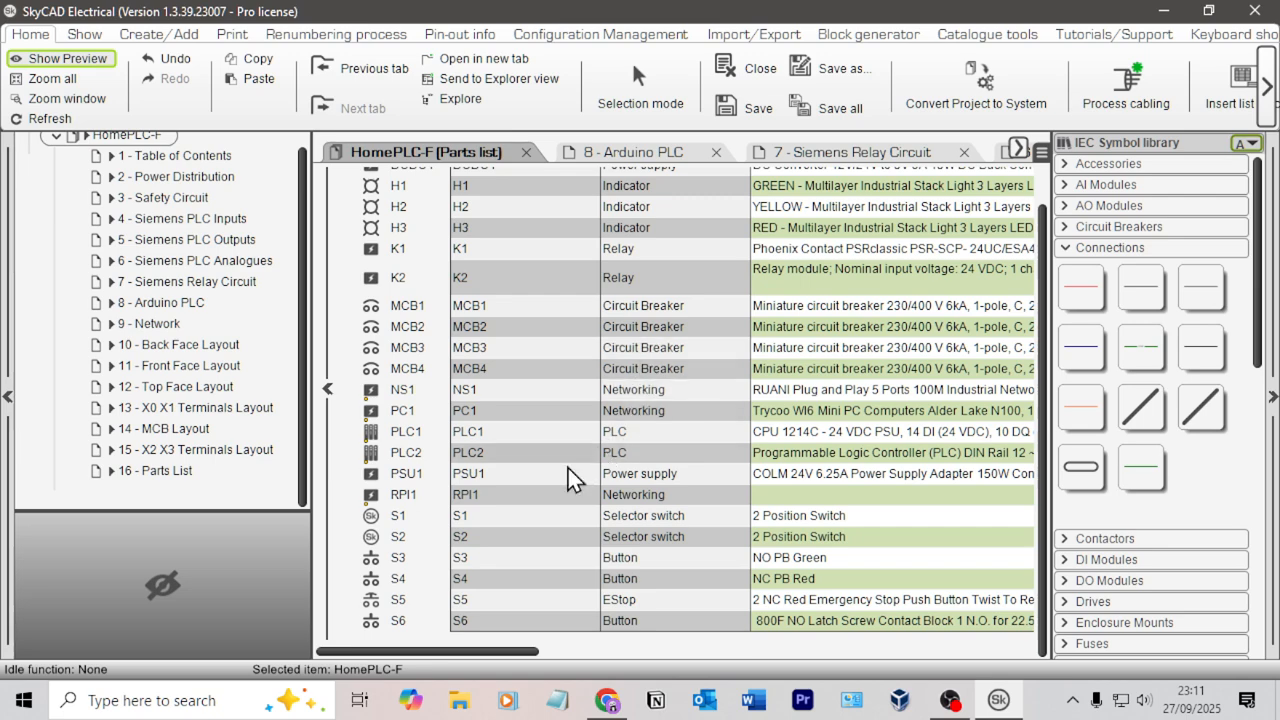
left_click_drag(501, 659, 582, 645)
Switch to the browser and search Google for "raspberry pi 4", looking over the product results
key("alt+Tab")
left_click(814, 22)
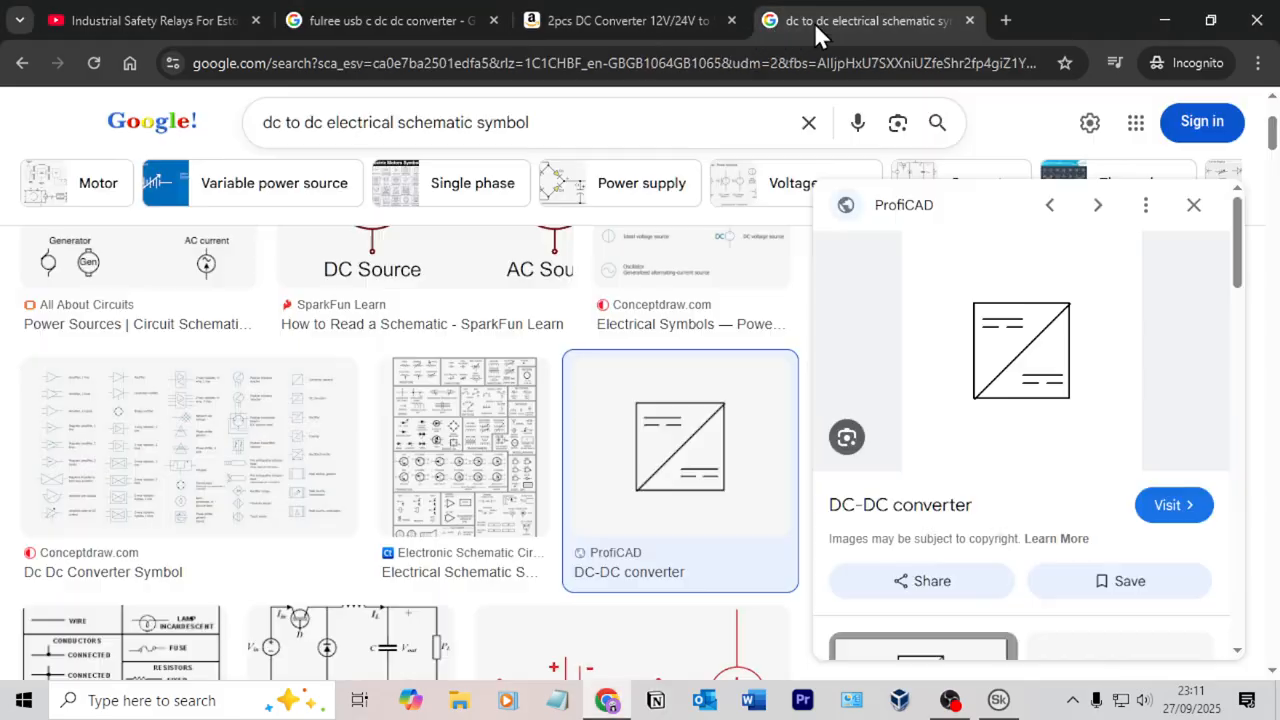
left_click(790, 45)
type("raspberry pi 4")
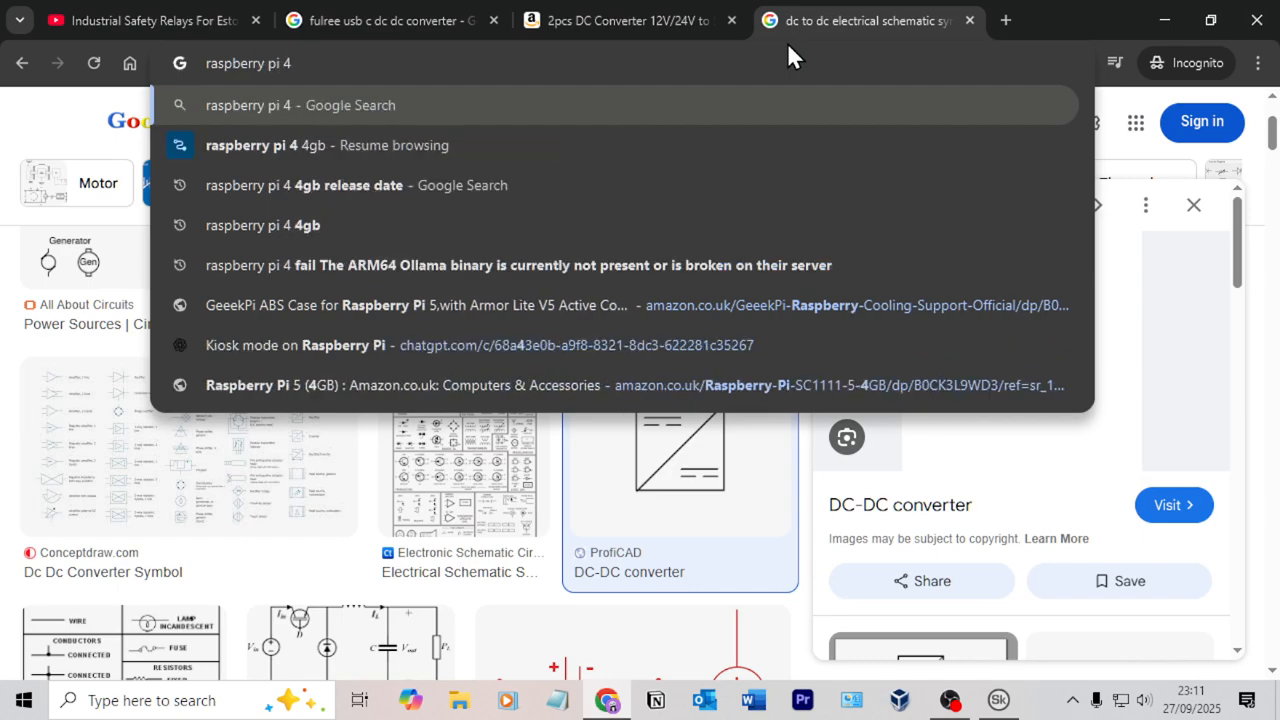
key("Return")
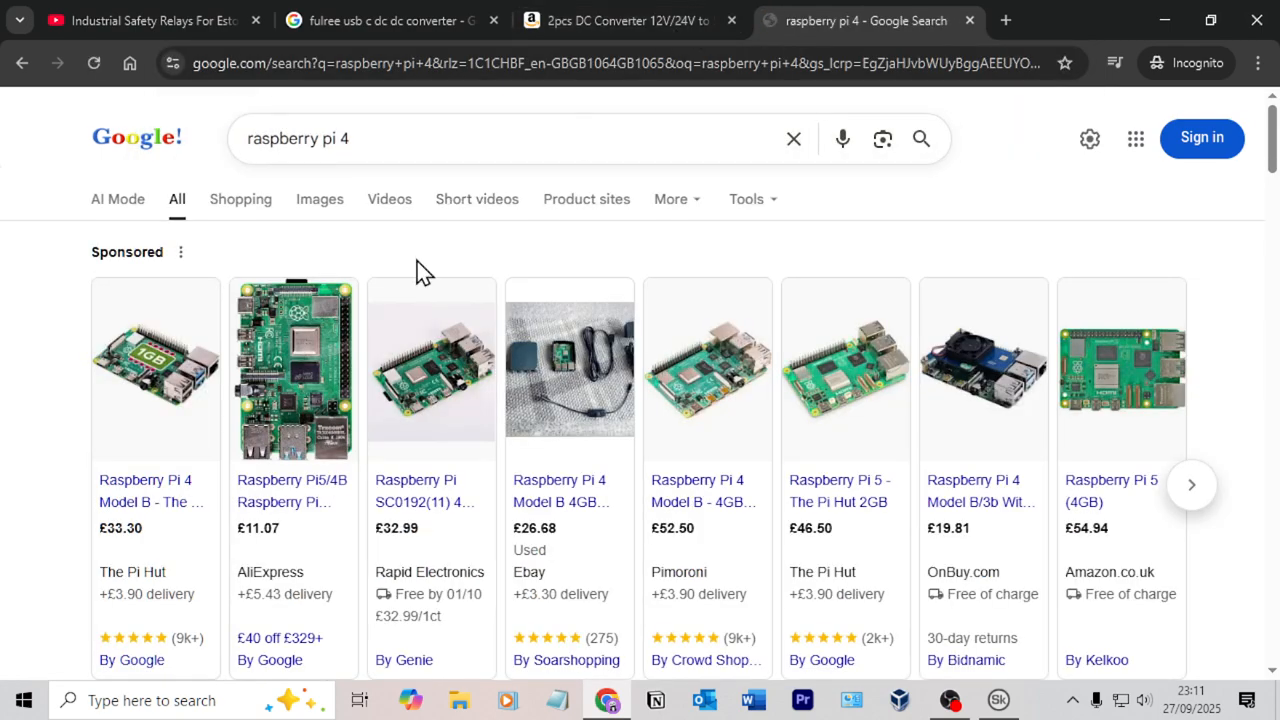
scroll(417, 271, "down", 3)
scroll(409, 337, "up", 2)
scroll(371, 227, "up", 2)
Refine the search to "raspberry pi 4 4GB" and open Pimoroni's Raspberry Pi 4 Model B 4GB product page
left_click(383, 142)
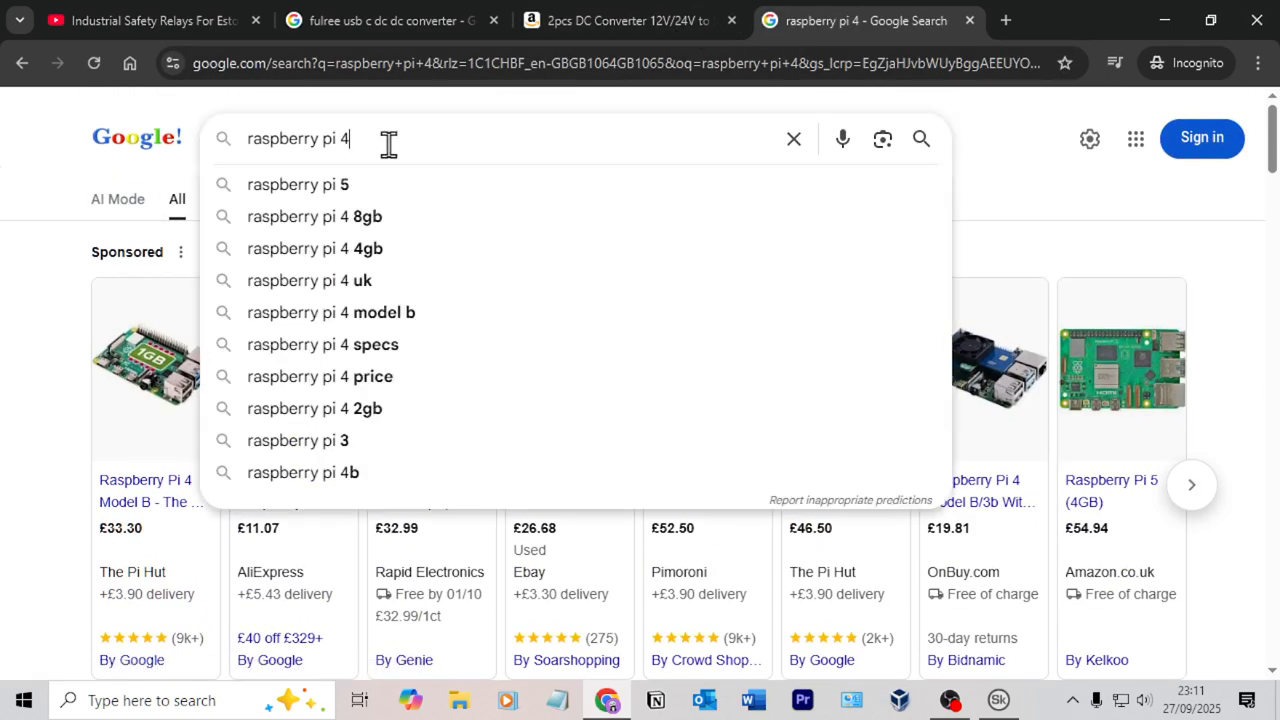
type("4GB")
key("Return")
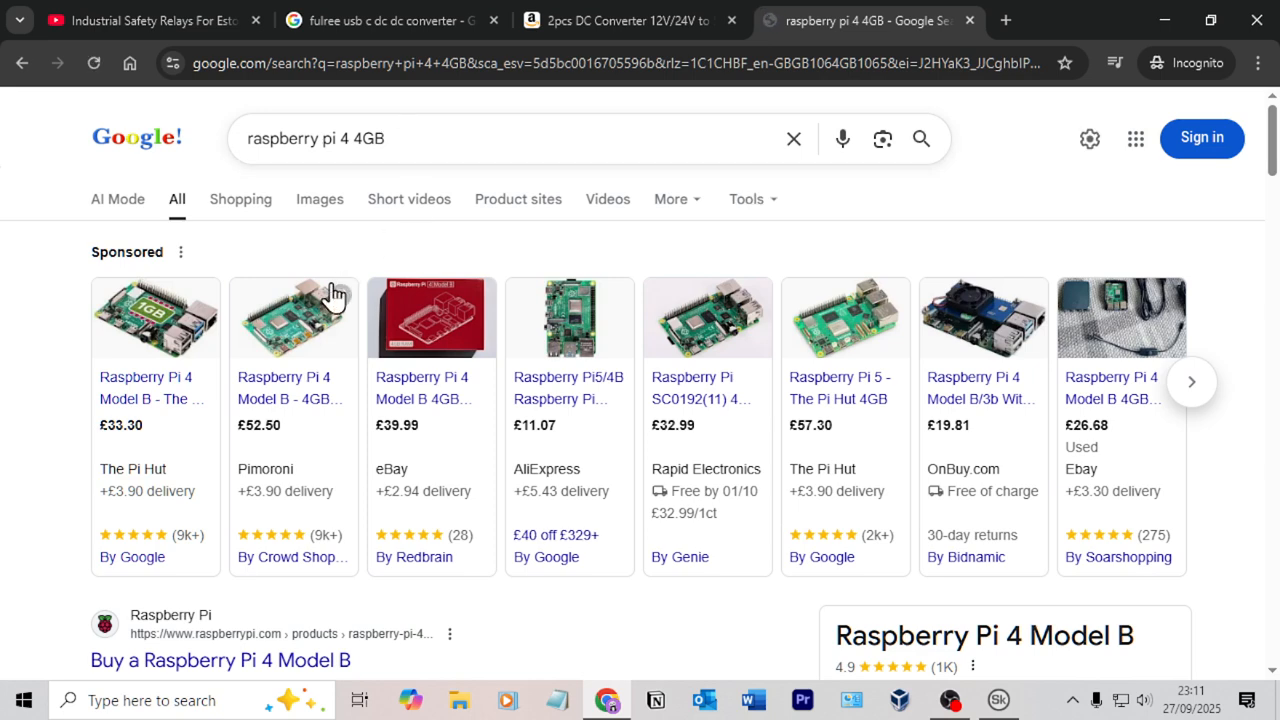
left_click(280, 395)
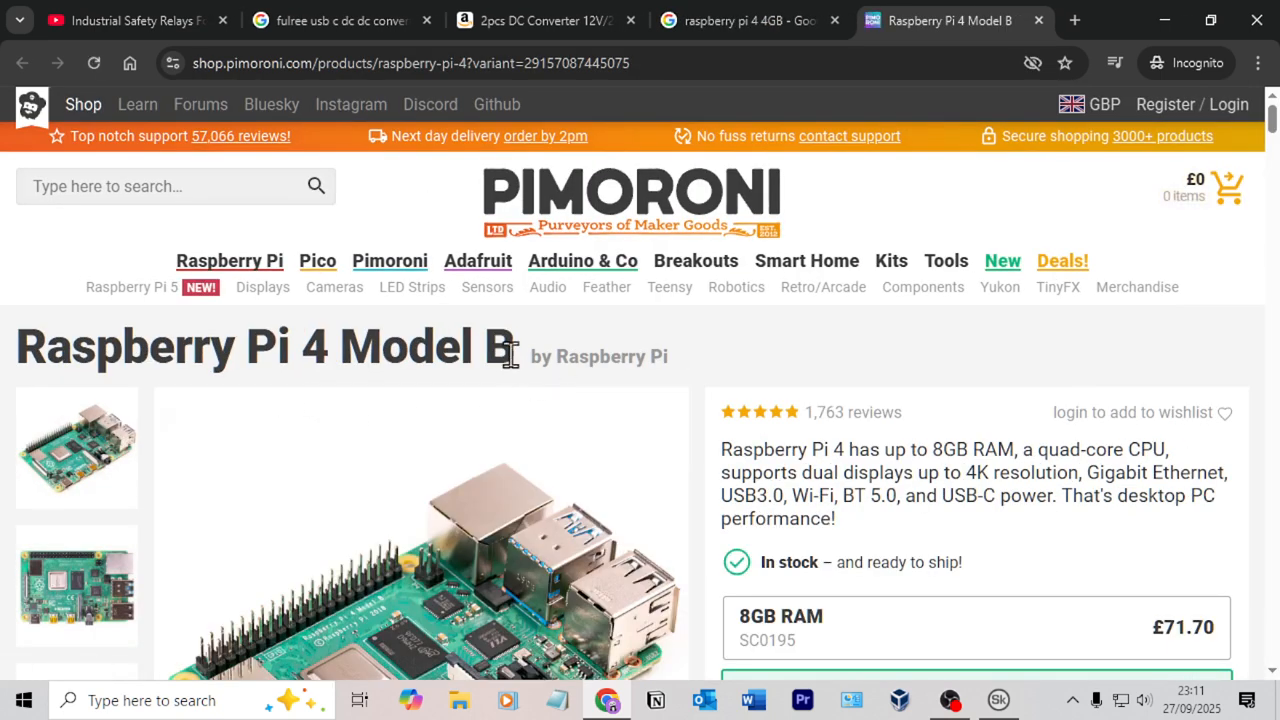
Copy the product name from the page and enter "Raspberry Pi 4 Model B 4GB" as RPI1's description in SkyCAD's parts list
left_click_drag(516, 350, 30, 360)
key("ctrl+c")
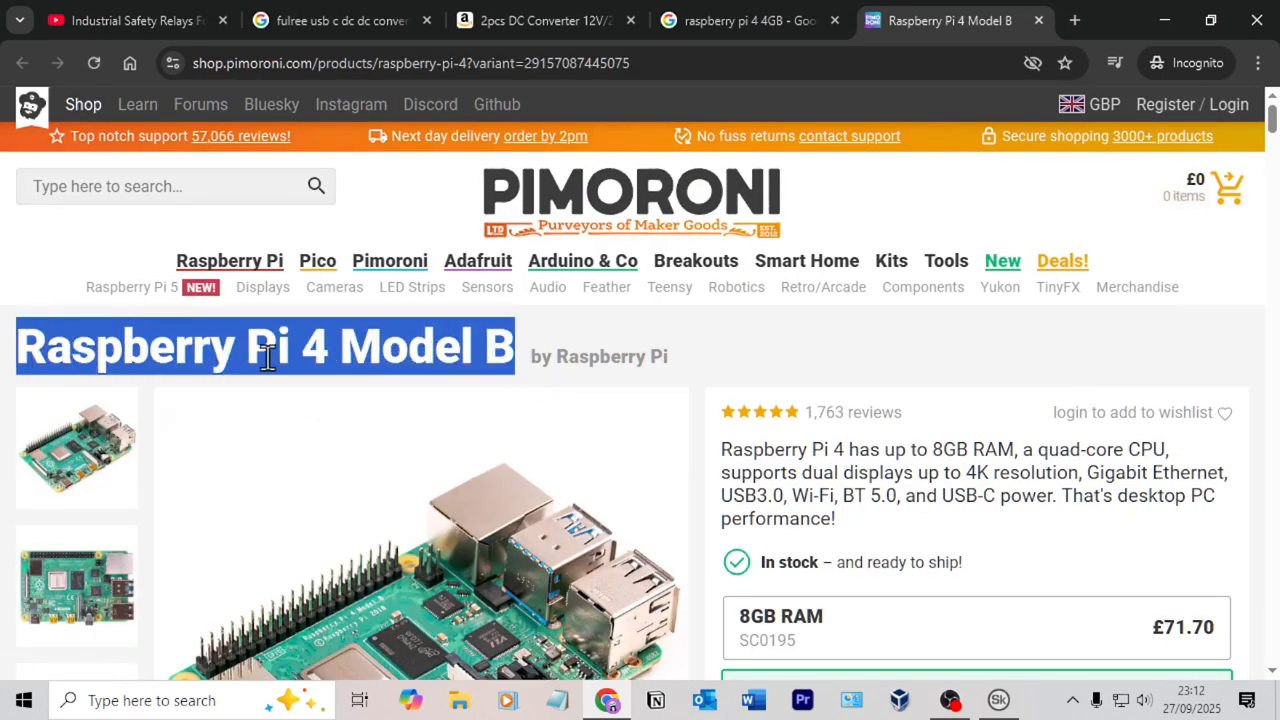
key("alt+Tab")
double_click(654, 499)
key("ctrl+v")
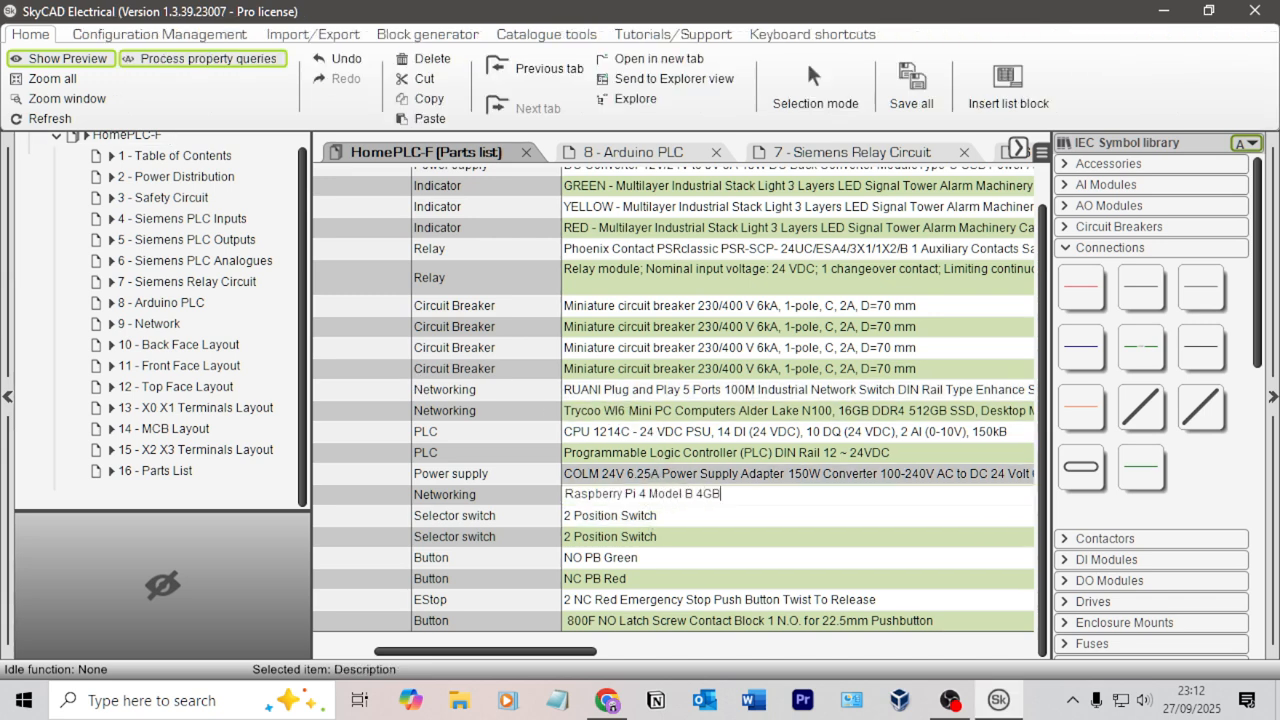
key("Return")
Look up the 4GB RAM model's code on the product page and enter SC0194 as RPI1's manufacturer in the parts list
key("alt+Tab")
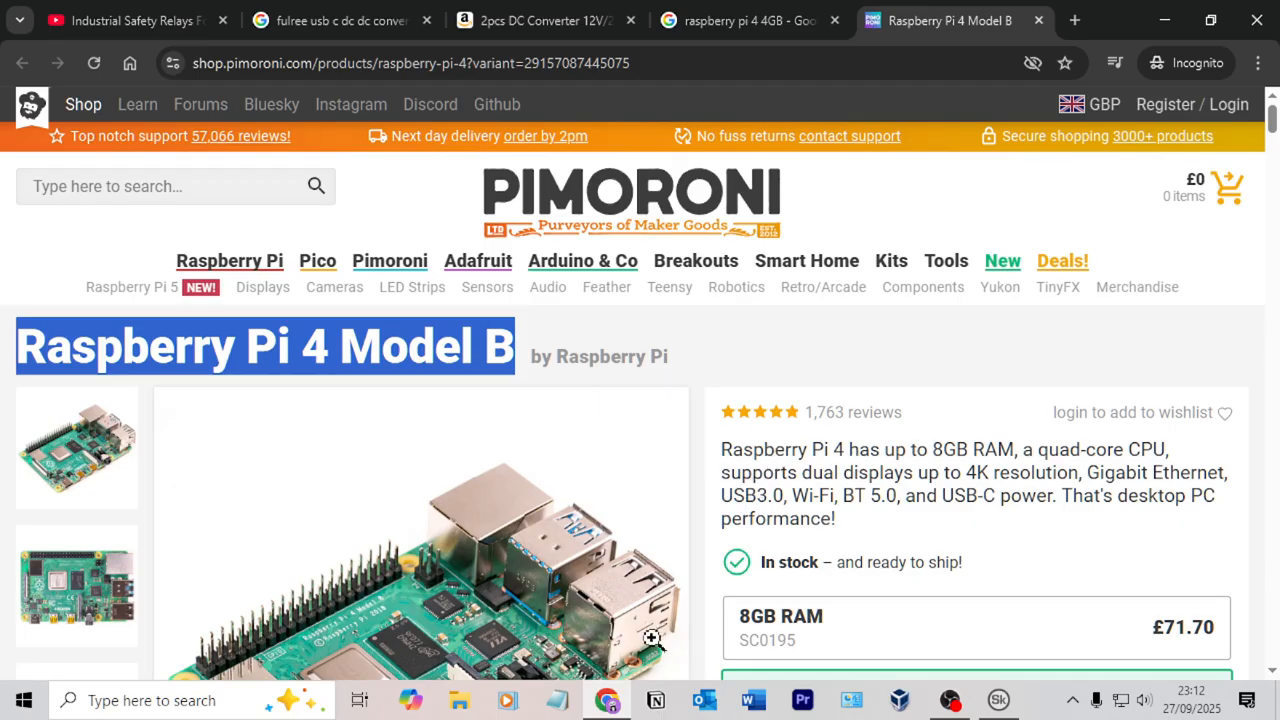
key("alt+Tab")
left_click_drag(582, 652, 878, 652)
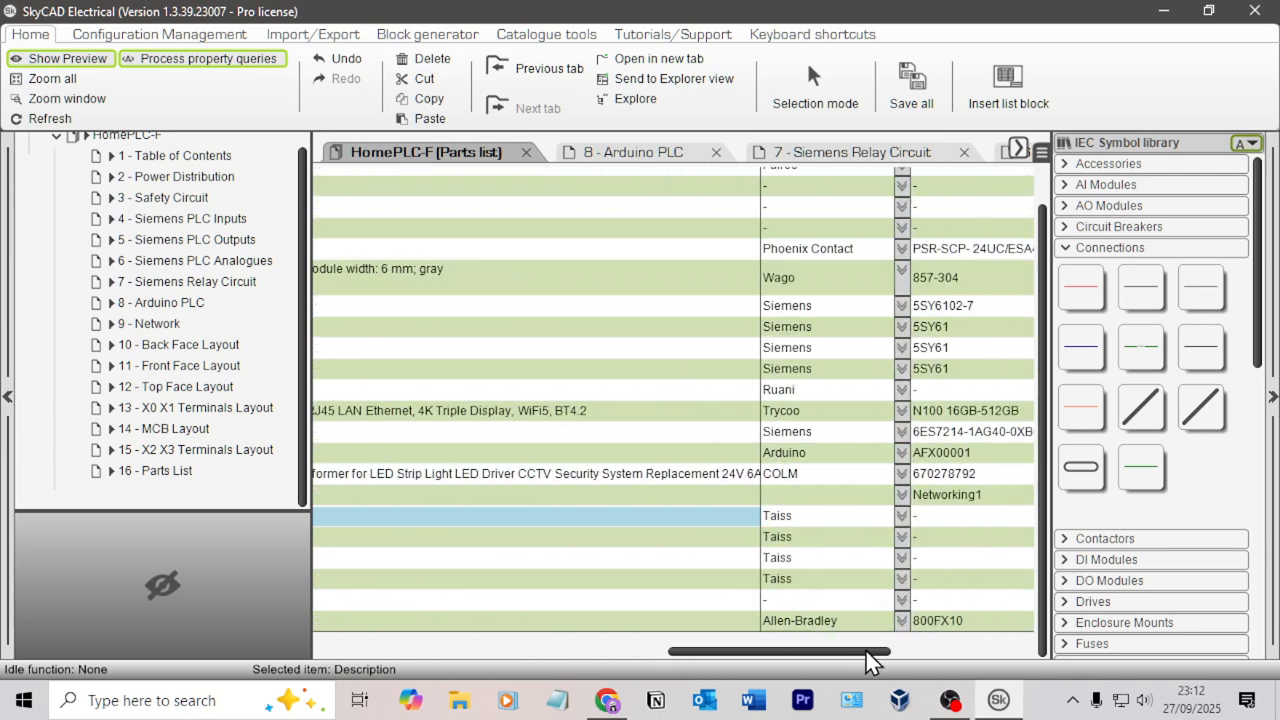
key("alt+Tab")
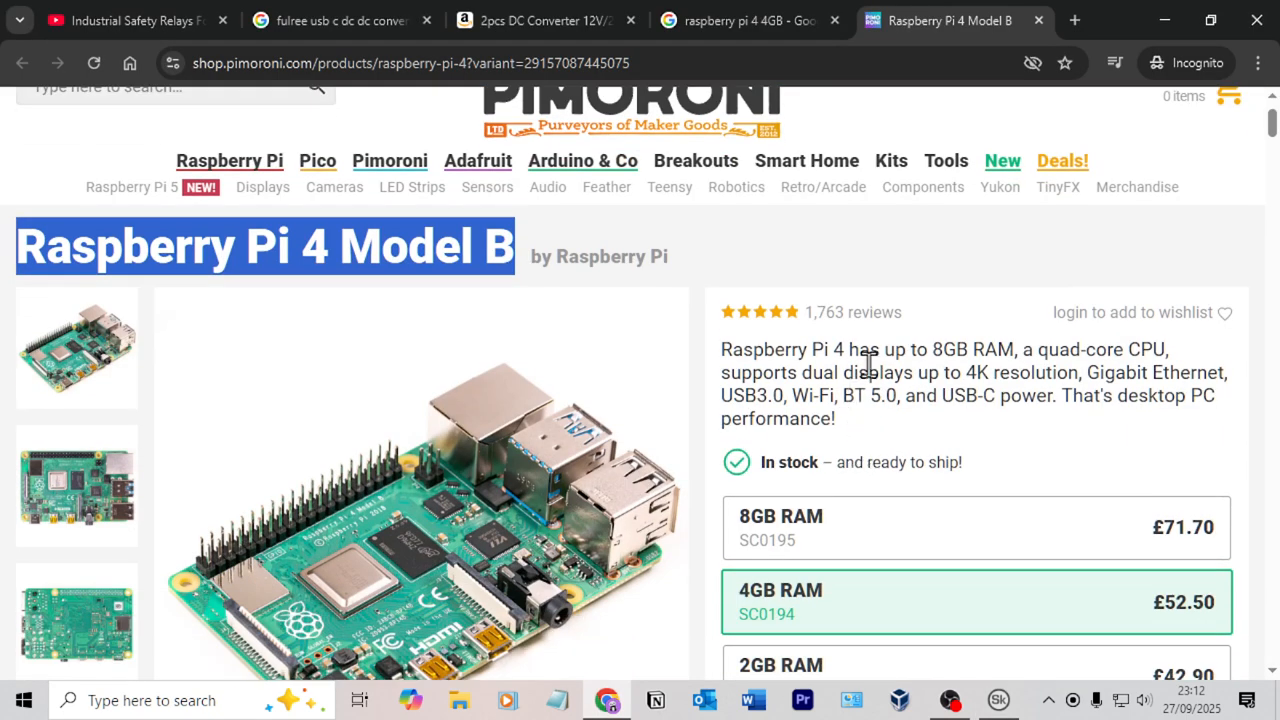
scroll(860, 364, "down", 3)
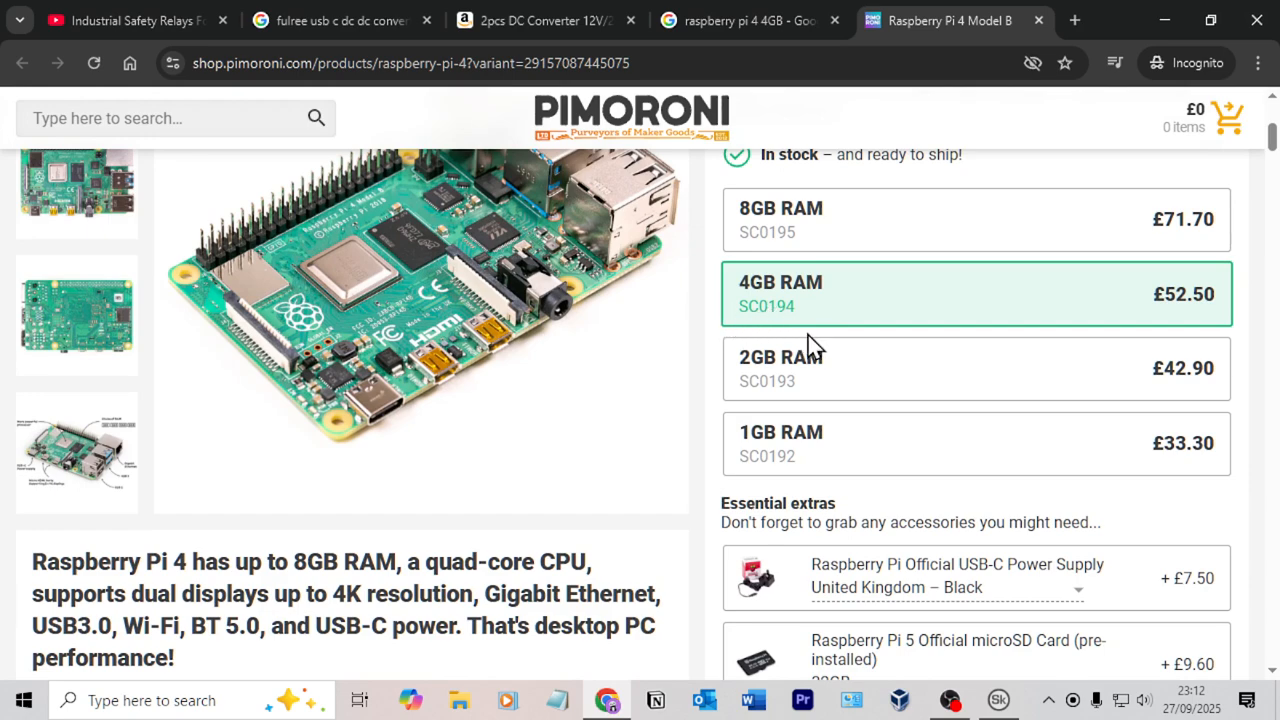
key("alt+Tab")
left_click(748, 494)
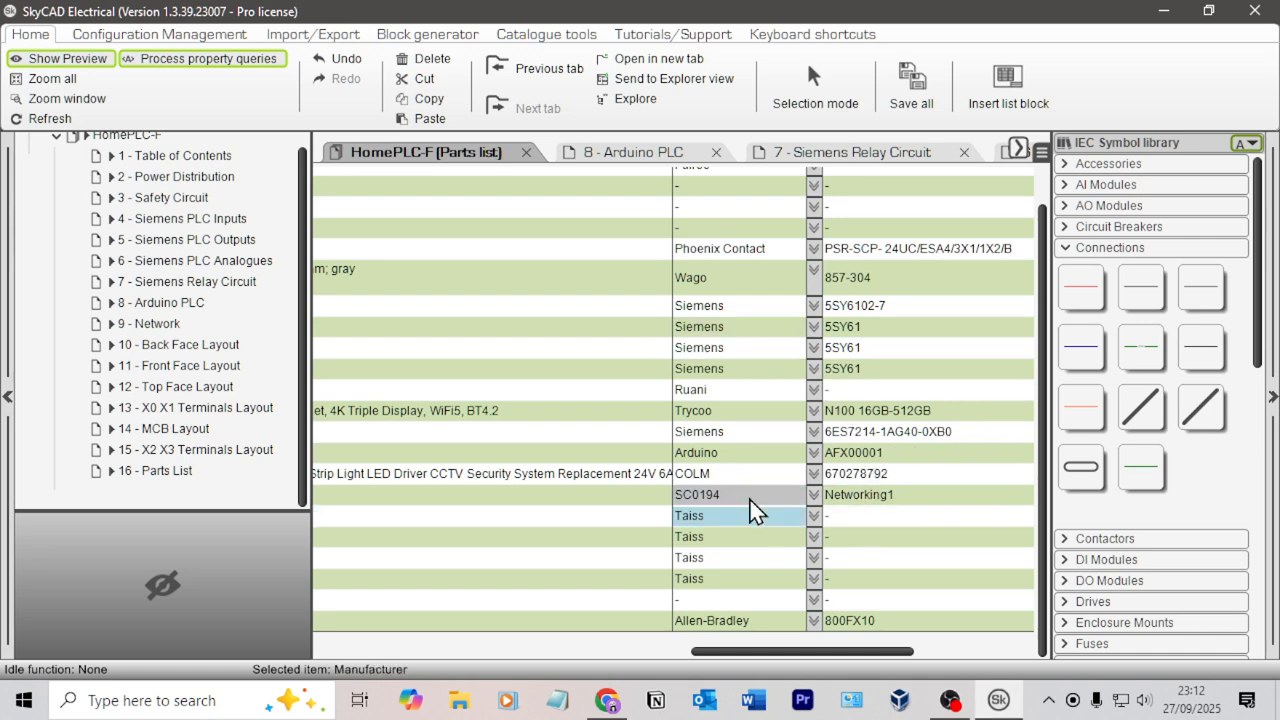
key("alt+Tab")
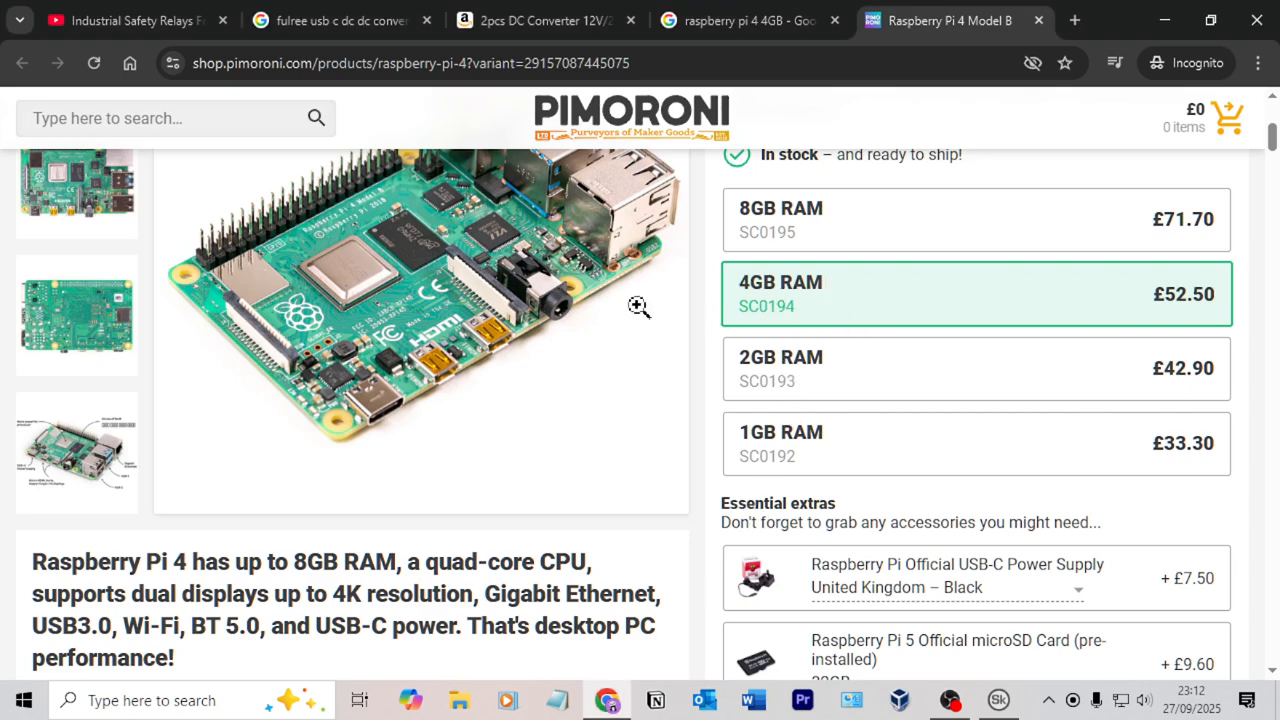
scroll(543, 380, "down", 3)
key("alt+Tab")
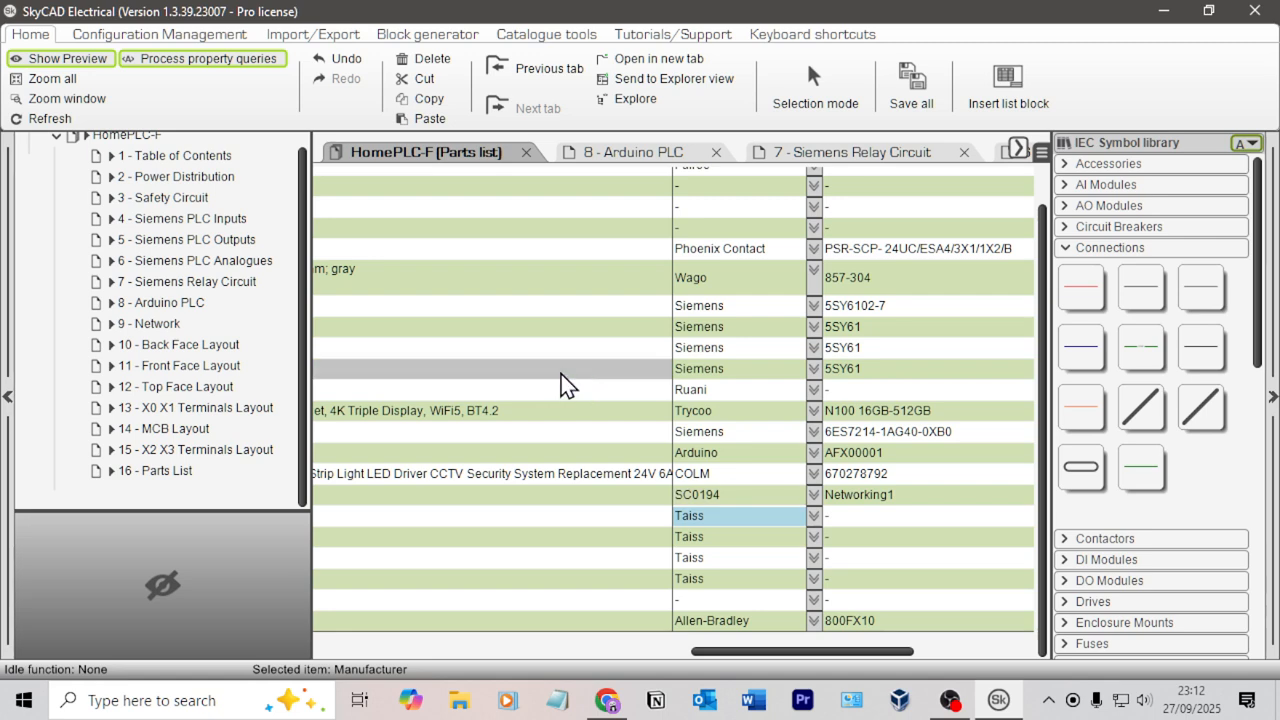
Refresh the parts list block on sheet 16 - Parts List and check RPI1's row in it
left_click(180, 471)
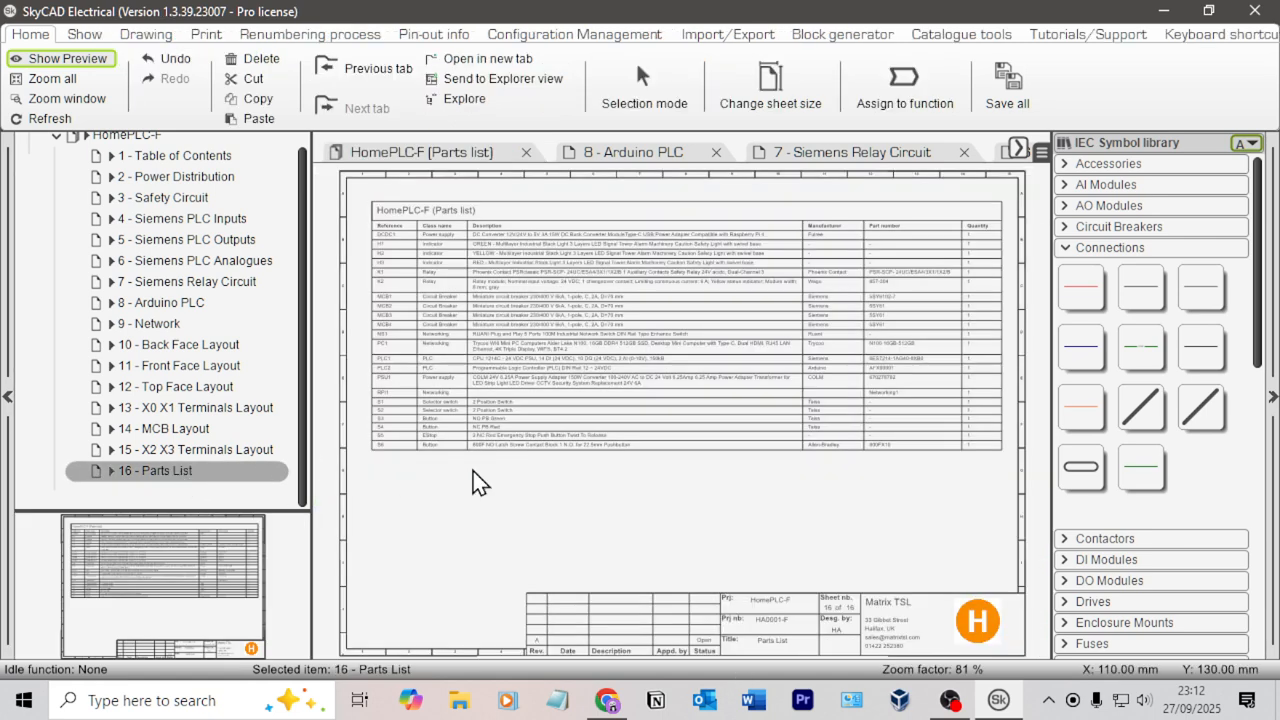
left_click(591, 391)
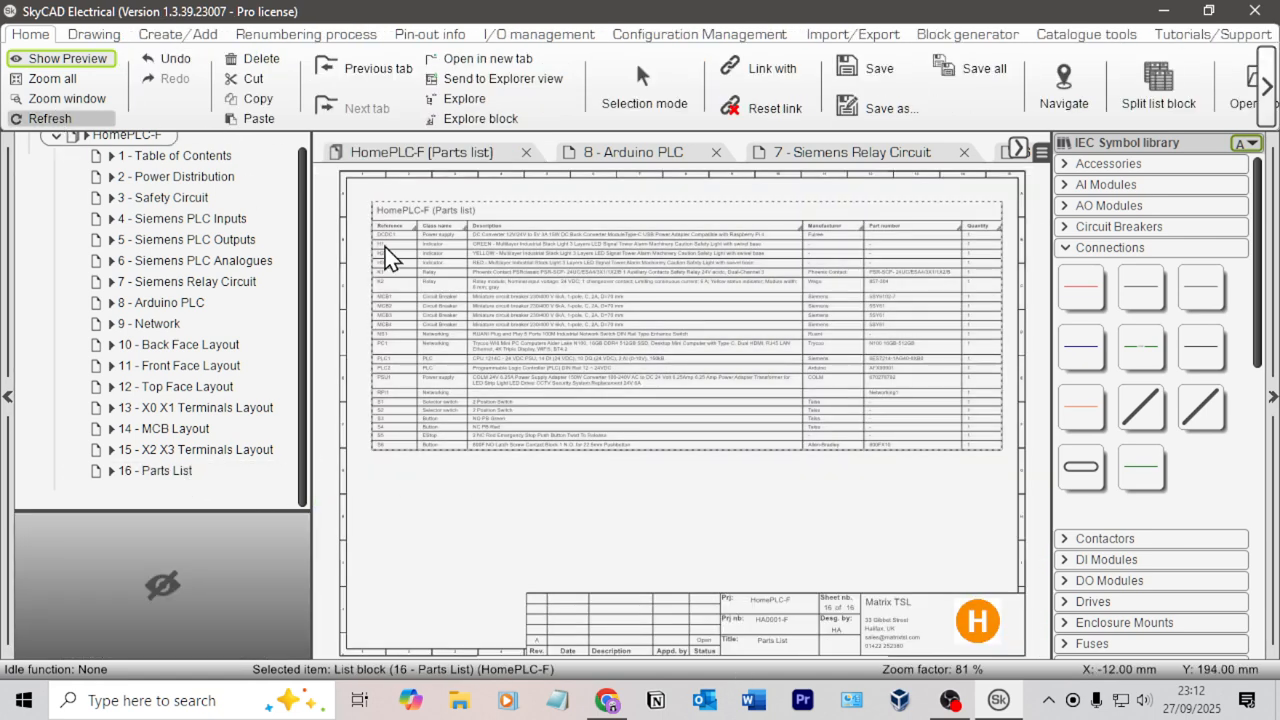
left_click(546, 497)
scroll(529, 395, "left", 1)
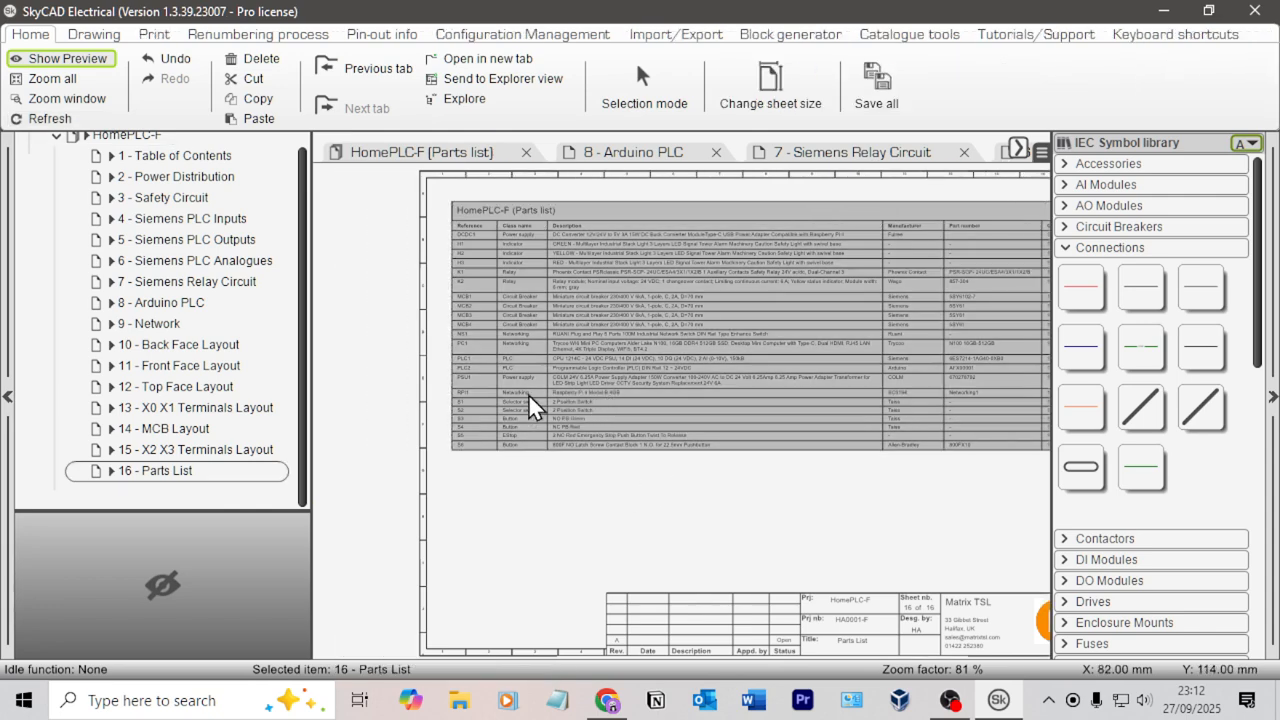
scroll(806, 443, "up", 3)
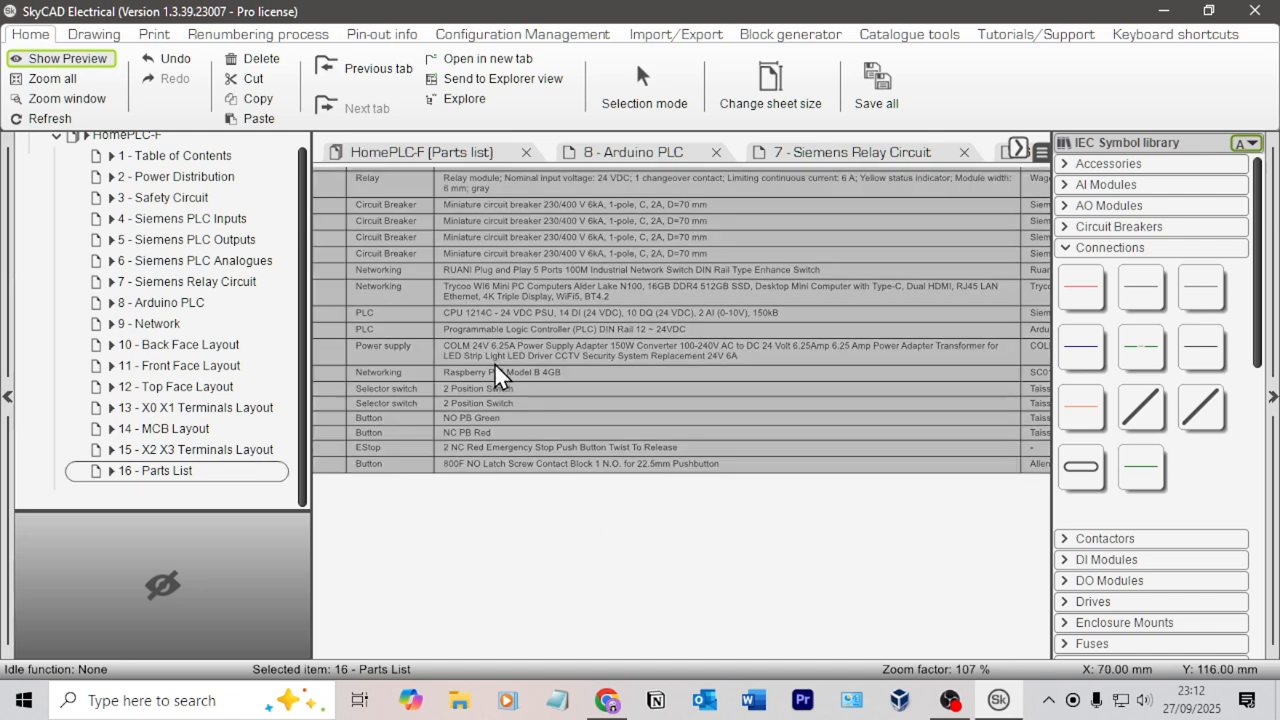
scroll(703, 491, "down", 7)
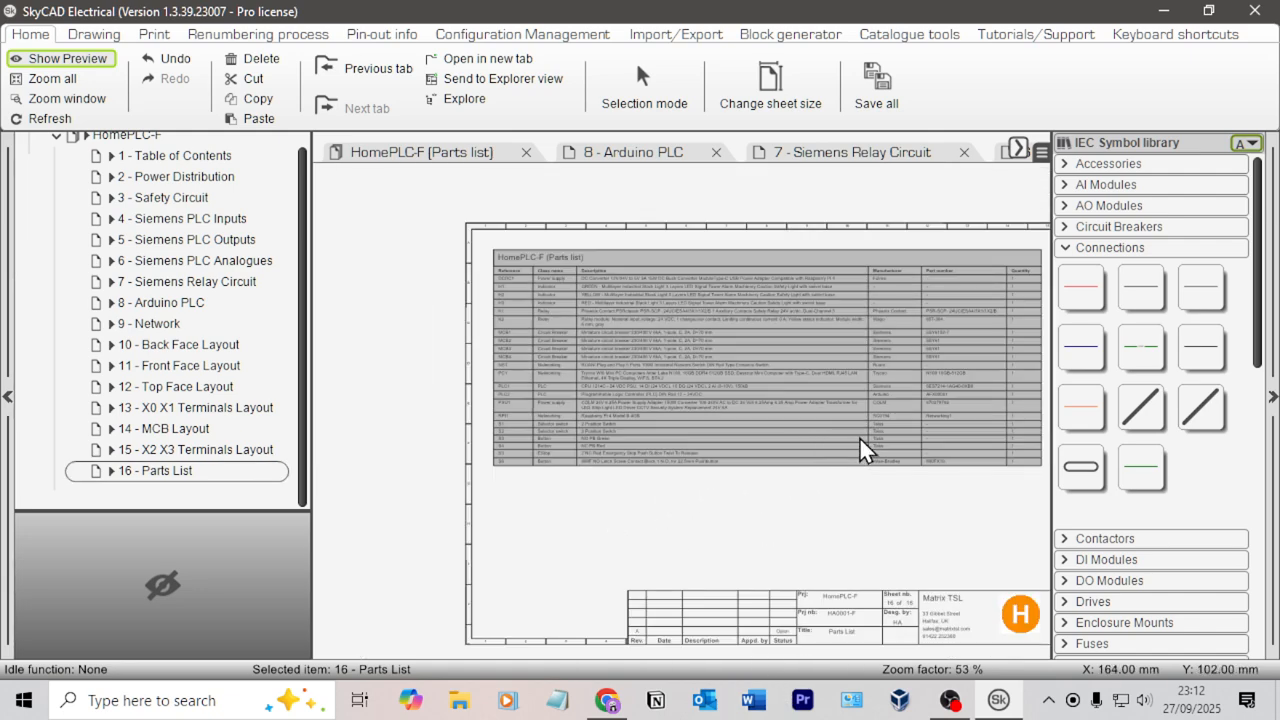
middle_click_drag(886, 497, 837, 526)
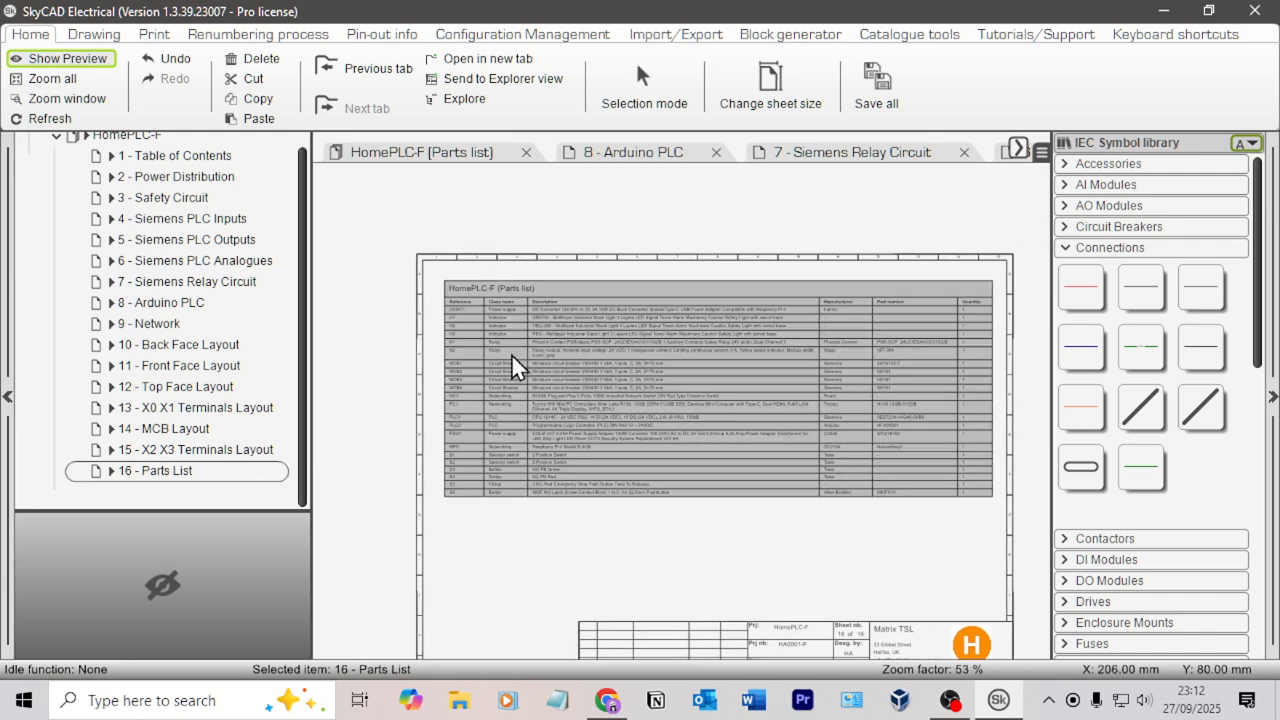
Open the 10 - Back Face Layout sheet to view the device arrangement
left_click(181, 345)
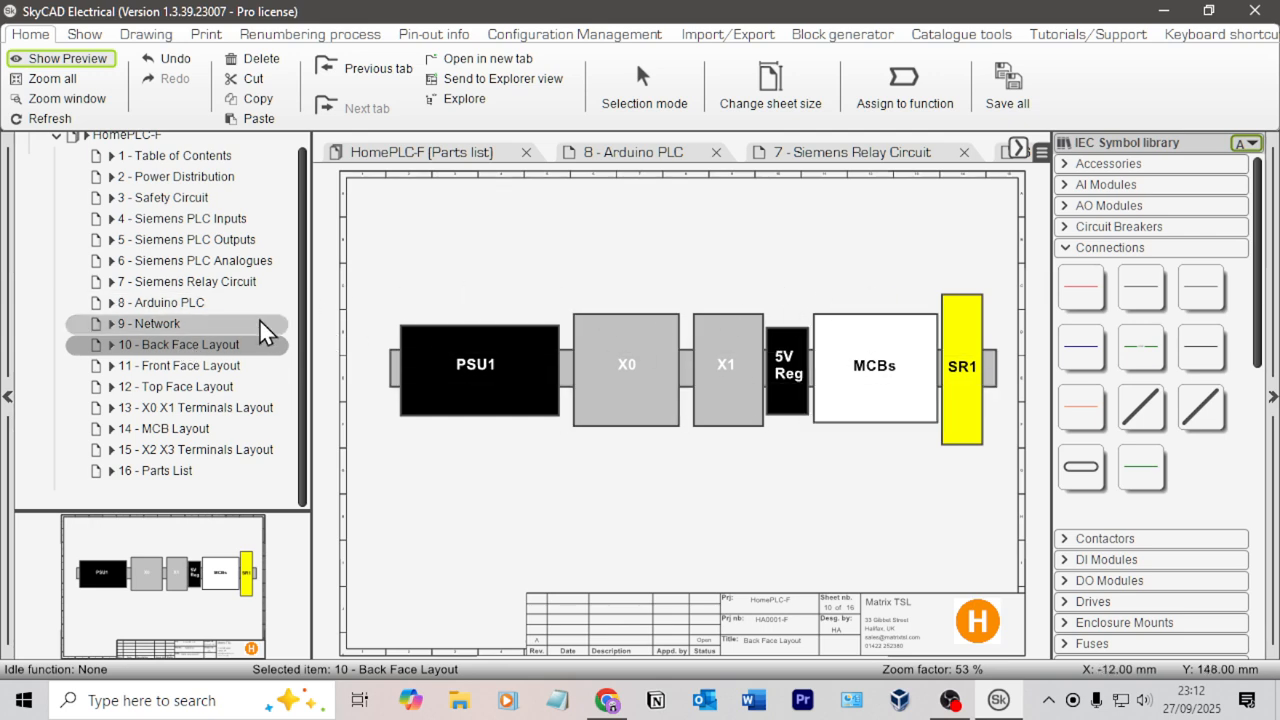
scroll(245, 242, "up", 1)
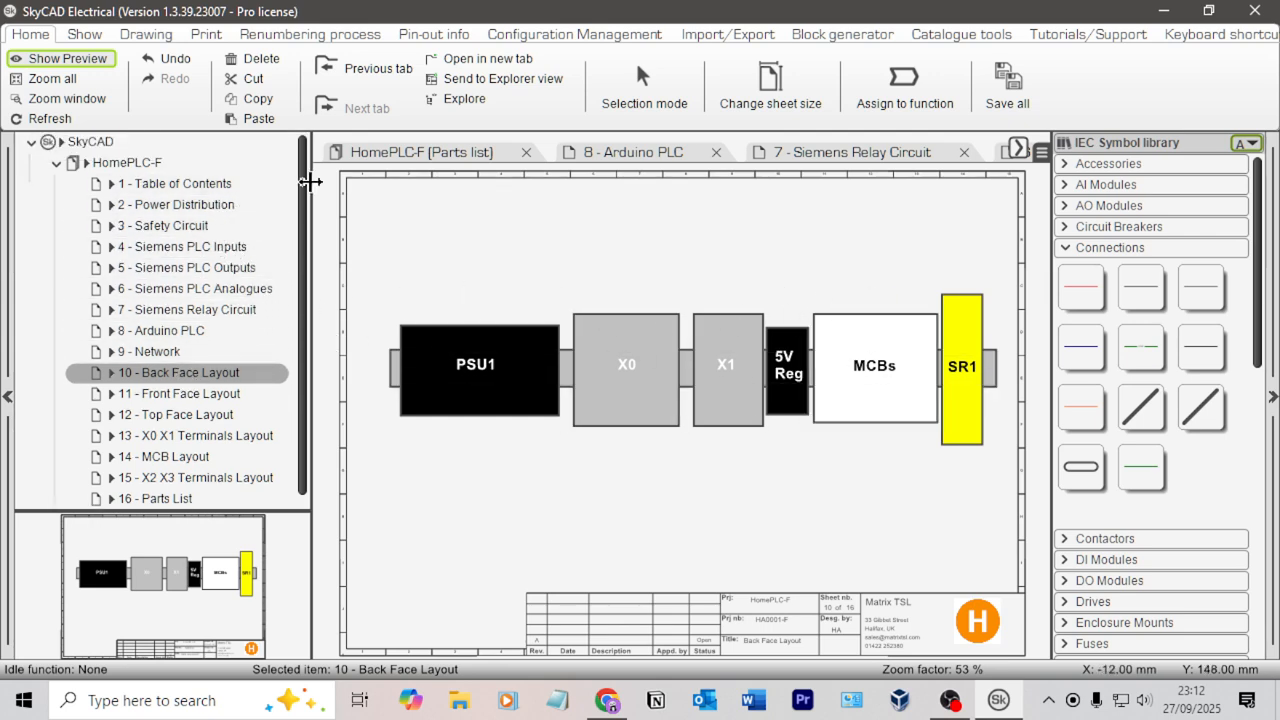